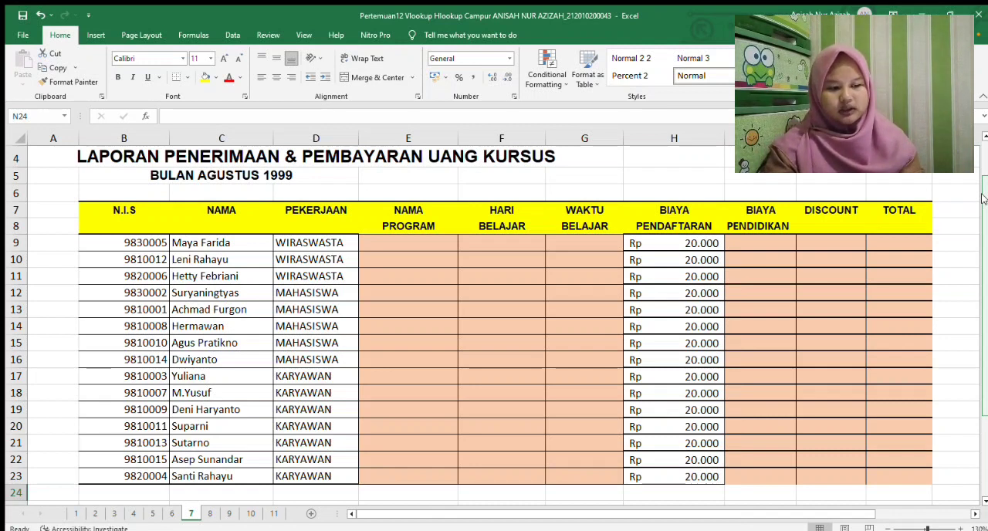
# Read the Ketentuan rules and the Tabel Data lookup table, and compare them with the empty columns of the course payment report
pyautogui.moveTo(983, 199); pyautogui.dragTo(981, 284)
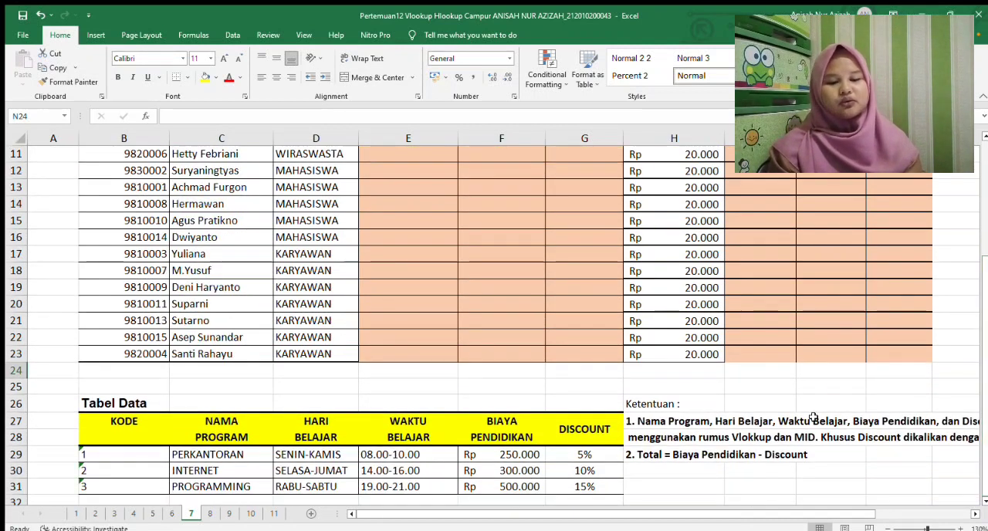
pyautogui.moveTo(755, 515); pyautogui.dragTo(819, 514)
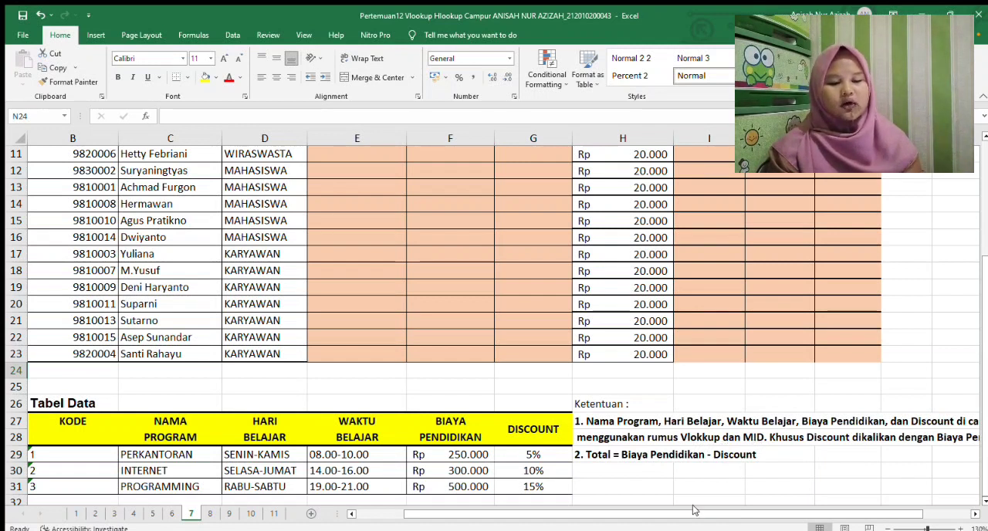
pyautogui.moveTo(694, 510); pyautogui.dragTo(742, 510)
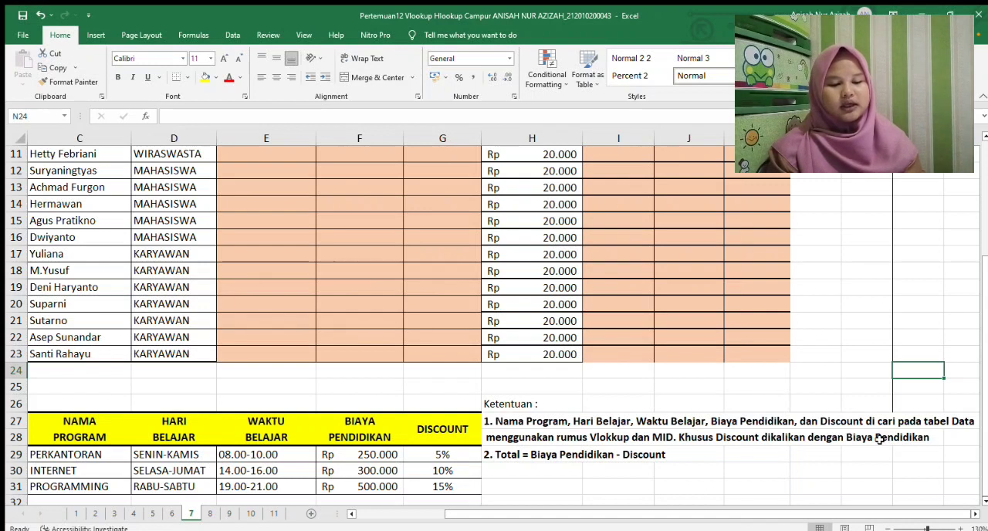
pyautogui.moveTo(984, 386); pyautogui.dragTo(978, 301)
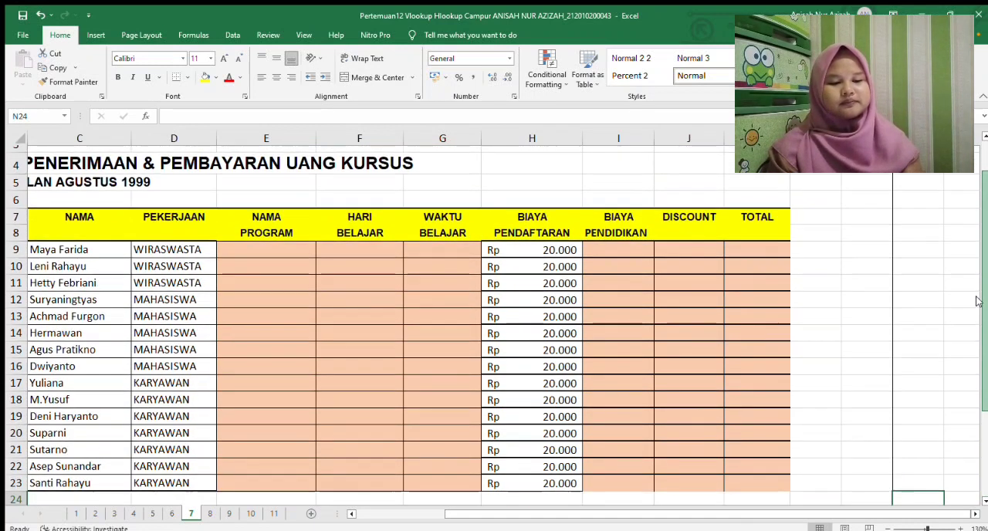
pyautogui.moveTo(706, 515); pyautogui.dragTo(618, 515)
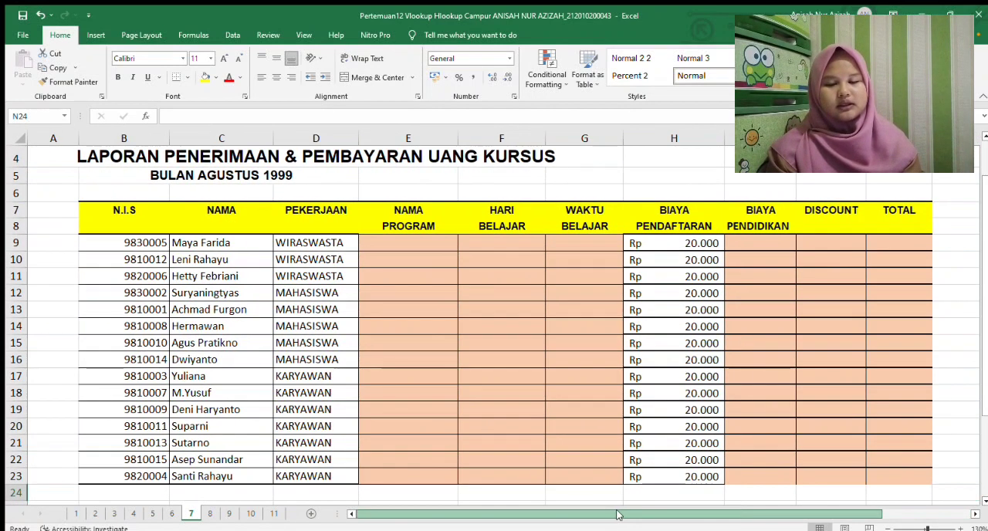
pyautogui.moveTo(983, 265); pyautogui.dragTo(982, 284)
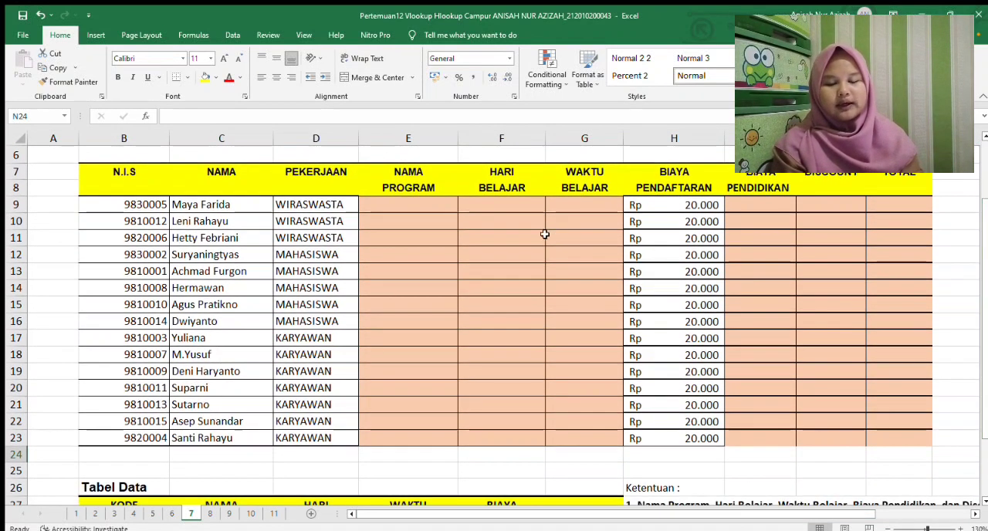
# Start a VLOOKUP formula in E9 under NAMA PROGRAM, using MID(B9;3;1) as the lookup value
pyautogui.click(397, 188)
pyautogui.click(400, 205)
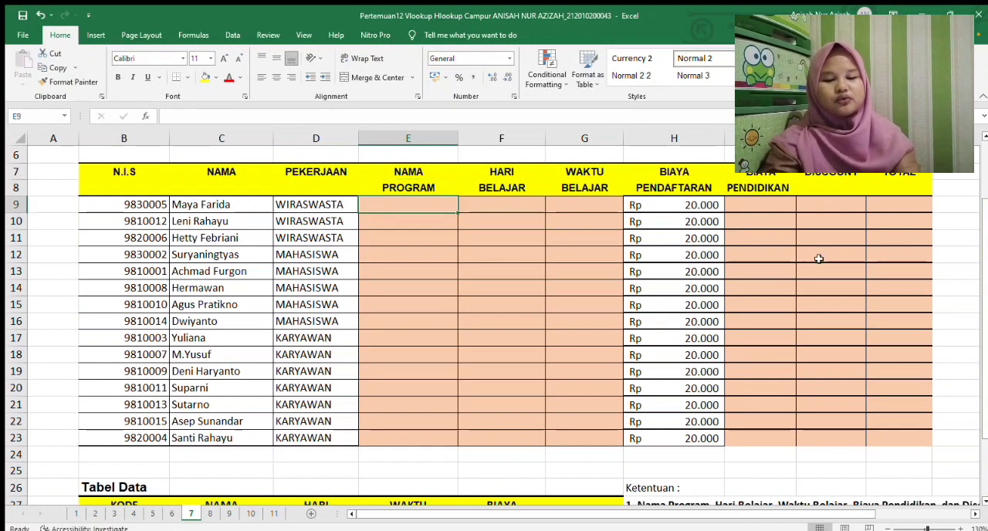
pyautogui.moveTo(984, 307); pyautogui.dragTo(984, 320)
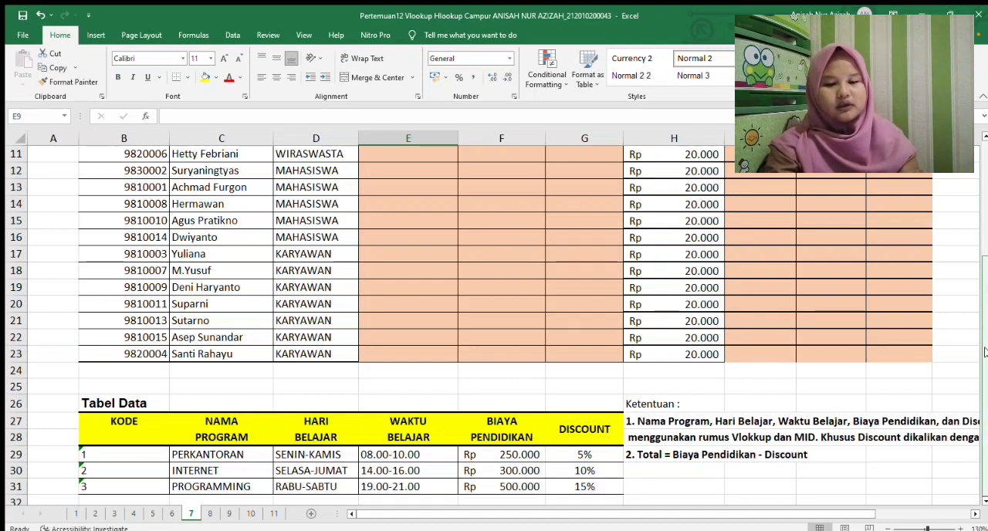
pyautogui.scroll(2, 494, 262)
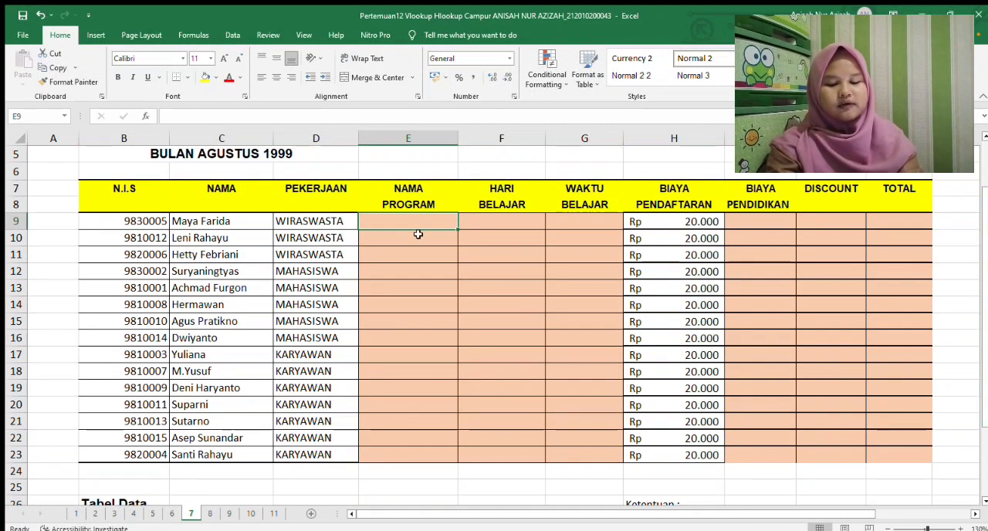
pyautogui.write('=vlookup')
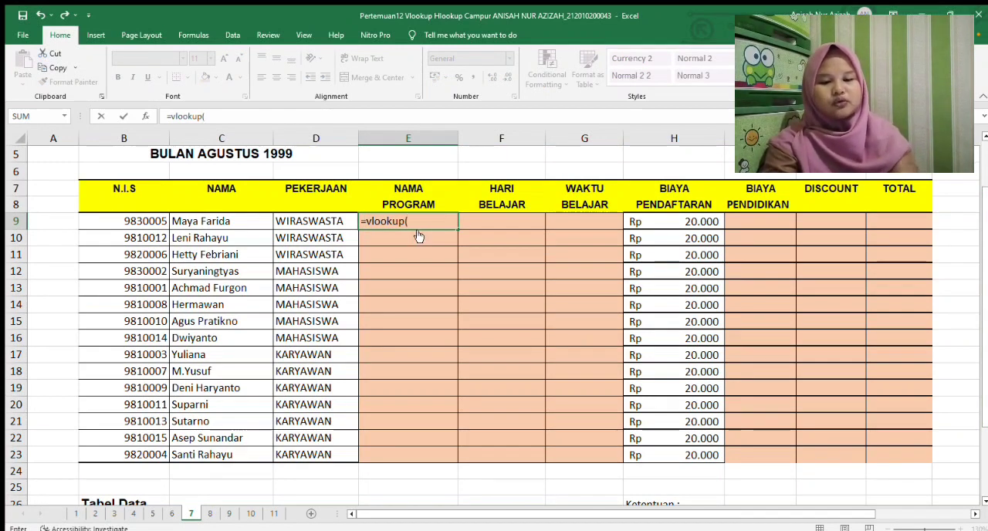
pyautogui.write('(mid(')
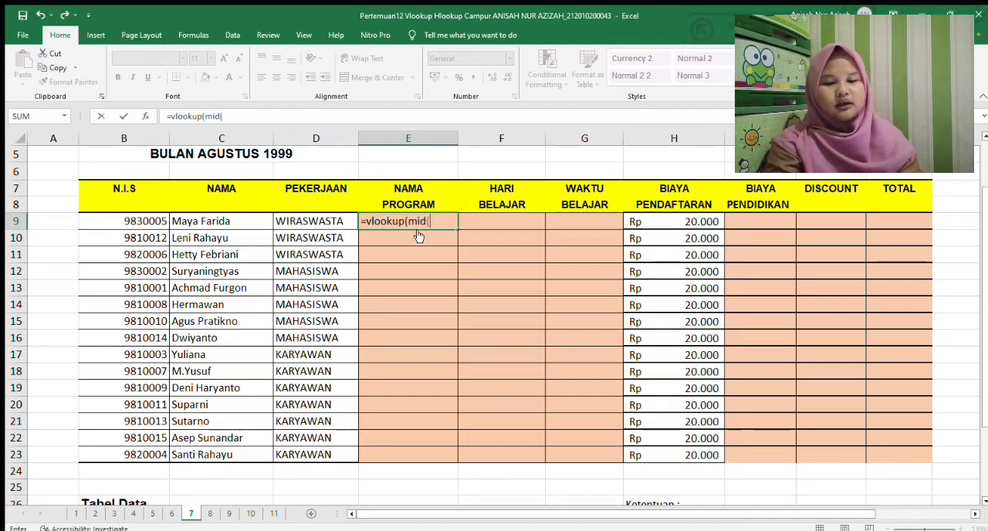
pyautogui.moveTo(983, 234); pyautogui.dragTo(980, 281)
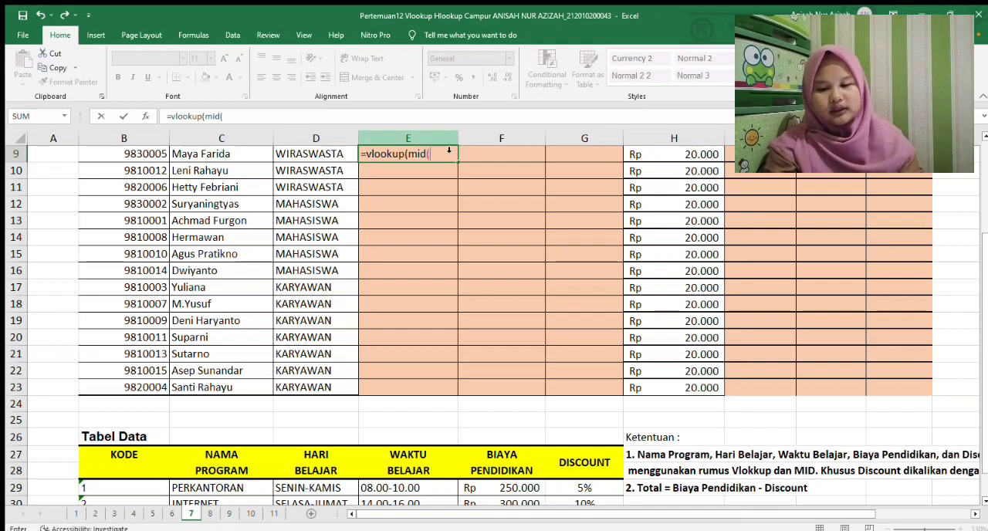
pyautogui.moveTo(986, 241); pyautogui.dragTo(984, 191)
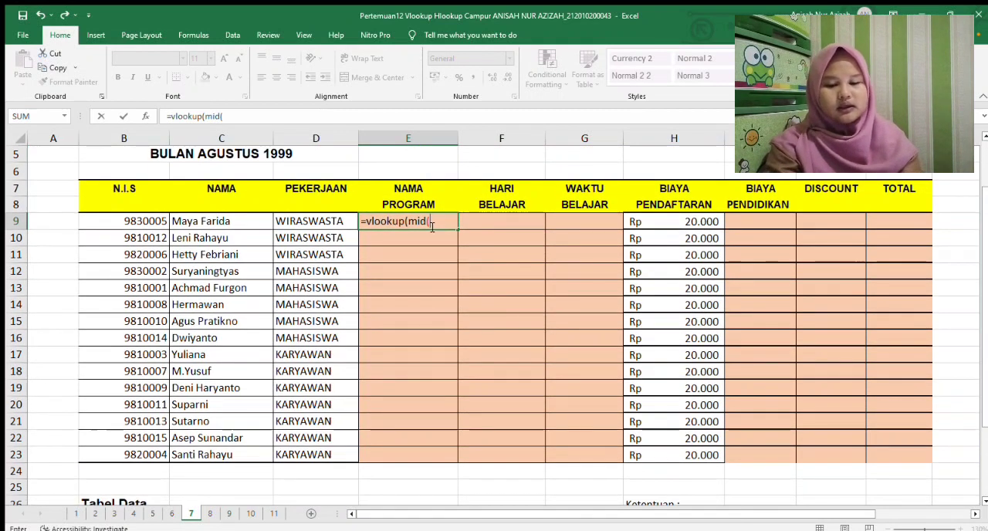
pyautogui.press('F2')
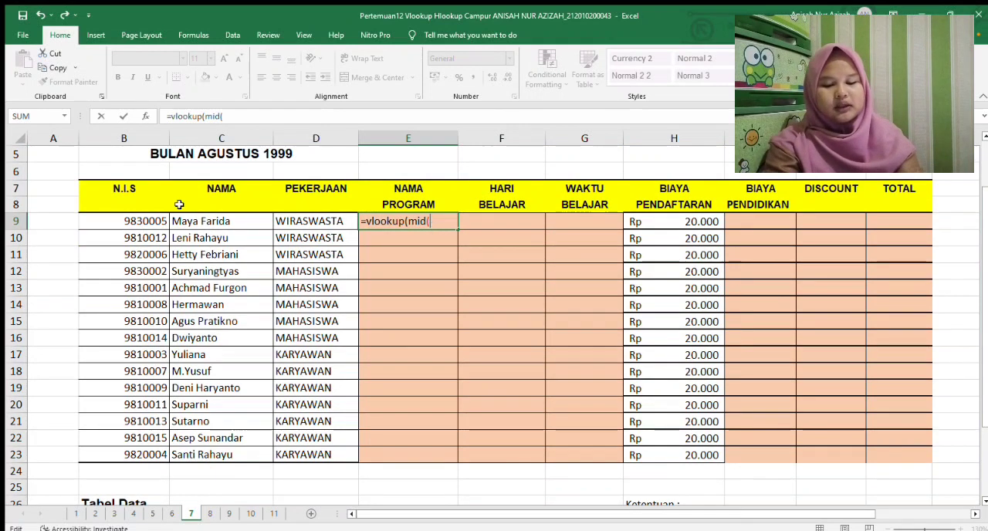
pyautogui.click(133, 222)
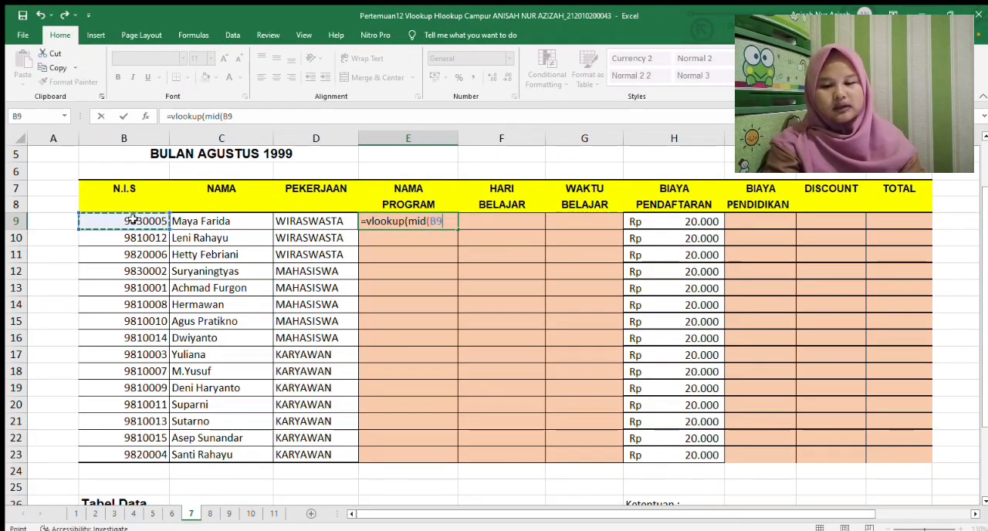
pyautogui.write(';3')
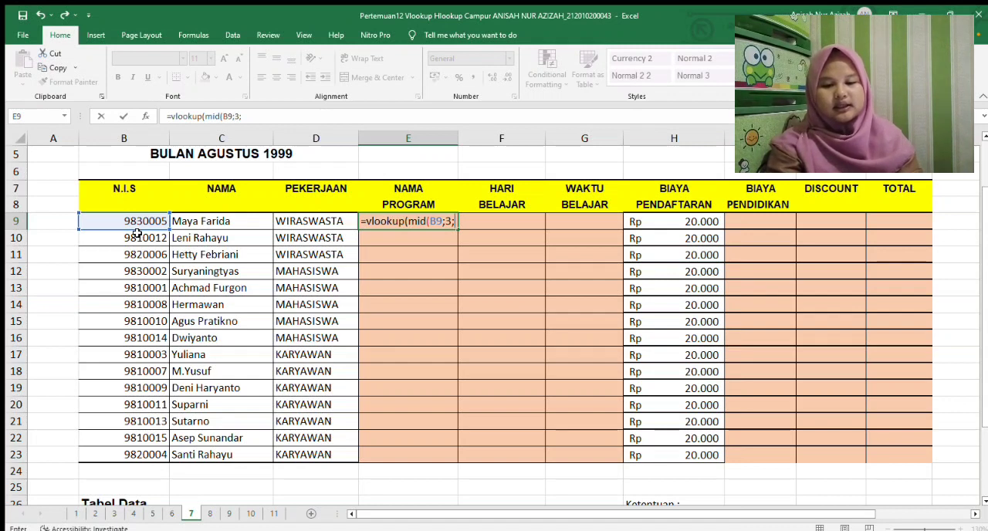
pyautogui.write('1')
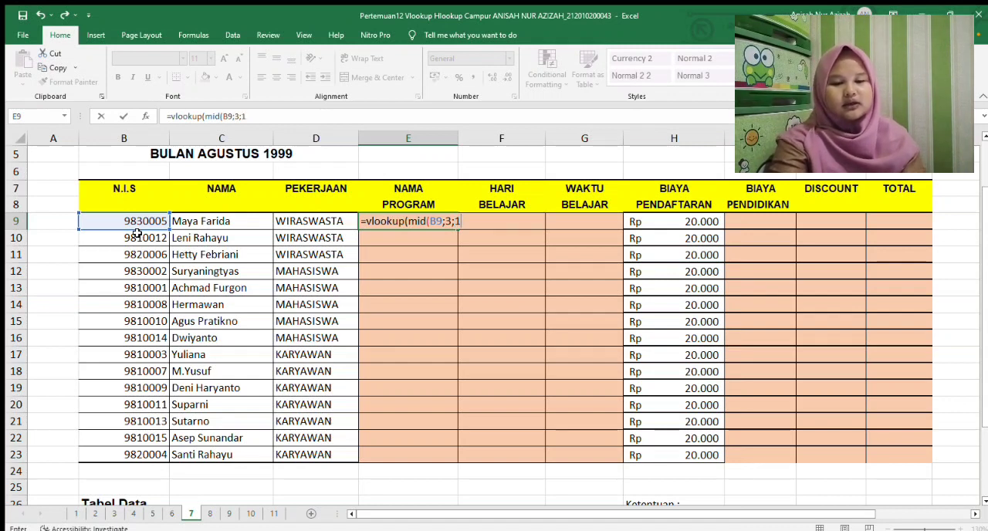
pyautogui.write(');')
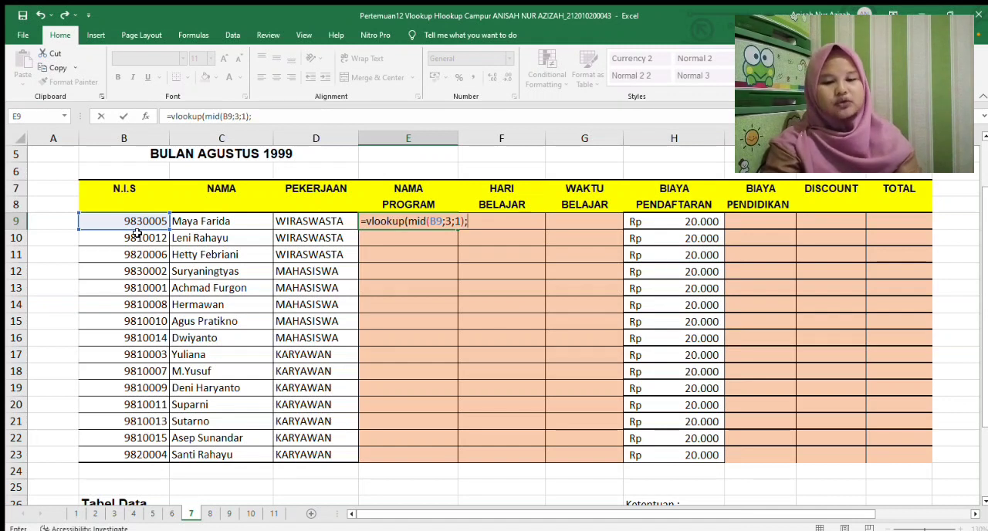
# Add the Tabel Data range to the E9 formula as the absolute table array $B$27:$G$31
pyautogui.moveTo(984, 223); pyautogui.dragTo(984, 319)
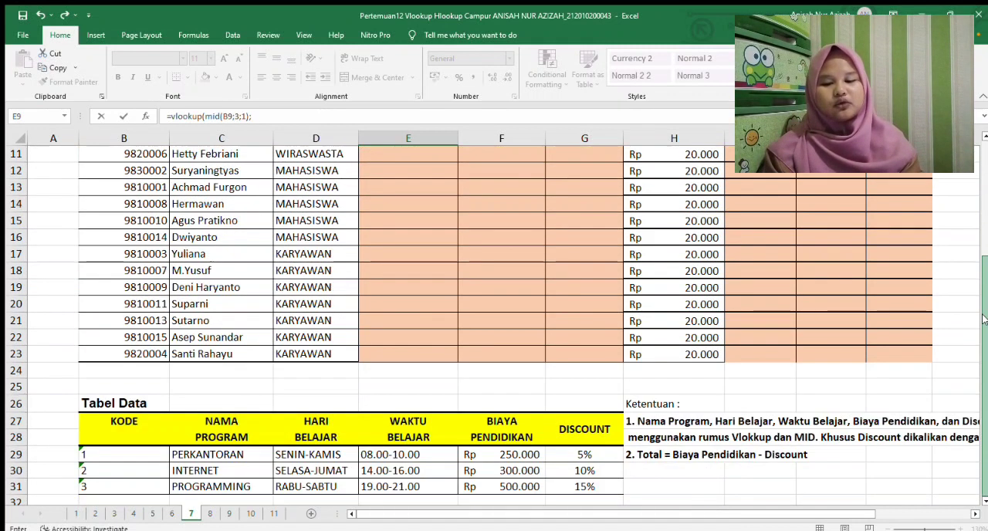
pyautogui.moveTo(102, 418); pyautogui.dragTo(575, 432)
pyautogui.press('F4')
pyautogui.scroll(1, 572, 428)
pyautogui.write(';')
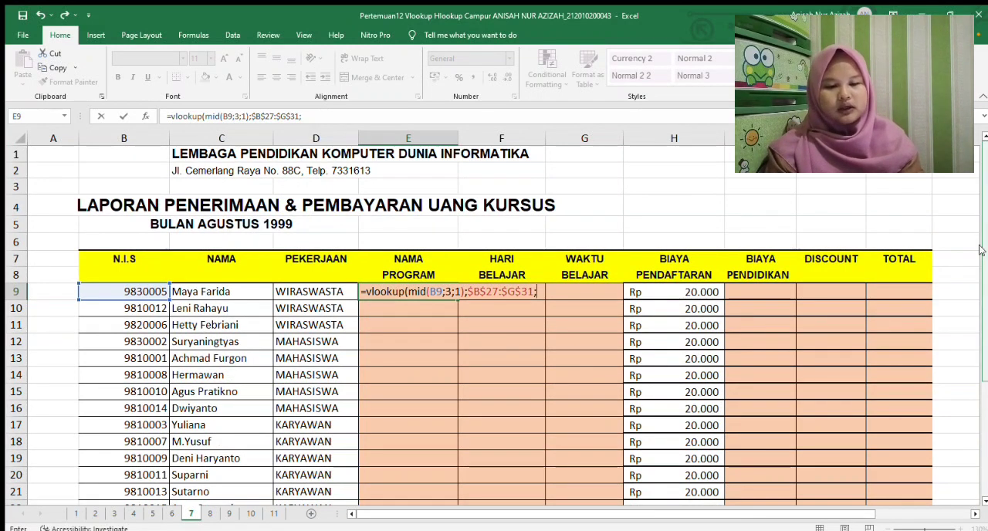
# Complete the E9 formula with column index 2 and FALSE, and fill it down to E23
pyautogui.scroll(-3, 343, 397)
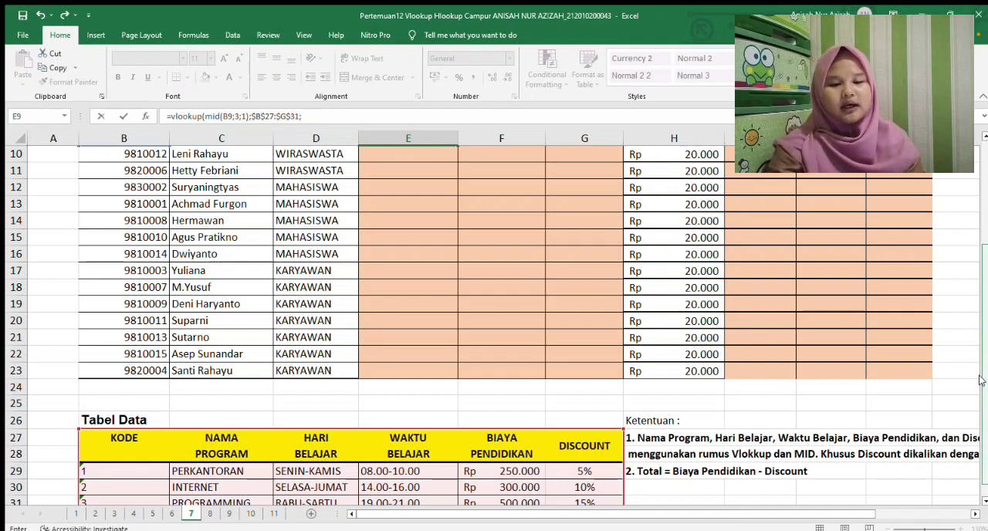
pyautogui.scroll(3, 979, 380)
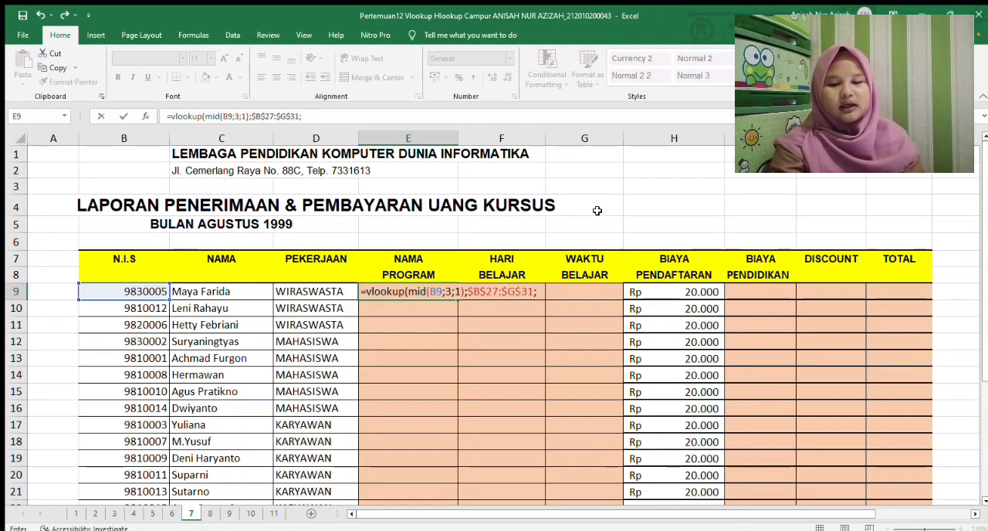
pyautogui.write('2')
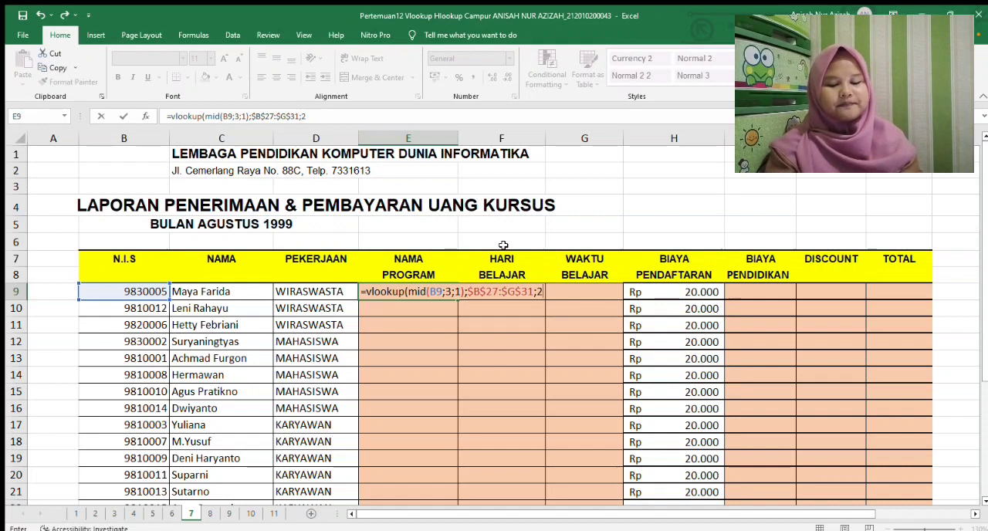
pyautogui.write(';false')
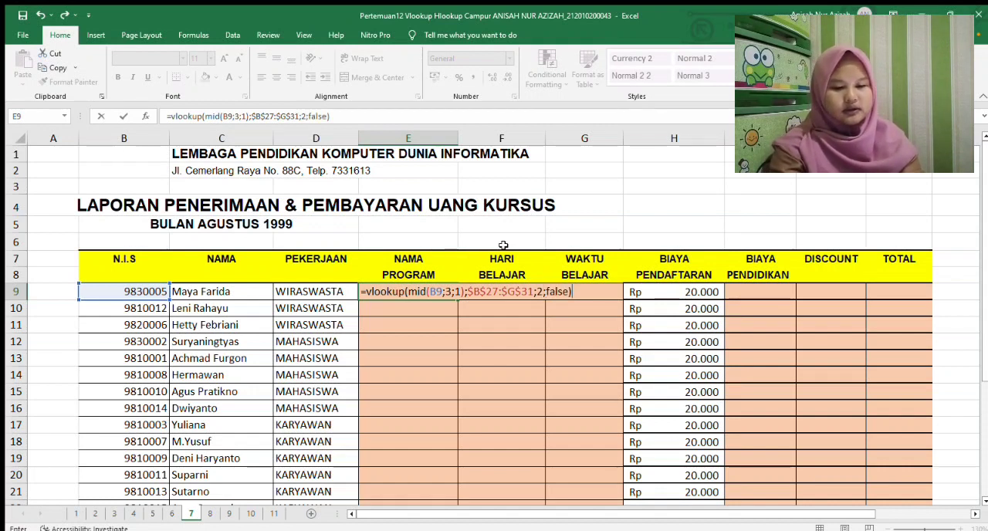
pyautogui.press('Return')
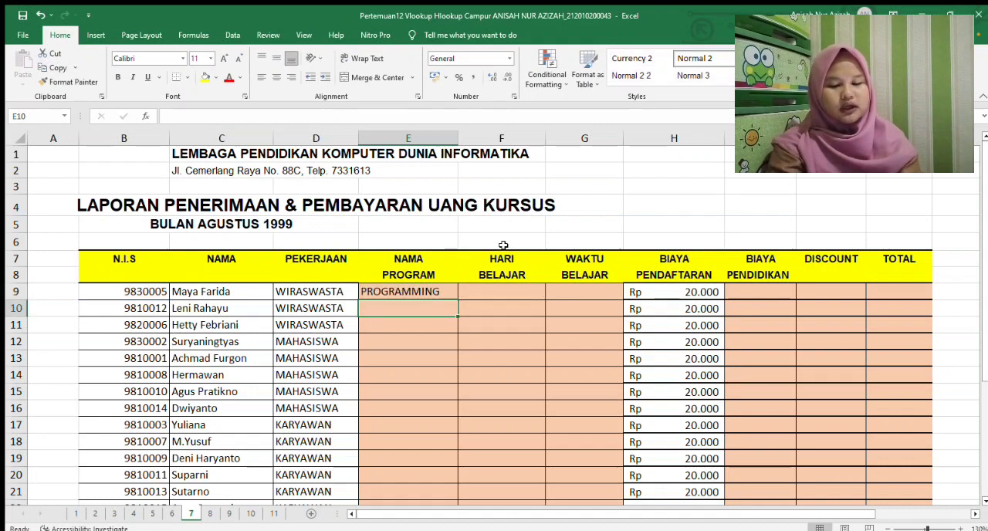
pyautogui.click(444, 290)
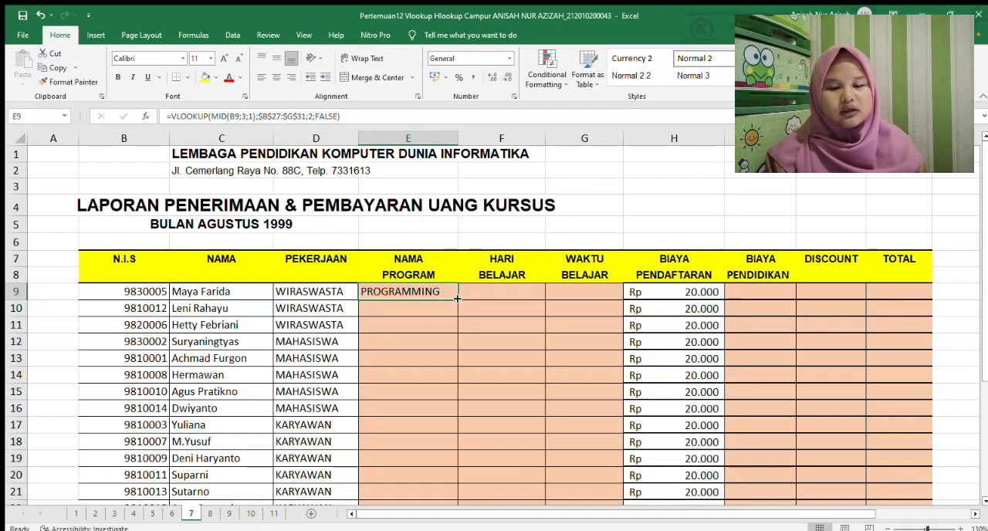
pyautogui.moveTo(457, 300); pyautogui.dragTo(432, 479)
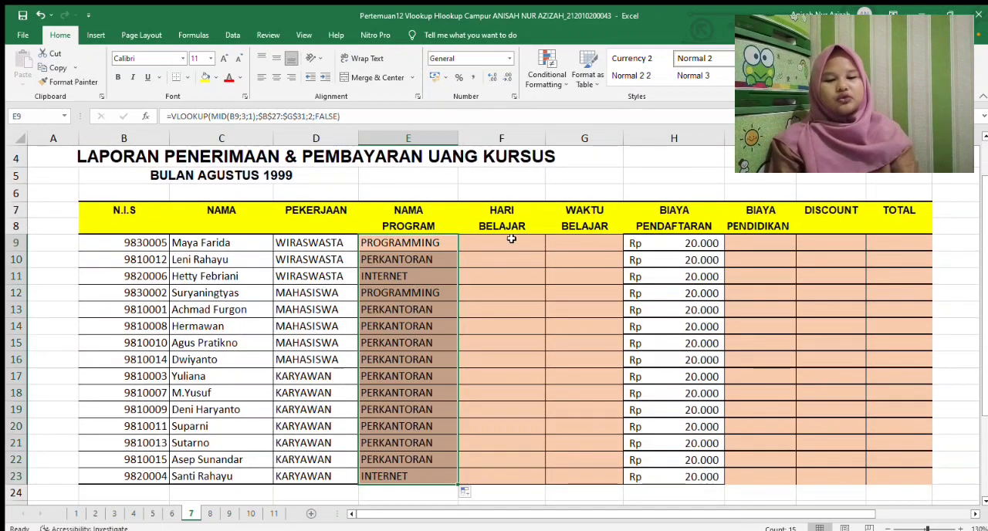
# Start a VLOOKUP formula in F9 under HARI BELAJAR, using MID(B9;3;1) as the lookup value
pyautogui.click(512, 240)
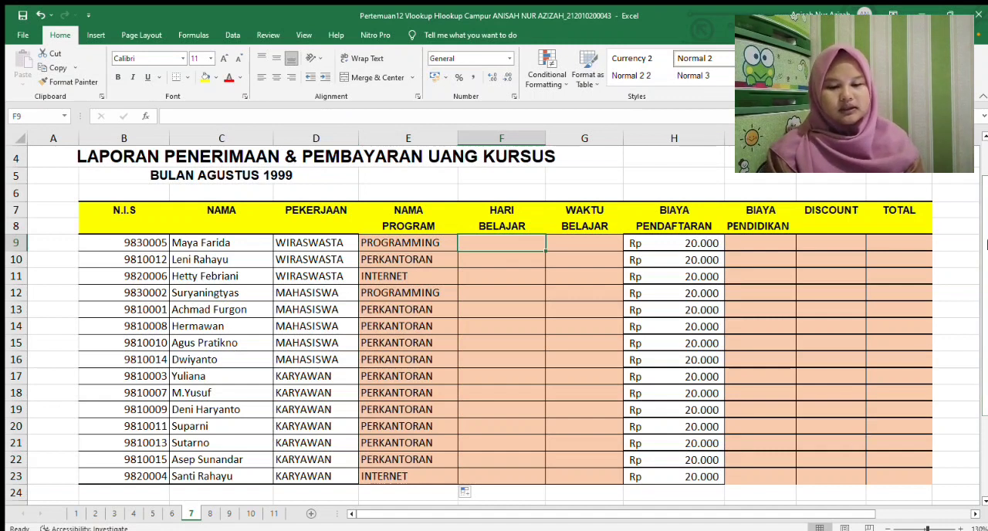
pyautogui.moveTo(984, 246); pyautogui.dragTo(984, 256)
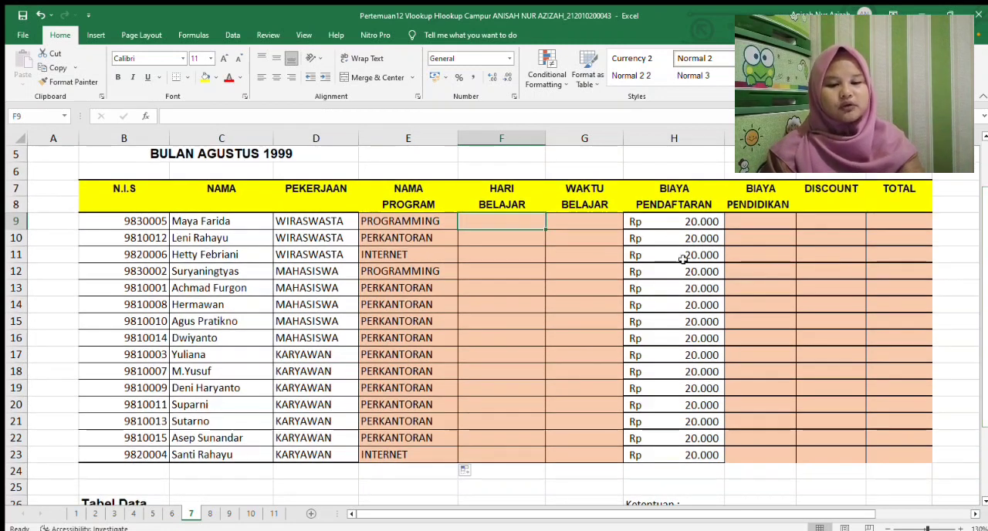
pyautogui.write('=vlookup(')
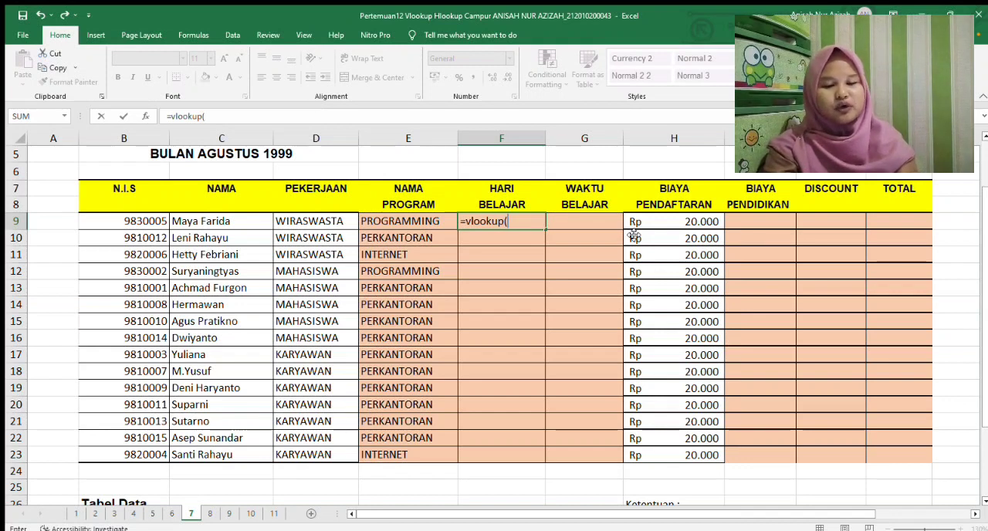
pyautogui.write('mid(')
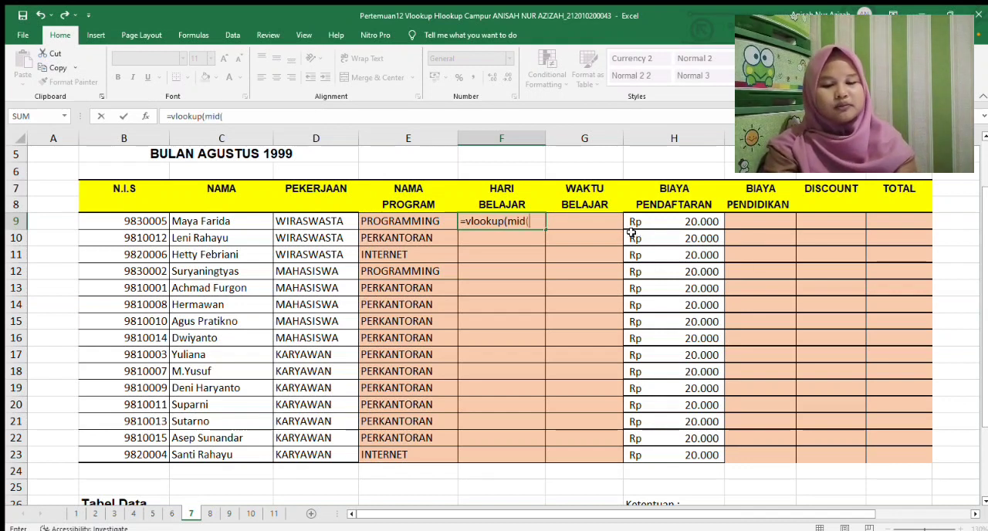
pyautogui.click(114, 220)
pyautogui.write(';')
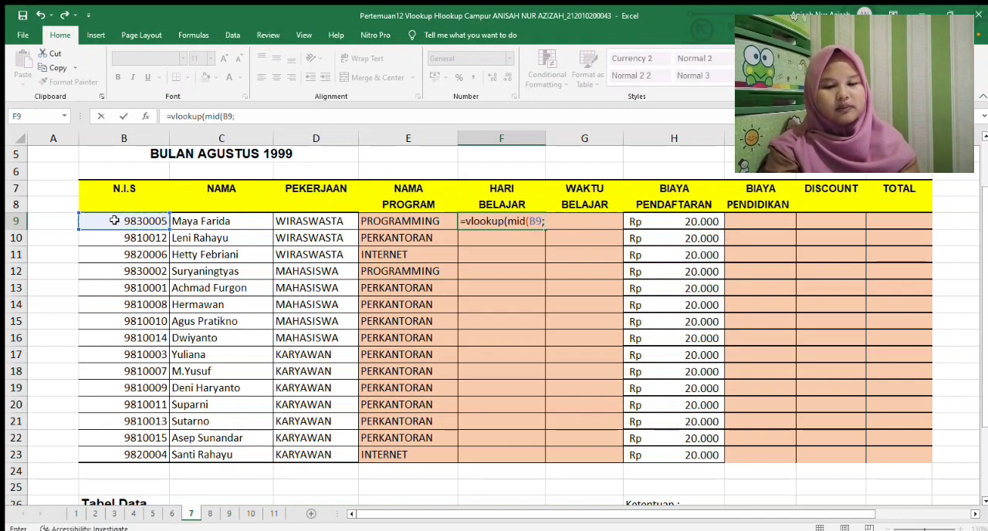
pyautogui.write('3')
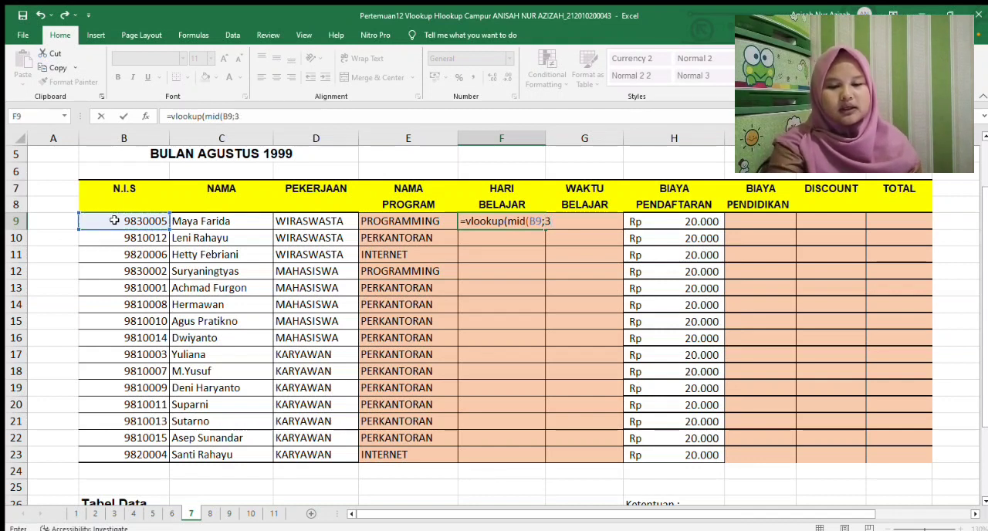
pyautogui.write(';')
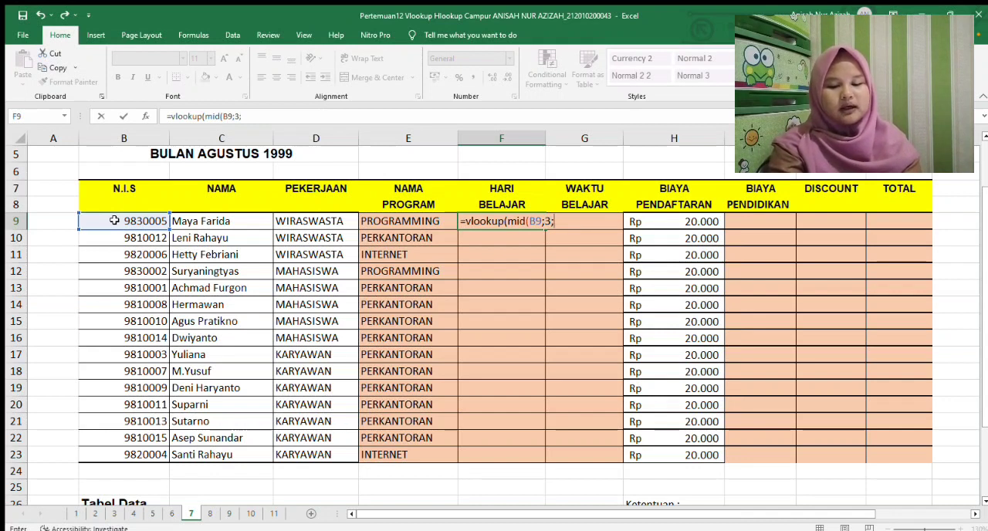
pyautogui.write('1')
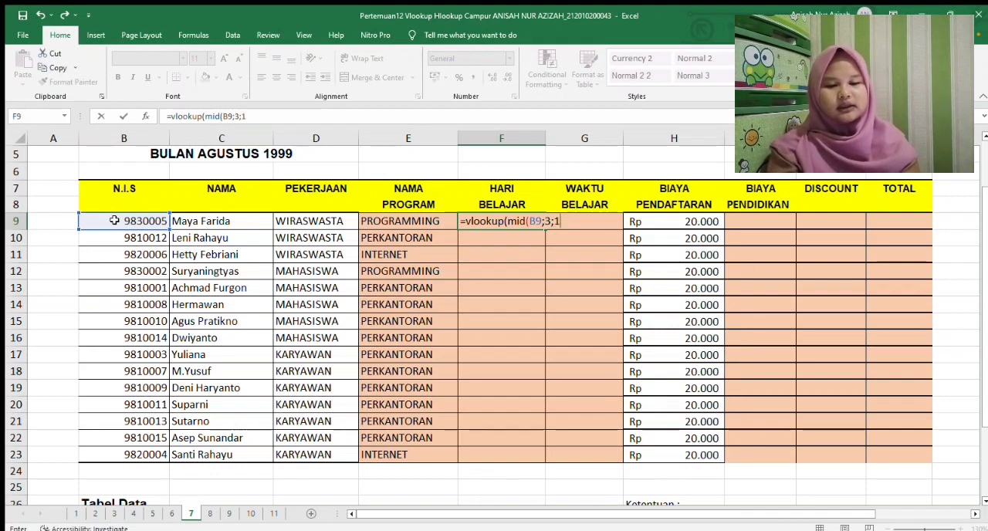
pyautogui.write(')')
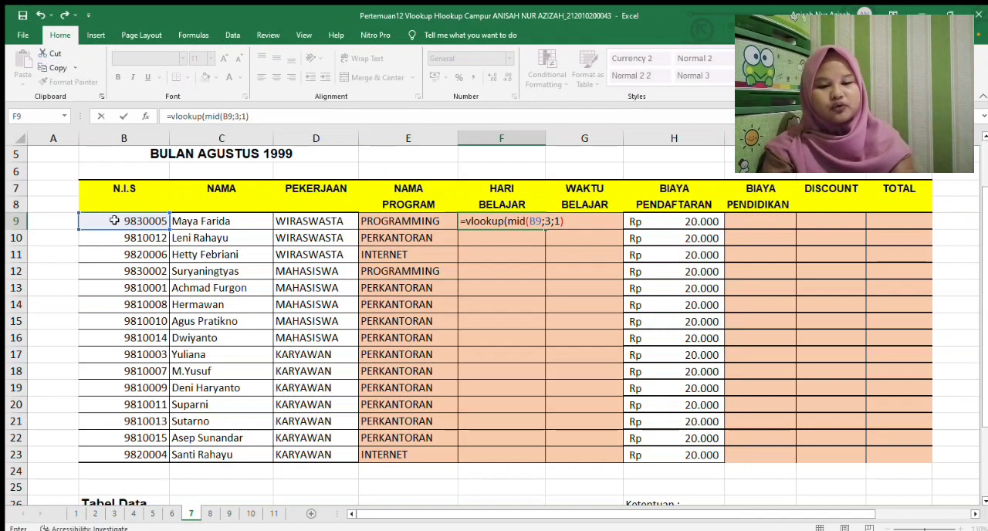
pyautogui.write(';')
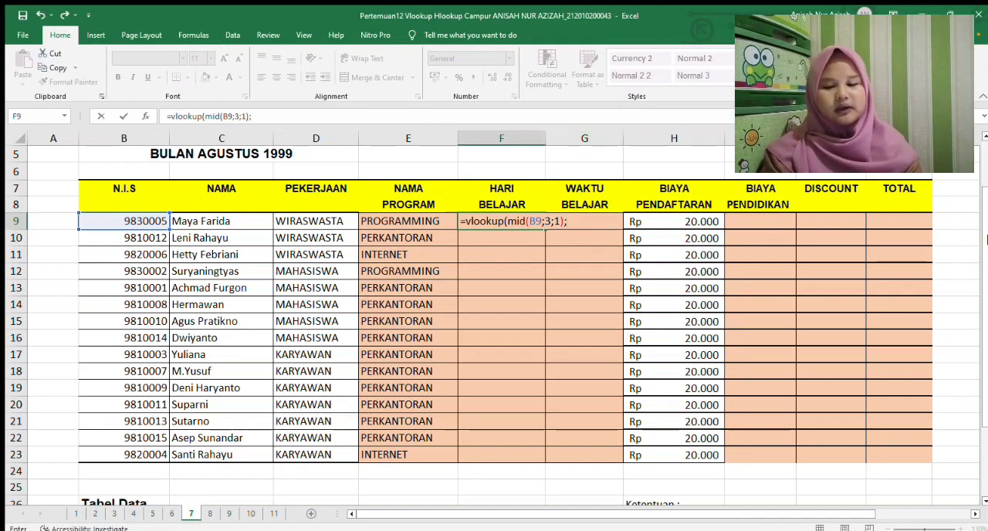
# Add the Tabel Data range to the F9 formula as the absolute table array $B$27:$G$31
pyautogui.scroll(-2, 391, 356)
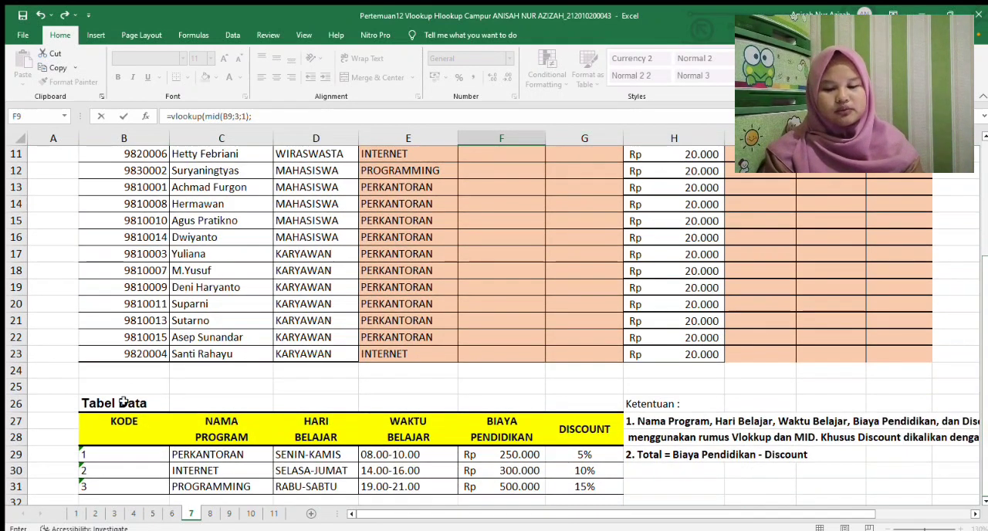
pyautogui.moveTo(93, 421); pyautogui.dragTo(576, 400)
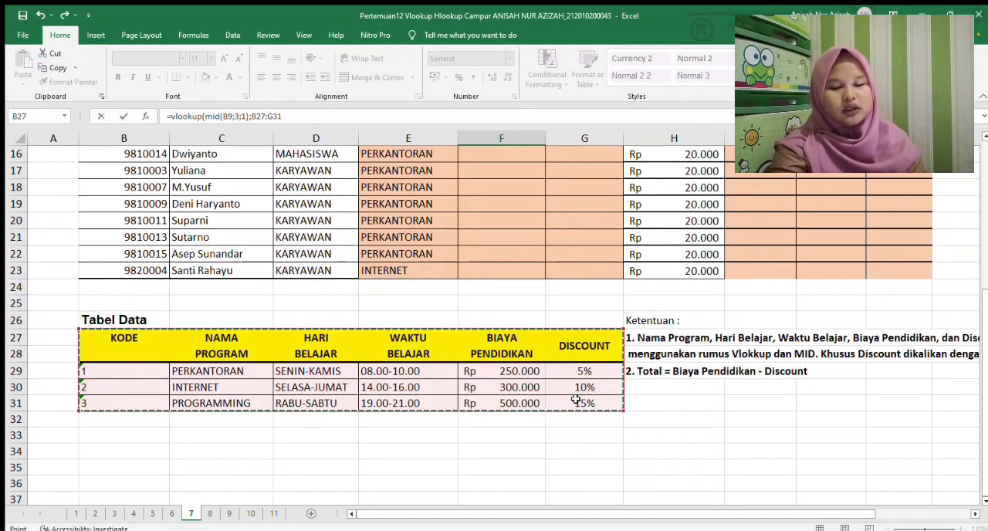
pyautogui.press('F4')
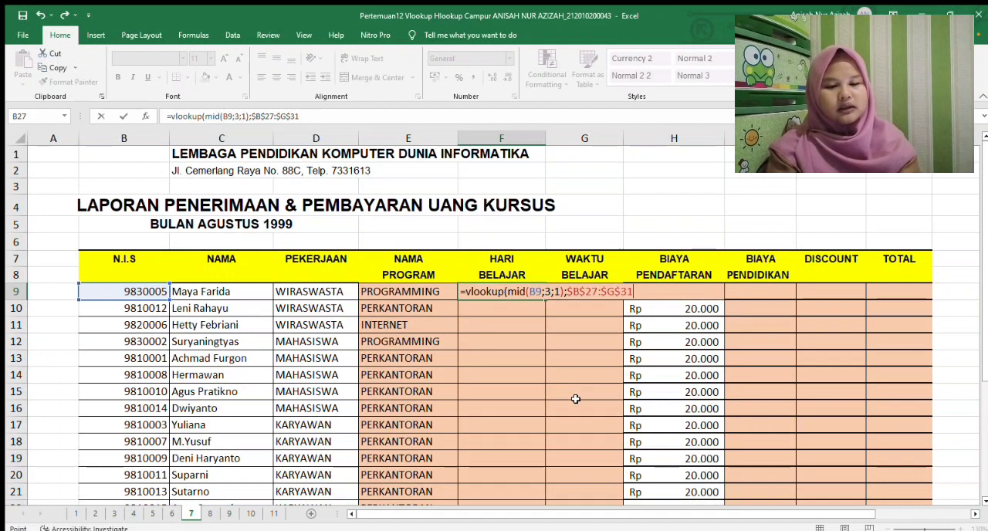
pyautogui.write(';')
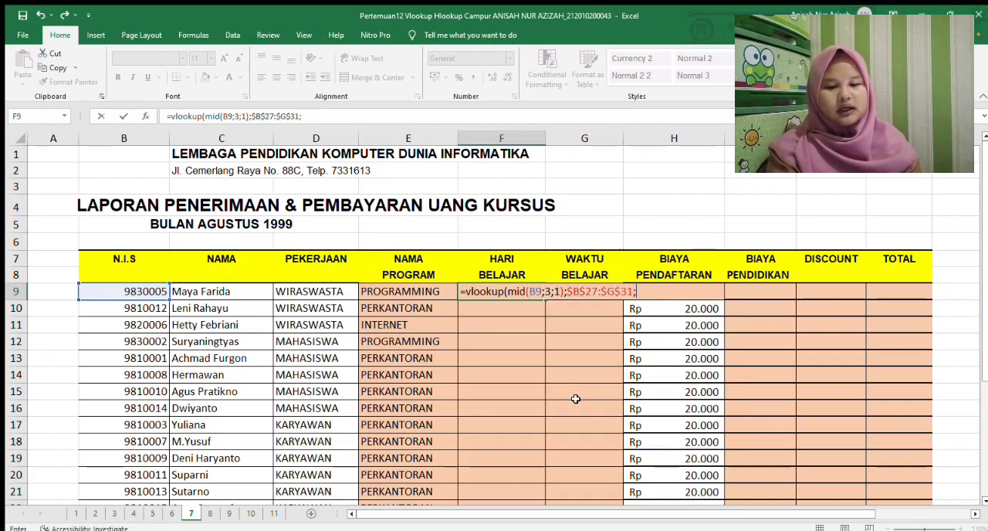
# Complete the F9 formula with column index 3 and FALSE, and fill it down to F23
pyautogui.moveTo(984, 315); pyautogui.dragTo(984, 403)
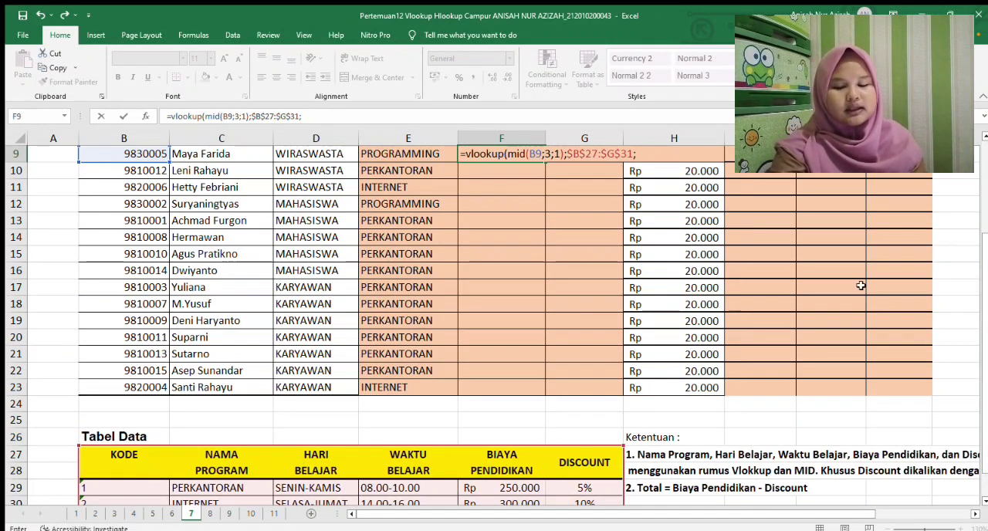
pyautogui.write('3')
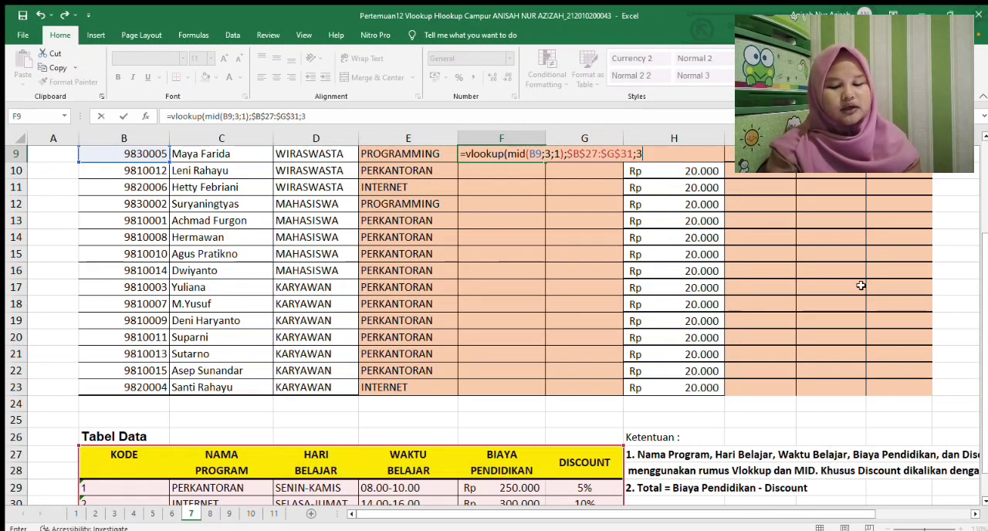
pyautogui.write(';false')
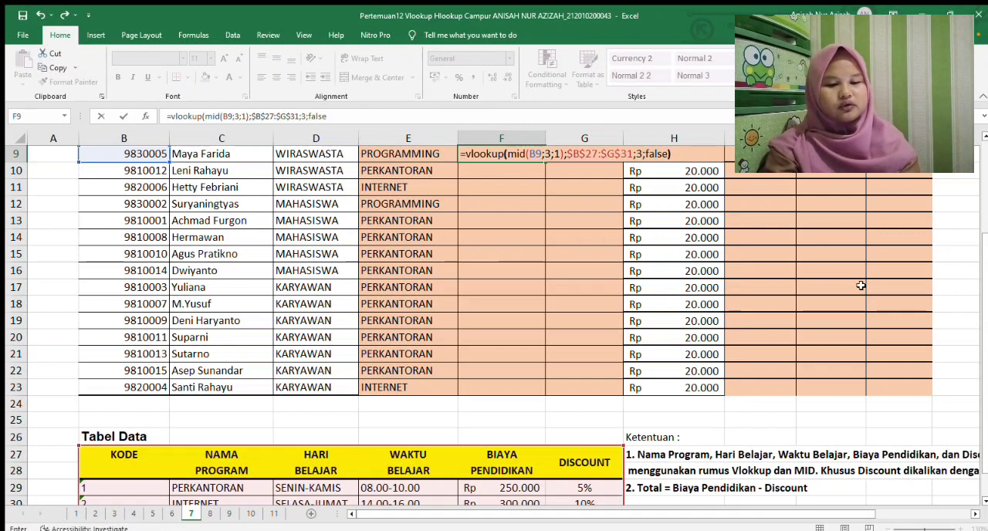
pyautogui.press('Return')
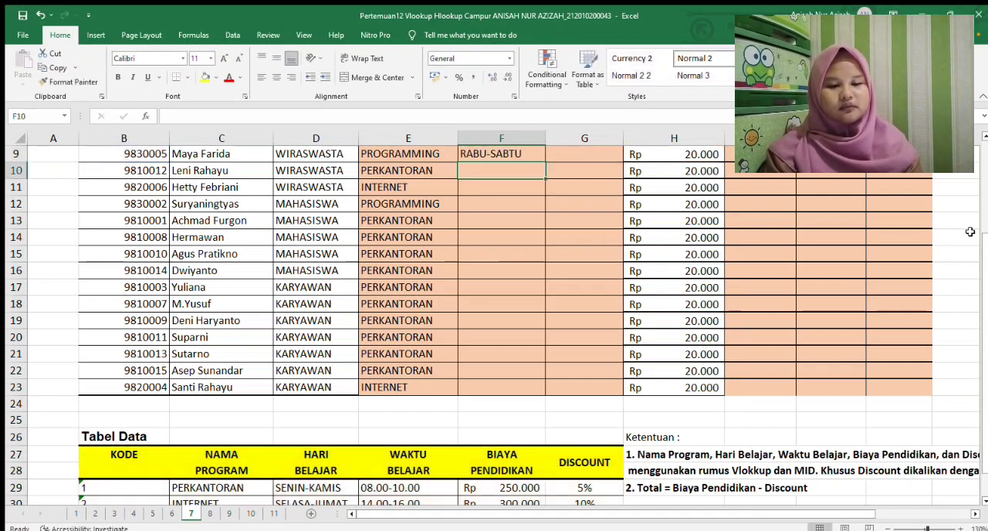
pyautogui.scroll(2, 984, 255)
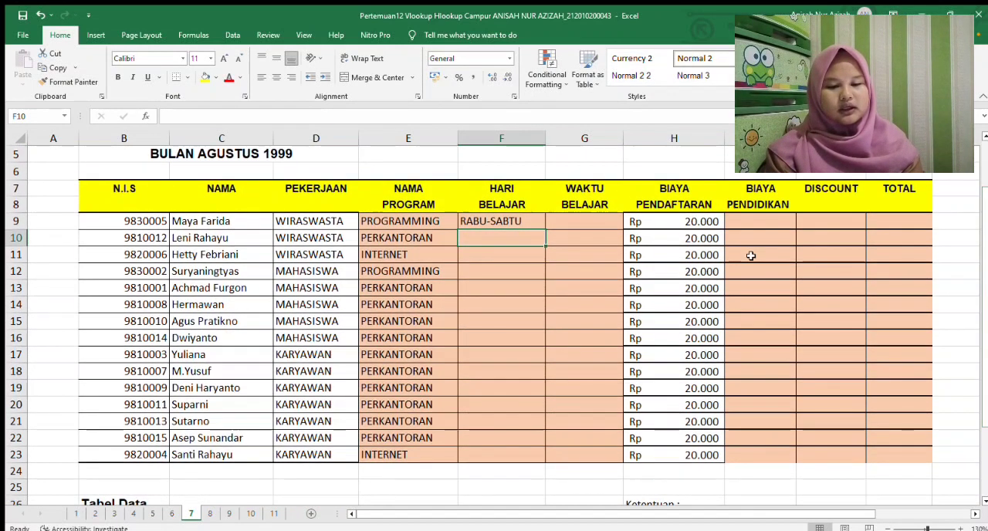
pyautogui.click(526, 224)
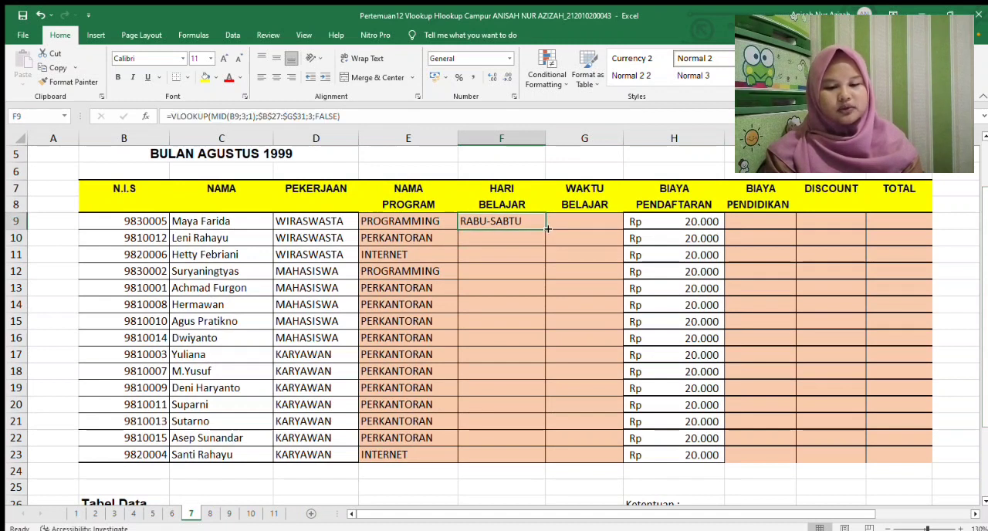
pyautogui.moveTo(547, 229); pyautogui.dragTo(526, 458)
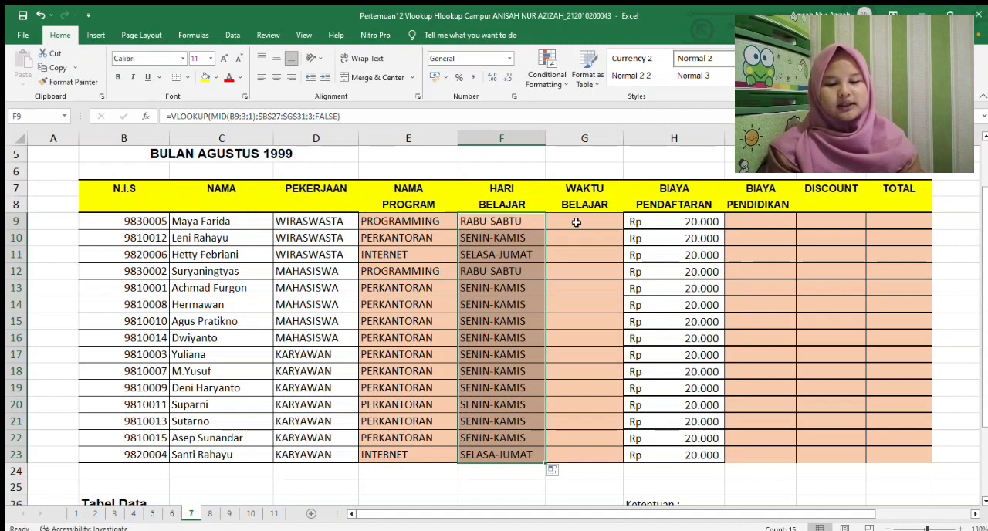
# Start a VLOOKUP formula in G9 under WAKTU BELAJAR, using MID(B9;3;1) as the lookup value
pyautogui.click(576, 222)
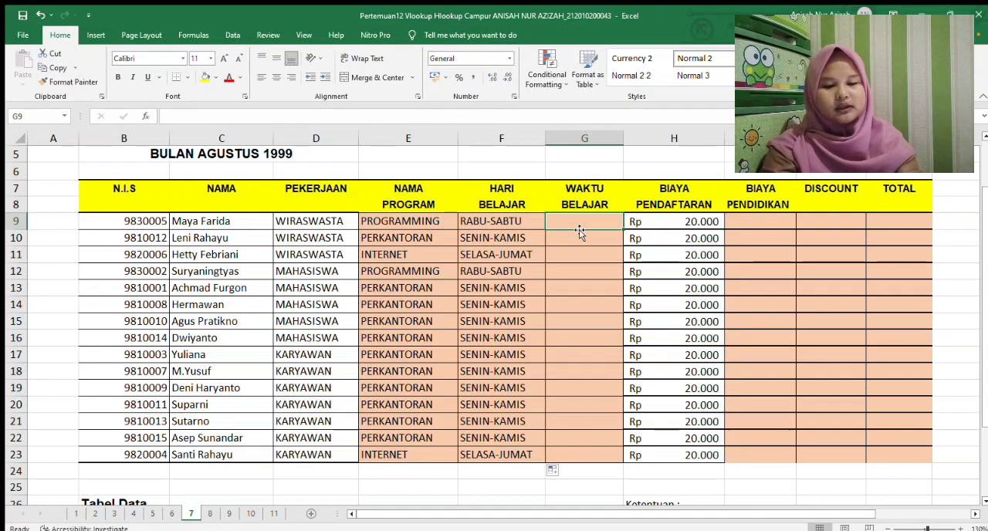
pyautogui.write('=vlooku')
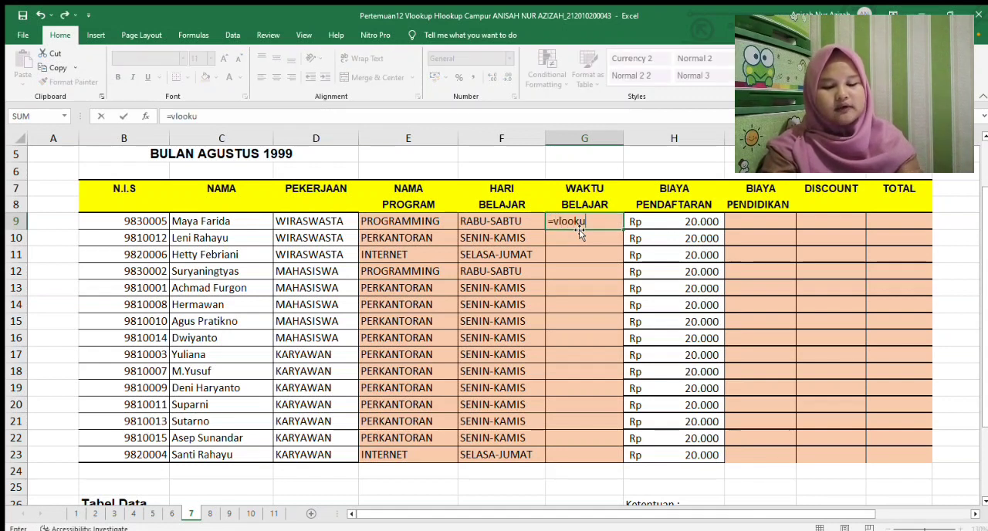
pyautogui.write('p(mid(')
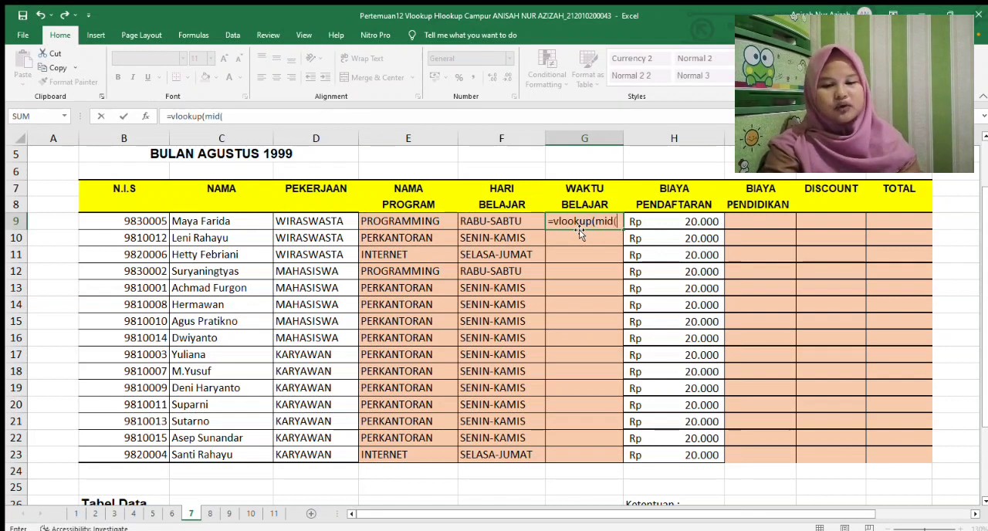
pyautogui.click(148, 221)
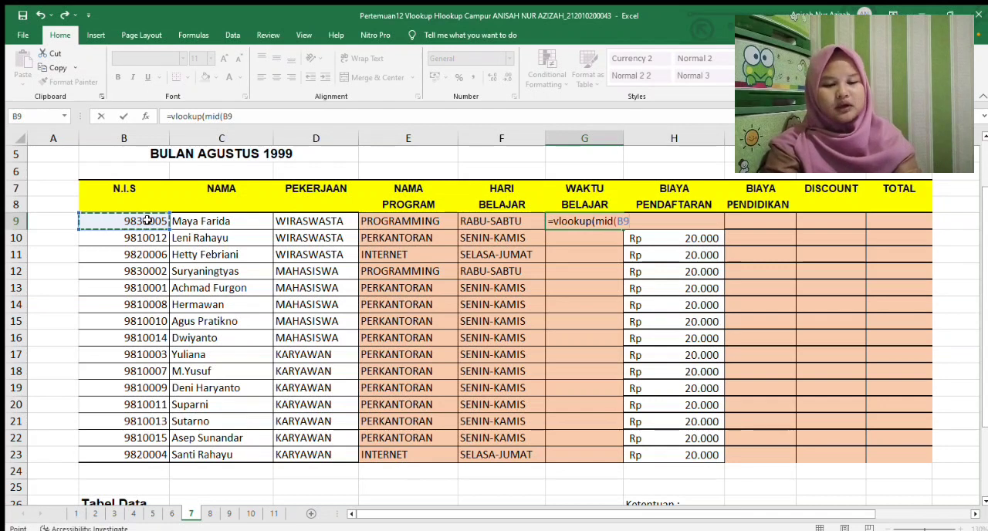
pyautogui.write(';')
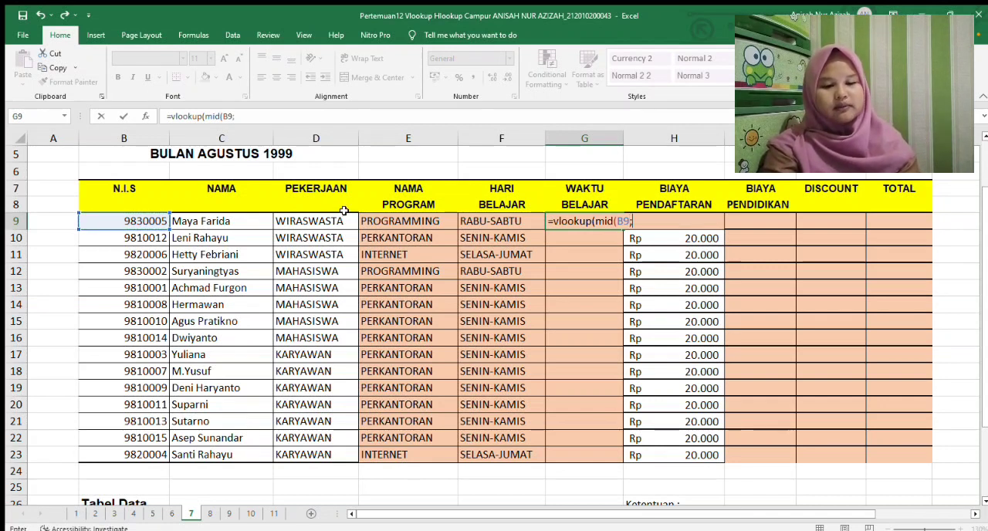
pyautogui.write('3;1);')
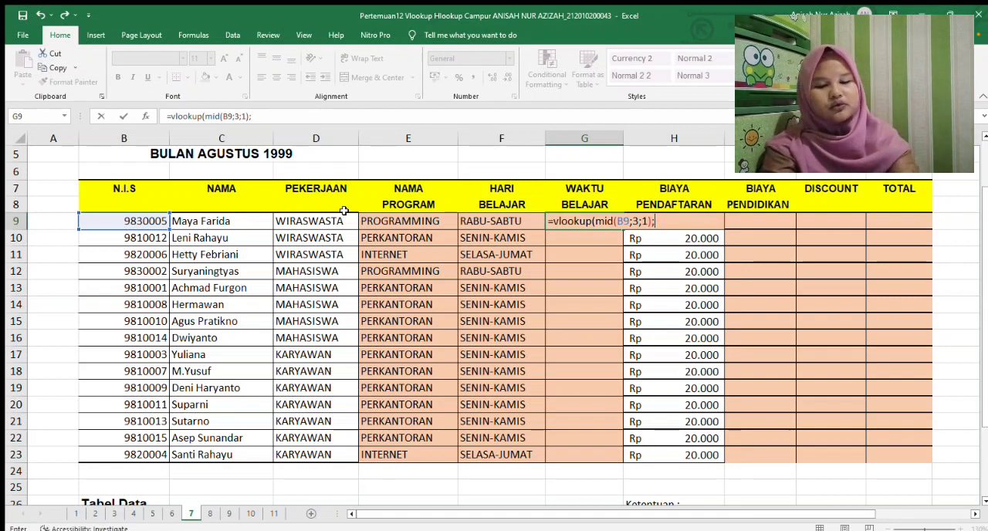
# Add the Tabel Data range to the G9 formula as the absolute table array $B$27:$G$31
pyautogui.moveTo(984, 244); pyautogui.dragTo(984, 313)
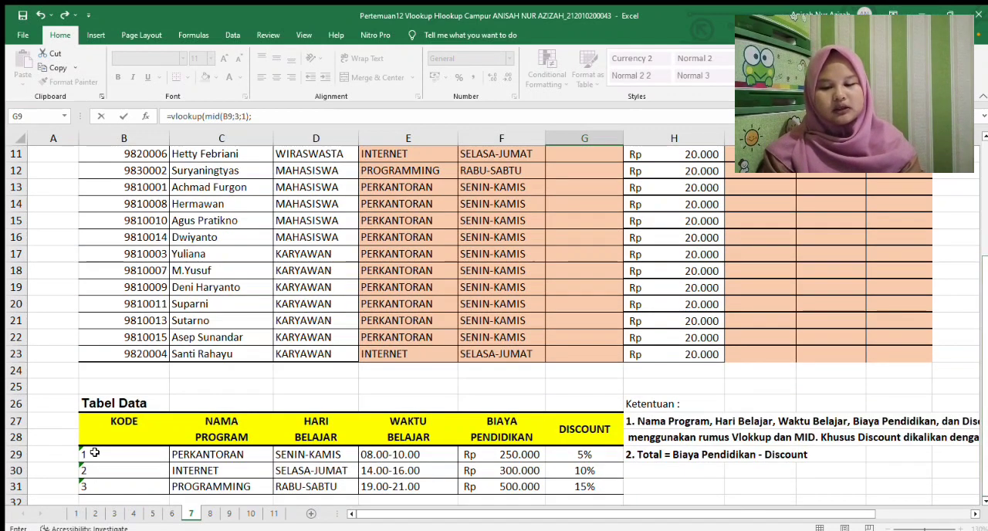
pyautogui.moveTo(89, 437); pyautogui.dragTo(550, 335)
pyautogui.moveTo(108, 303); pyautogui.dragTo(565, 369)
pyautogui.press('F4')
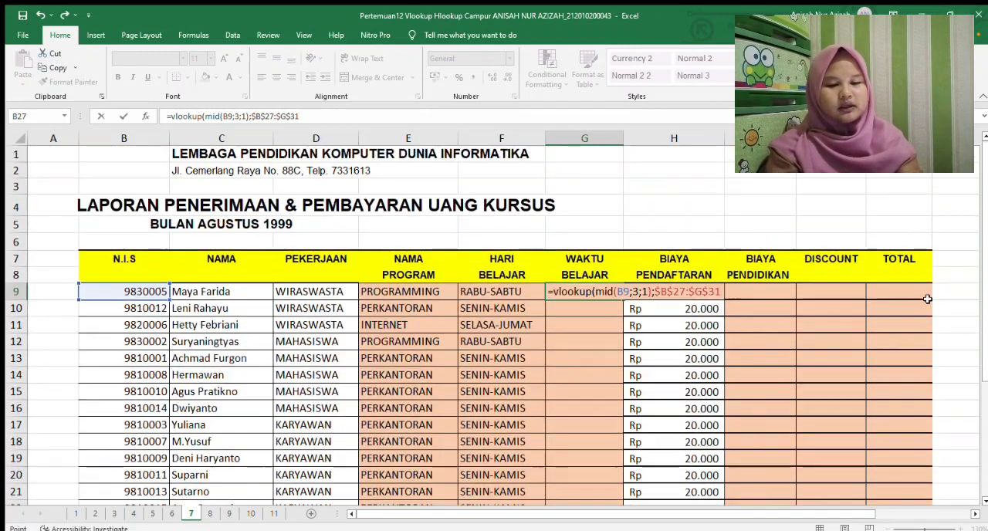
pyautogui.write(';')
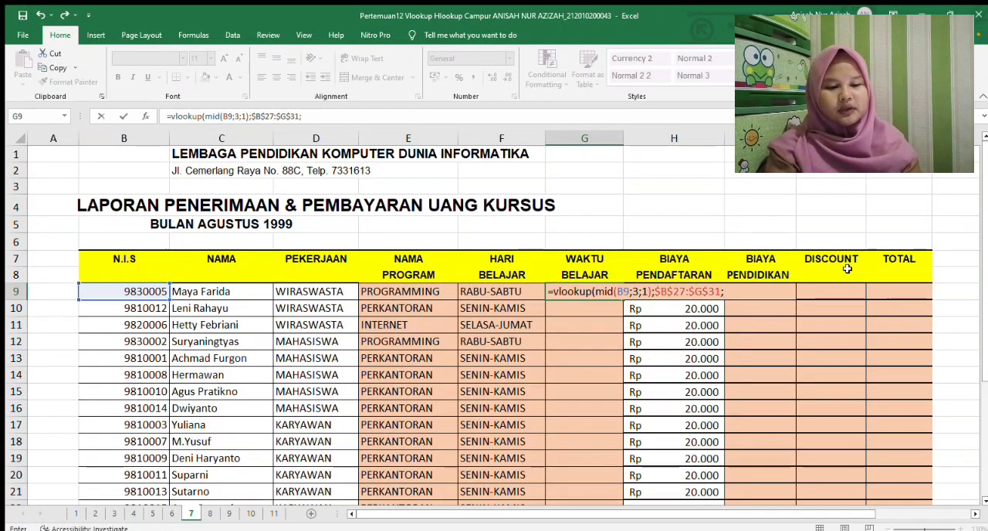
# Complete the WAKTU BELAJAR formula in G9 with column index 4 and FALSE for an exact match
pyautogui.scroll(-4, 543, 389)
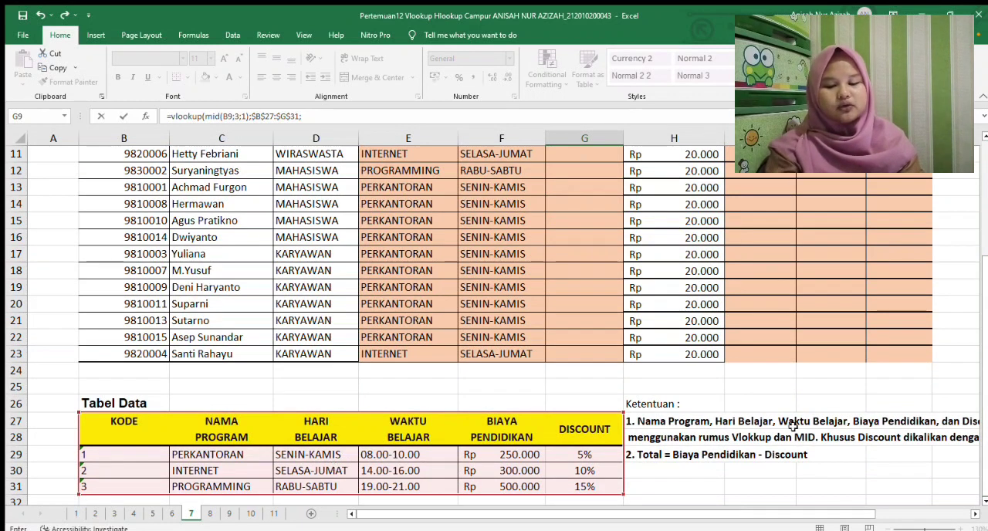
pyautogui.scroll(4, 978, 373)
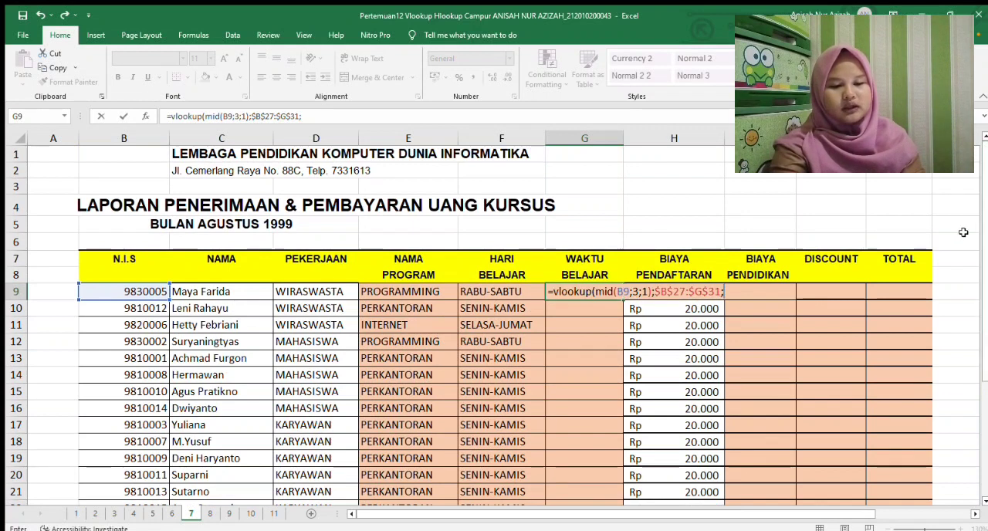
pyautogui.write('4')
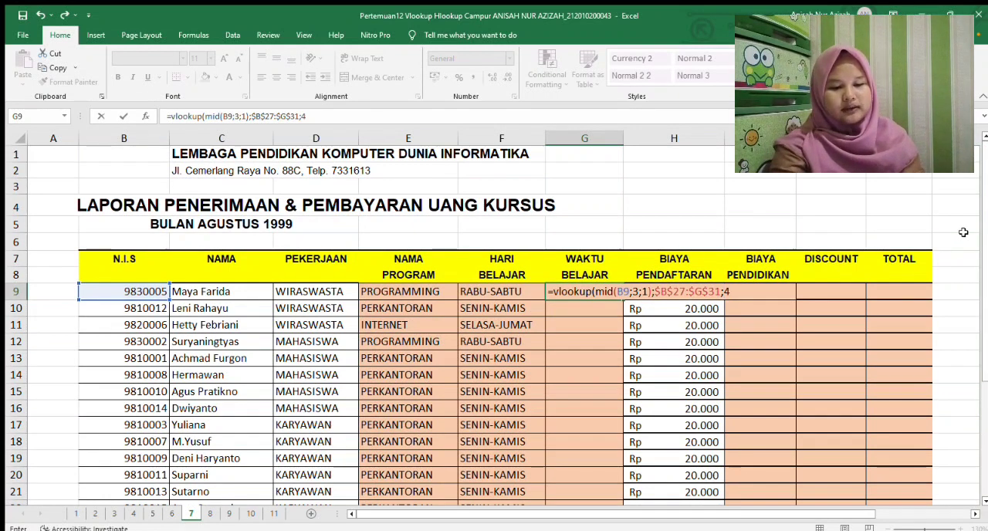
pyautogui.write(';fals')
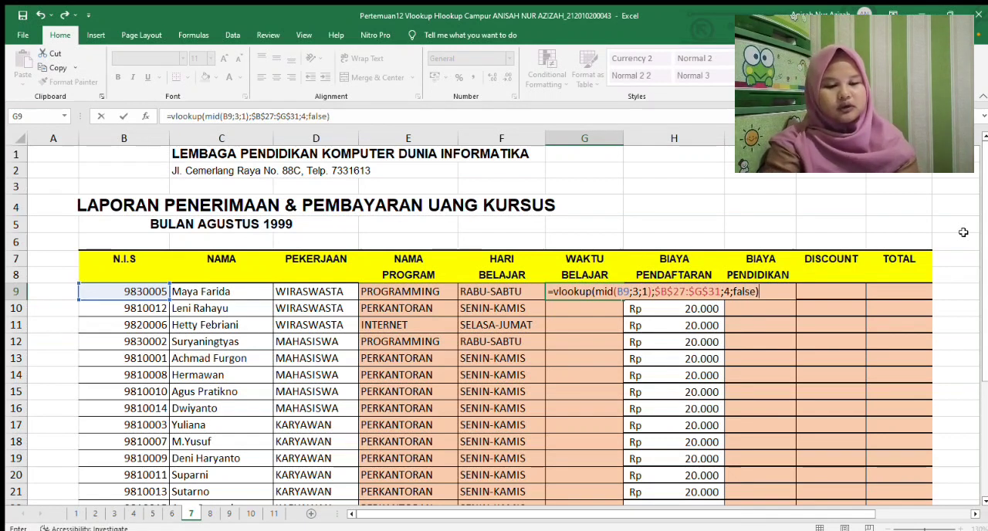
pyautogui.write('e)')
pyautogui.press('Return')
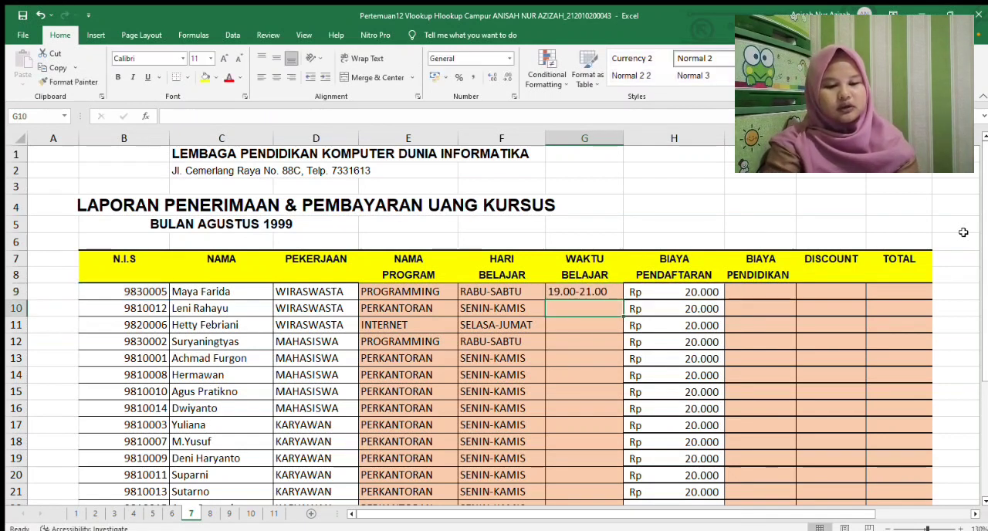
# Fill the WAKTU BELAJAR formula from G9 down to G23
pyautogui.click(600, 291)
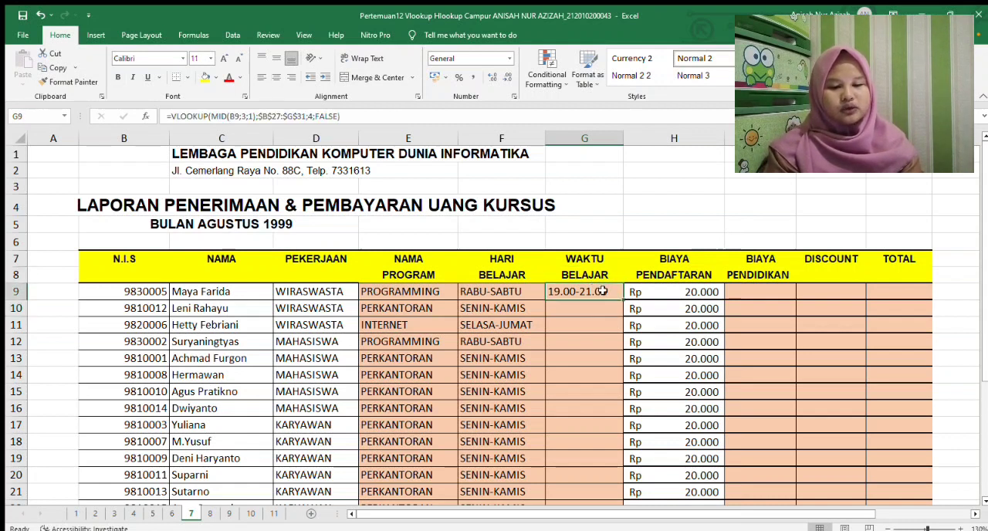
pyautogui.moveTo(622, 300); pyautogui.dragTo(611, 492)
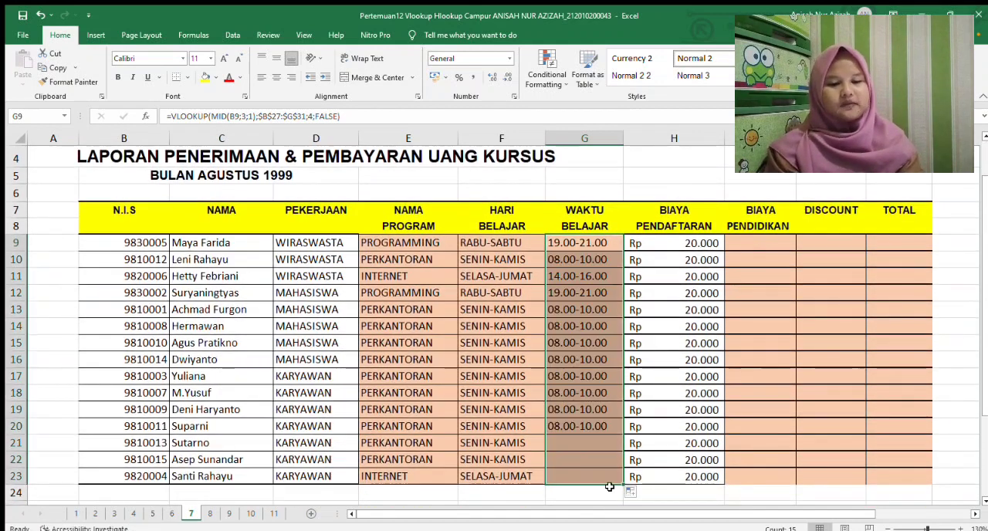
# Start a VLOOKUP formula in I9 under BIAYA PENDIDIKAN, using MID(B9;3;1) as the lookup value
pyautogui.click(771, 241)
pyautogui.moveTo(982, 218); pyautogui.dragTo(985, 246)
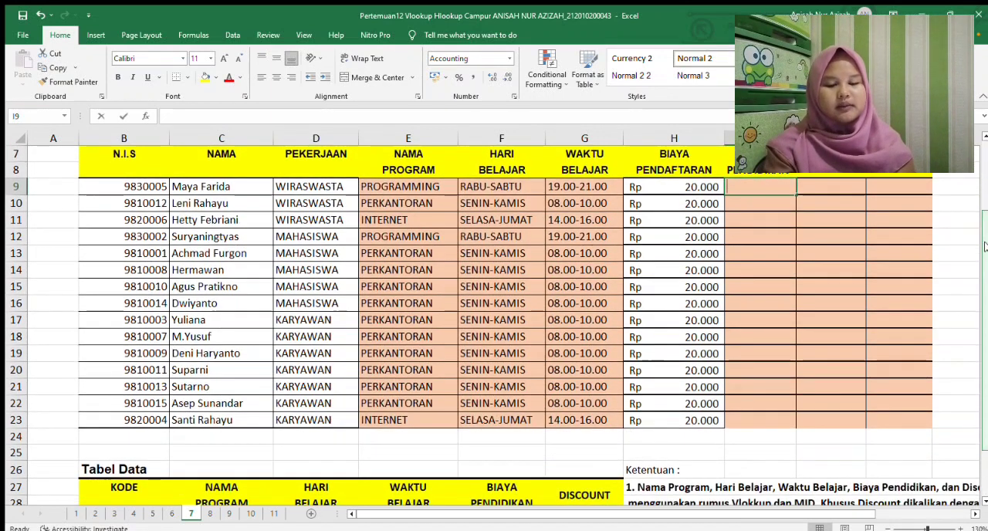
pyautogui.write('=vl')
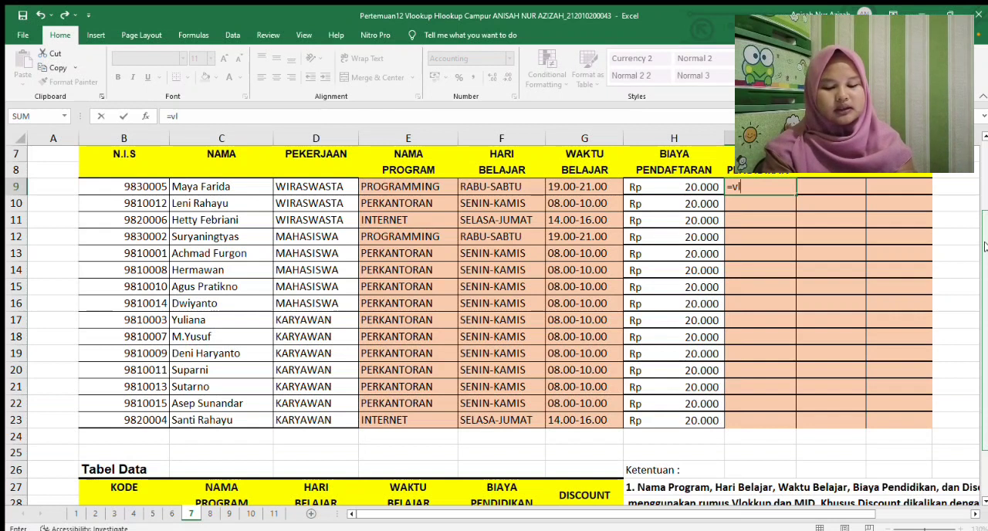
pyautogui.write('ookup(mi')
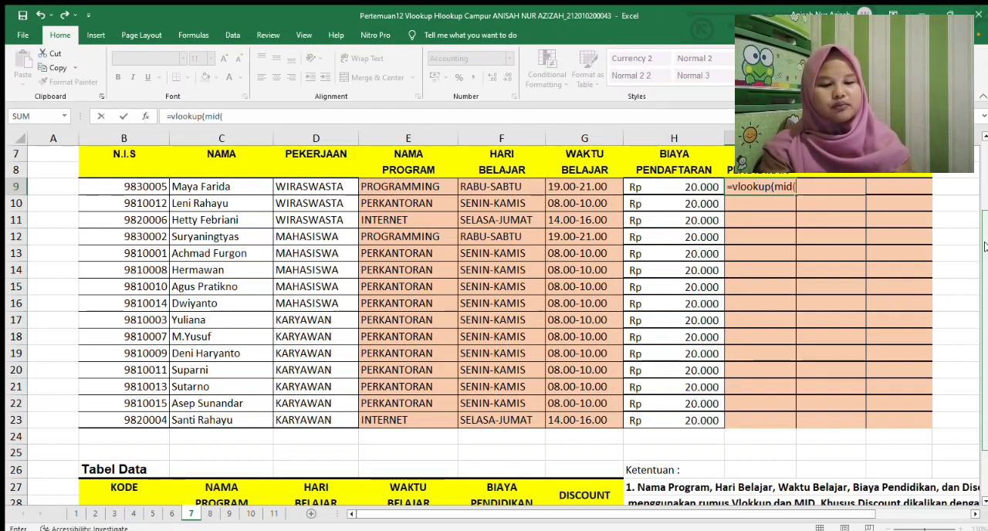
pyautogui.write('d(')
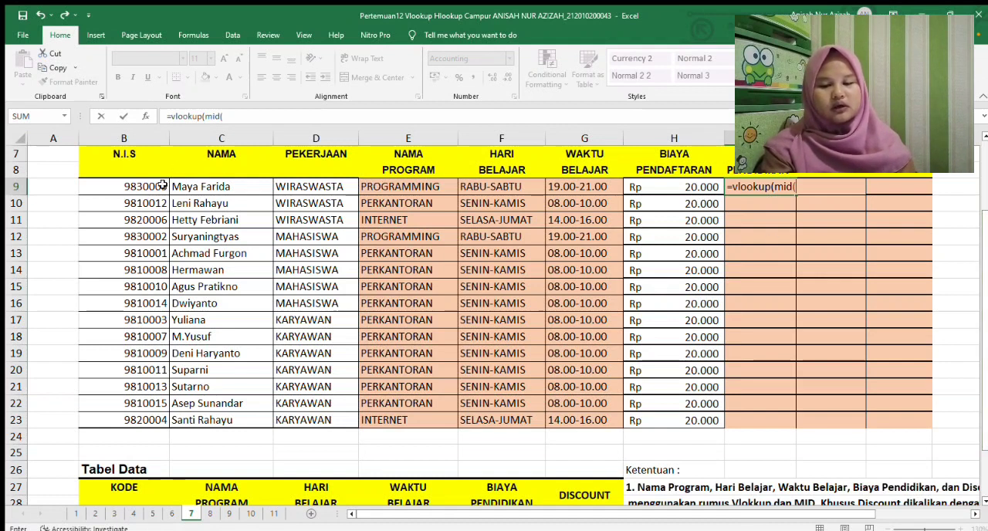
pyautogui.click(161, 186)
pyautogui.write(';')
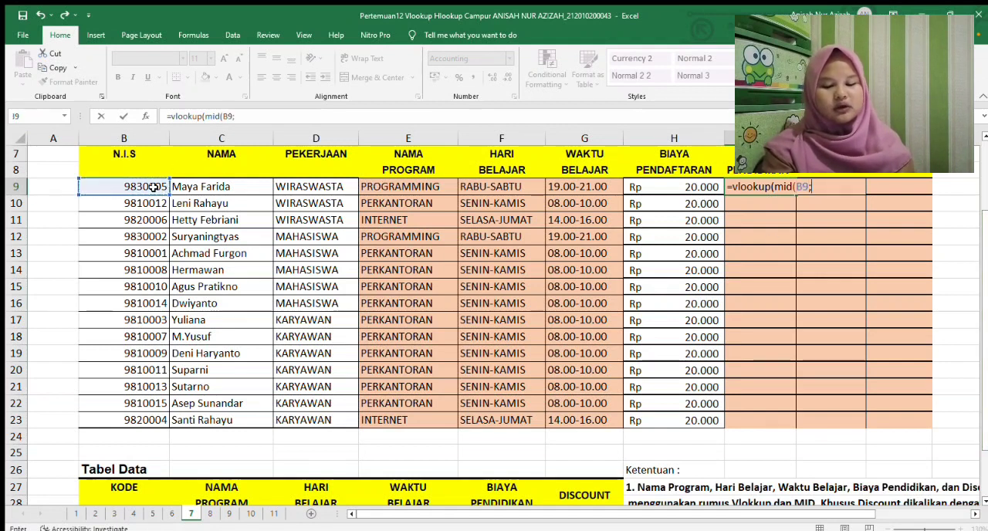
pyautogui.write('3;1);')
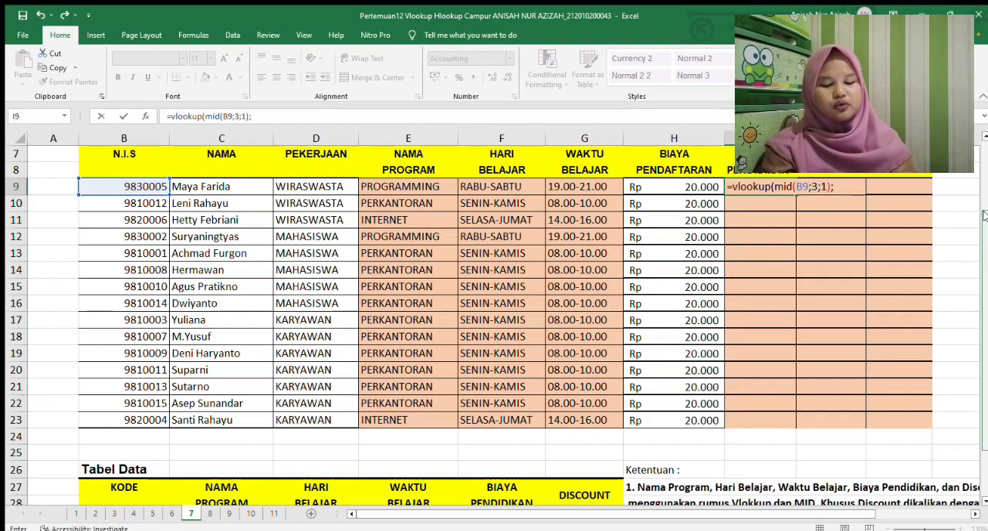
# Add the Tabel Data range to the I9 formula as the absolute table array $B$27:$G$31
pyautogui.moveTo(982, 225); pyautogui.dragTo(982, 264)
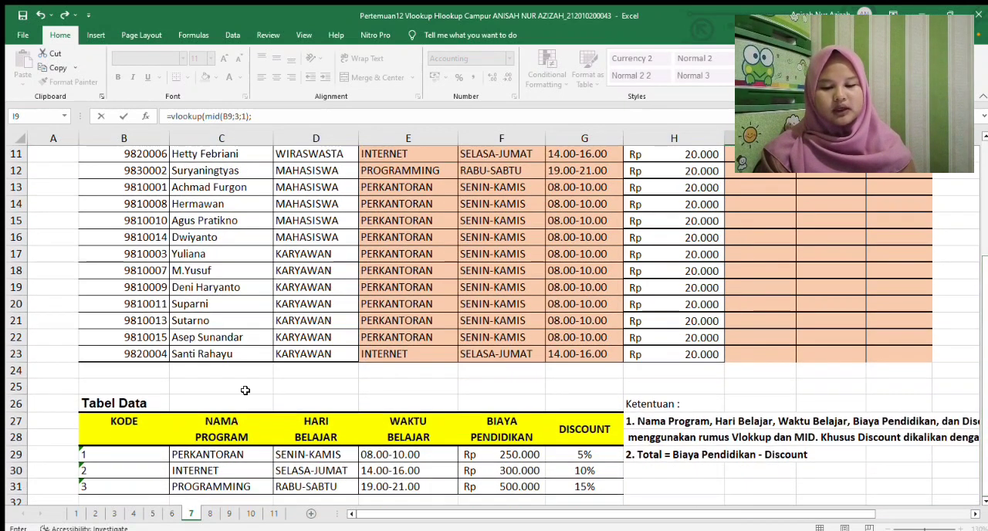
pyautogui.click(86, 423)
pyautogui.moveTo(268, 462); pyautogui.dragTo(578, 495)
pyautogui.press('F4')
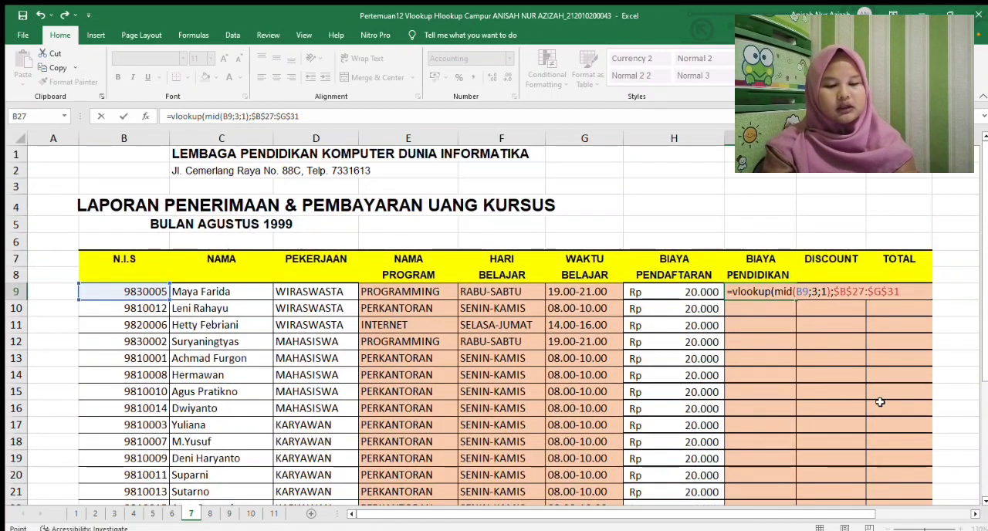
pyautogui.write(';')
# Complete the I9 formula with column index 5 and FALSE, and fill it down to I23
pyautogui.moveTo(975, 351); pyautogui.dragTo(977, 465)
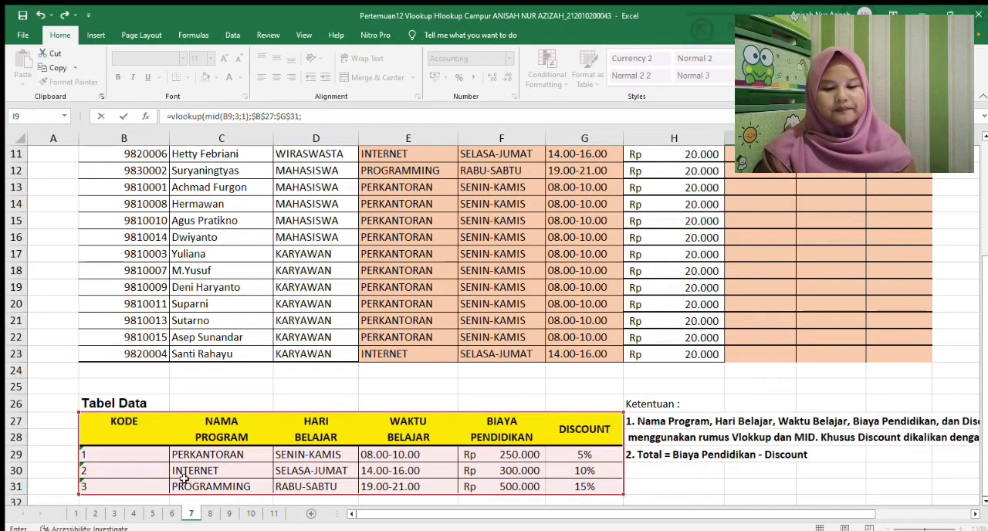
pyautogui.moveTo(985, 408); pyautogui.dragTo(979, 315)
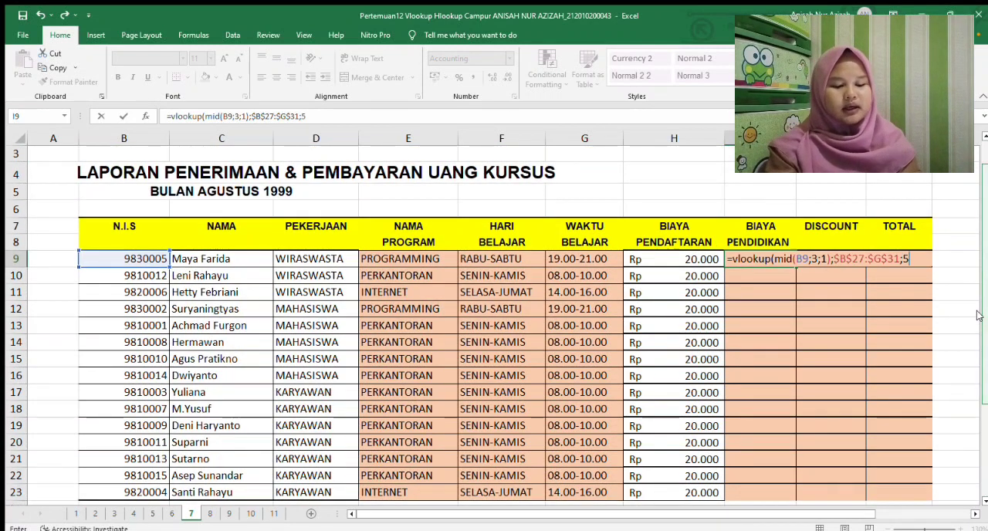
pyautogui.write('false')
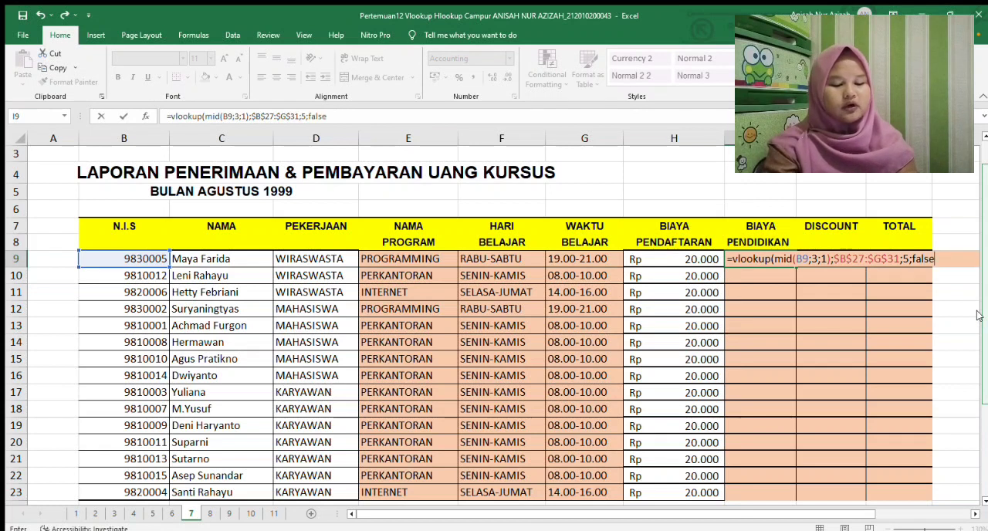
pyautogui.write(')')
pyautogui.press('Return')
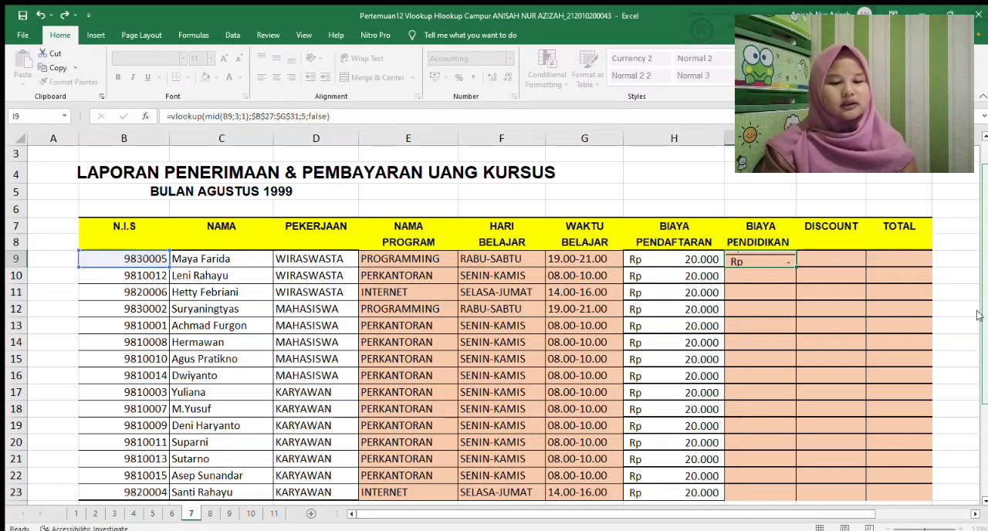
pyautogui.click(743, 260)
pyautogui.moveTo(795, 265); pyautogui.dragTo(772, 457)
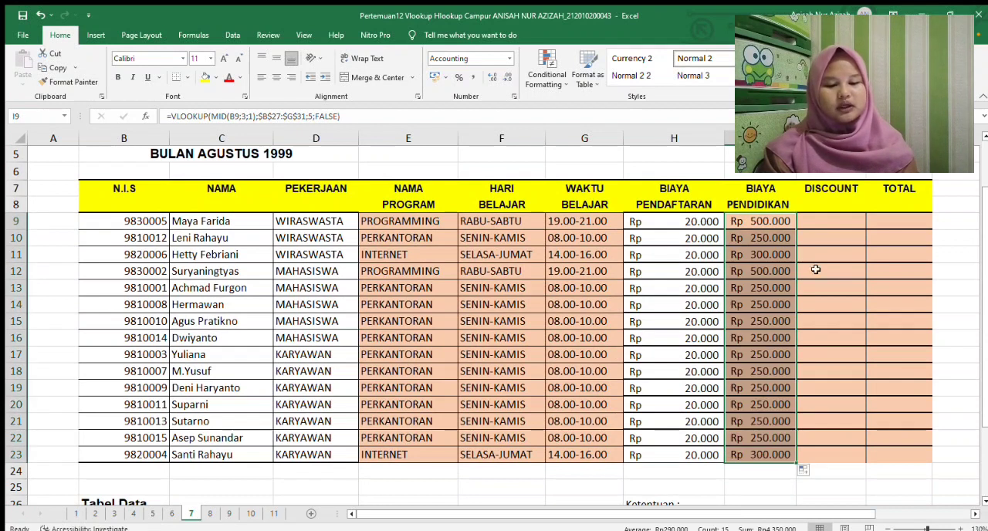
# Change the number format of cell J9 under DISCOUNT to Accounting
pyautogui.click(826, 221)
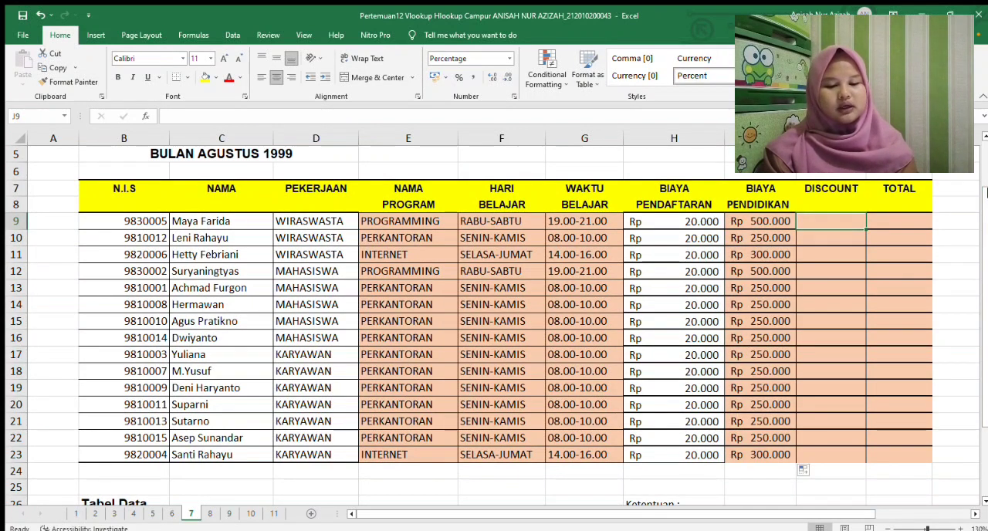
pyautogui.moveTo(987, 197); pyautogui.dragTo(986, 218)
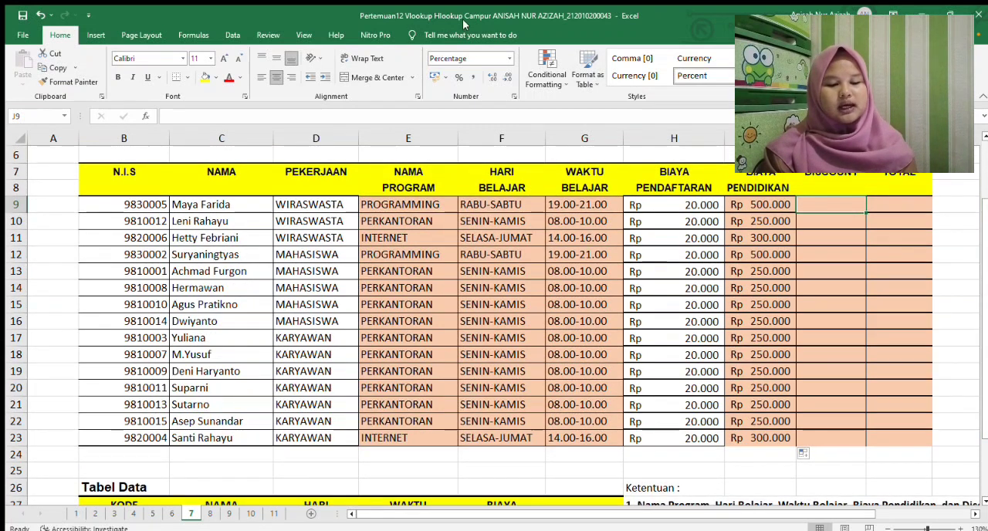
pyautogui.click(434, 76)
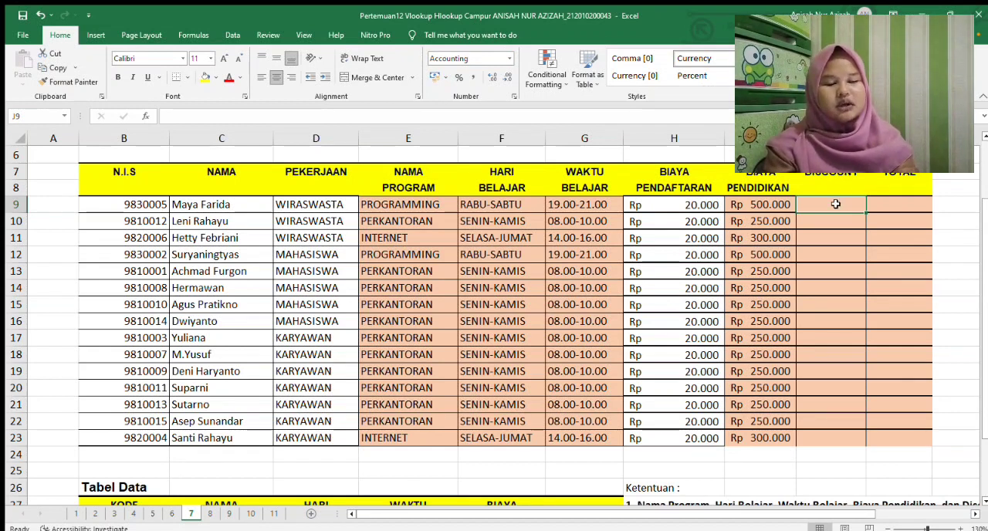
# Start a VLOOKUP formula in J9 under DISCOUNT, using MID(B9;3;1) as the lookup value
pyautogui.write('=')
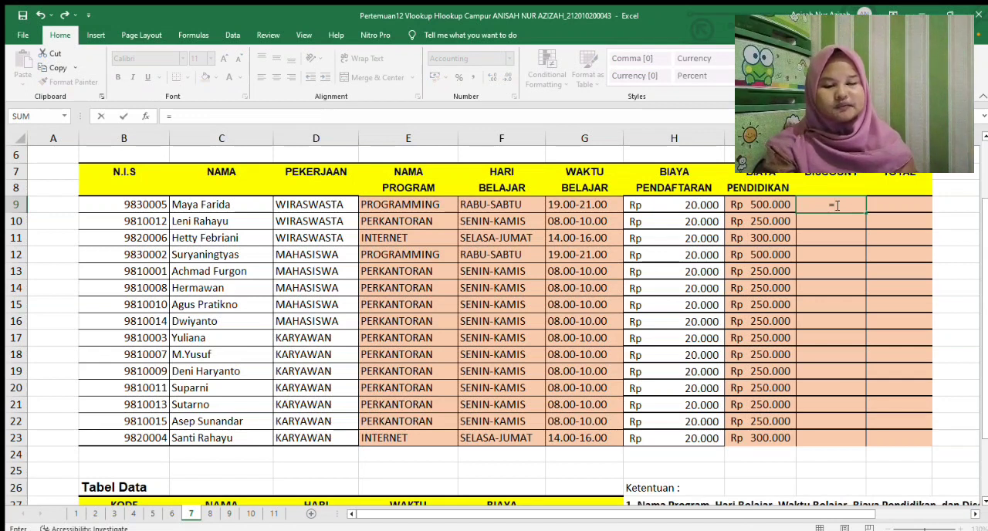
pyautogui.write('v')
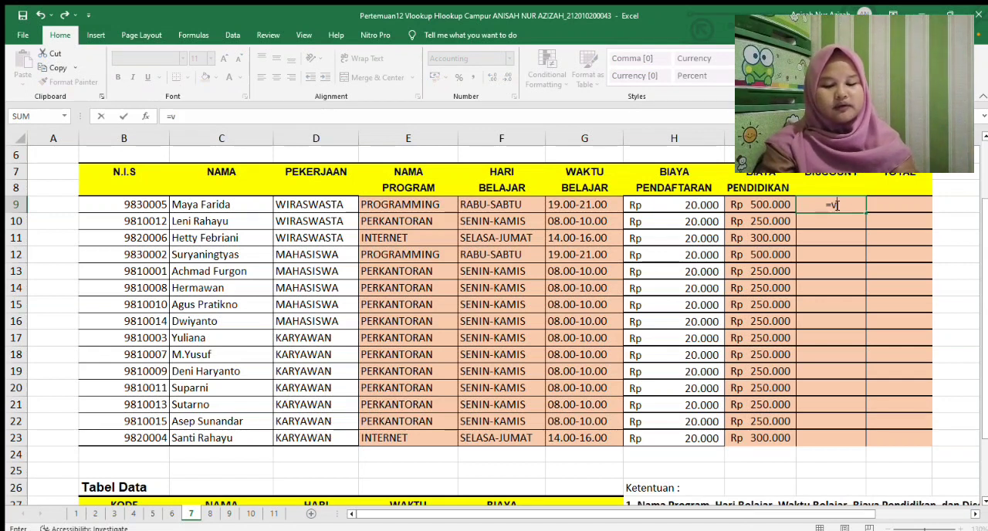
pyautogui.write('lookup(mid')
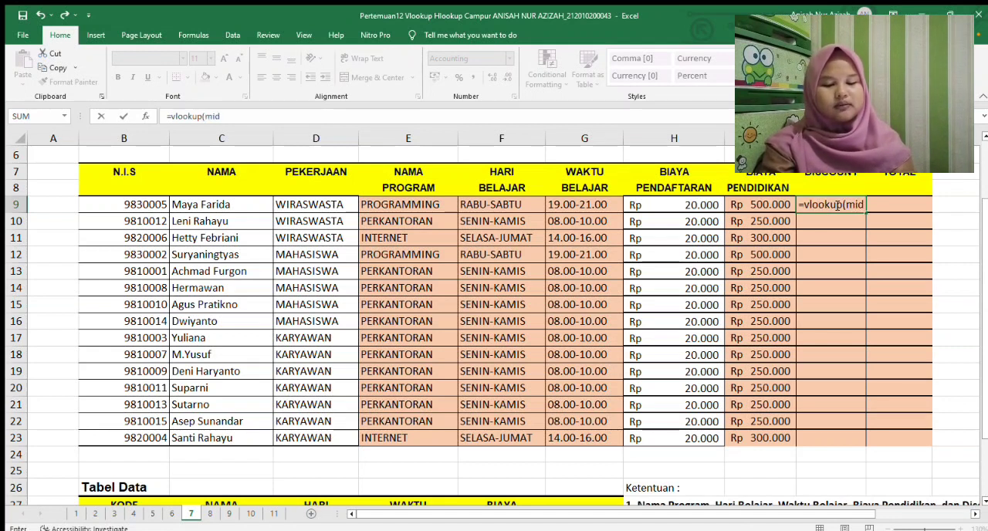
pyautogui.write('(')
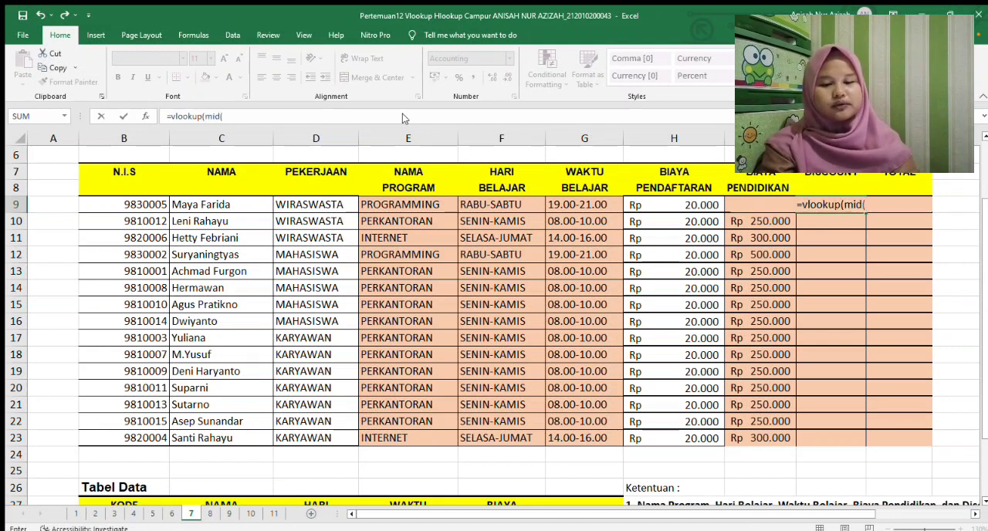
pyautogui.click(112, 200)
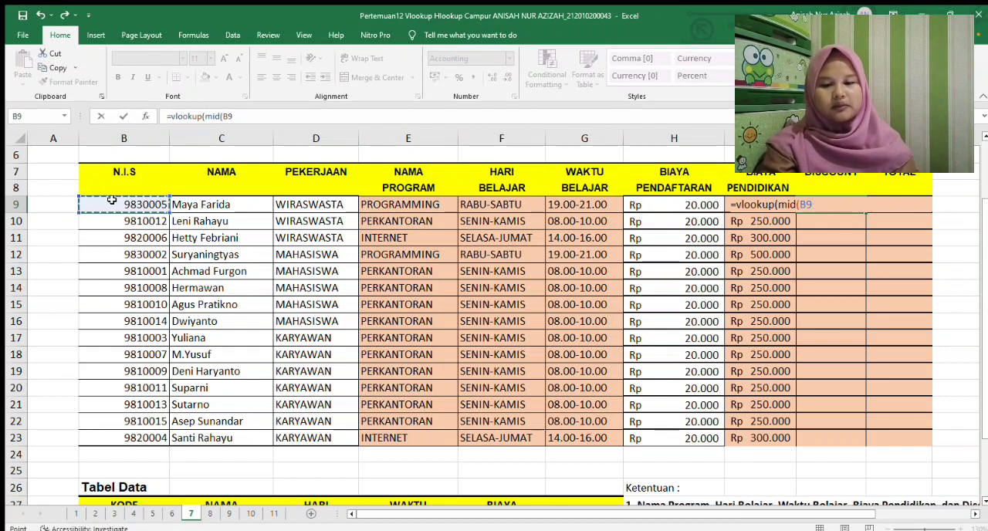
pyautogui.write(';3')
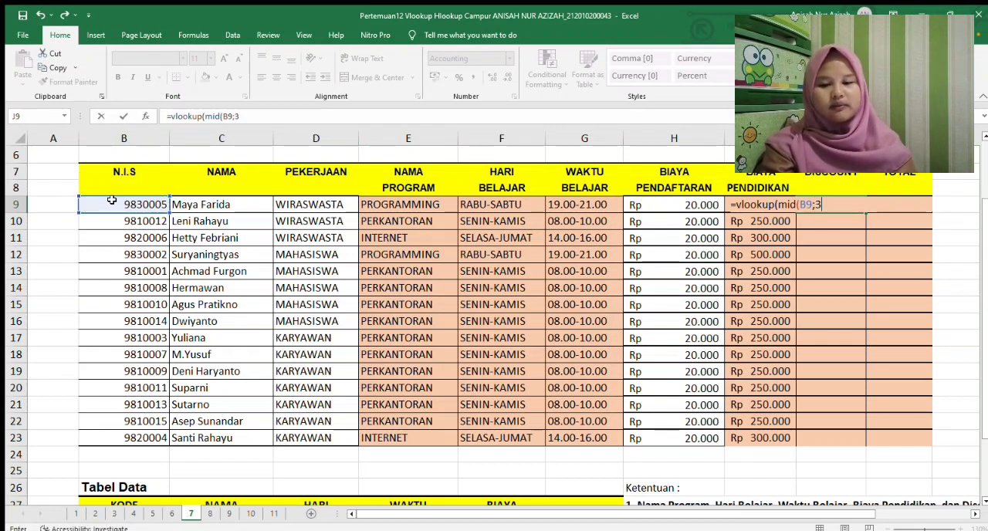
pyautogui.write(';1')
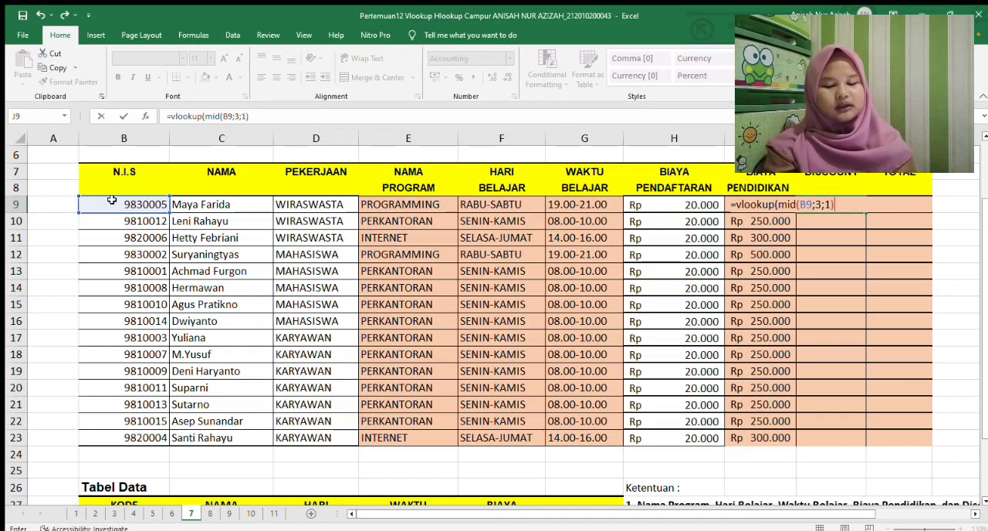
pyautogui.write(');')
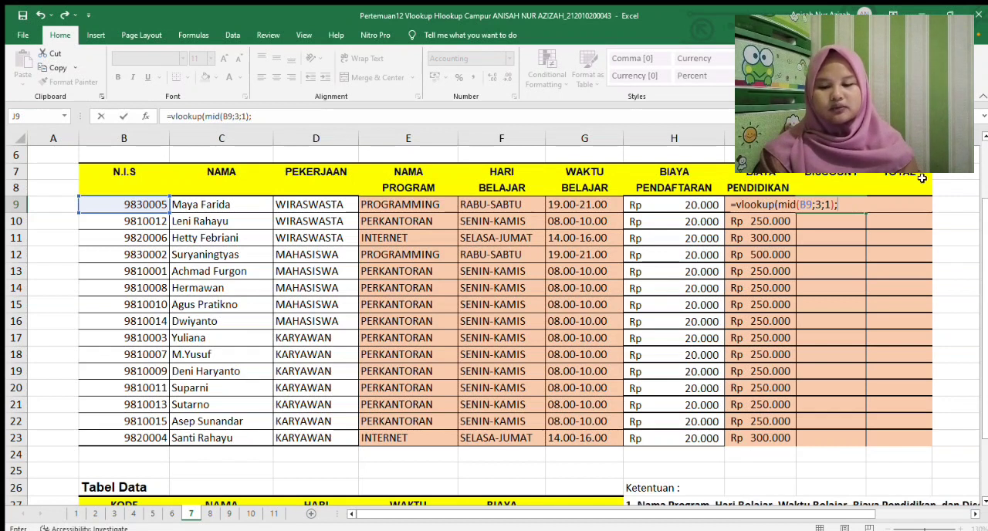
# Add the Tabel Data range to the J9 formula as the absolute table array $B$27:$G$31
pyautogui.scroll(-2, 985, 207)
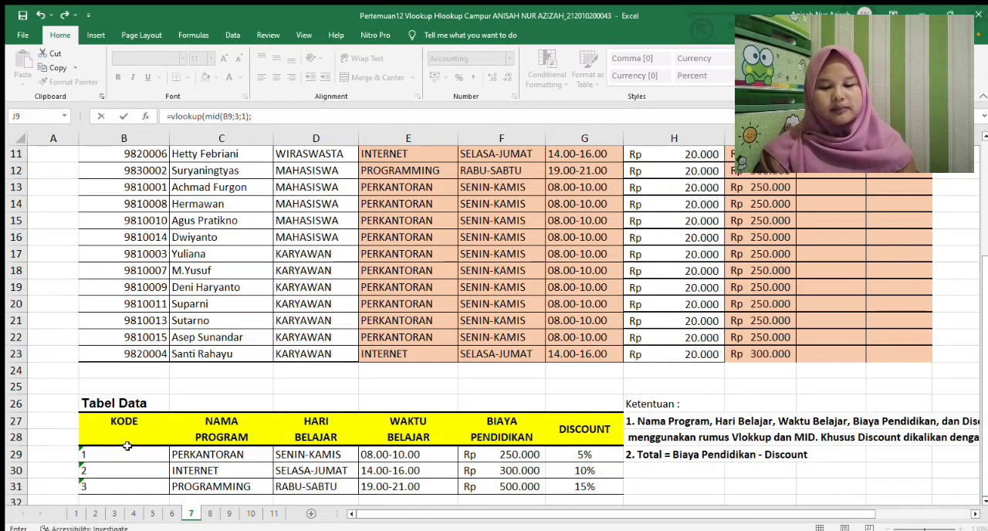
pyautogui.moveTo(83, 421); pyautogui.dragTo(570, 484)
pyautogui.press('F4')
pyautogui.scroll(4, 570, 484)
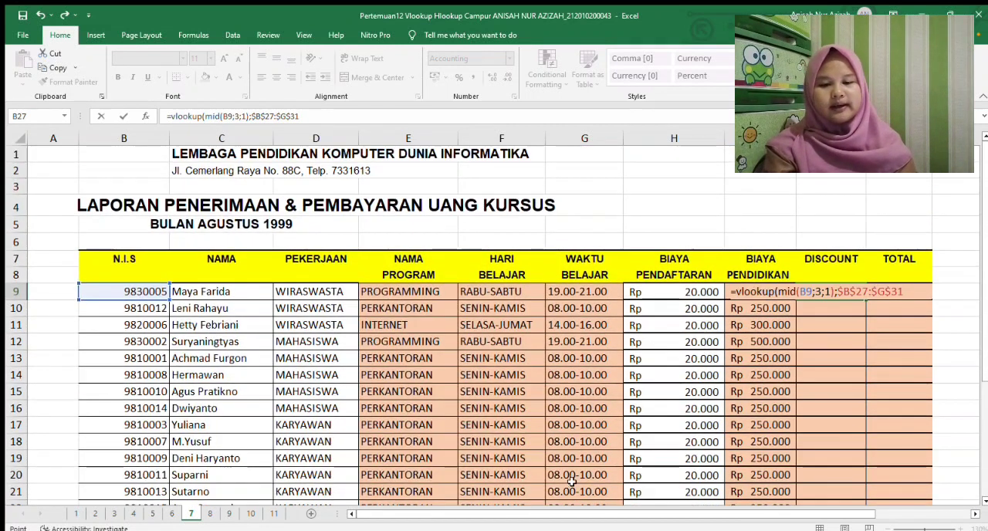
pyautogui.write(';')
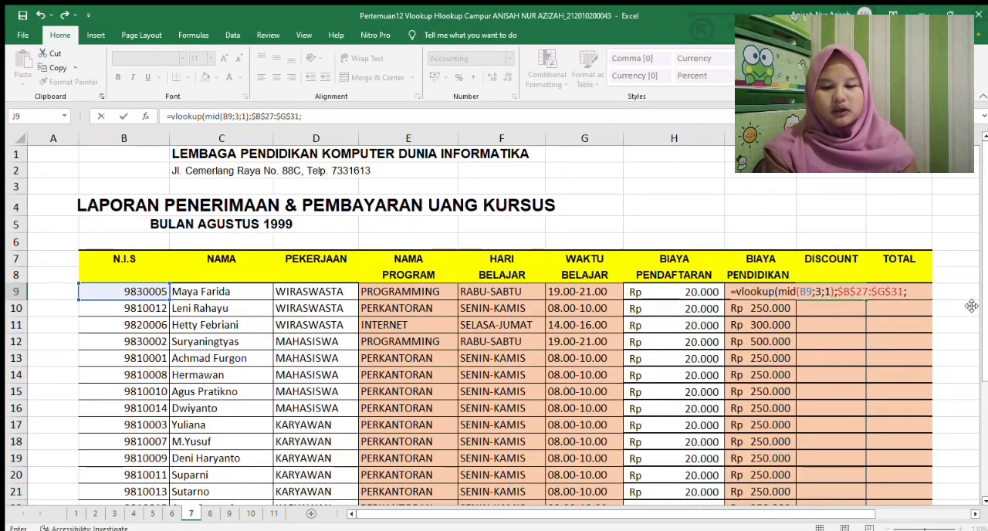
# Complete the DISCOUNT formula in J9 with column index 6 and FALSE, multiplying the lookup by I9
pyautogui.moveTo(986, 299); pyautogui.dragTo(986, 415)
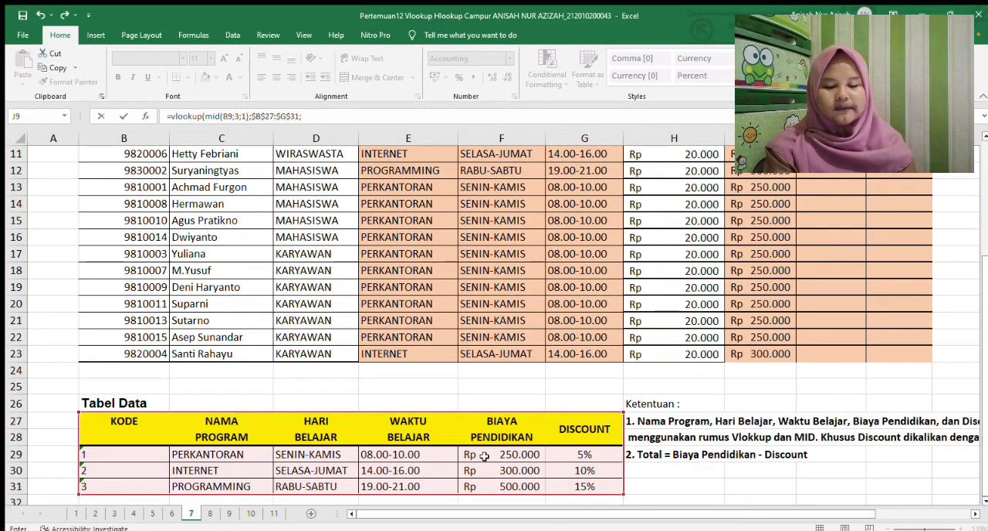
pyautogui.moveTo(984, 332); pyautogui.dragTo(975, 228)
pyautogui.write('6')
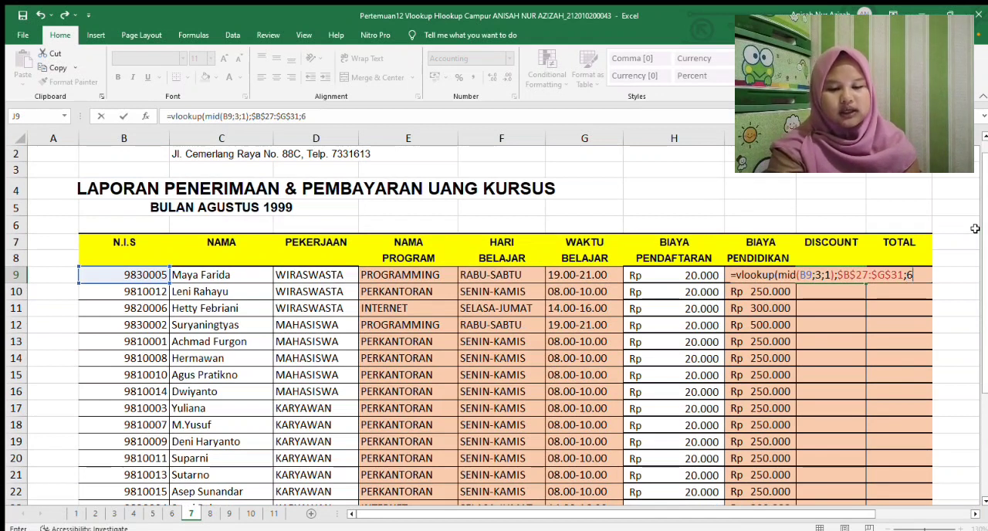
pyautogui.write(';false)')
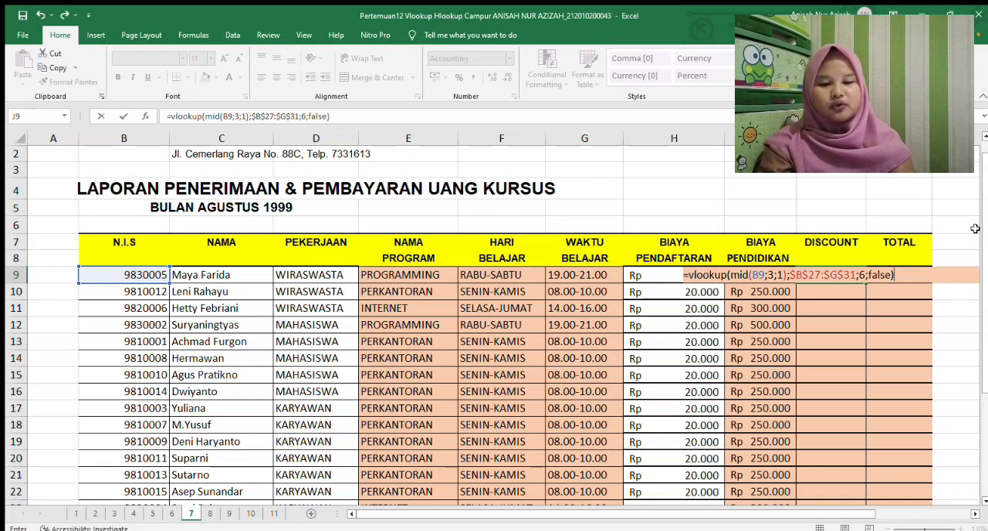
pyautogui.write('*')
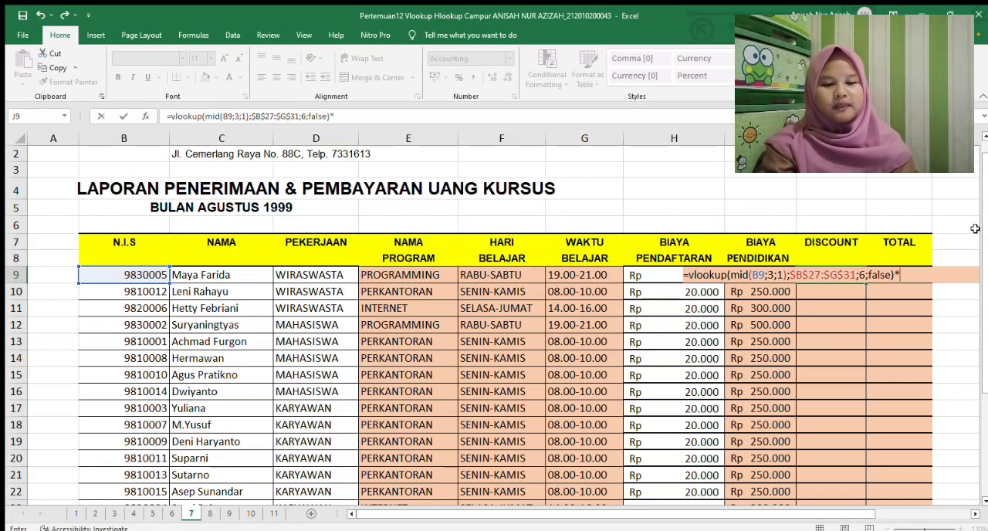
pyautogui.write('i9')
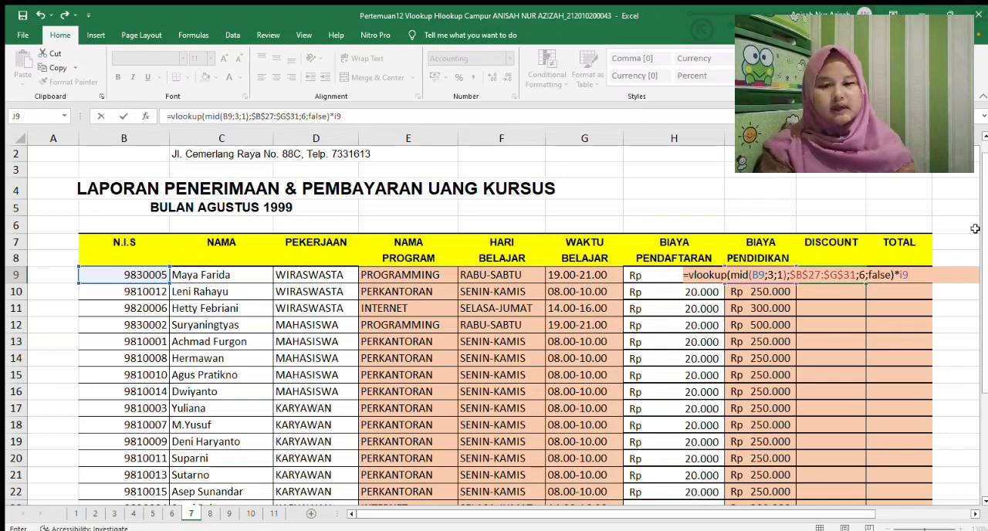
pyautogui.press('Return')
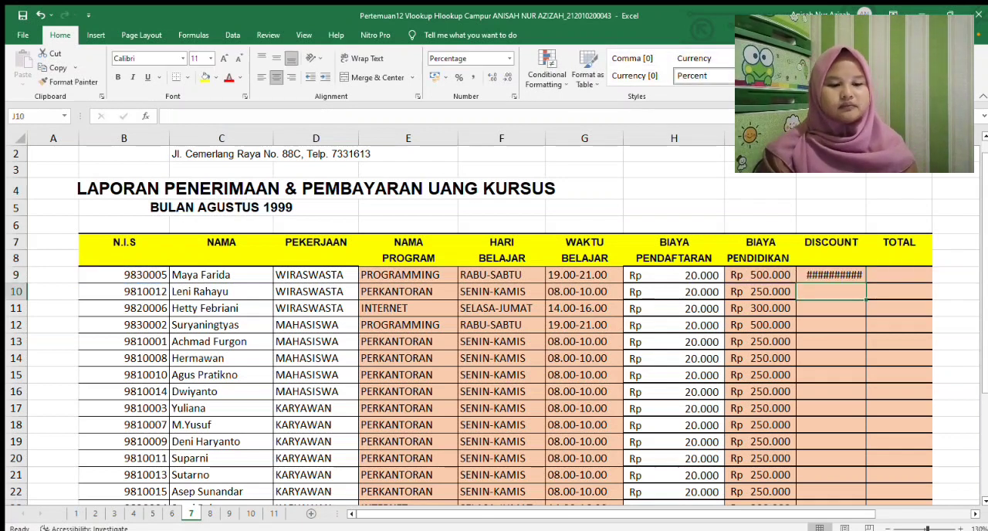
# Widen column J and copy the DISCOUNT formula from J9 down to J23
pyautogui.moveTo(866, 138); pyautogui.dragTo(884, 139)
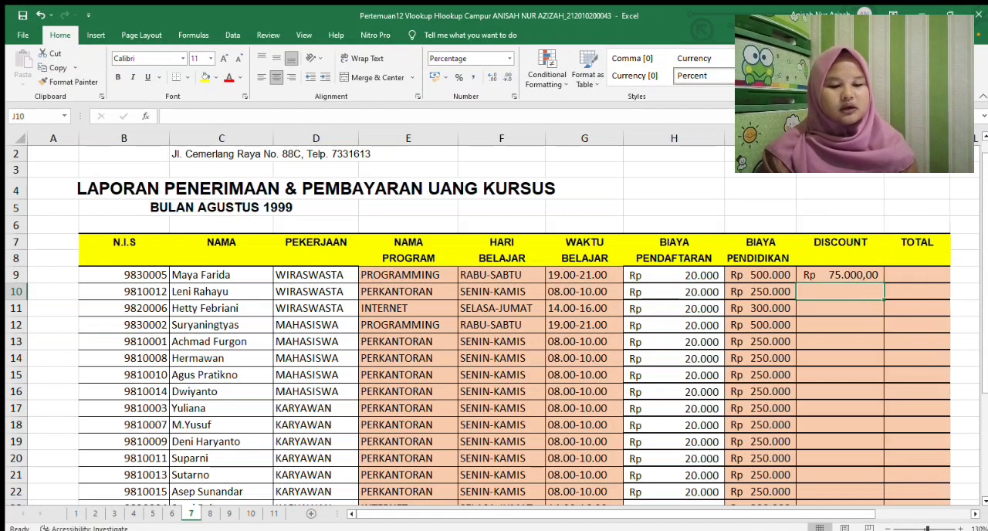
pyautogui.click(838, 275)
pyautogui.moveTo(884, 283); pyautogui.dragTo(862, 481)
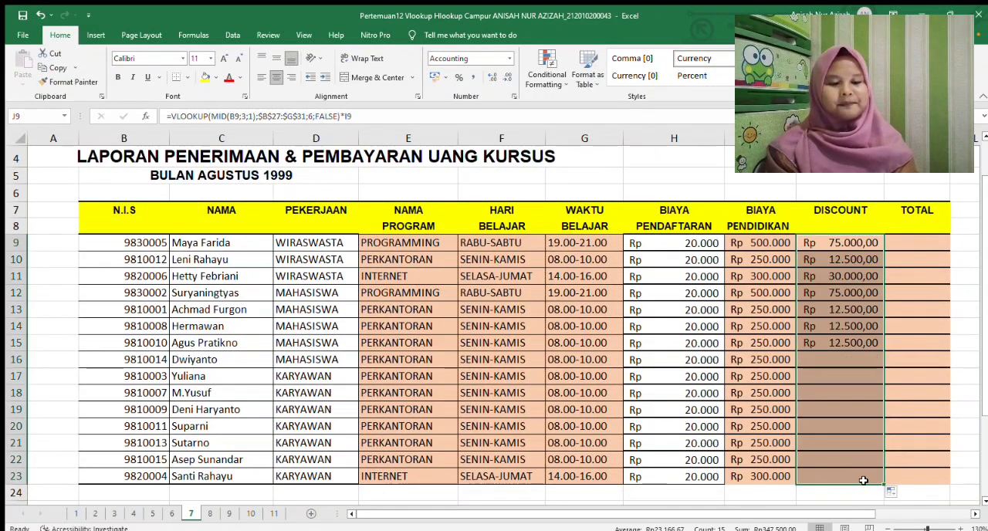
# Enter the formula =I9-J9 in K9 under TOTAL to subtract the discount from the education fee
pyautogui.click(920, 246)
pyautogui.moveTo(982, 274); pyautogui.dragTo(980, 309)
pyautogui.write('=')
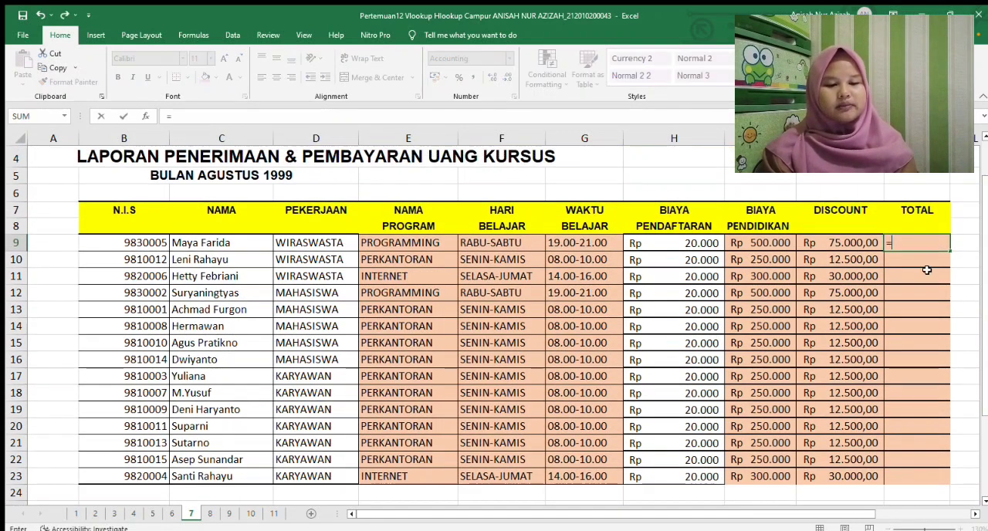
pyautogui.click(753, 243)
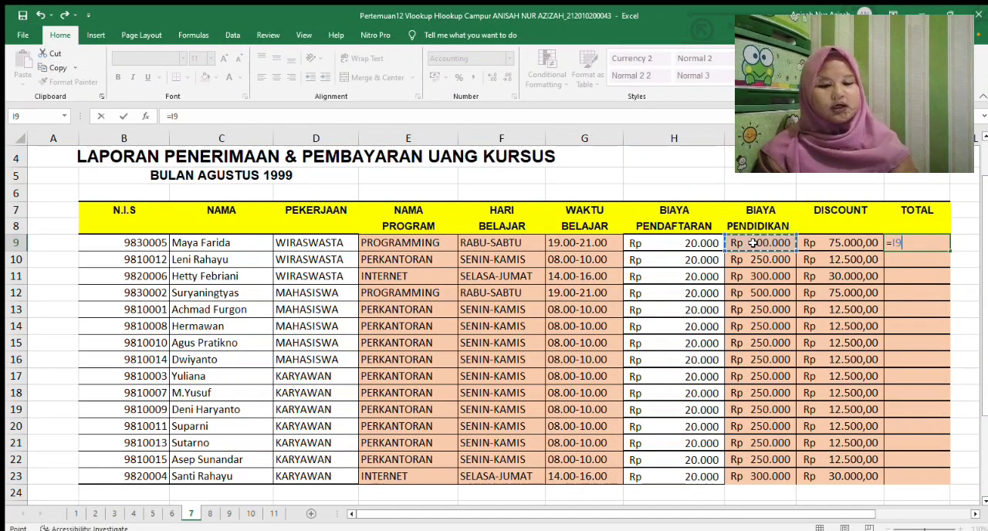
pyautogui.write('-')
pyautogui.click(834, 243)
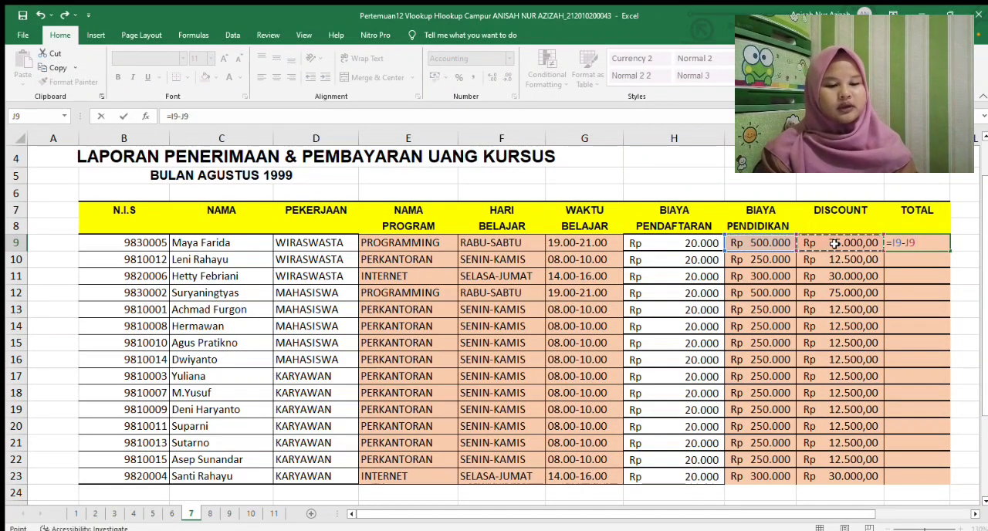
pyautogui.press('Return')
# Copy the TOTAL formula from K9 down to K23
pyautogui.click(938, 243)
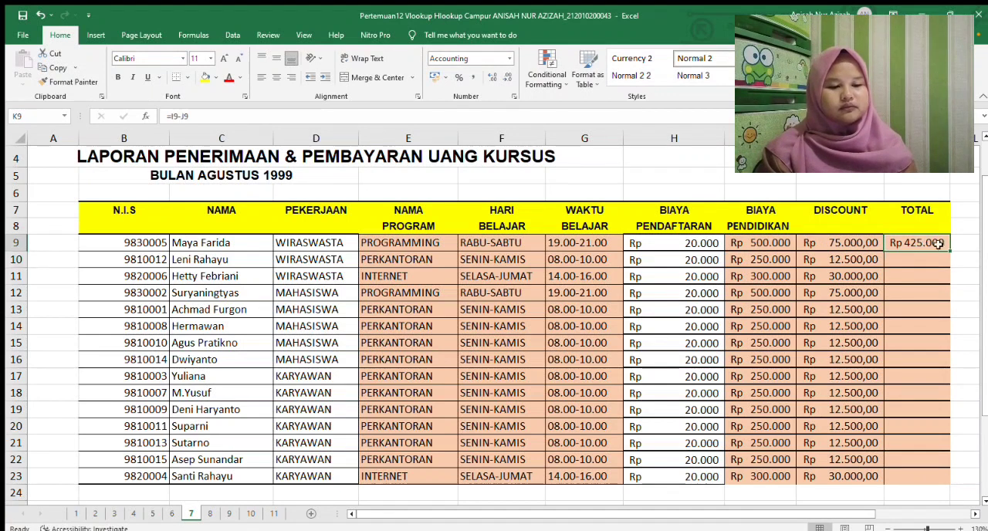
pyautogui.moveTo(950, 250); pyautogui.dragTo(934, 487)
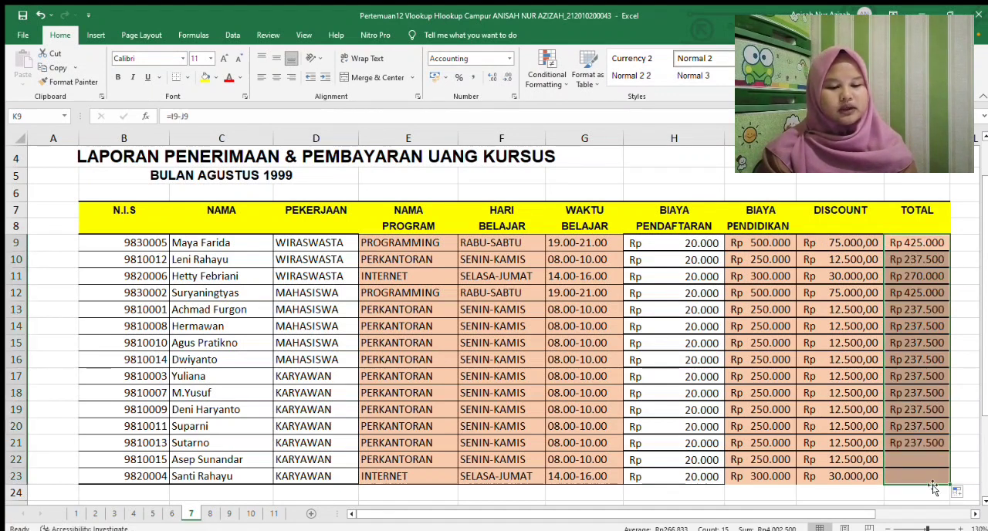
pyautogui.click(966, 351)
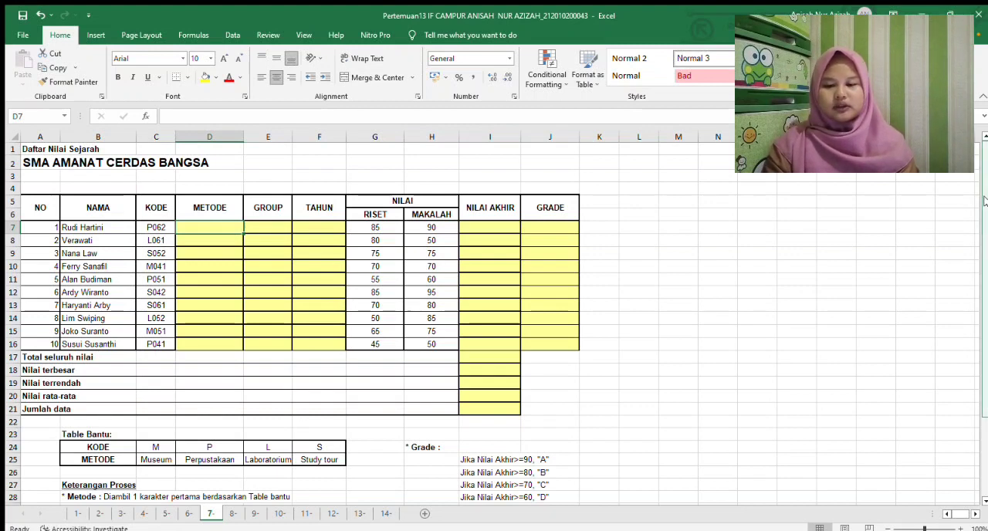
# Start an HLOOKUP formula in D7 under METODE, using LEFT(C7;1) as the lookup value
pyautogui.moveTo(987, 201); pyautogui.dragTo(987, 226)
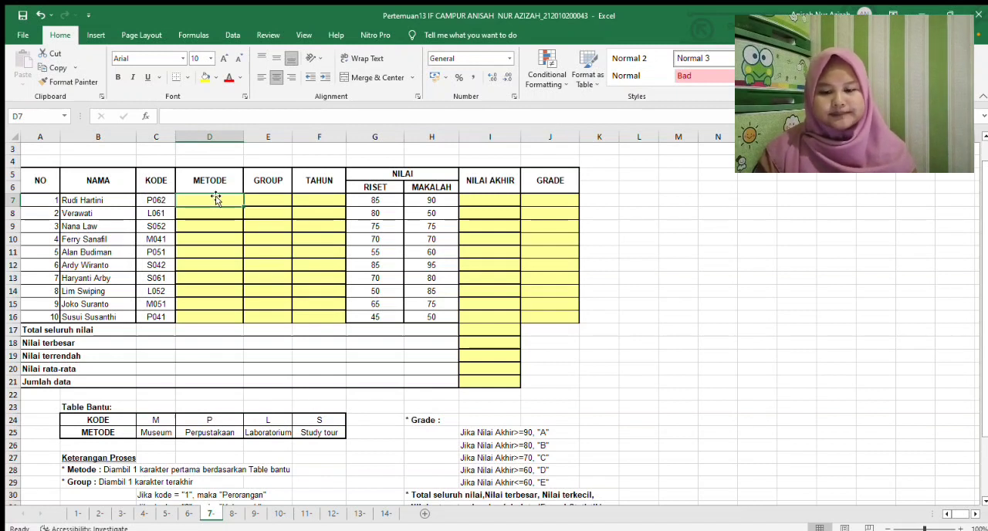
pyautogui.write('=HLOOK')
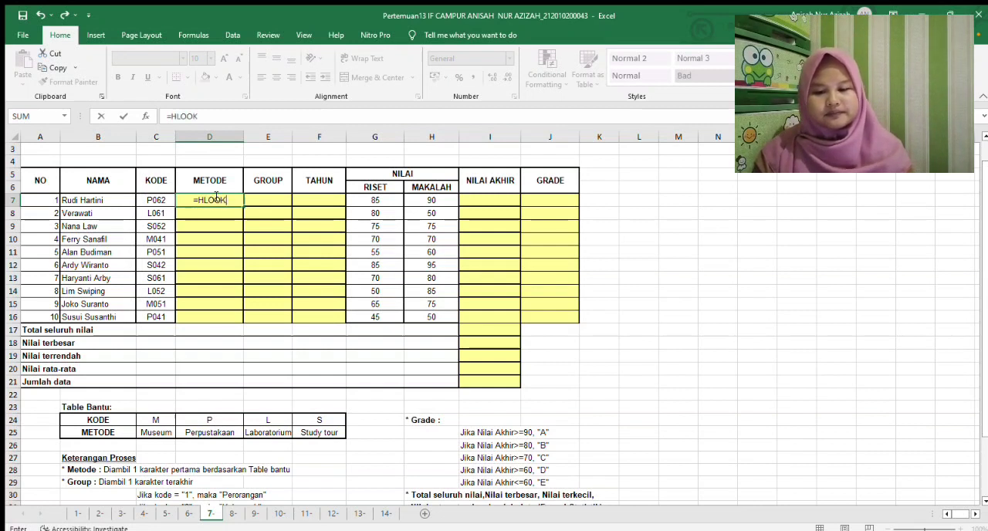
pyautogui.write('UP')
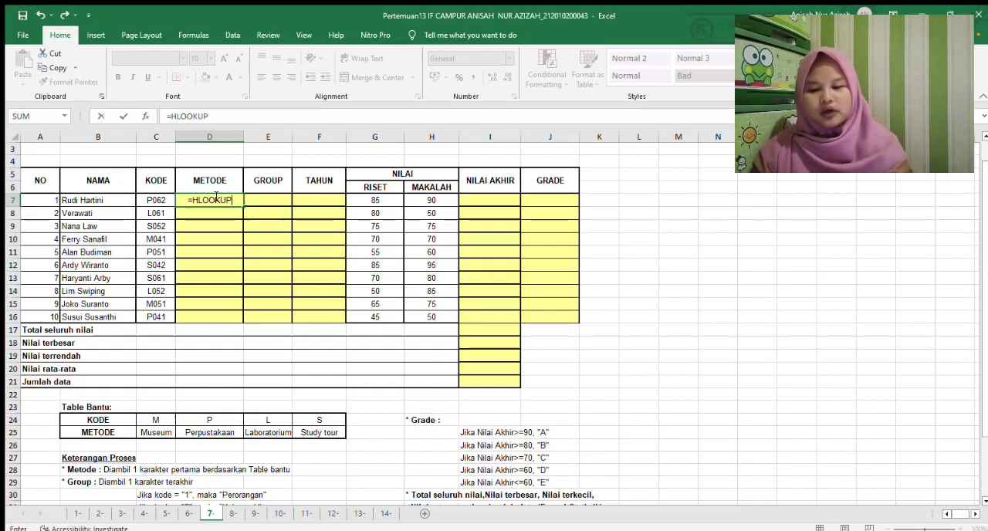
pyautogui.write('(L')
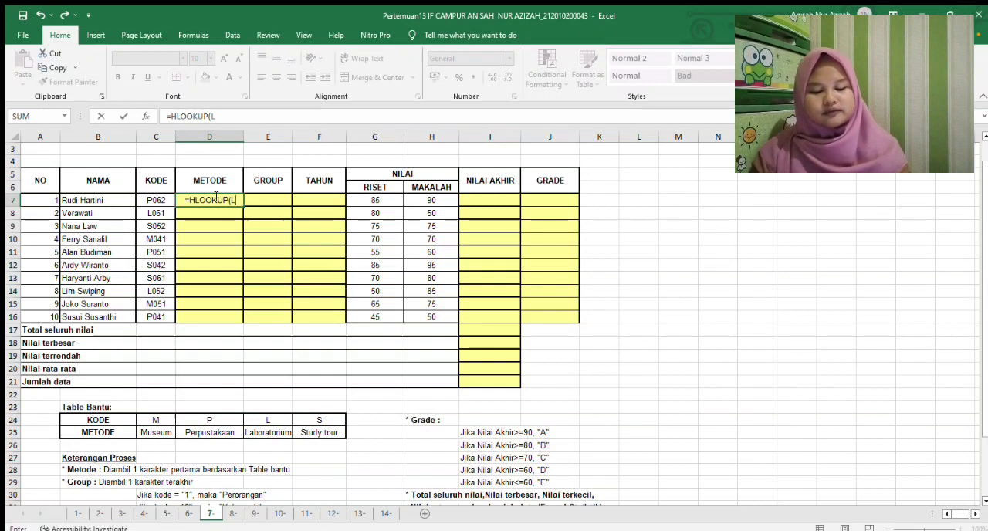
pyautogui.write('EFT(')
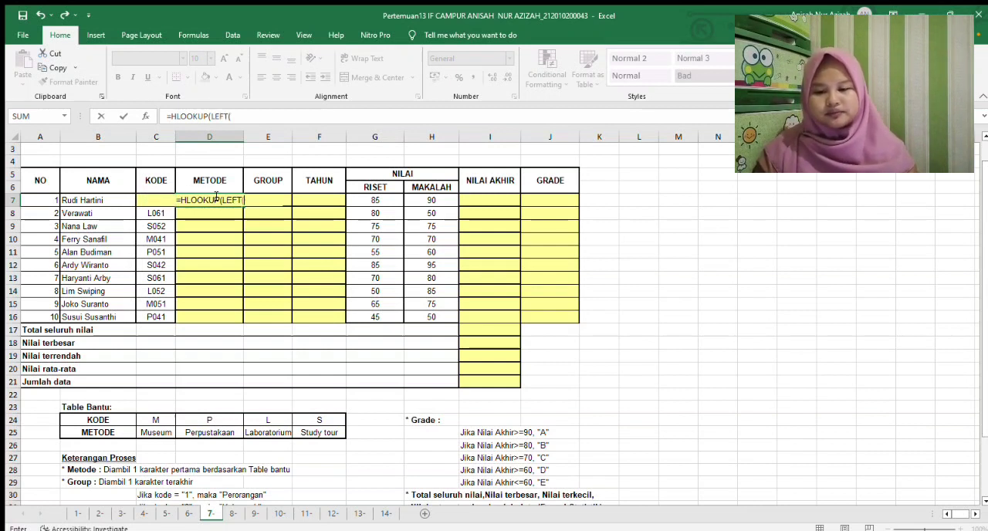
pyautogui.click(149, 205)
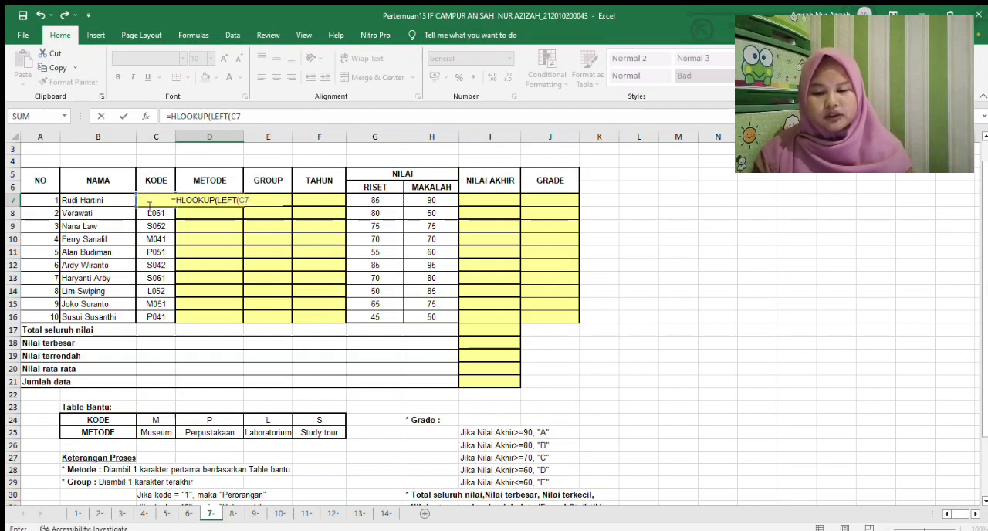
pyautogui.write(';')
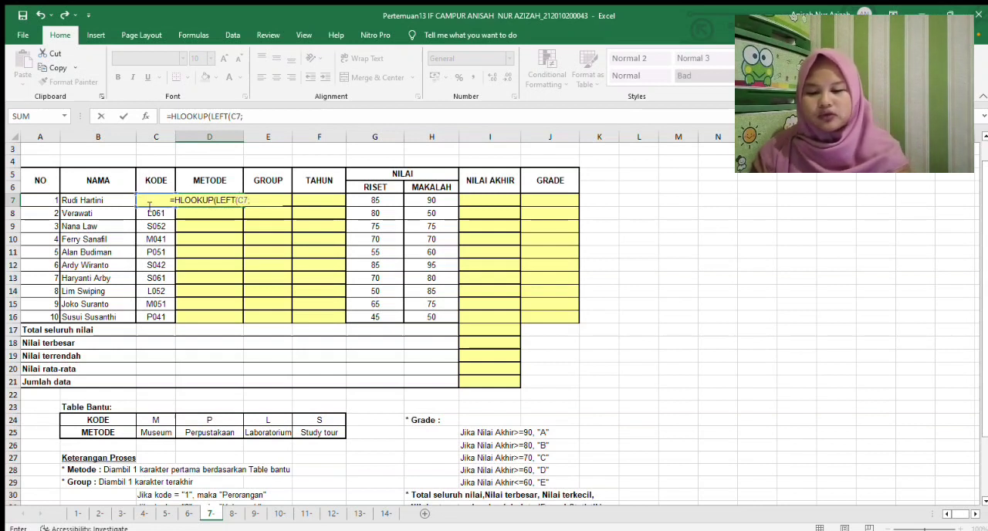
pyautogui.write('1')
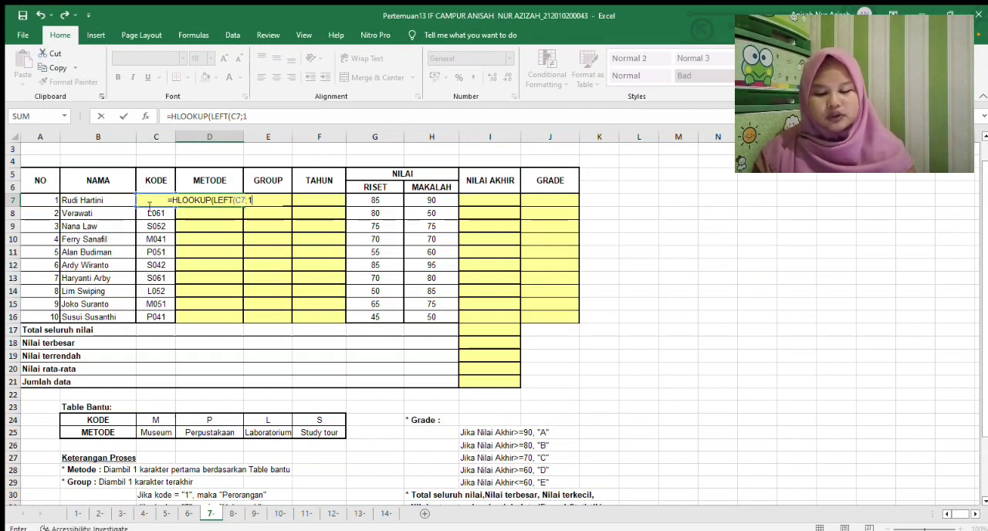
pyautogui.write(')')
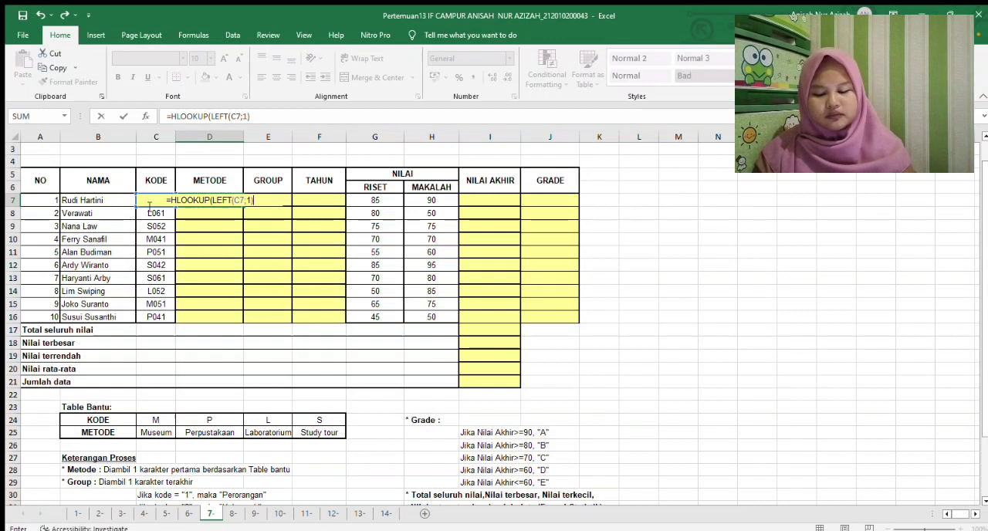
pyautogui.write(';')
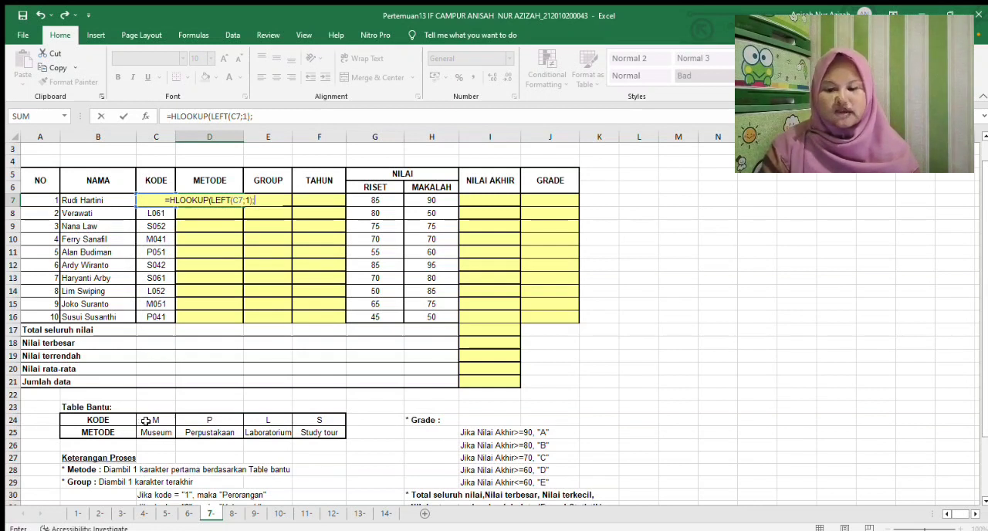
# Add the Table Bantu range to the D7 formula as the absolute table array $B$24:$F$25
pyautogui.moveTo(75, 419); pyautogui.dragTo(326, 432)
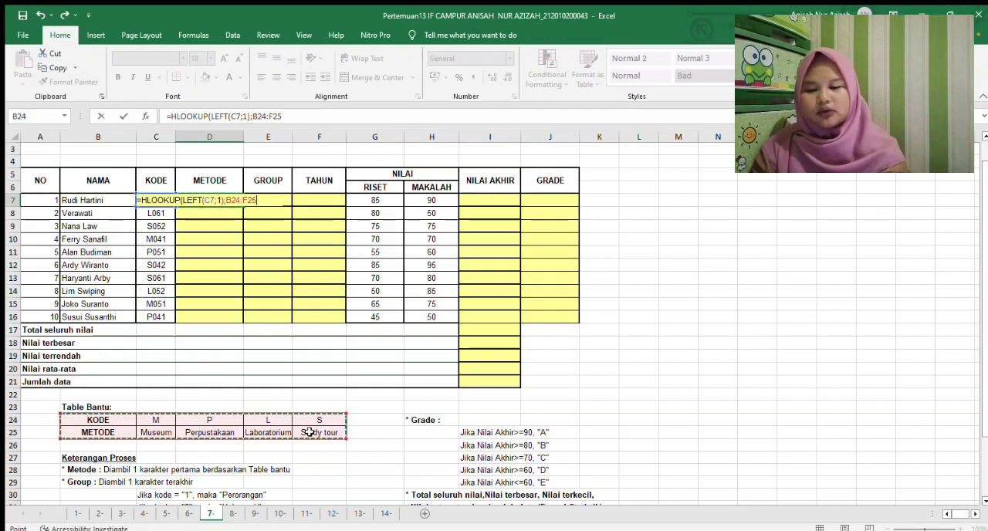
pyautogui.press('F4')
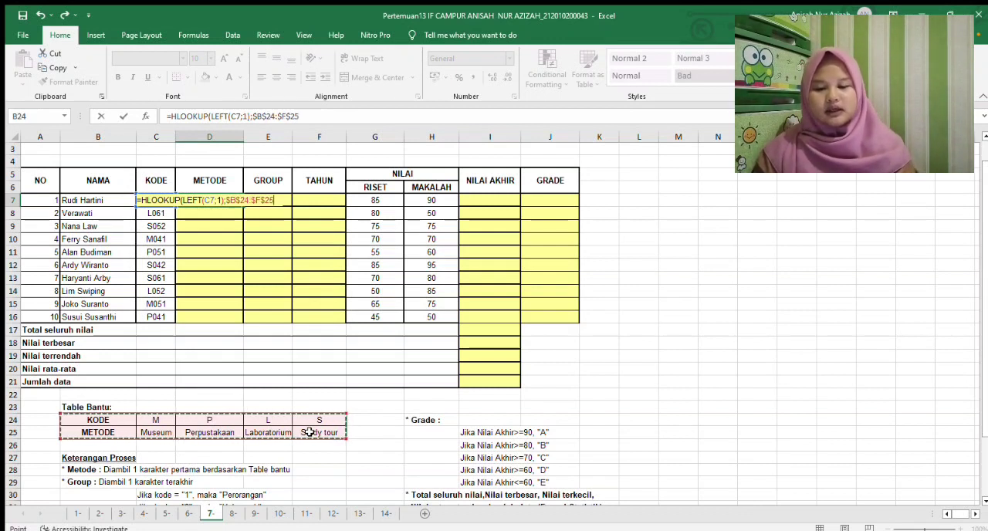
pyautogui.write(';')
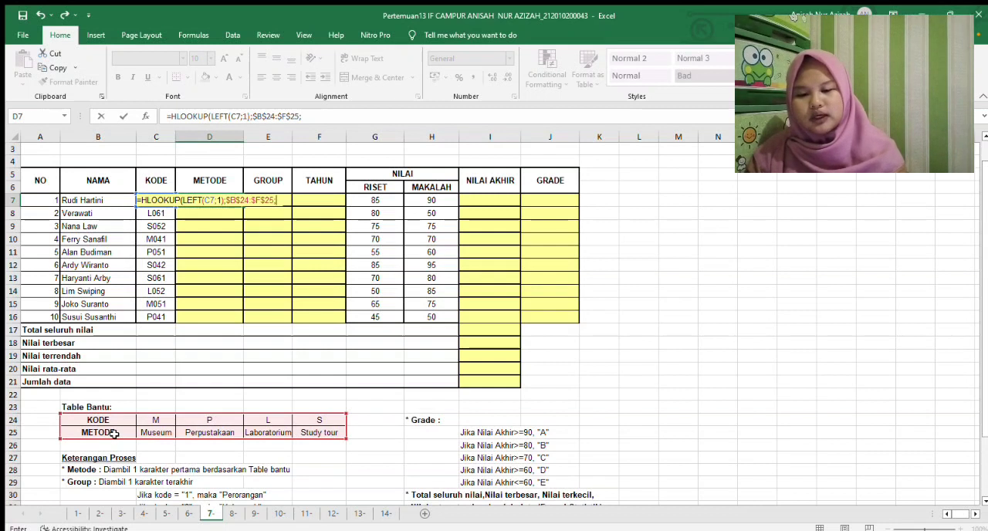
# Complete the METODE formula in D7 with row index 2 and FALSE, and copy it down to D16
pyautogui.write('2')
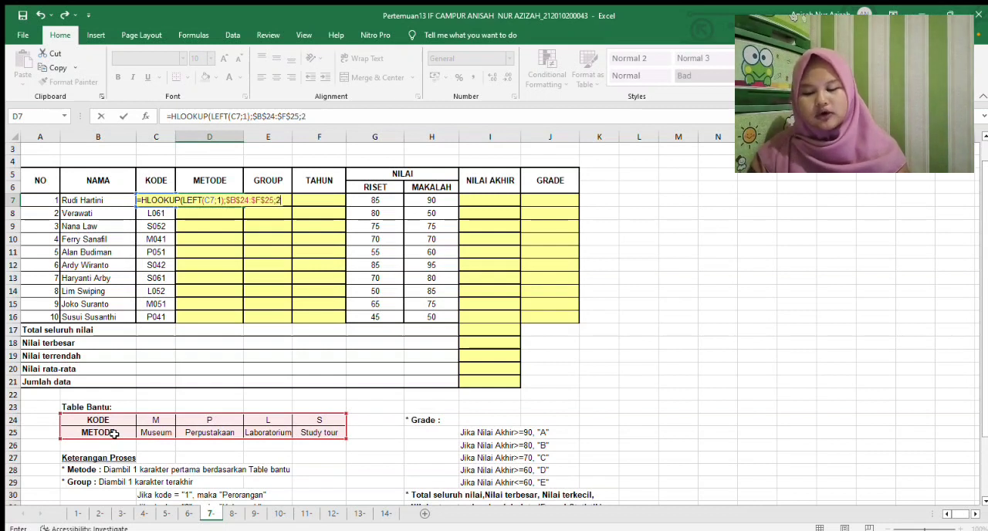
pyautogui.write(';FAL')
pyautogui.write('SE')
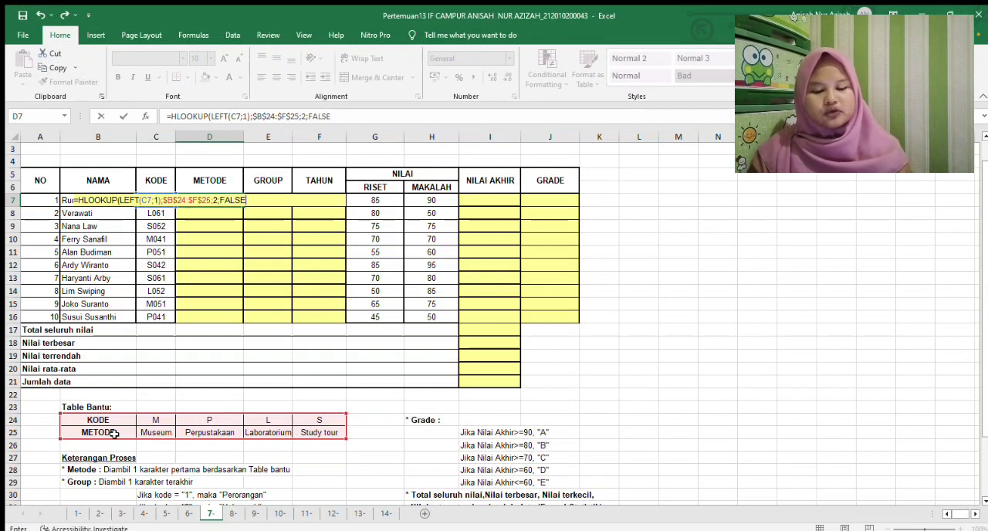
pyautogui.write(')')
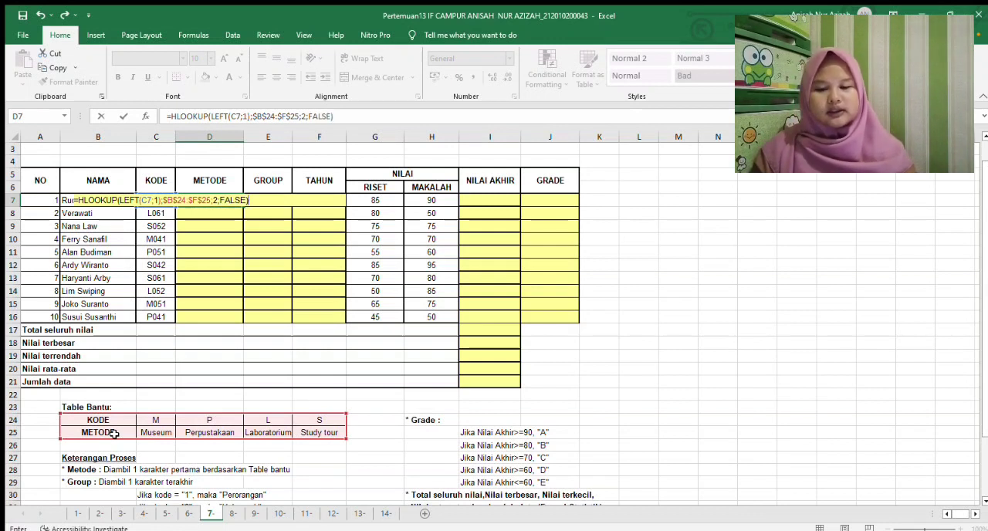
pyautogui.press('Return')
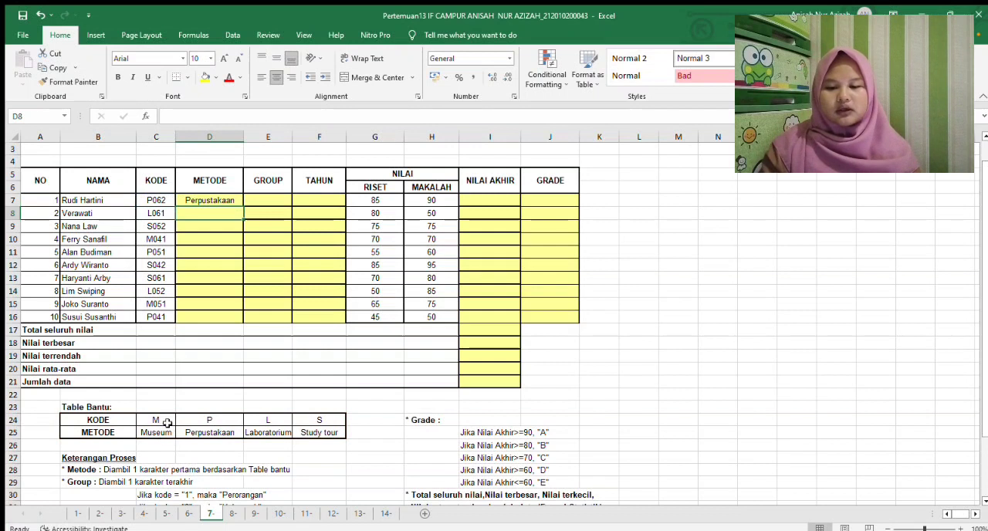
pyautogui.click(237, 200)
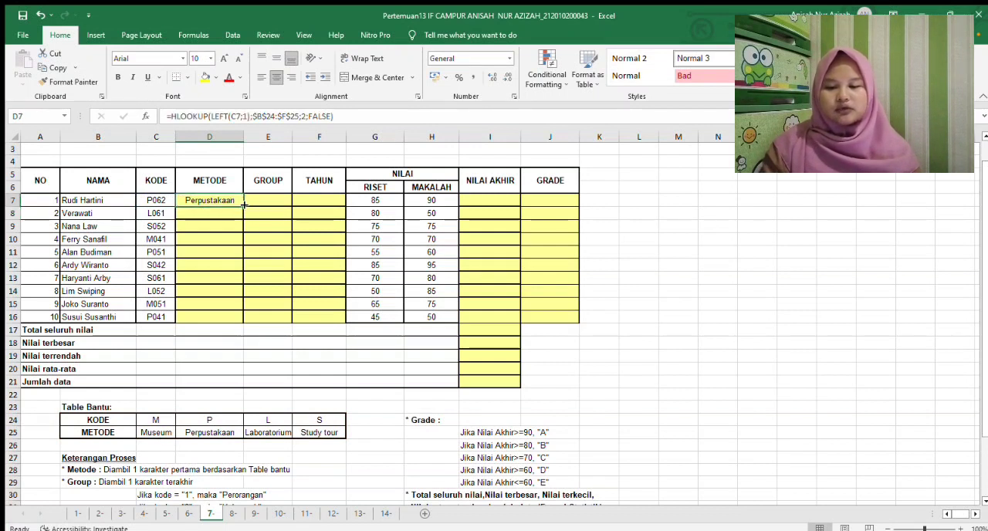
pyautogui.moveTo(242, 202); pyautogui.dragTo(239, 317)
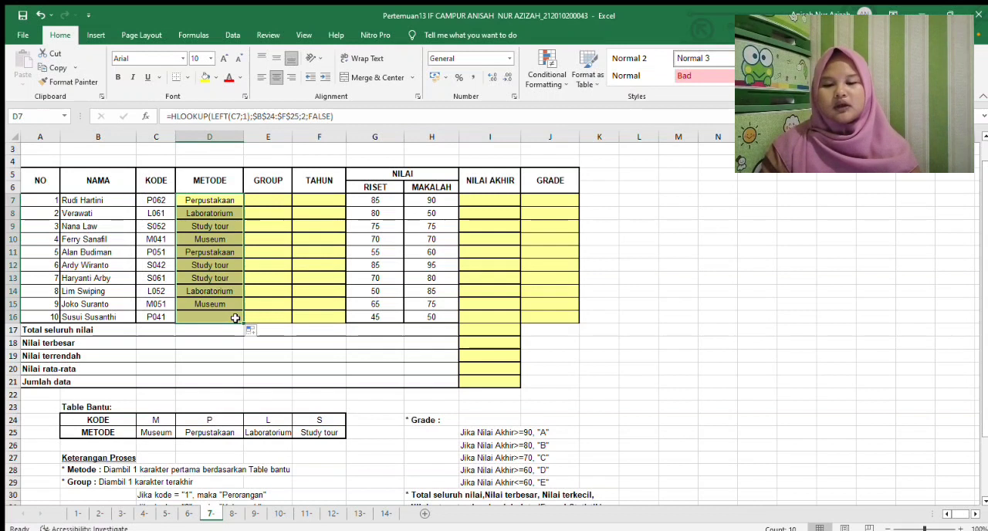
# Start an IF formula in E7 under GROUP, using RIGHT(C7;1) to take the last character of the KODE
pyautogui.click(277, 198)
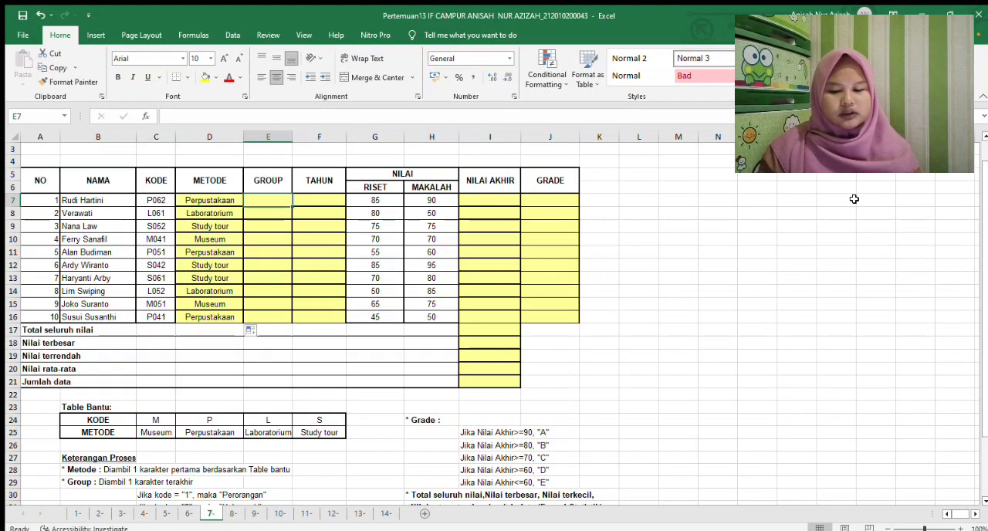
pyautogui.scroll(-2, 985, 212)
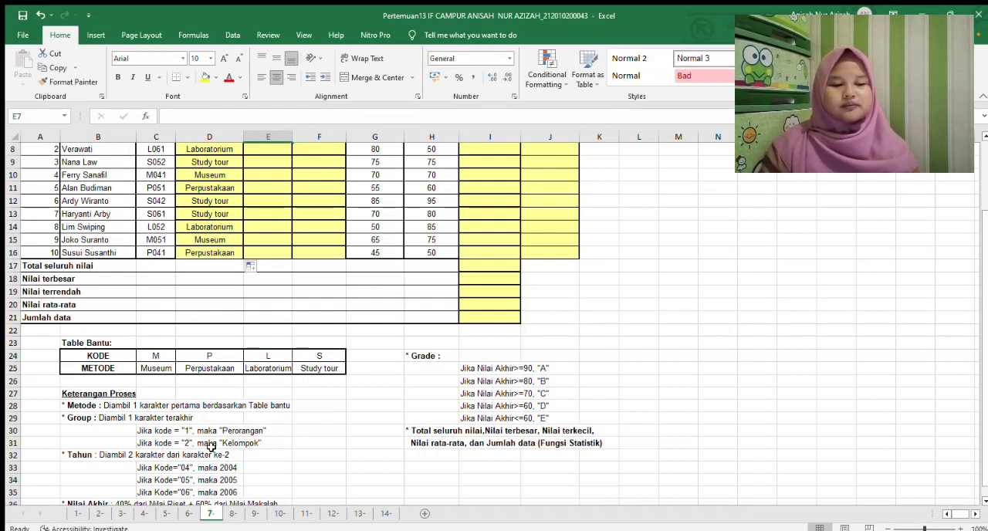
pyautogui.moveTo(984, 317); pyautogui.dragTo(986, 246)
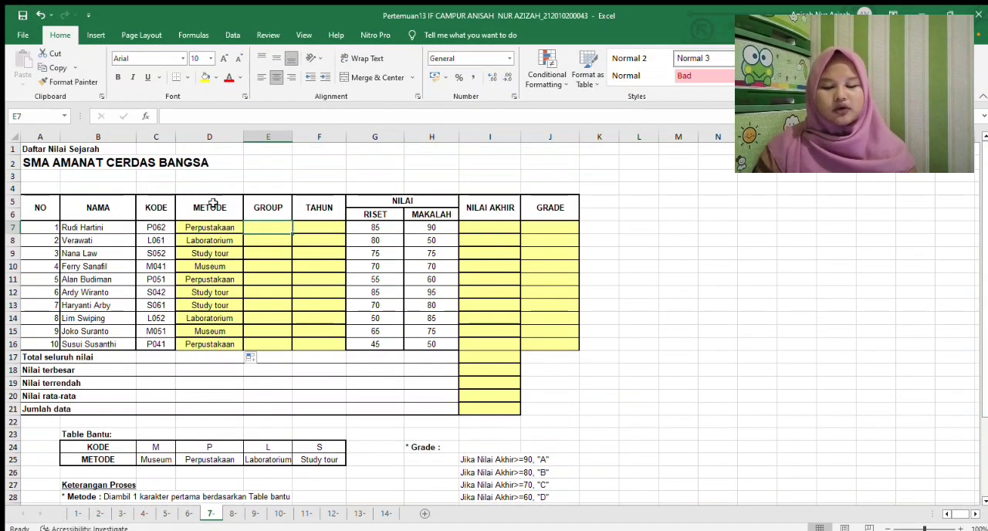
pyautogui.write('=IF')
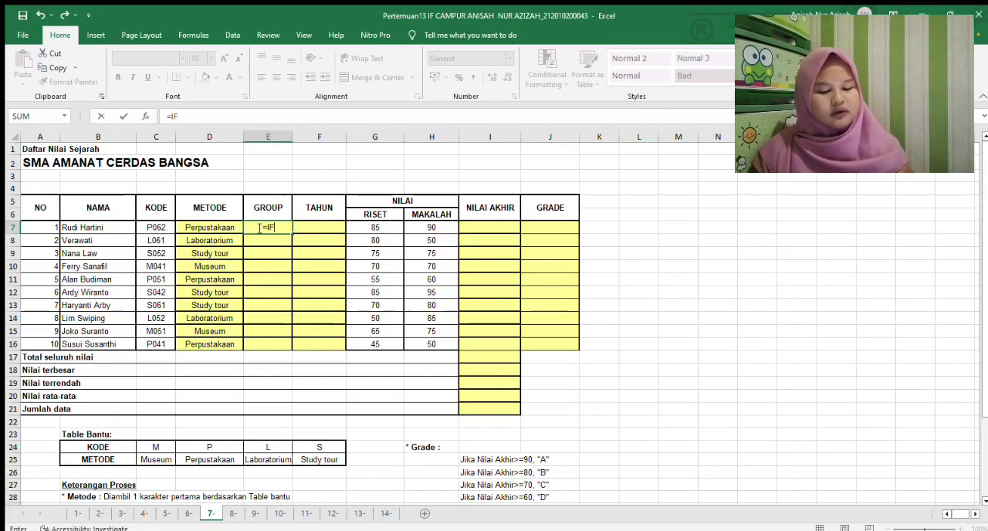
pyautogui.write('(')
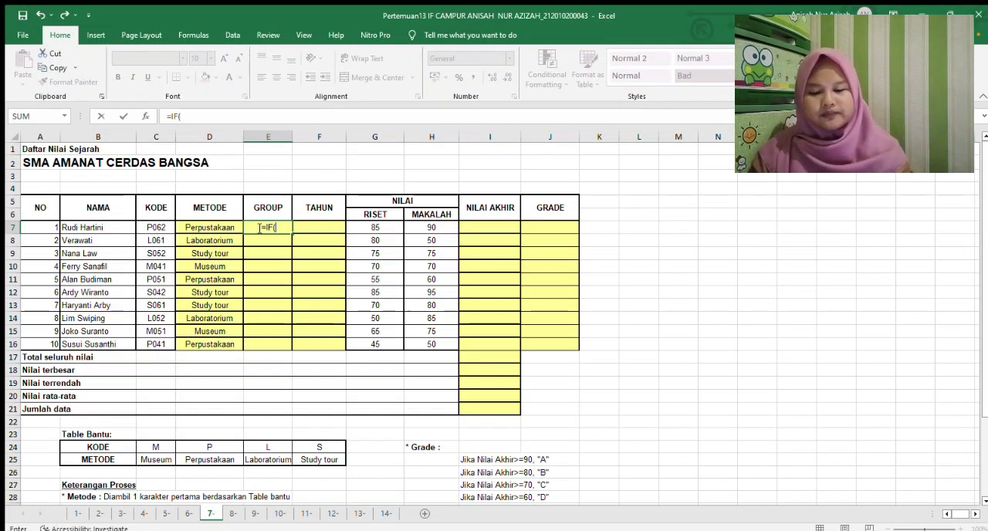
pyautogui.write('RIGHT')
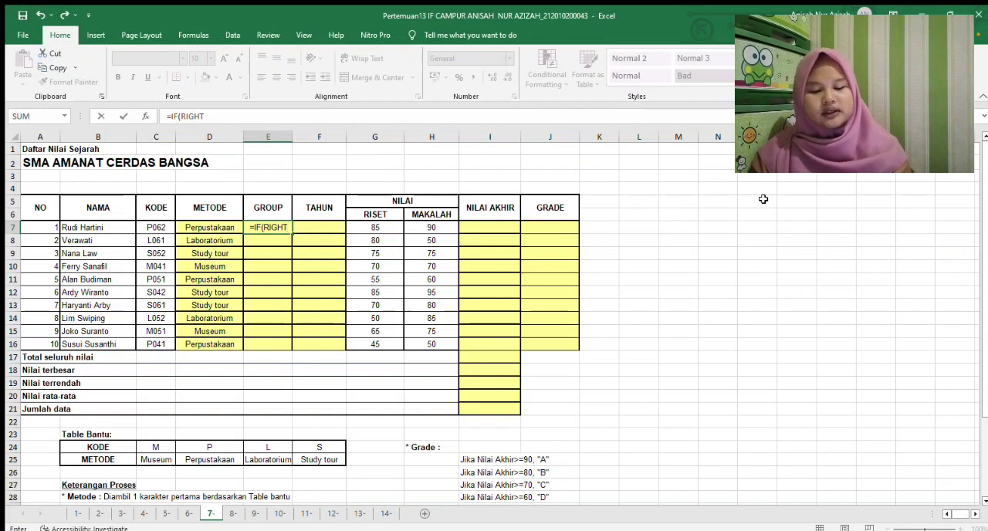
pyautogui.write('(')
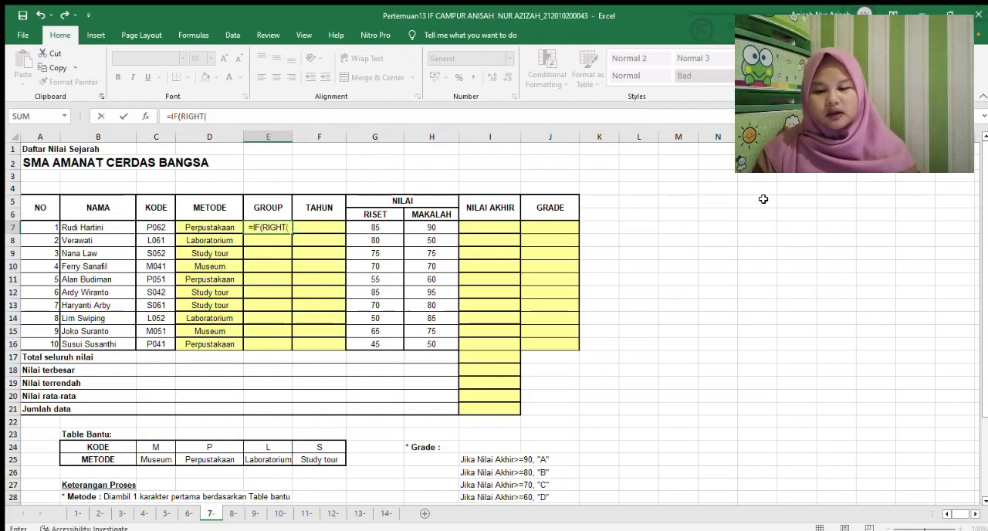
pyautogui.click(161, 226)
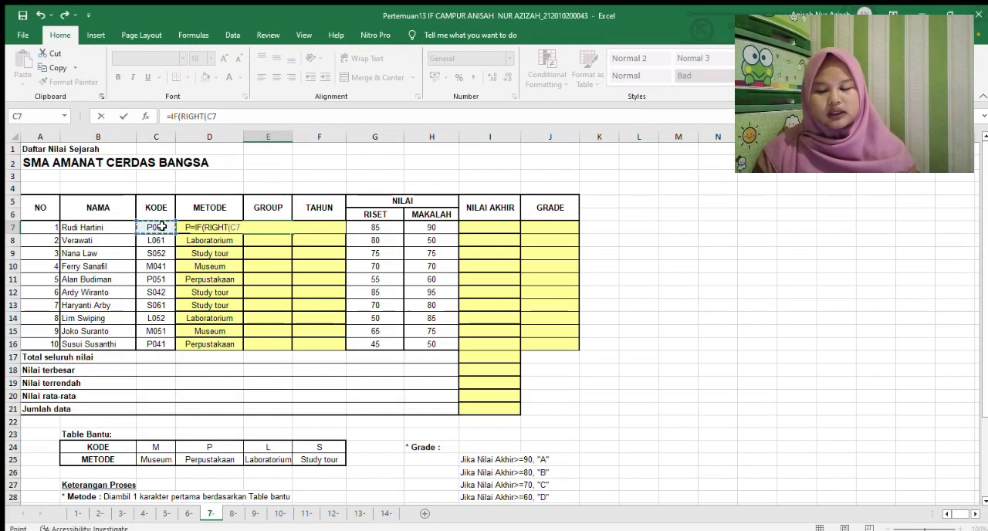
pyautogui.write(';')
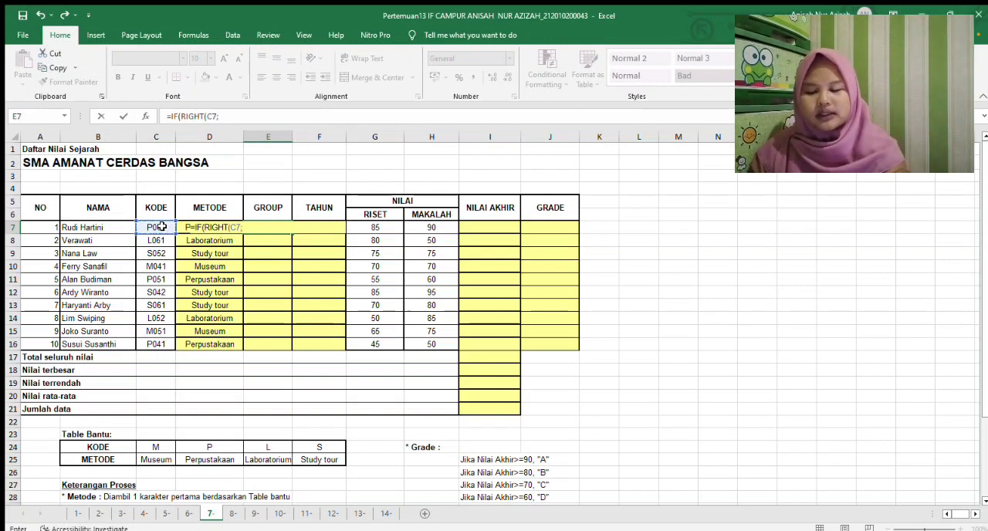
pyautogui.write('1')
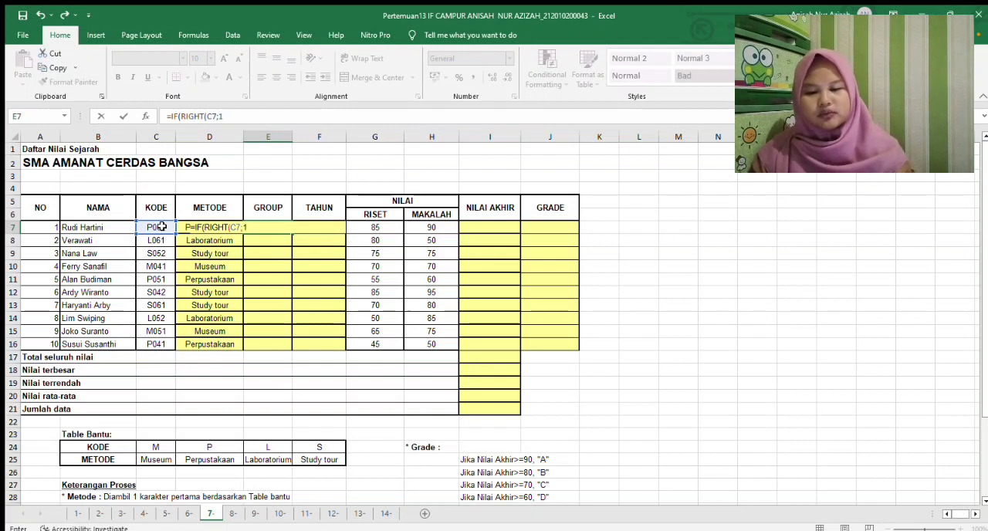
pyautogui.write(')')
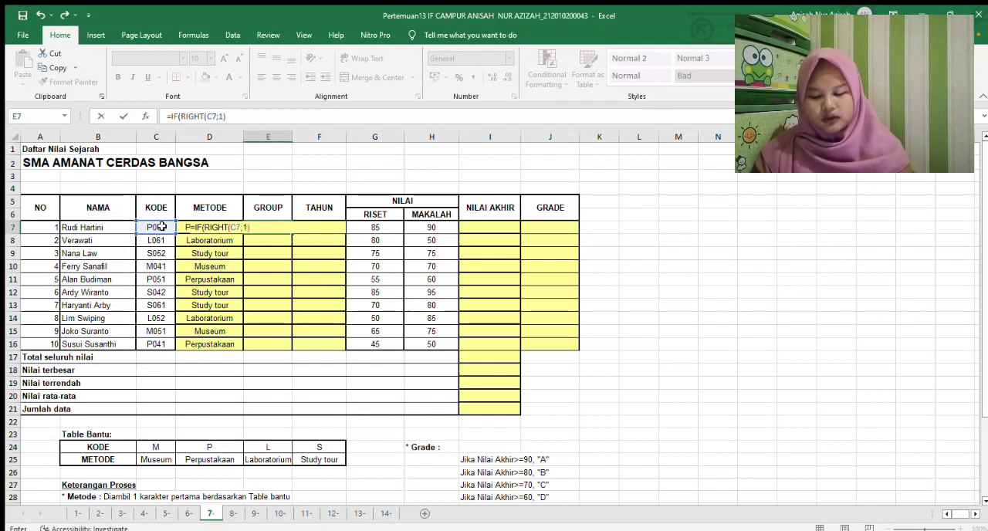
pyautogui.write('="')
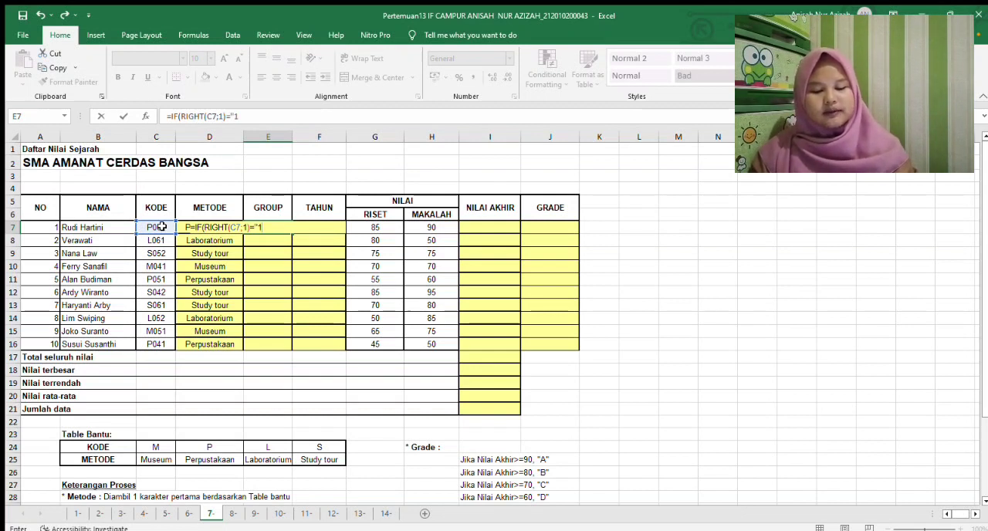
pyautogui.write('1"')
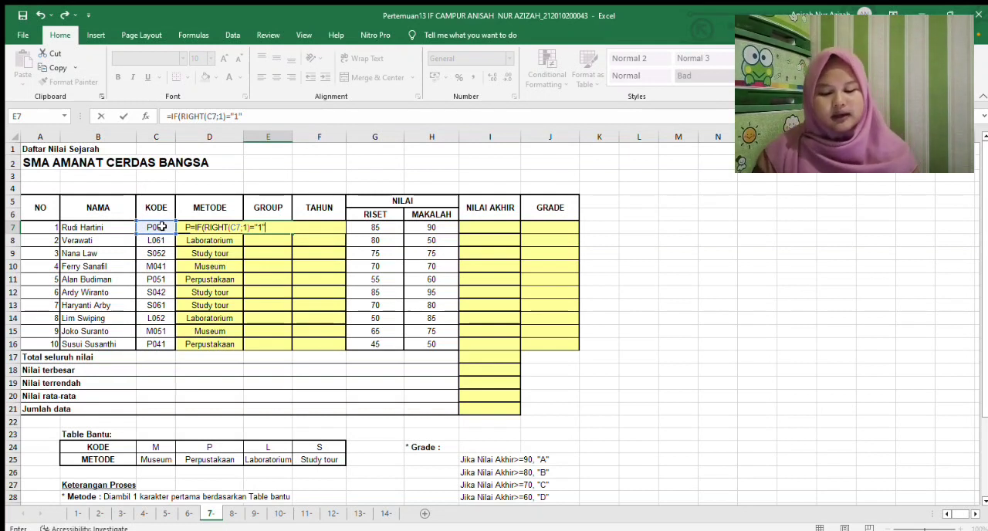
pyautogui.write(';')
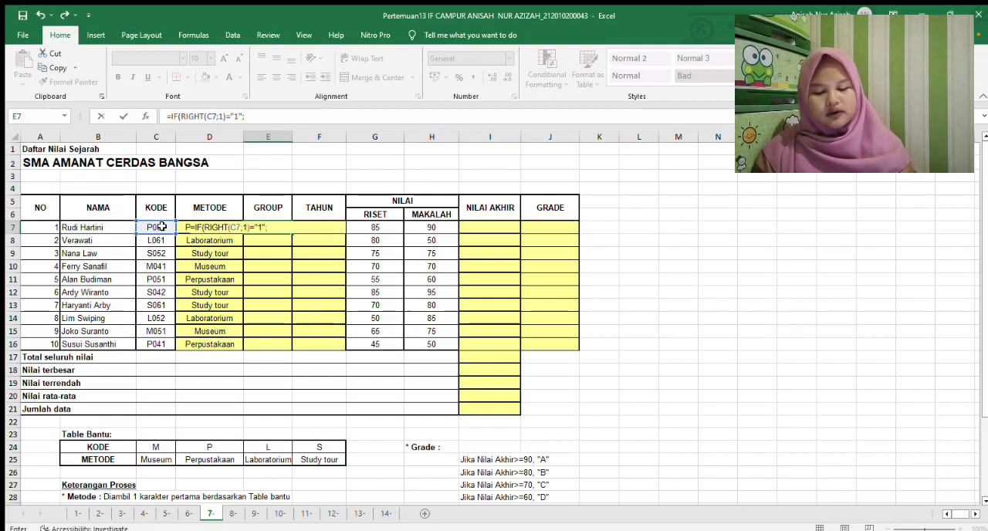
pyautogui.write('"Perora')
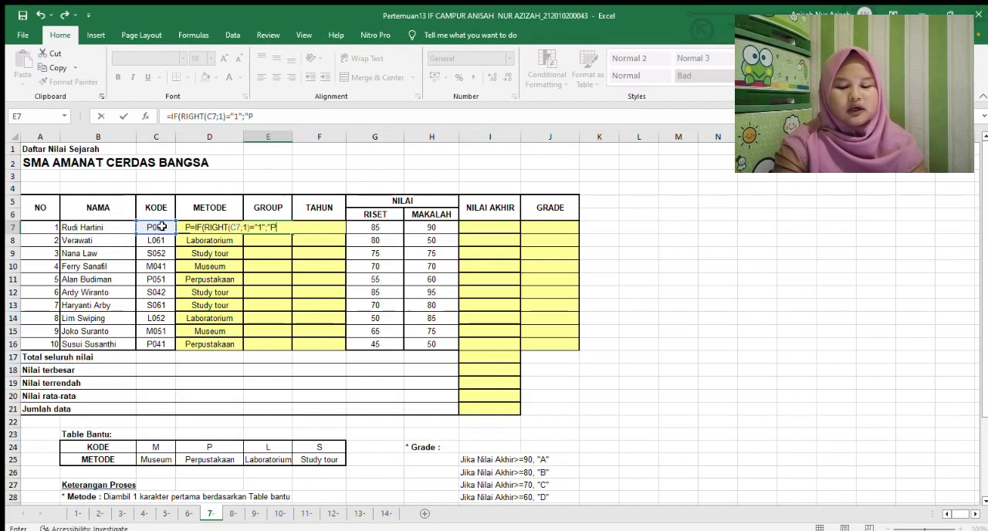
pyautogui.write('n')
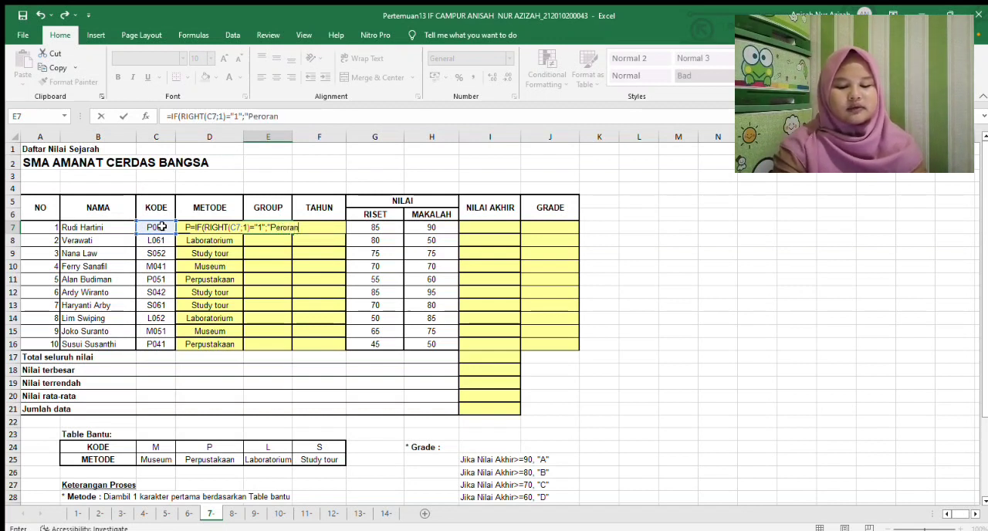
pyautogui.write('gan')
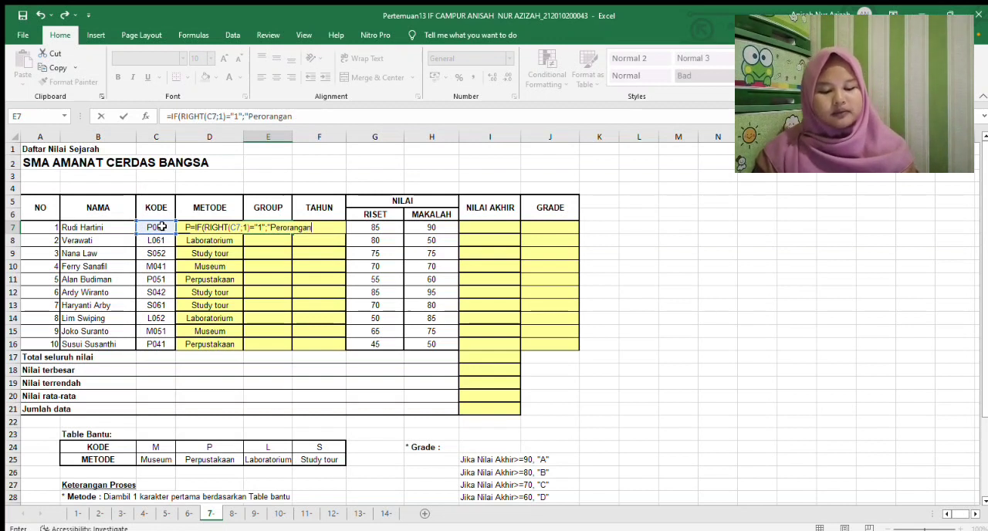
pyautogui.write('";')
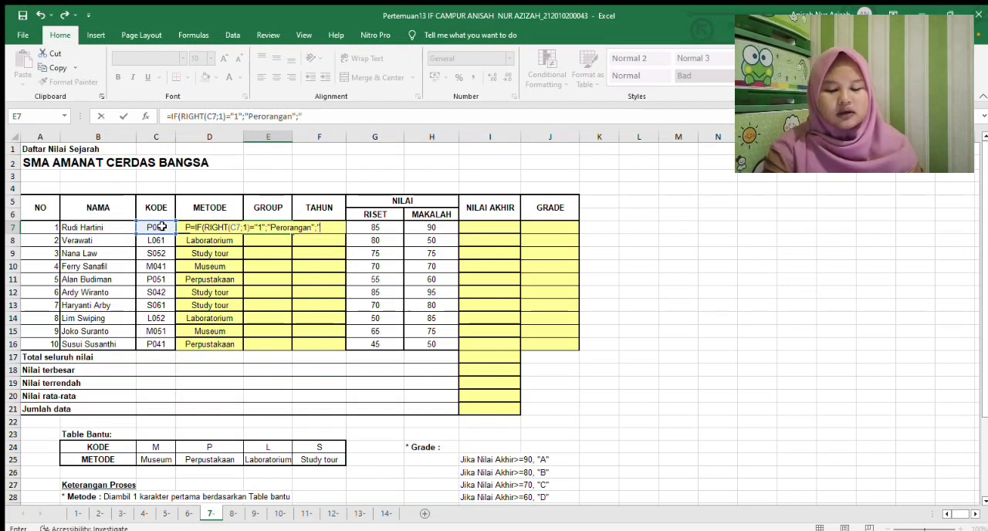
# Complete the E7 formula with "Kelompok" as the false result and copy it down to E16
pyautogui.write('elompok")')
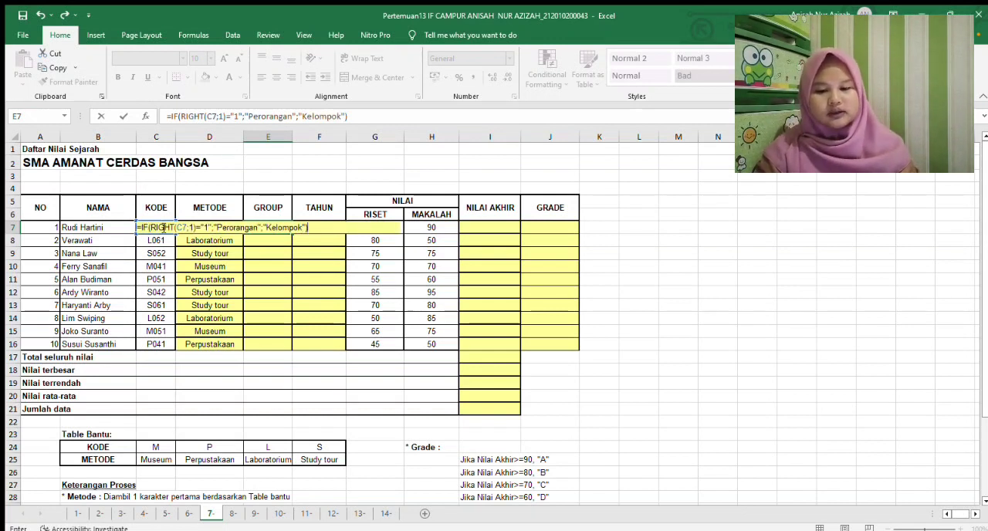
pyautogui.press('Return')
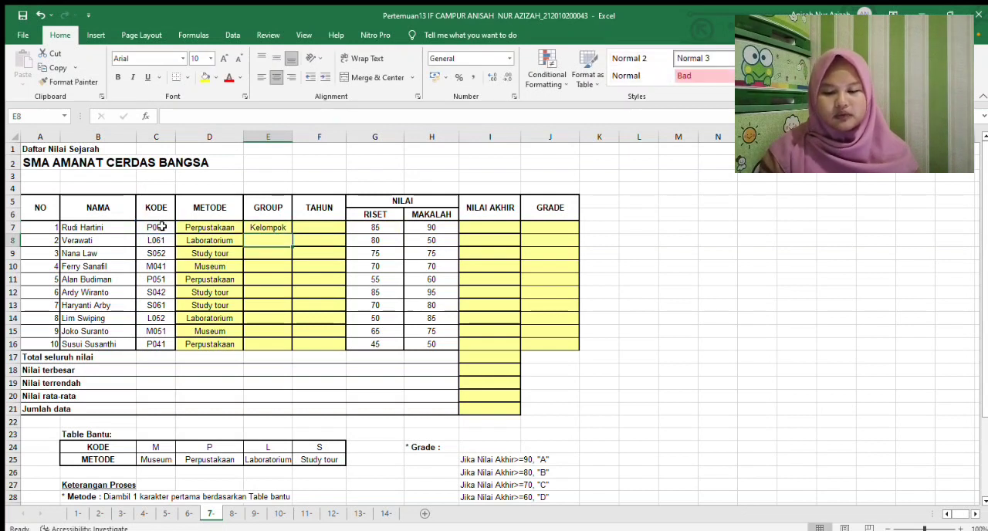
pyautogui.click(256, 228)
pyautogui.moveTo(291, 232); pyautogui.dragTo(288, 344)
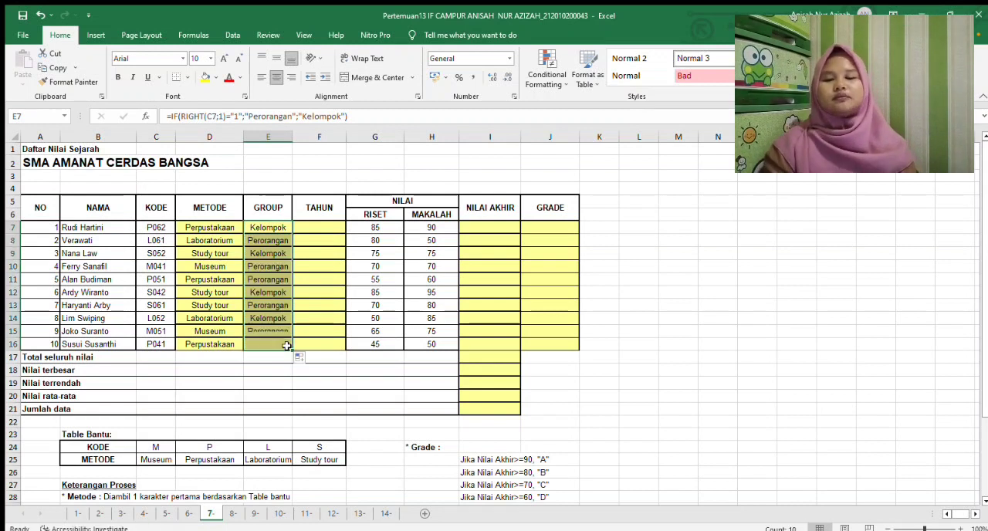
# Check the Tahun rule in the process notes and start an IF formula with a nested MID function in F7 under TAHUN
pyautogui.click(319, 227)
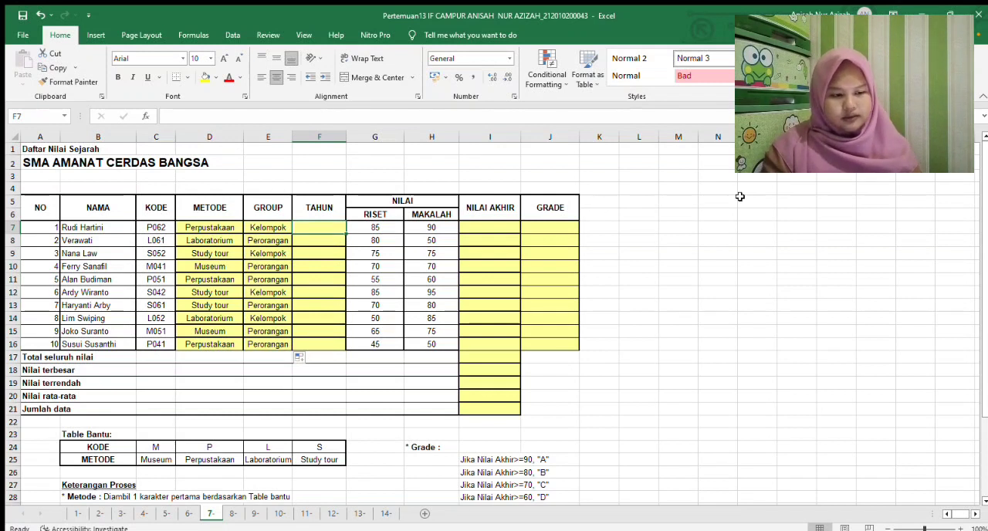
pyautogui.moveTo(983, 198); pyautogui.dragTo(978, 290)
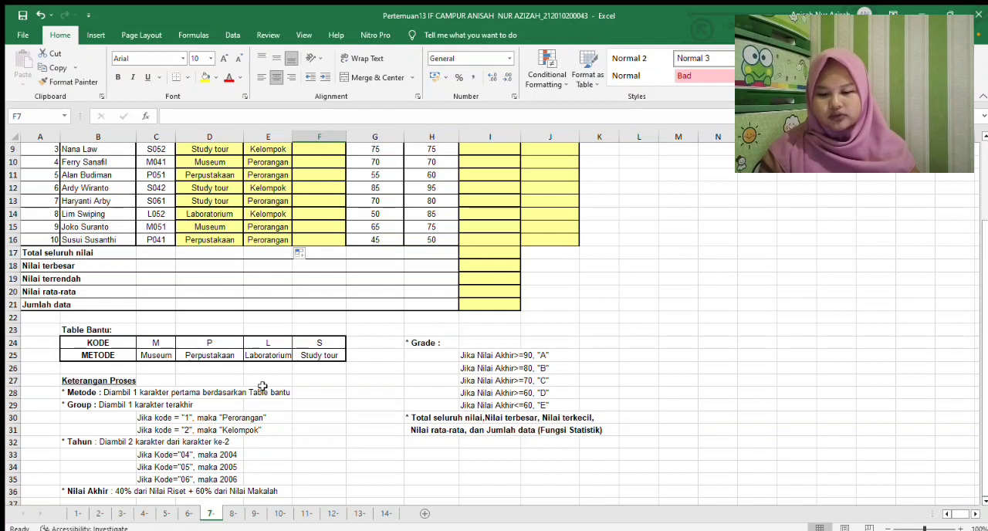
pyautogui.click(142, 442)
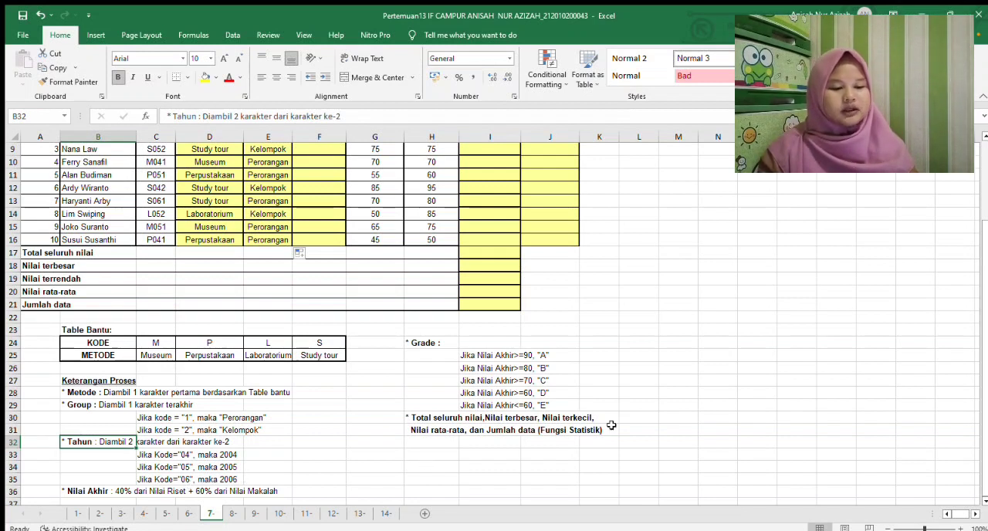
pyautogui.click(682, 417)
pyautogui.scroll(3, 986, 353)
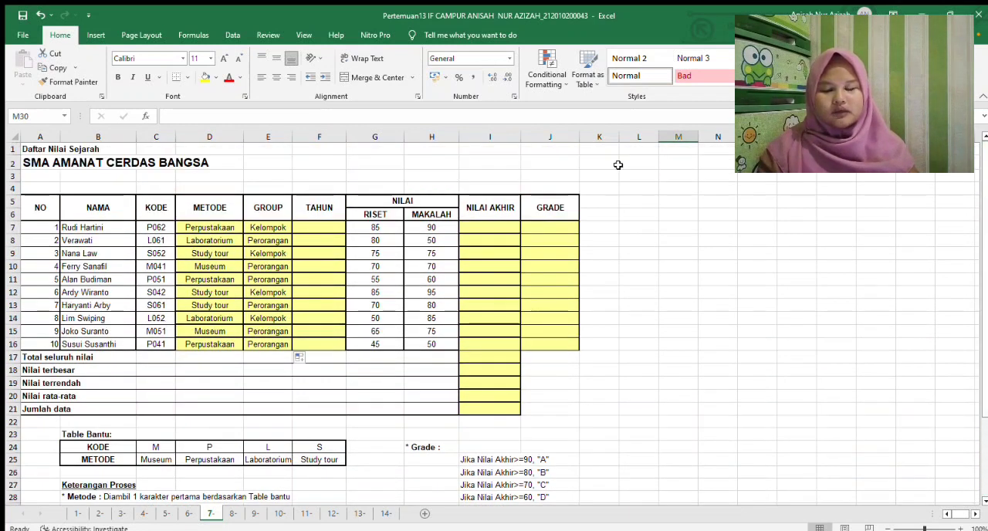
pyautogui.click(326, 224)
pyautogui.write('=')
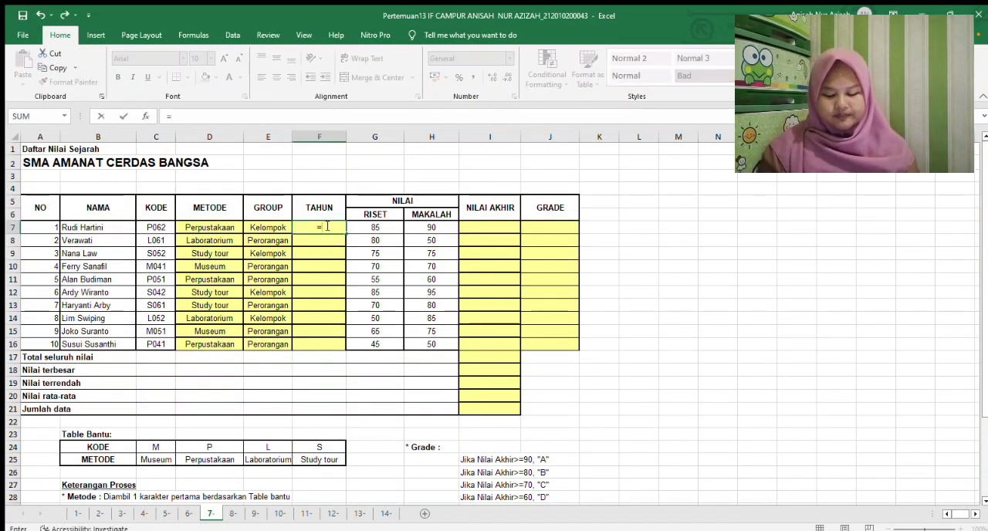
pyautogui.write('ID')
pyautogui.press('BackSpace')
pyautogui.write('F')
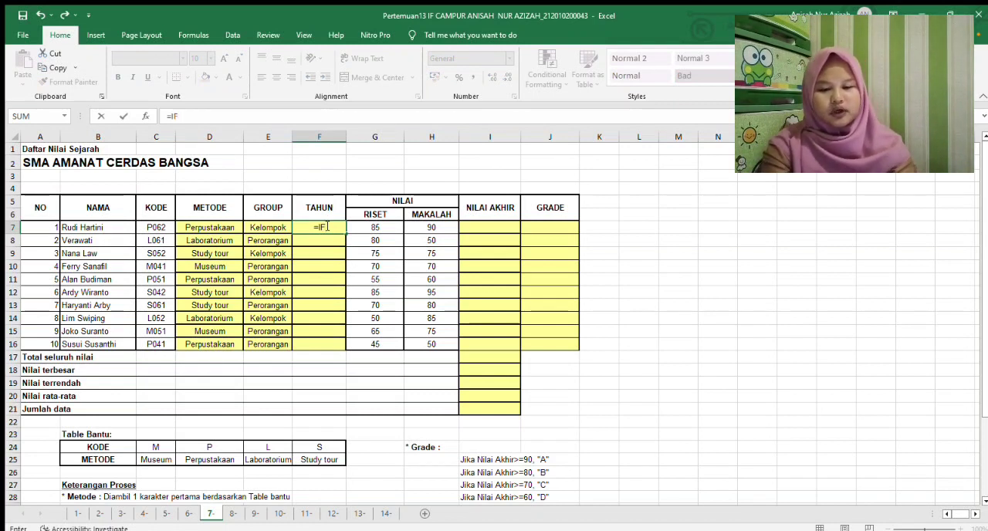
pyautogui.write('(MI')
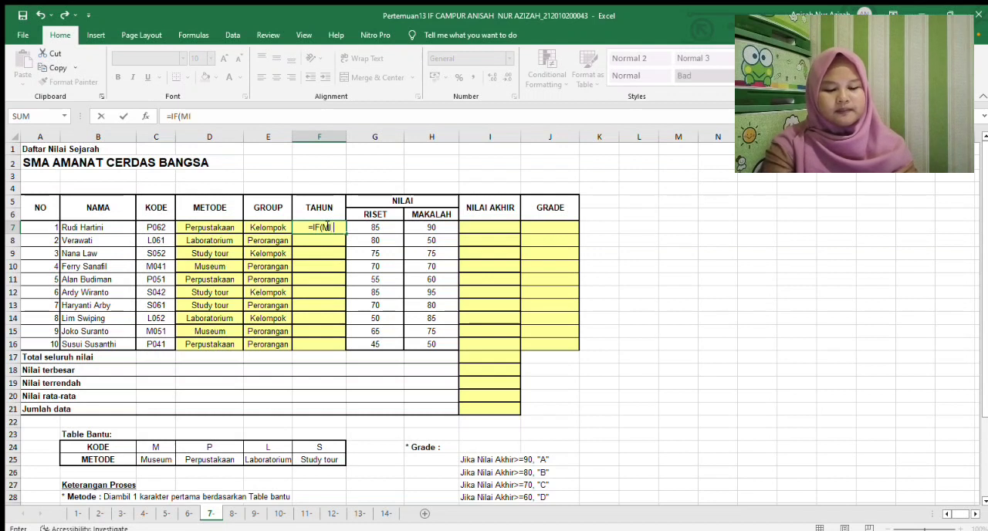
pyautogui.write('D(')
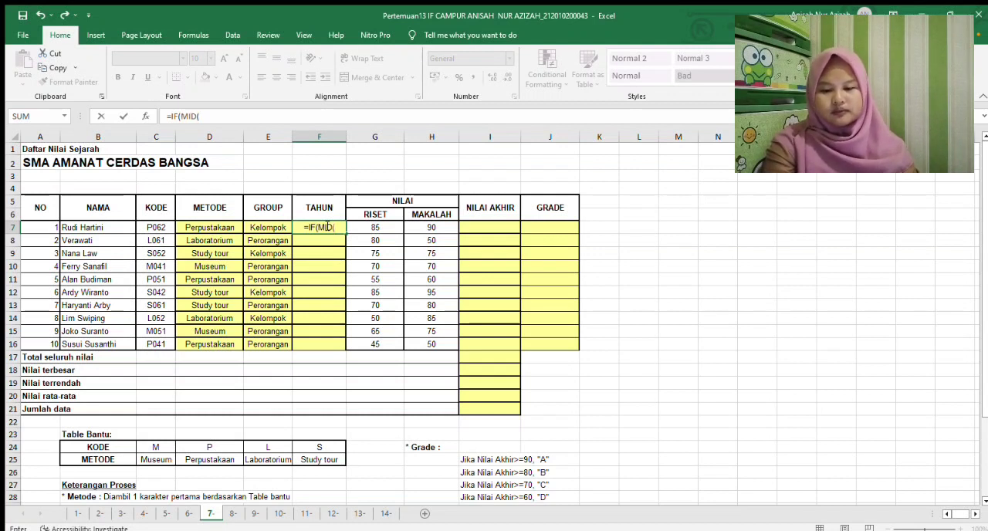
# Complete the first condition of the F7 formula as MID(C7;2;2)="04"
pyautogui.click(147, 228)
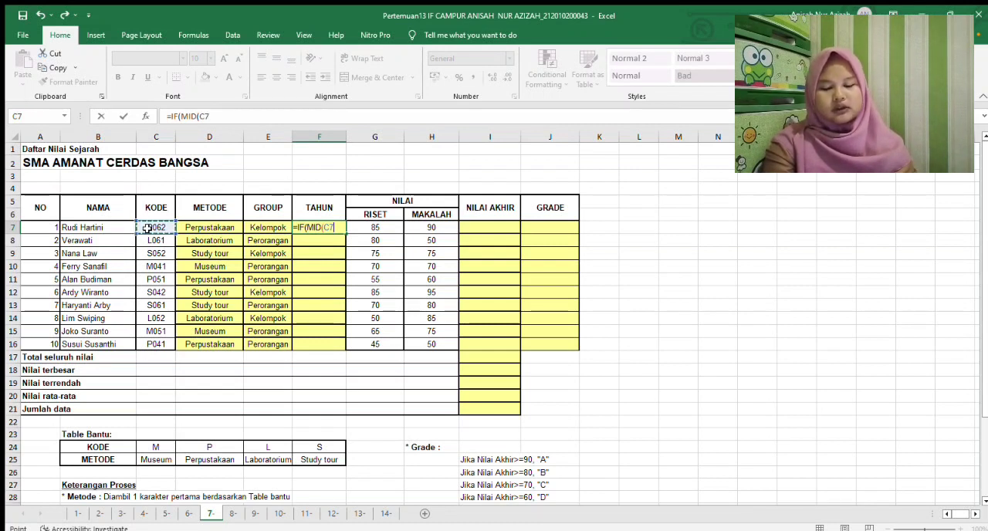
pyautogui.write(';')
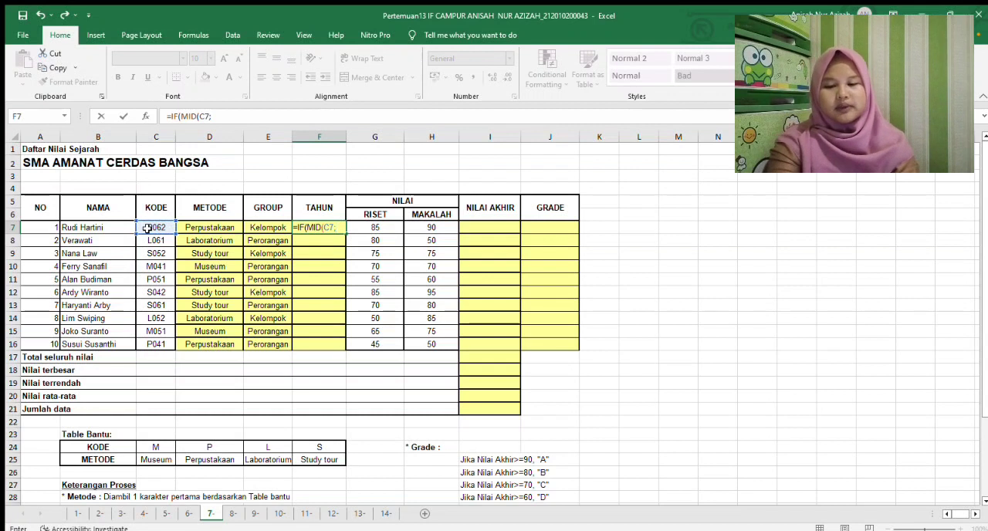
pyautogui.write('2')
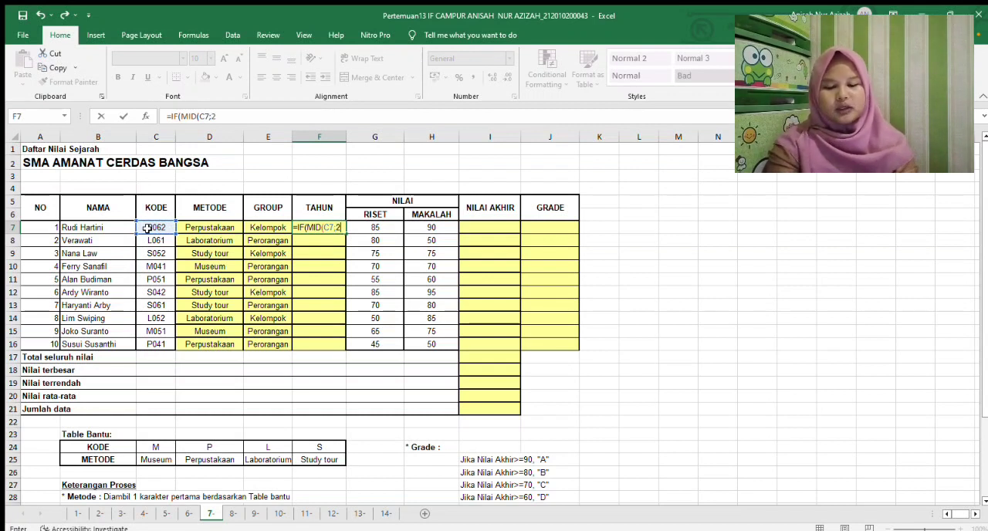
pyautogui.write(';')
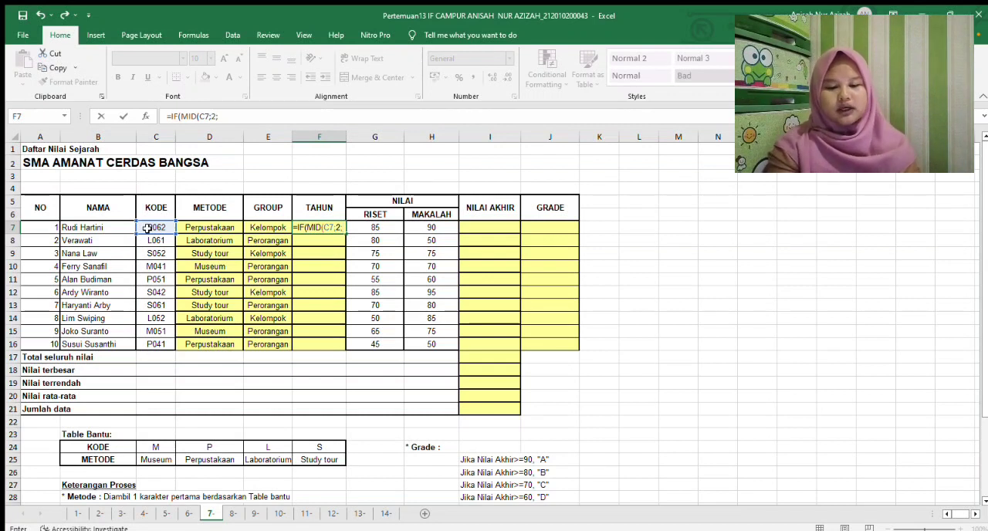
pyautogui.write('2)')
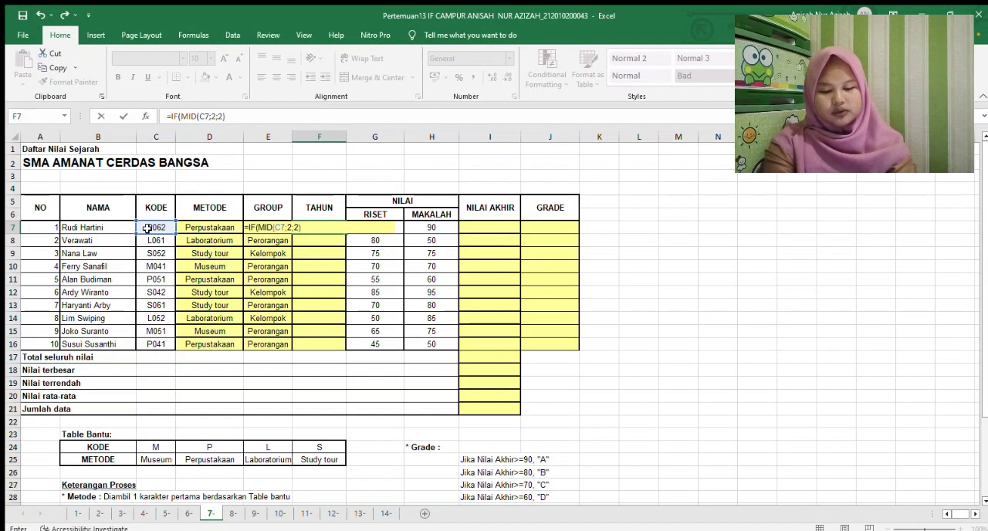
pyautogui.write('="04"')
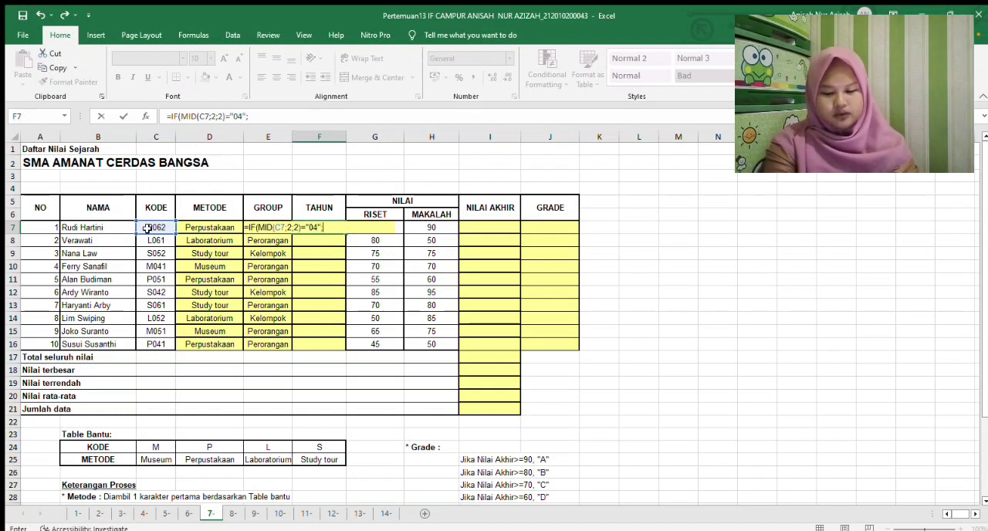
pyautogui.write(';2004')
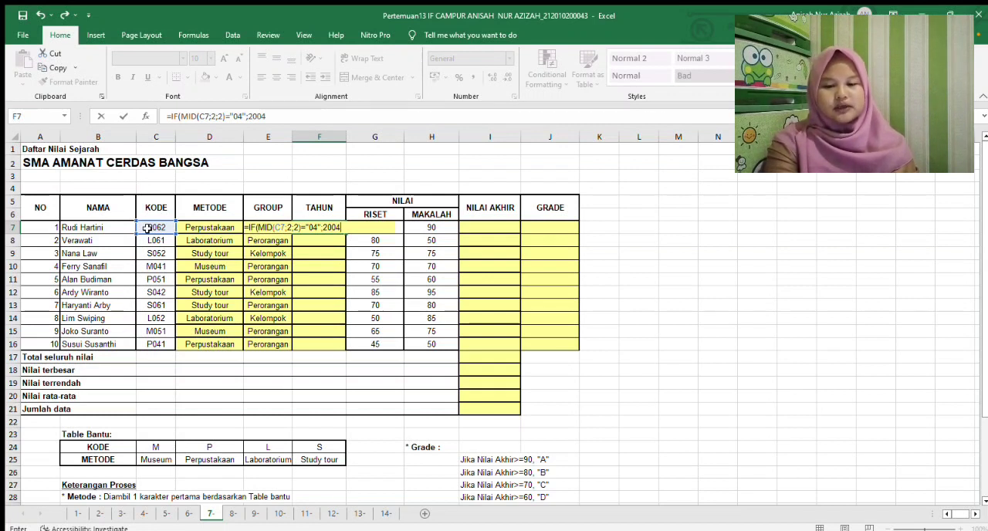
# Make the F7 formula return 2004 for the first condition and begin a second IF with a nested MID function
pyautogui.write(';IF')
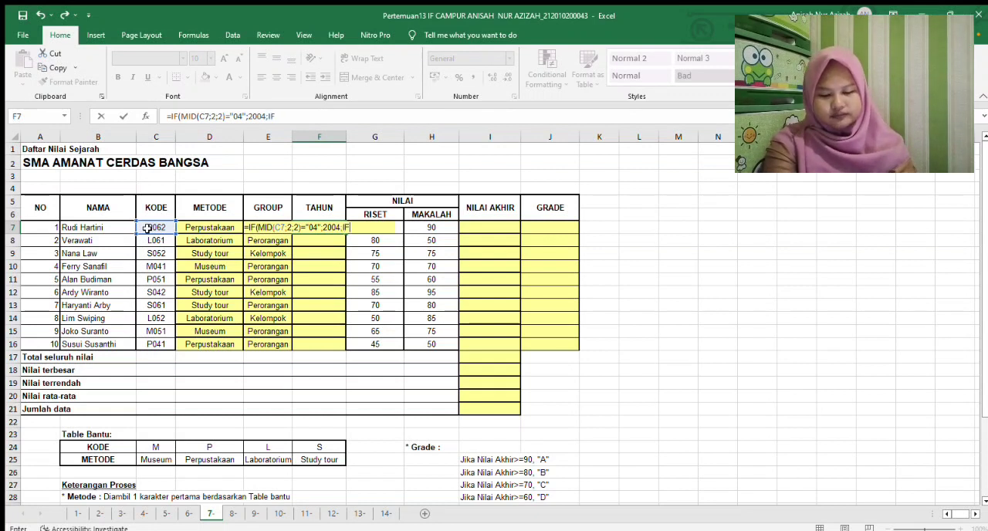
pyautogui.write('(MID')
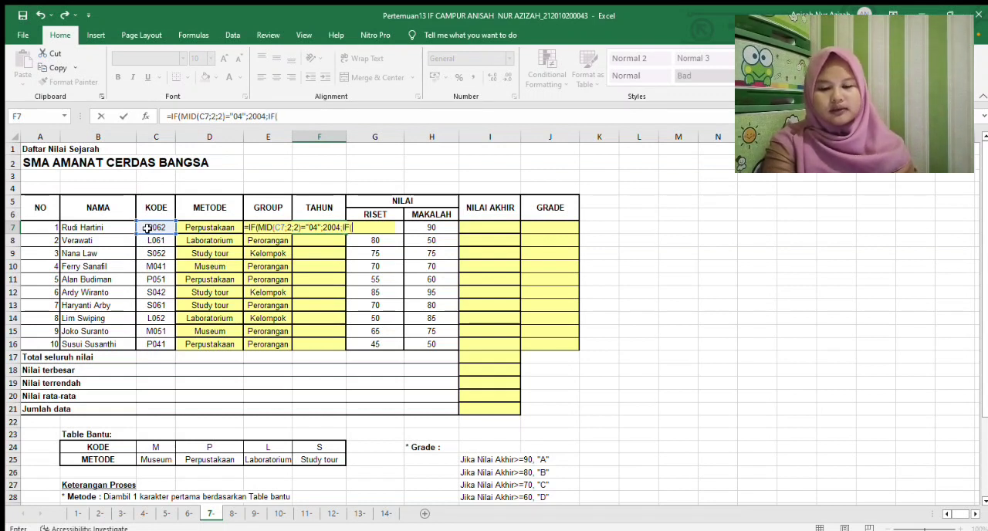
pyautogui.write('(')
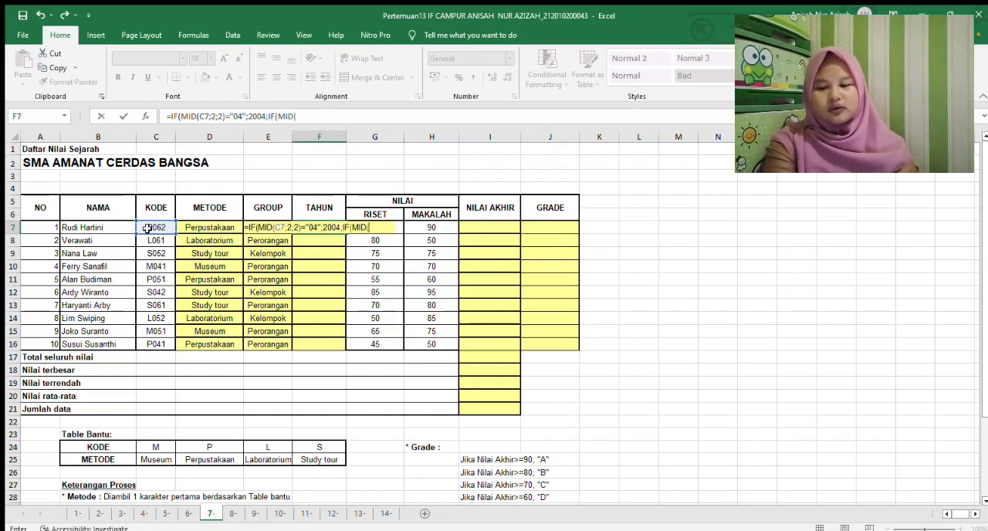
# Complete the second condition of the F7 formula as MID(C7;2;2)="05" and make it return 2005
pyautogui.click(157, 230)
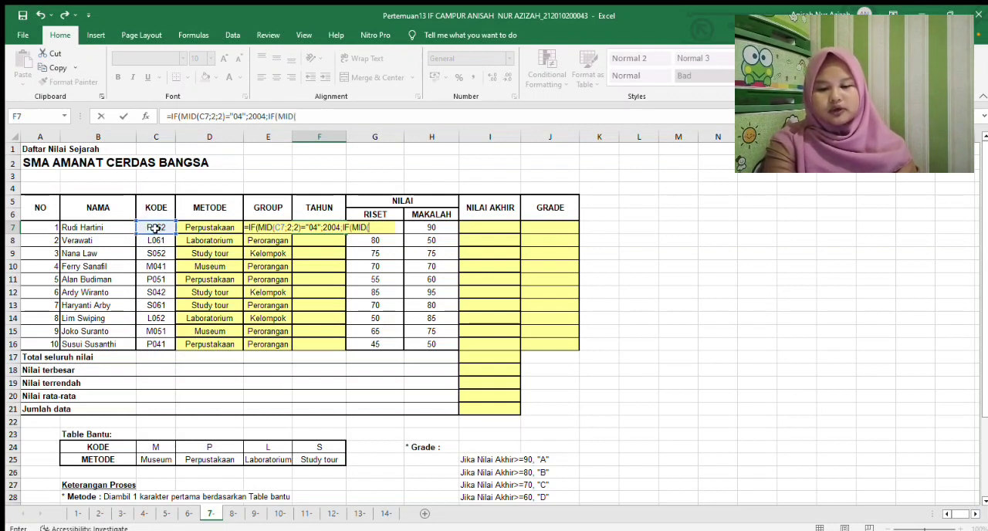
pyautogui.write(';')
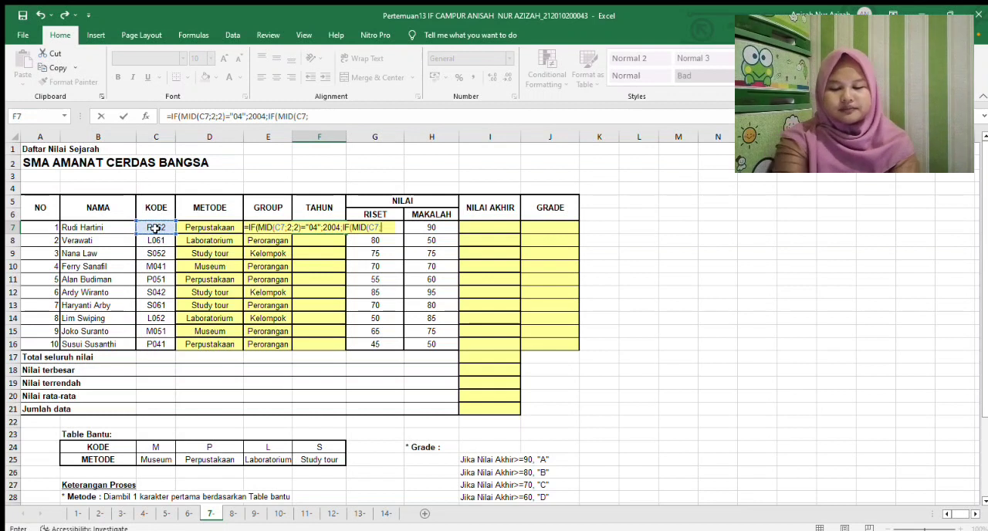
pyautogui.write('2;')
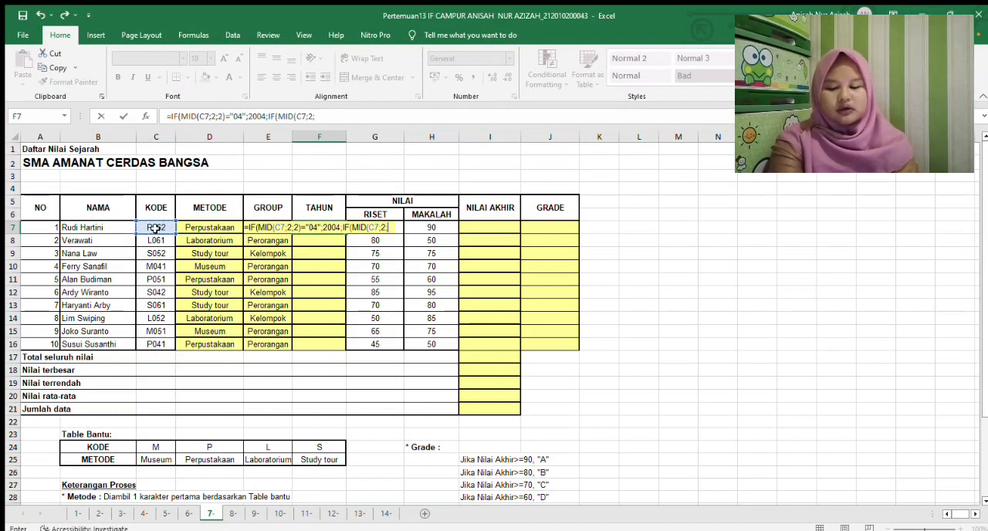
pyautogui.write('2)')
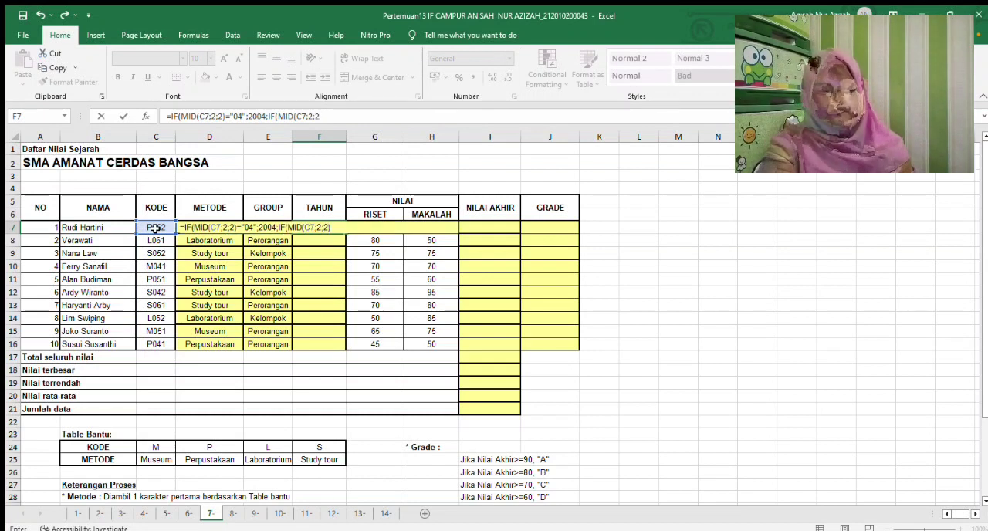
pyautogui.write('=')
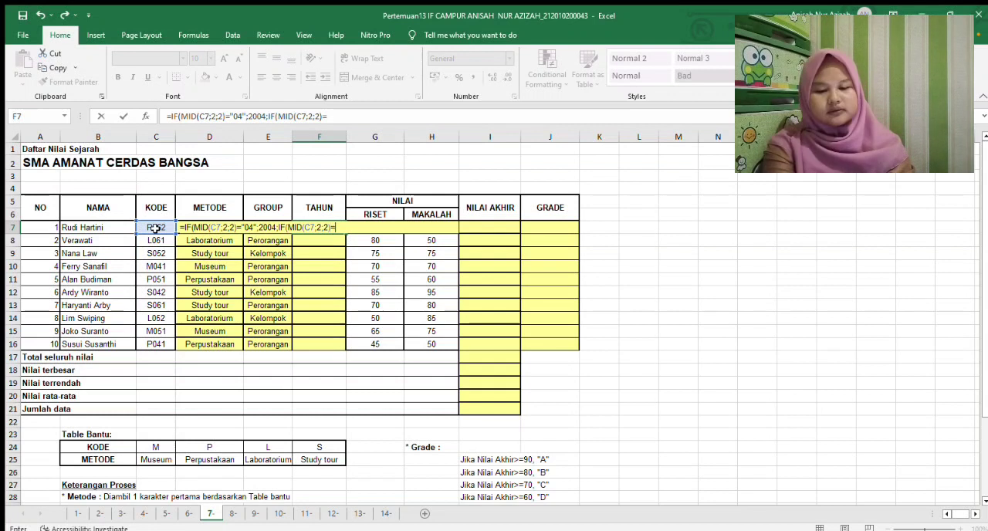
pyautogui.write('"05')
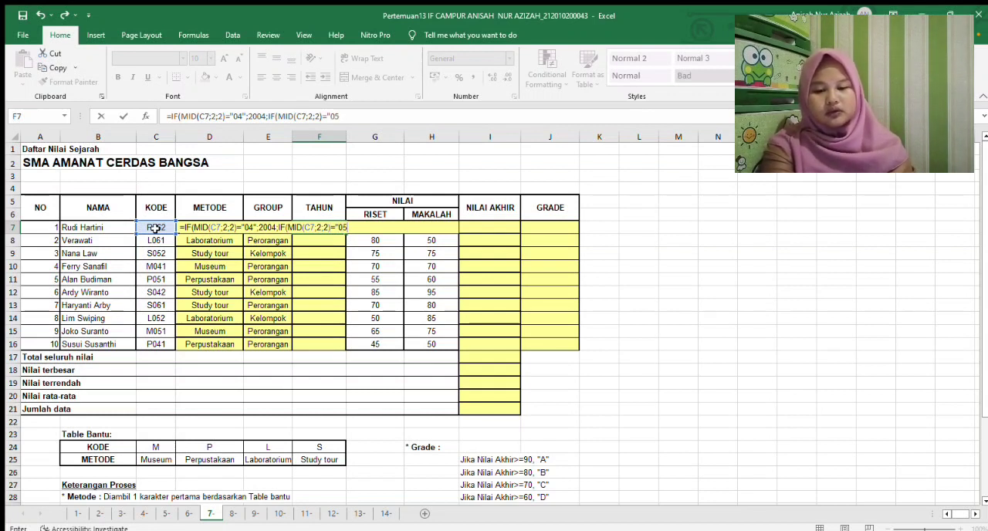
pyautogui.write('";')
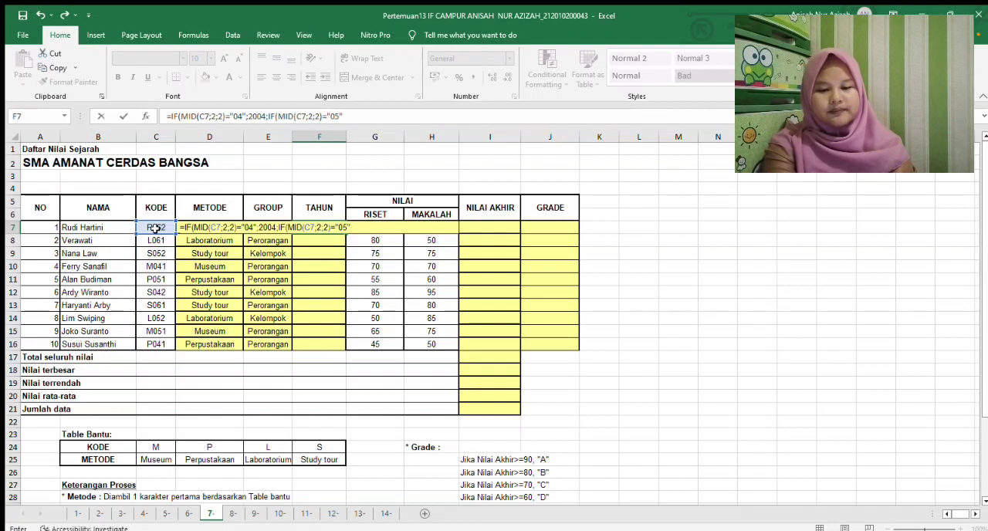
pyautogui.write('200')
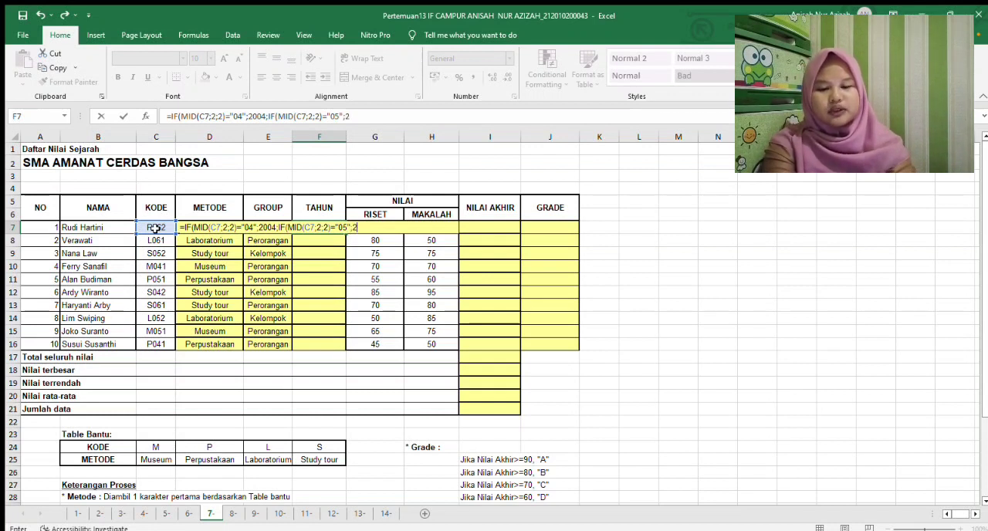
pyautogui.write('5')
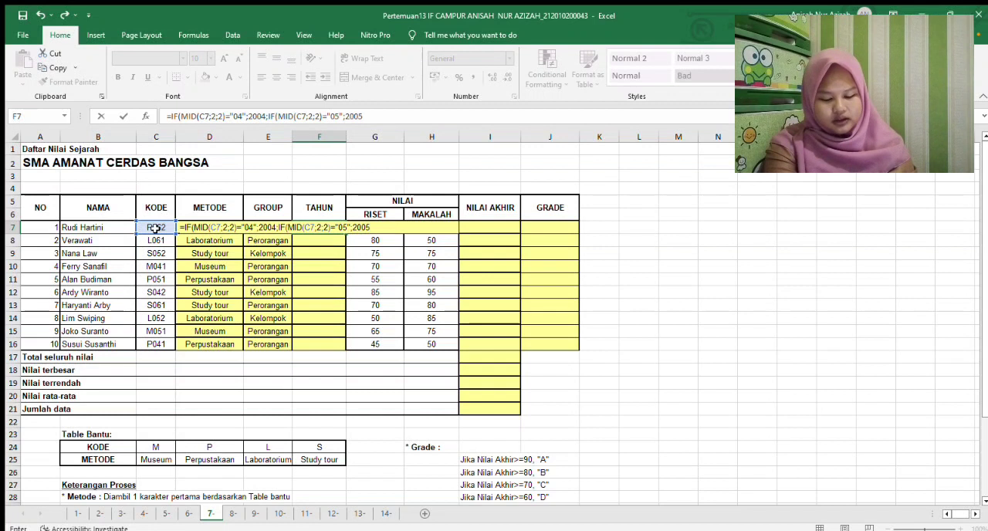
pyautogui.write(';')
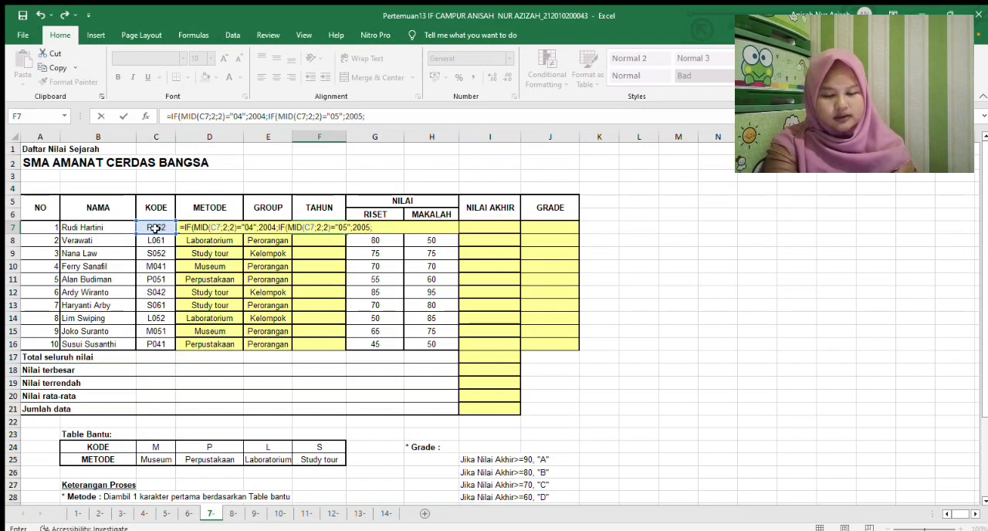
pyautogui.write('"')
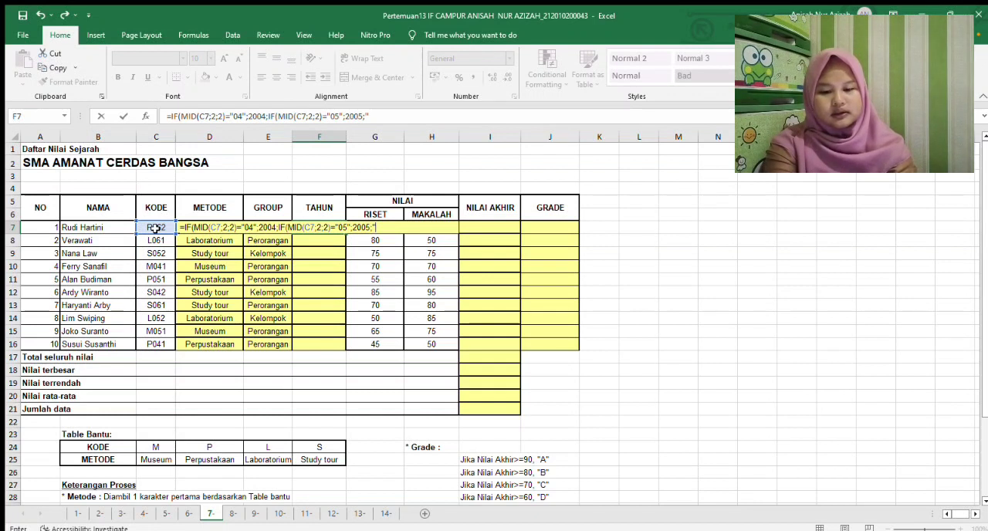
pyautogui.write('200')
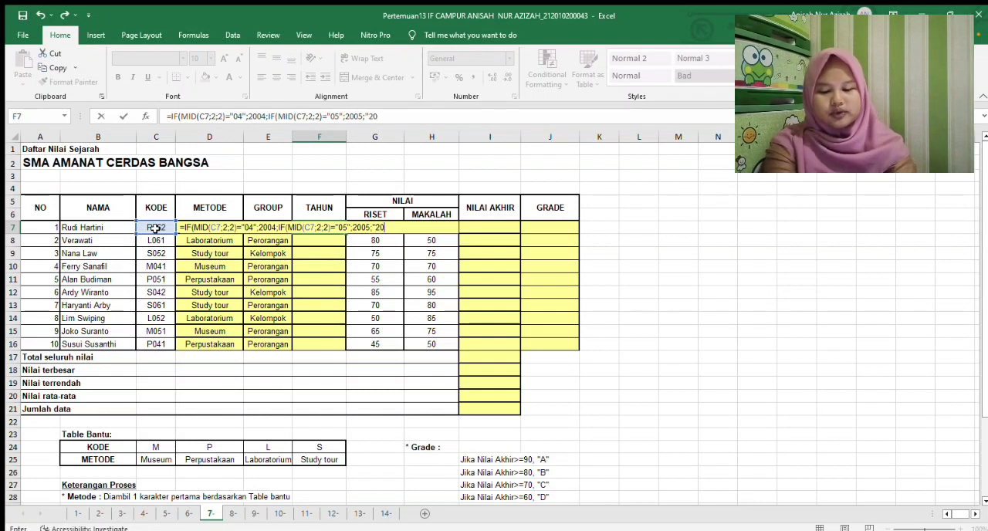
pyautogui.write('6')
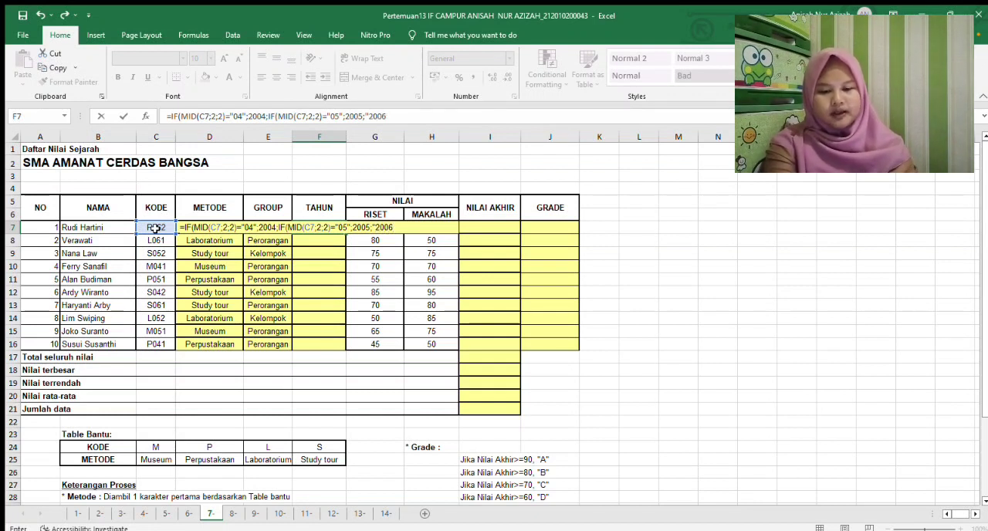
pyautogui.write('"')
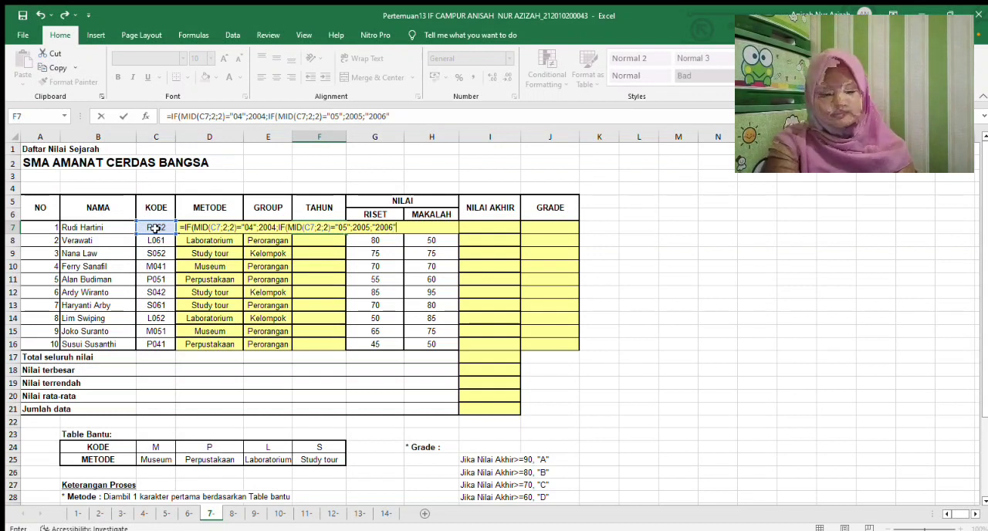
# Finish the F7 formula with "2006" as the false result and copy it down to F16
pyautogui.press('Return')
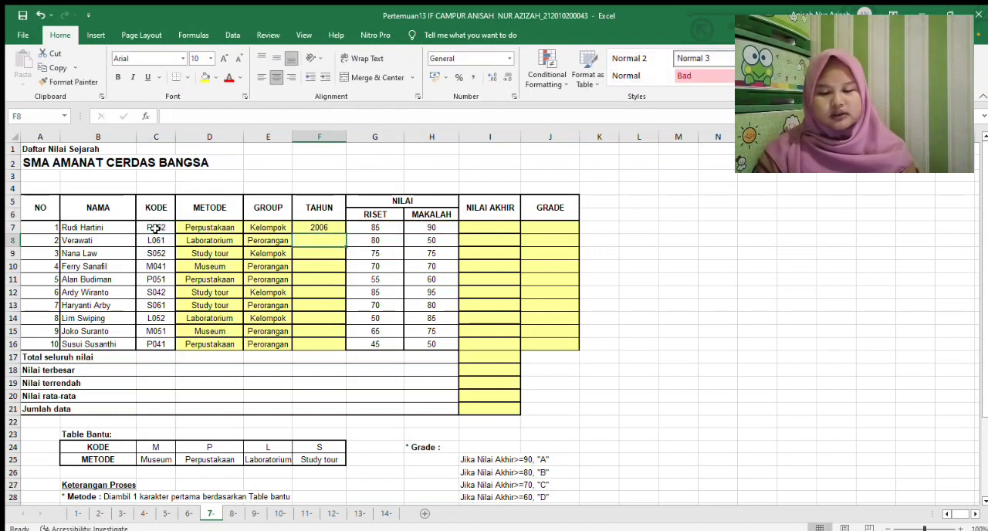
pyautogui.click(320, 226)
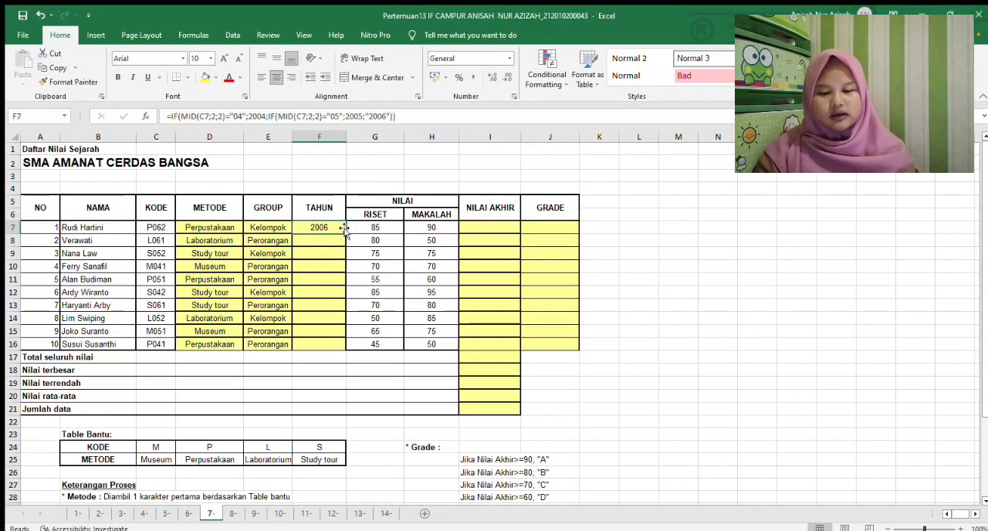
pyautogui.moveTo(345, 235); pyautogui.dragTo(332, 342)
# Check the Nilai Akhir rule in the process notes and start the I7 formula with 40%*G7
pyautogui.click(490, 227)
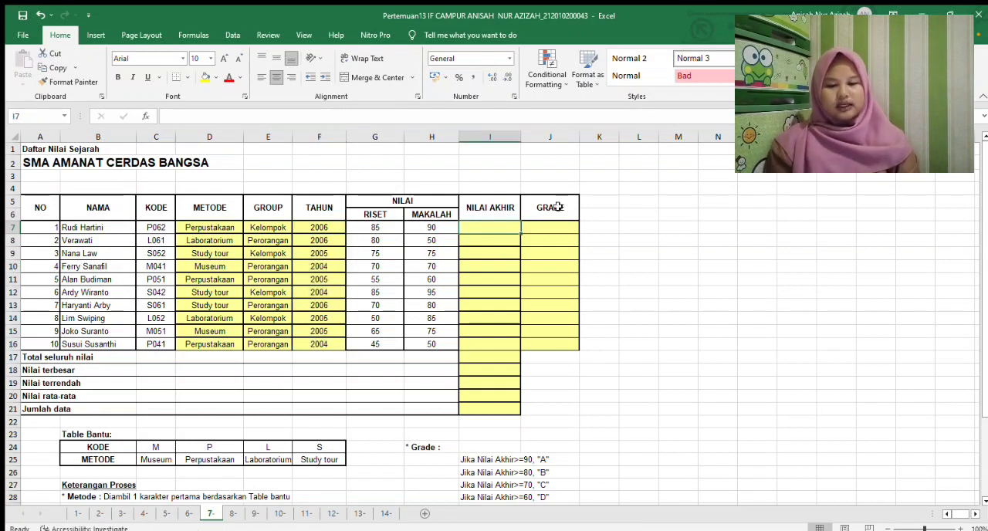
pyautogui.moveTo(984, 170); pyautogui.dragTo(962, 279)
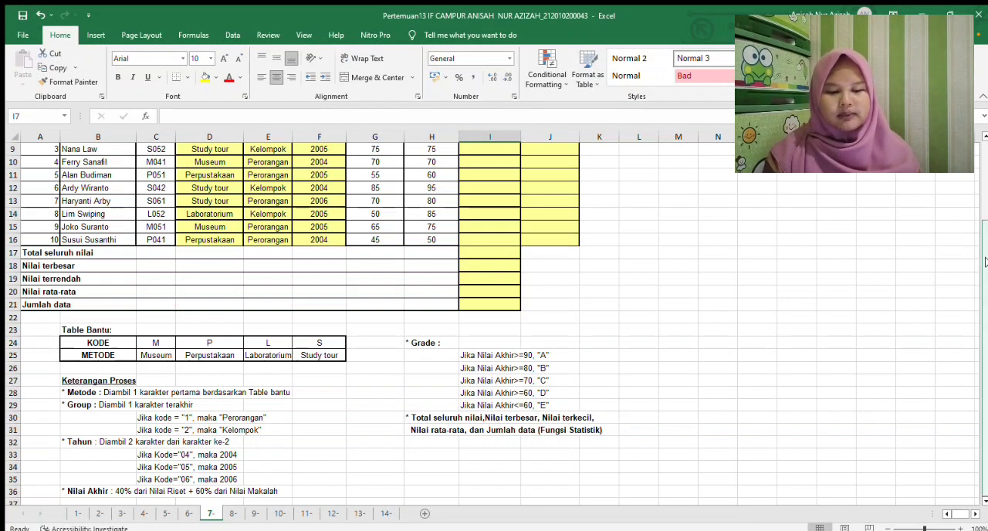
pyautogui.scroll(3, 985, 263)
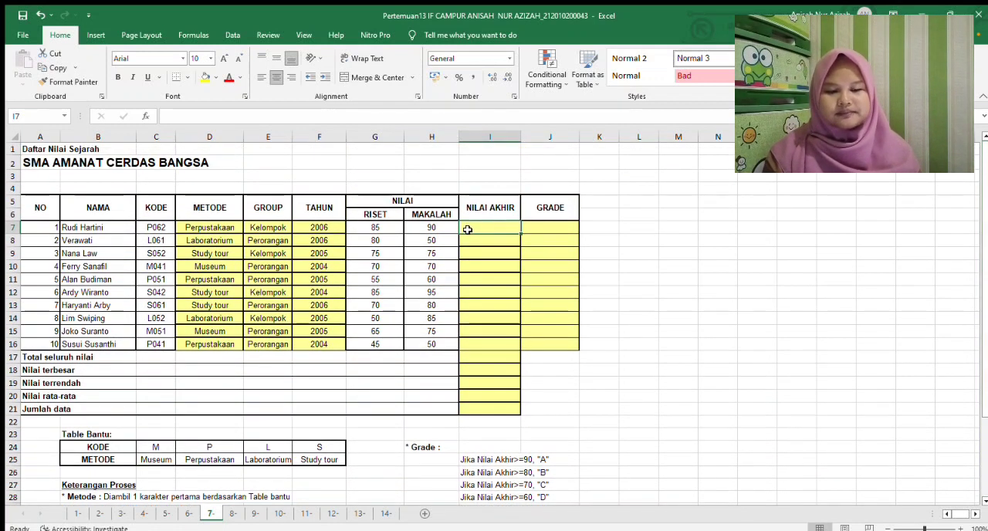
pyautogui.write('=')
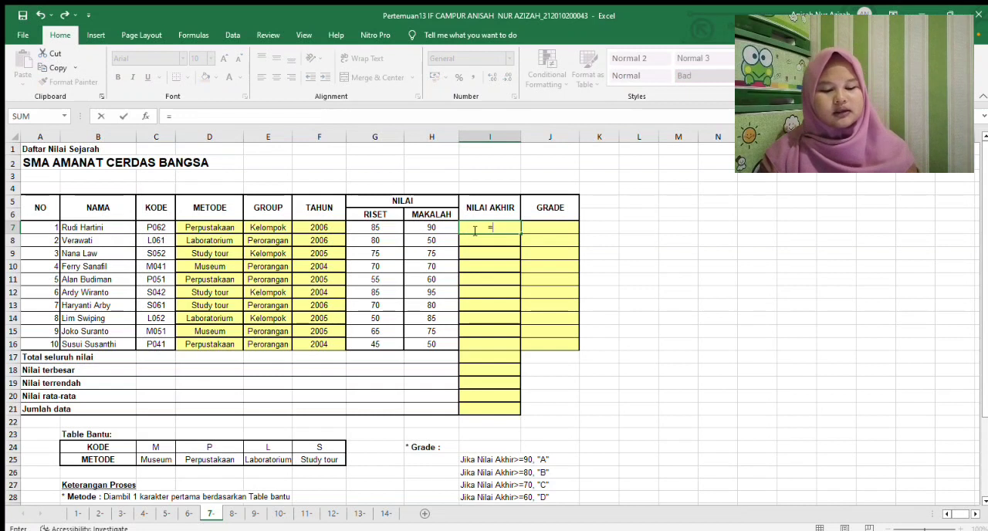
pyautogui.write('40')
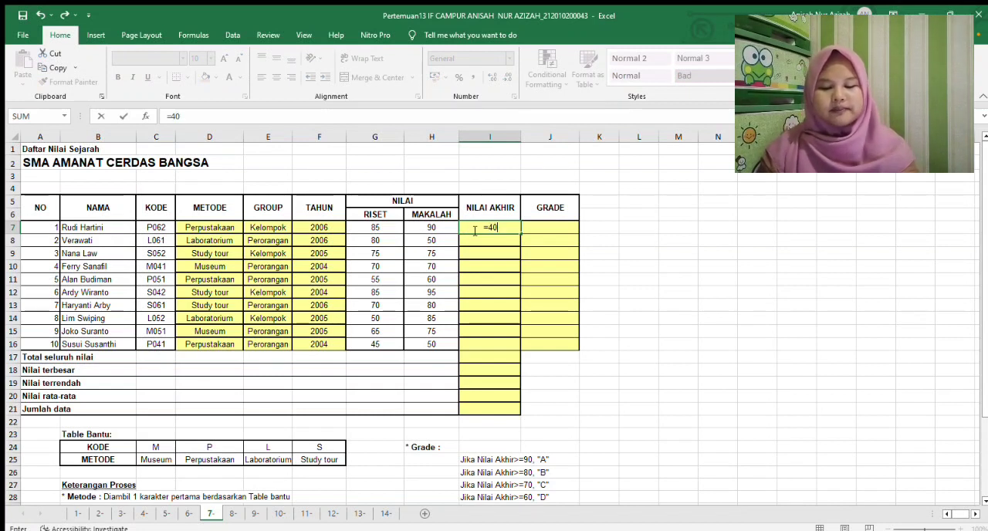
pyautogui.write('%')
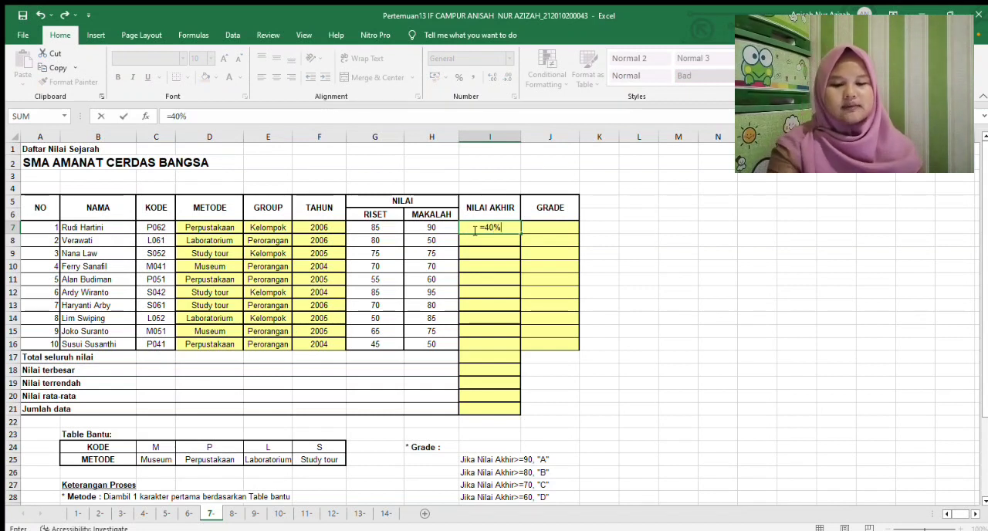
pyautogui.write('*')
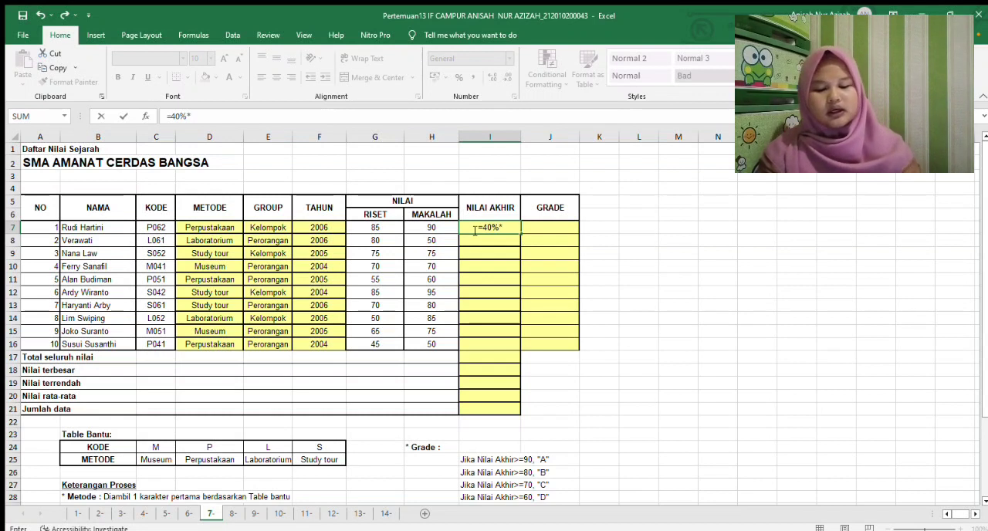
pyautogui.click(396, 228)
# Complete the I7 formula by adding 60%*H7 and copy it down to I16
pyautogui.write('+60%')
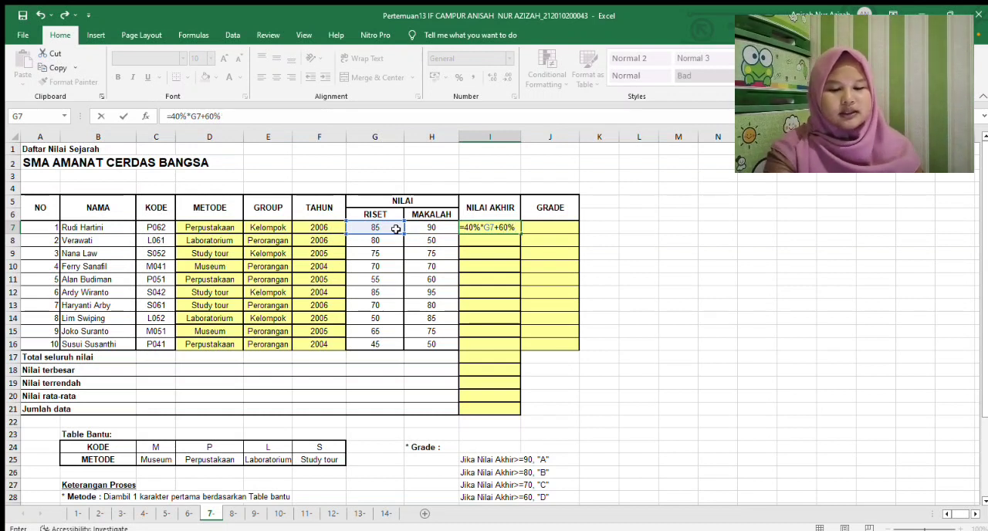
pyautogui.write('*')
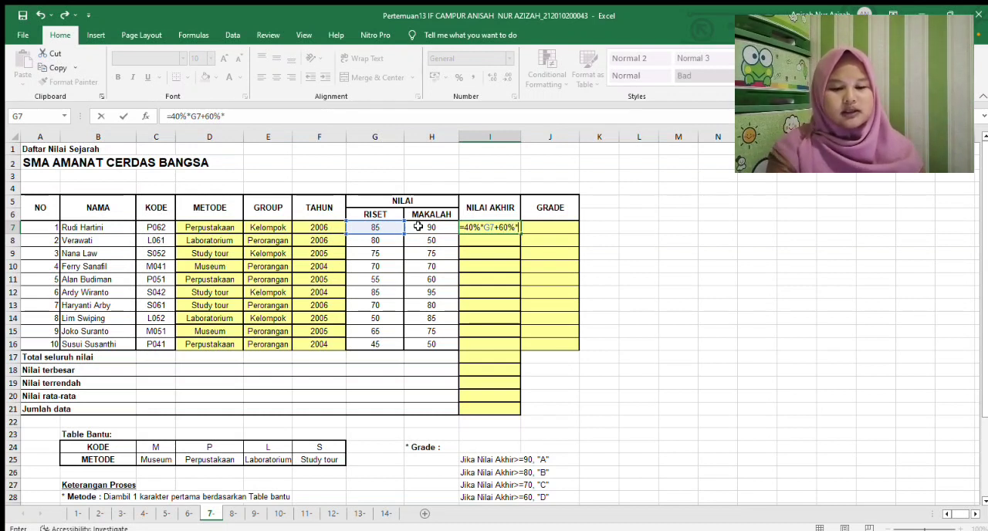
pyautogui.click(420, 228)
pyautogui.press('Return')
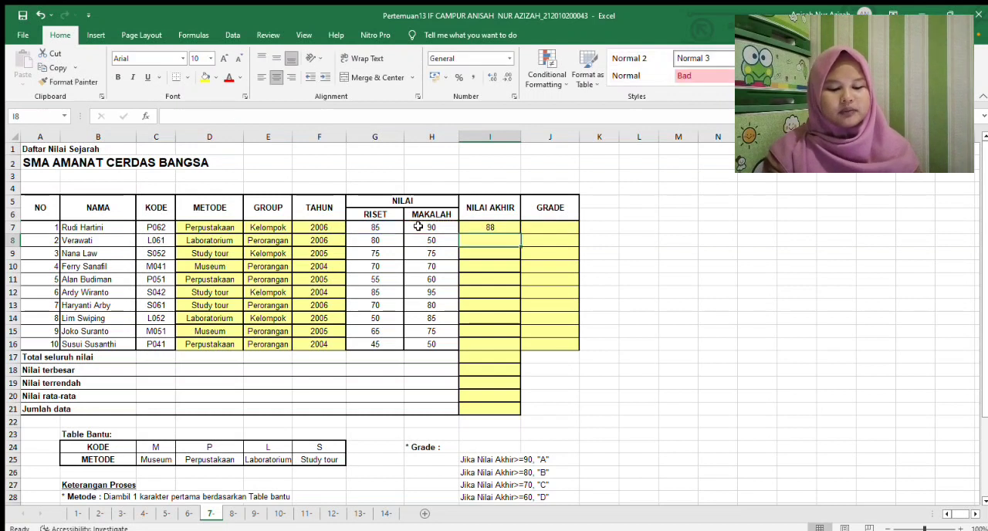
pyautogui.click(498, 228)
pyautogui.moveTo(521, 234); pyautogui.dragTo(503, 348)
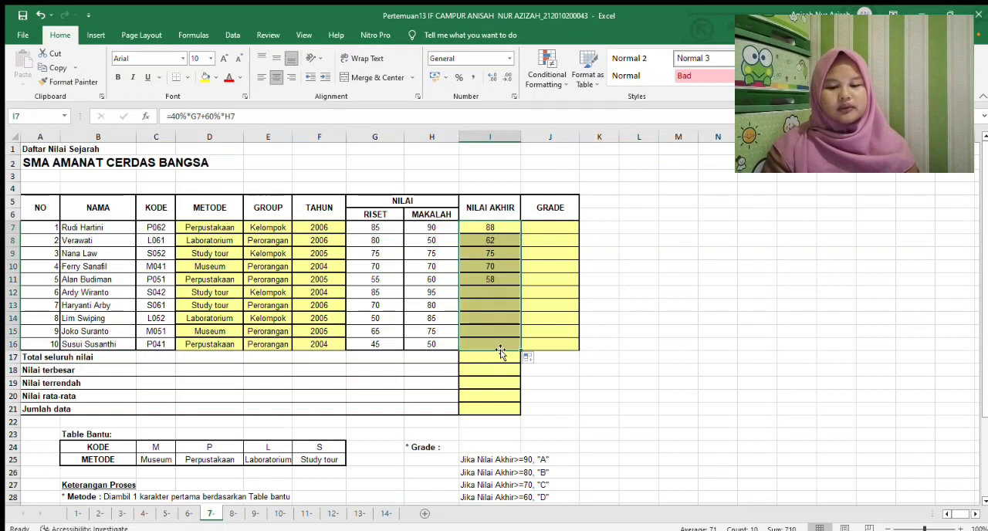
# Check the Grade rules in the process notes and start the J7 formula as an IF with the condition I7>=90
pyautogui.click(555, 225)
pyautogui.moveTo(986, 159); pyautogui.dragTo(980, 209)
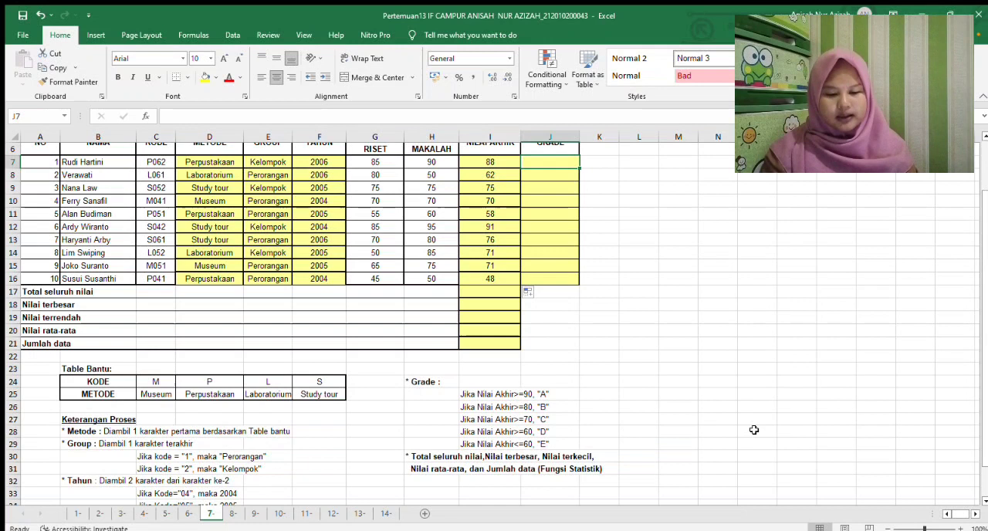
pyautogui.moveTo(985, 335); pyautogui.dragTo(985, 284)
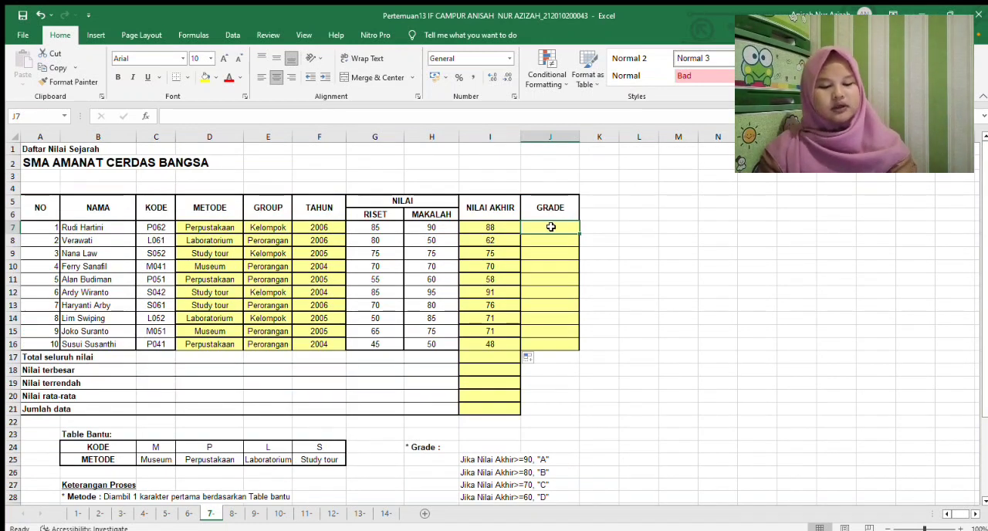
pyautogui.write('=')
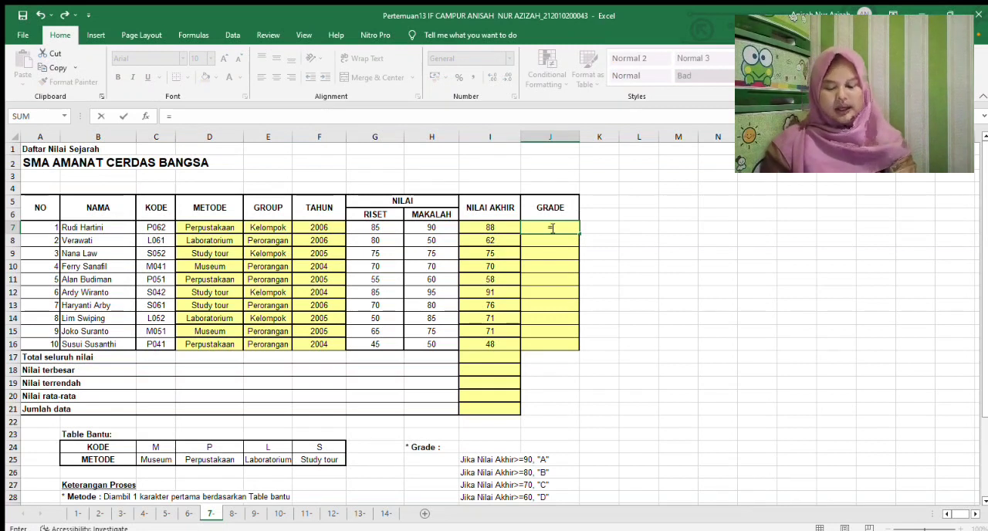
pyautogui.write('IF(')
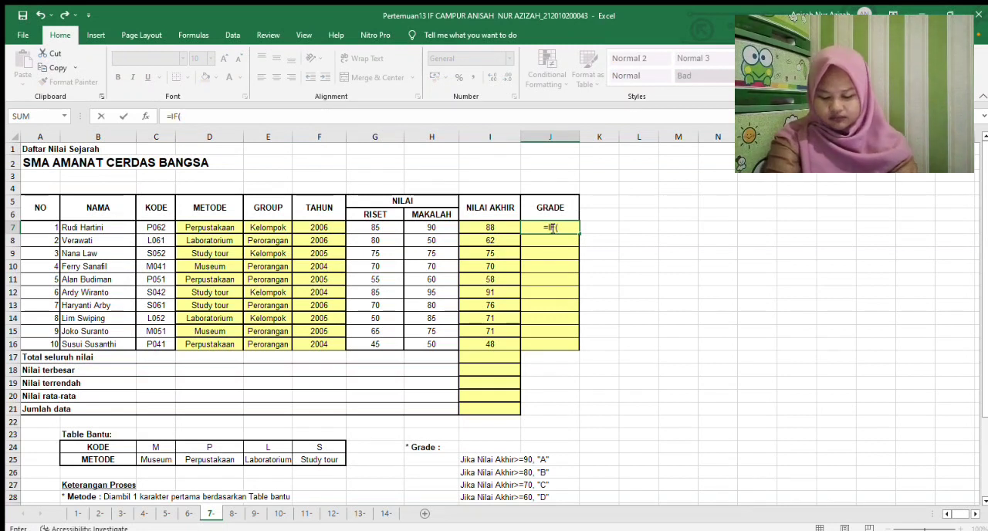
pyautogui.click(500, 226)
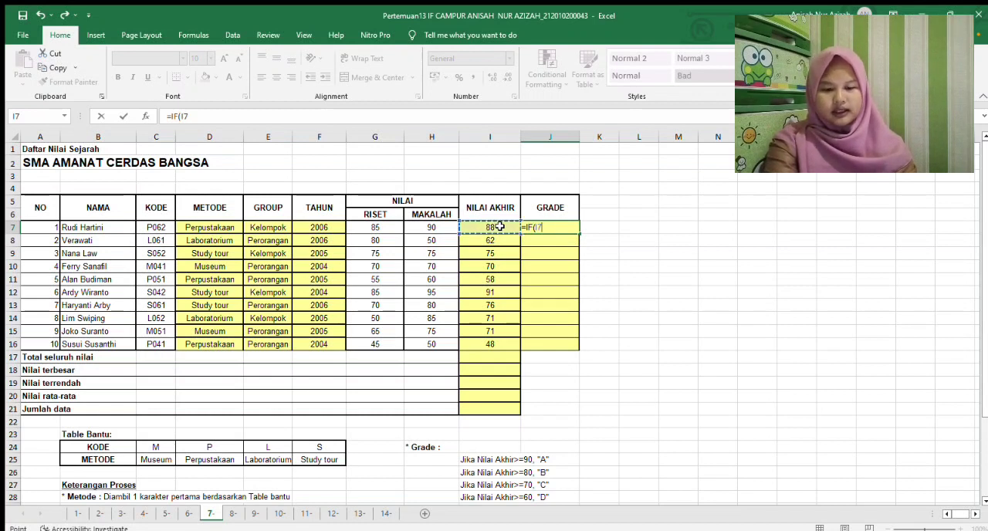
pyautogui.write('>=')
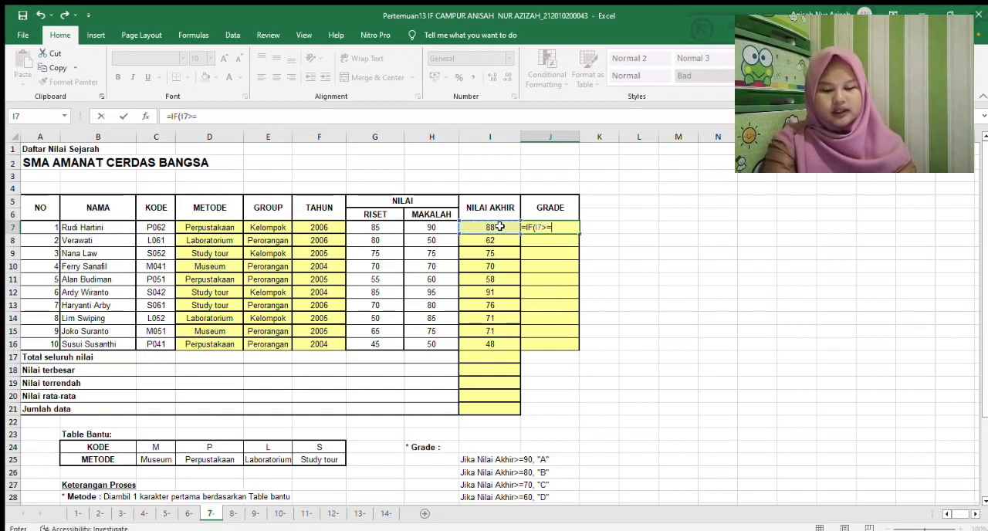
pyautogui.write('90')
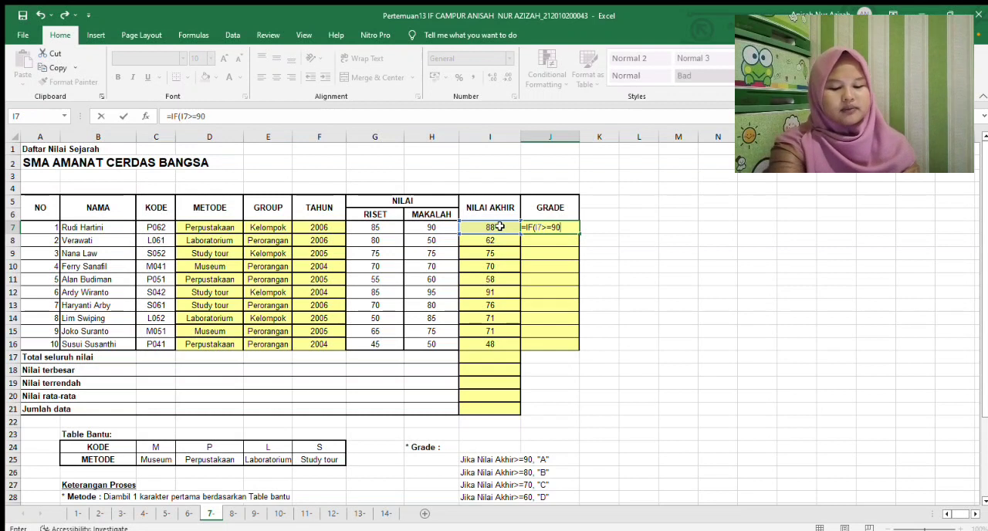
pyautogui.write("'")
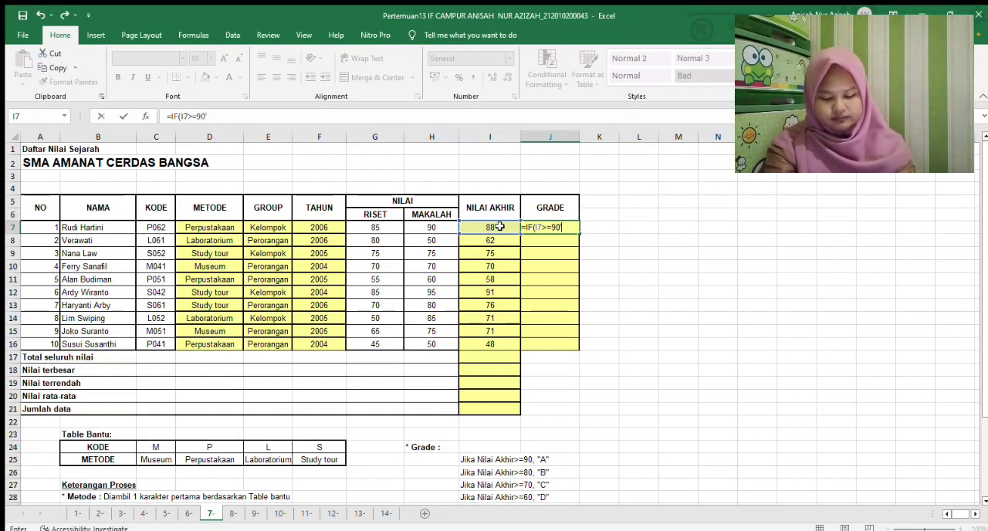
# Make the first condition of the J7 formula return "A"
pyautogui.press('BackSpace')
pyautogui.write(';')
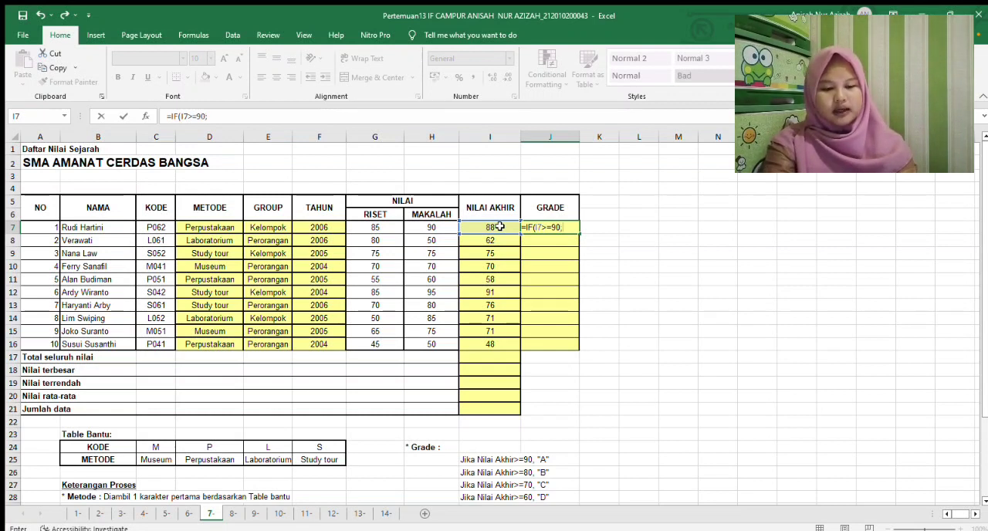
pyautogui.write('"')
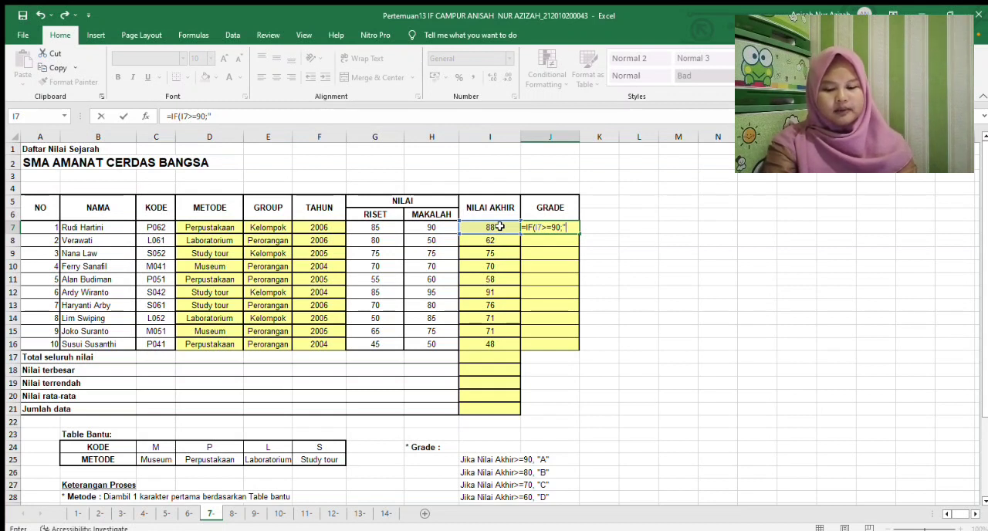
pyautogui.write('a')
pyautogui.write('A')
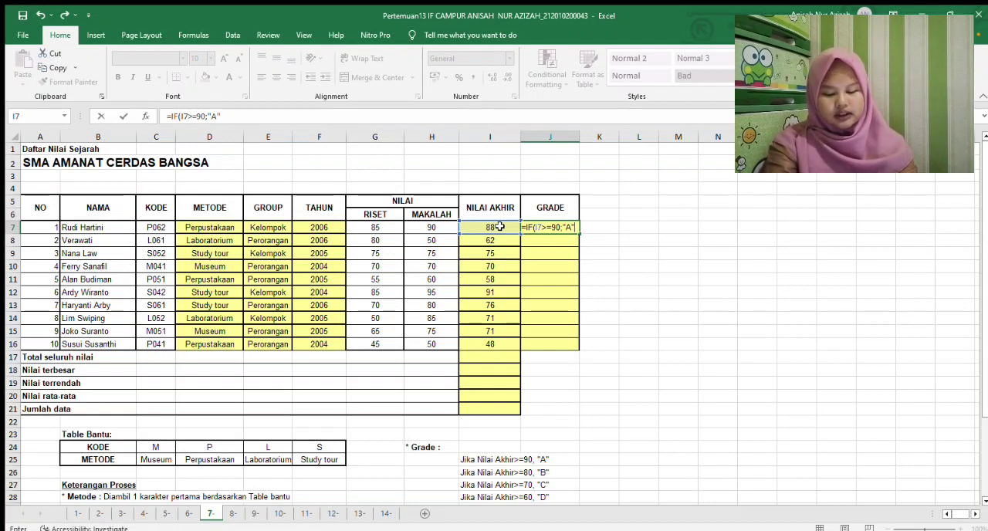
pyautogui.write(';IF(')
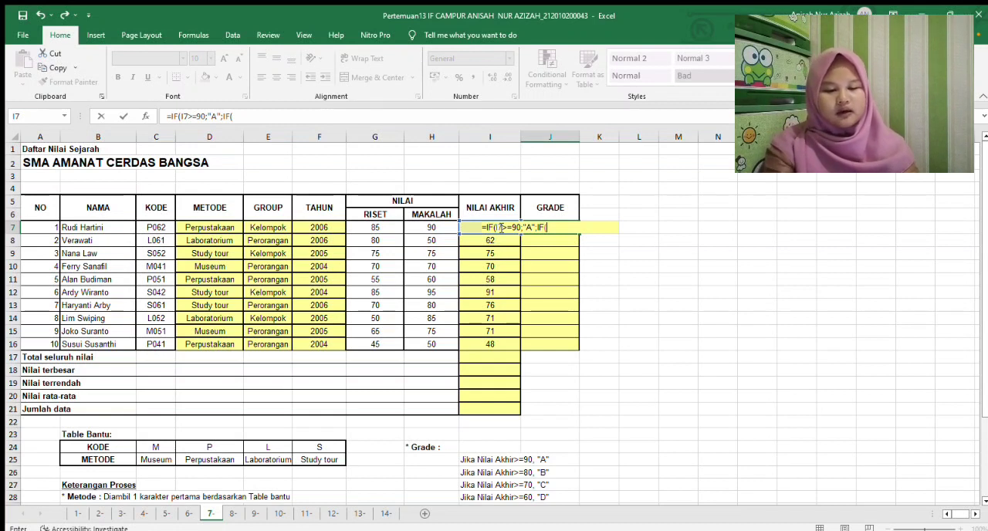
# Nest a second IF in the J7 formula that returns "B" for I7>=80
pyautogui.write('I')
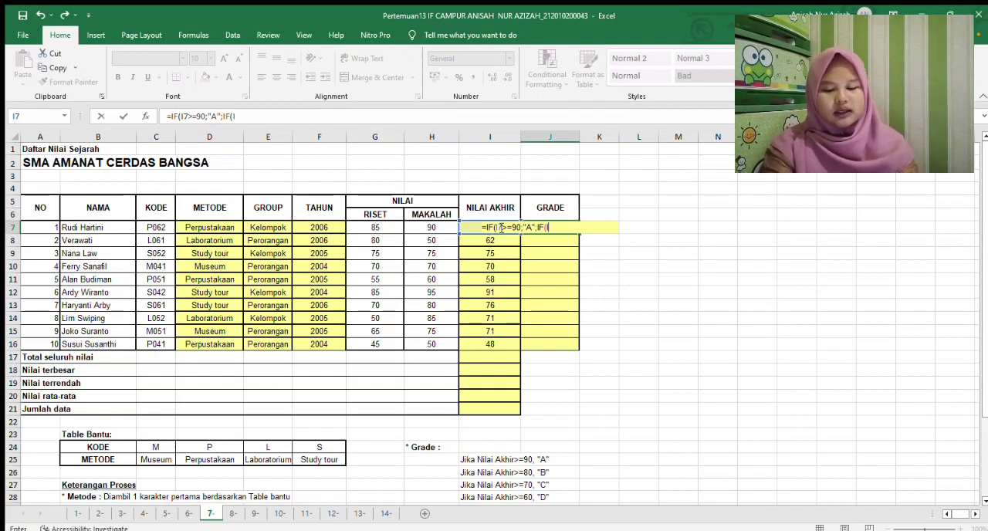
pyautogui.write('7')
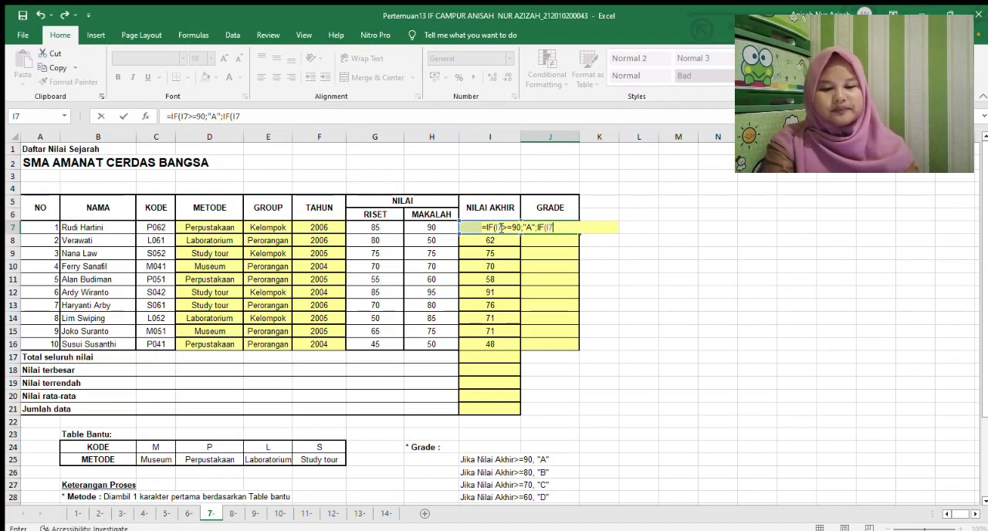
pyautogui.write('>=80')
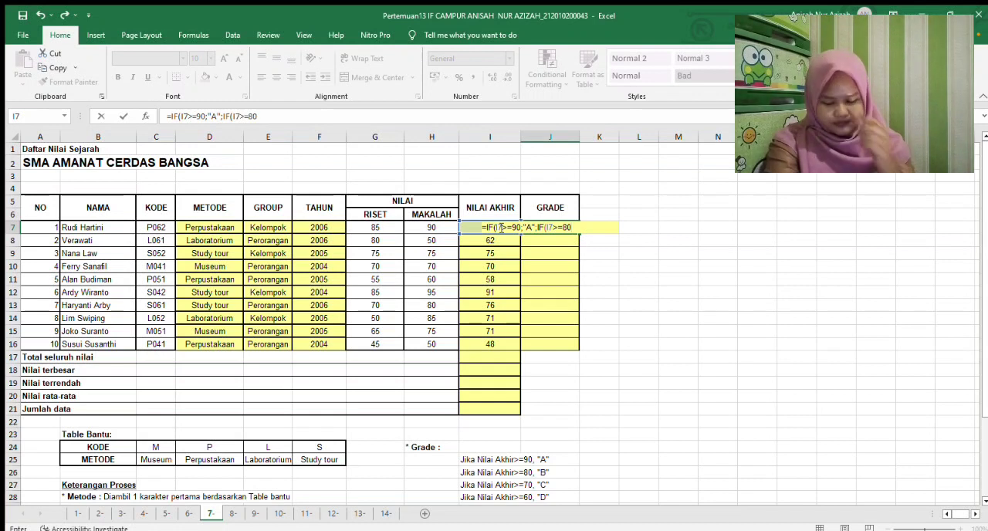
pyautogui.write(';"B')
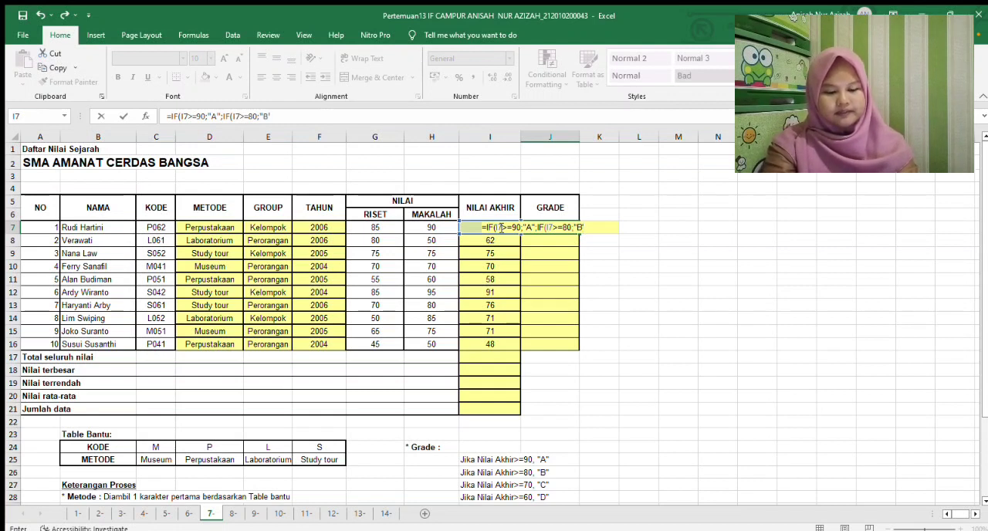
pyautogui.write('";')
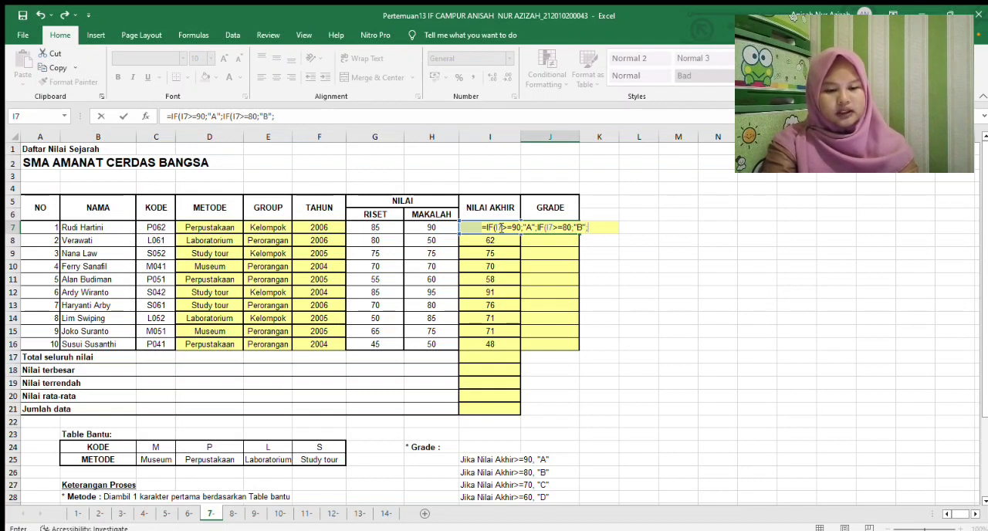
pyautogui.write('IF(')
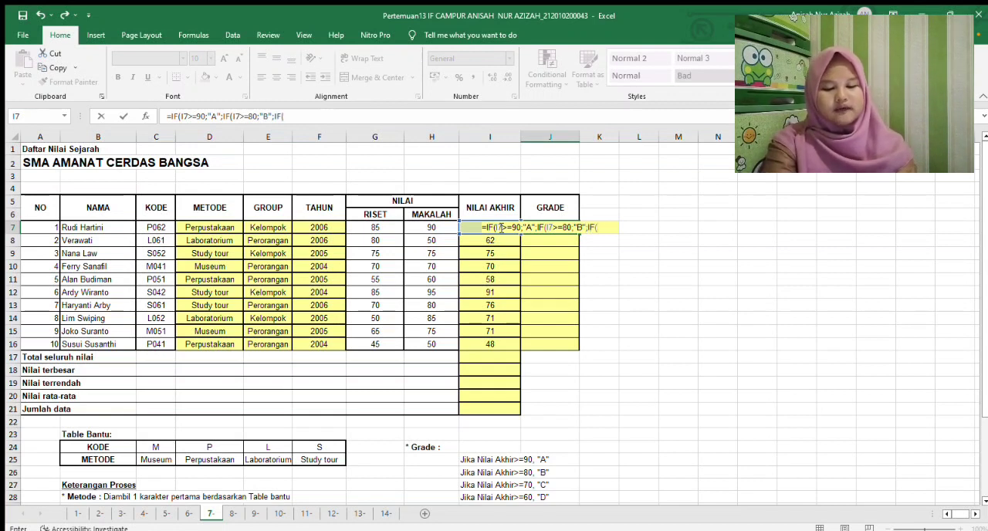
pyautogui.write('I')
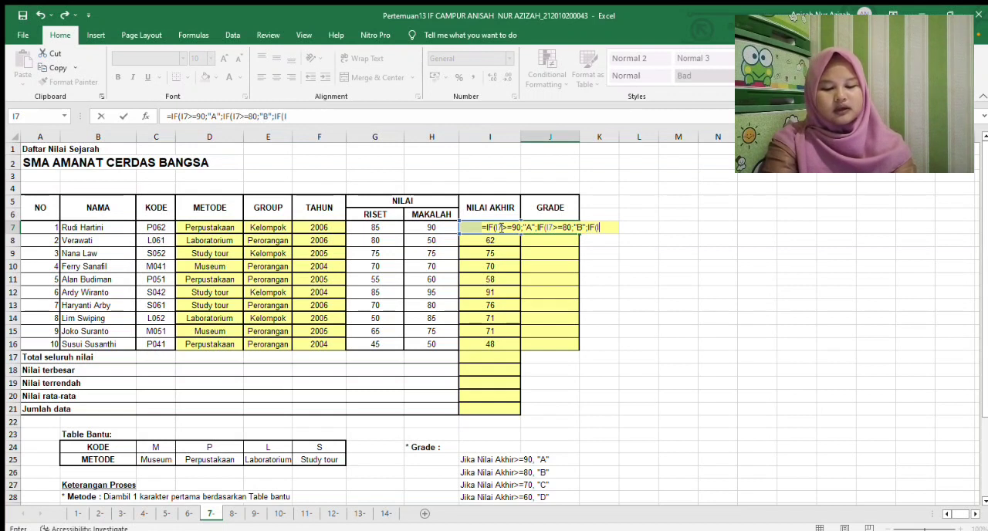
pyautogui.write('7')
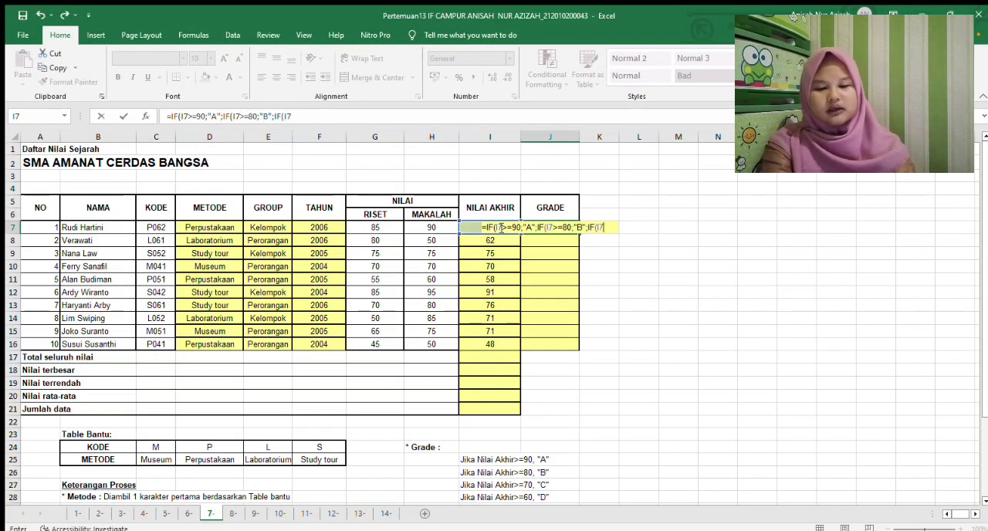
pyautogui.write('>=')
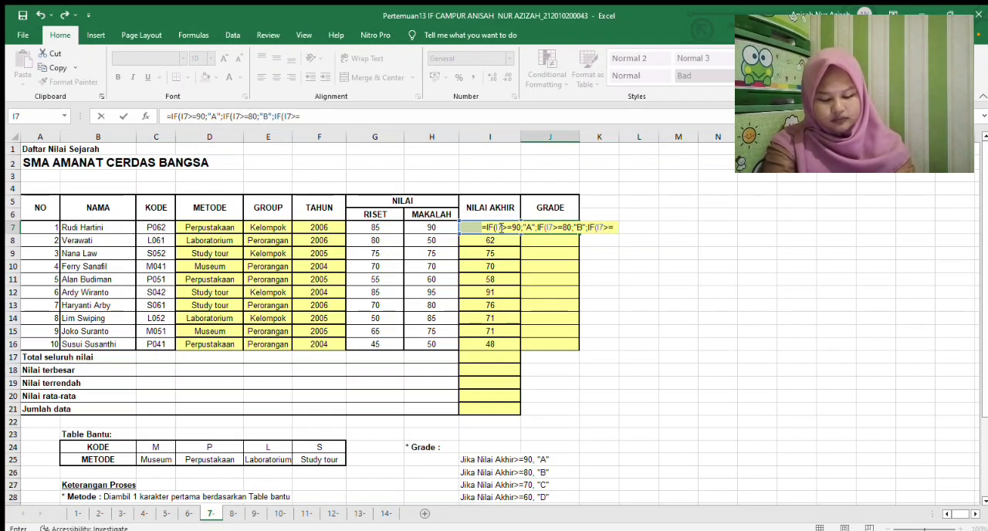
pyautogui.write('70')
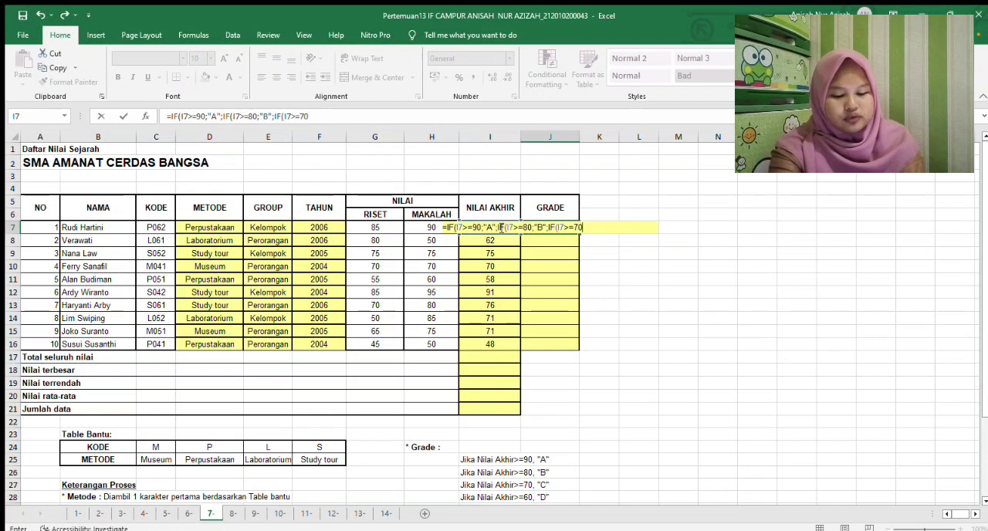
pyautogui.write(';"C";IF(I7>')
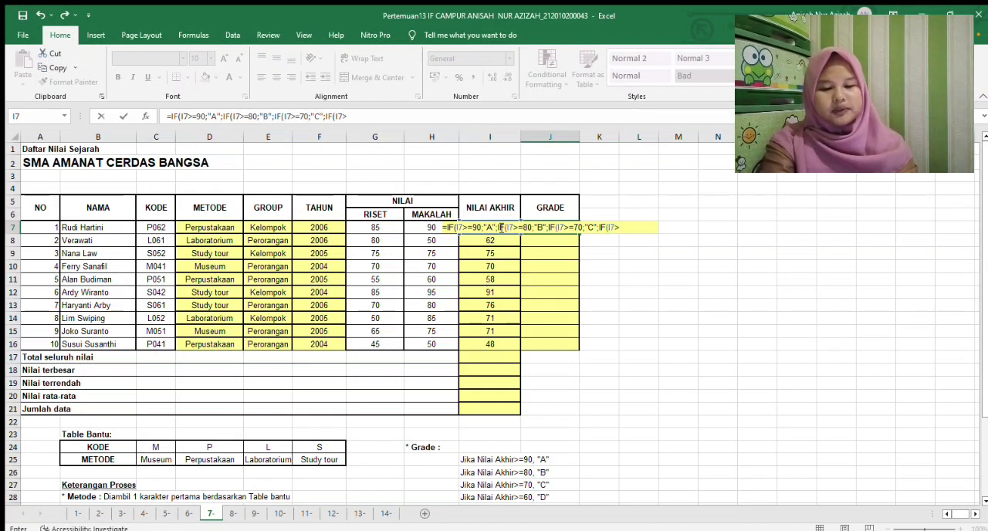
# Finish the J7 formula with a nested IF returning "D" for I7>=60 and otherwise "E", and copy it down to J16
pyautogui.write('0;"D')
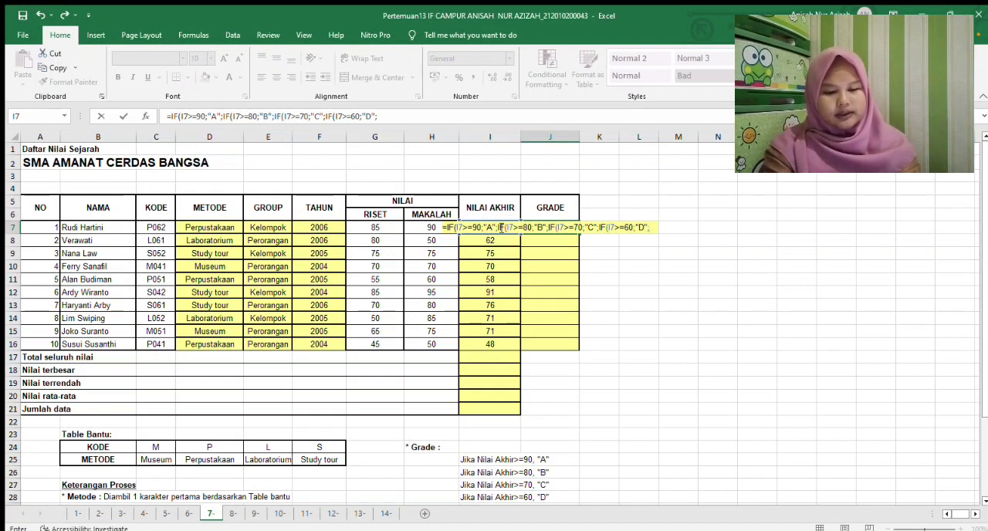
pyautogui.write('E')
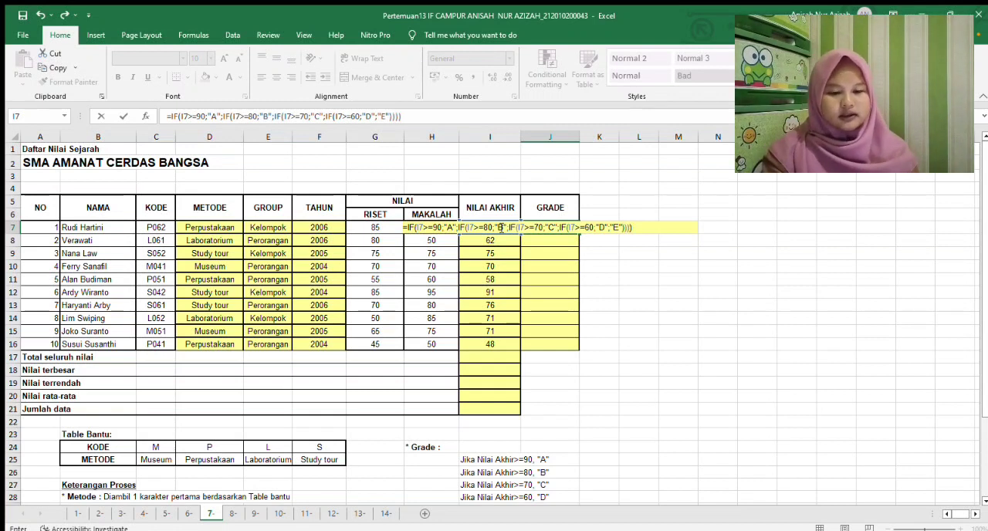
pyautogui.press('Return')
pyautogui.click(556, 233)
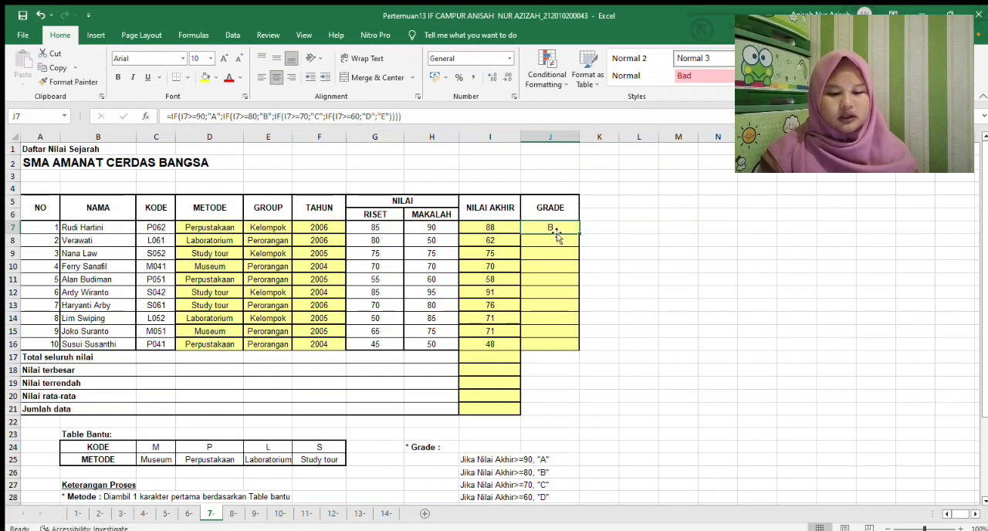
pyautogui.moveTo(578, 233); pyautogui.dragTo(567, 353)
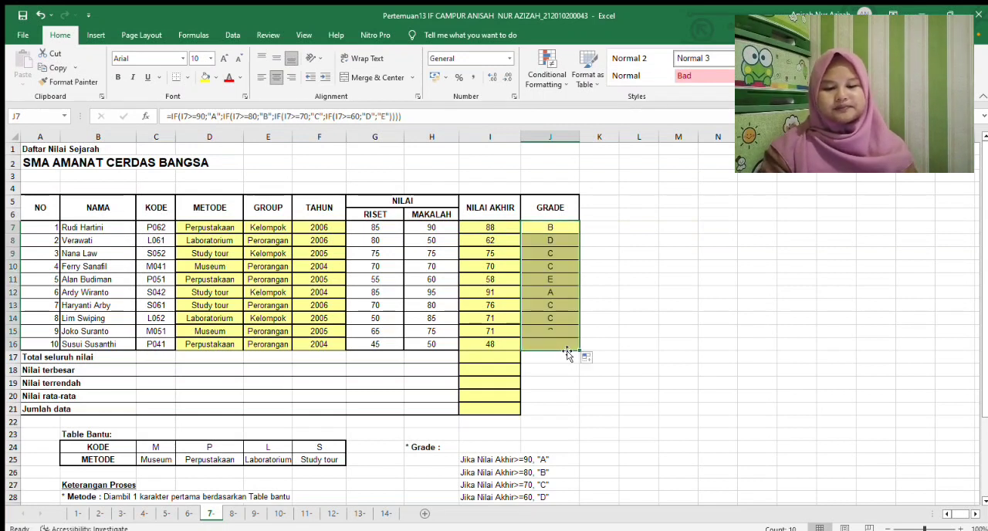
# Calculate Total seluruh nilai in I17 as the SUM of I7:I16 and clear the stray letter in J17
pyautogui.click(502, 358)
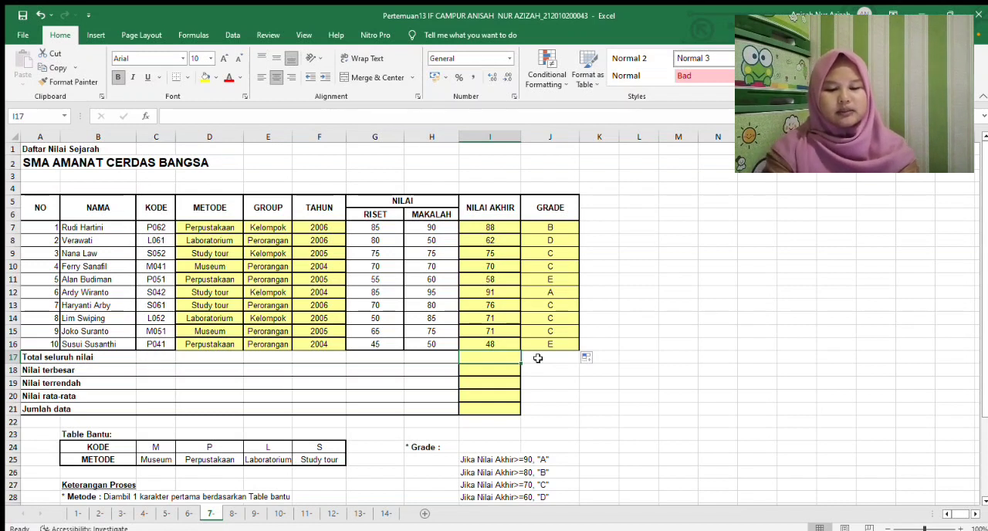
pyautogui.write('=SUM(')
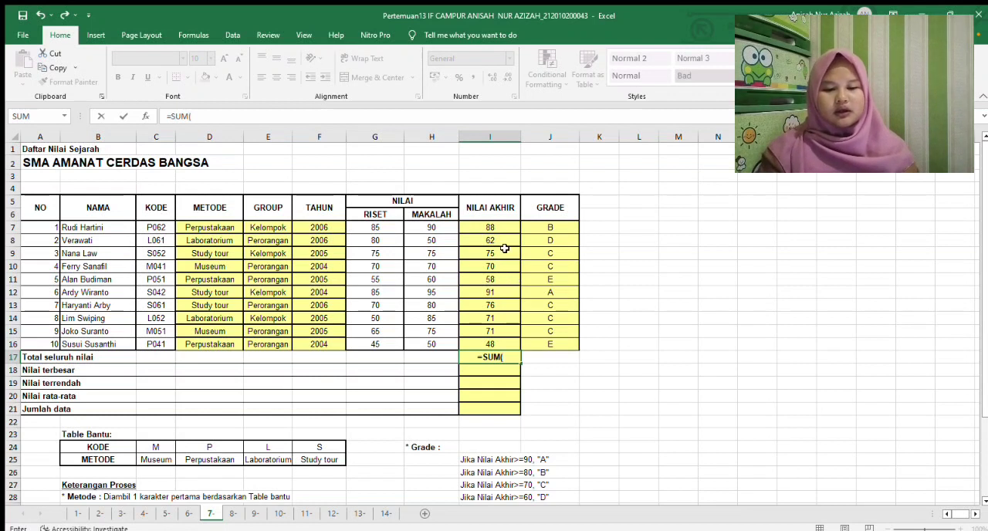
pyautogui.moveTo(500, 225); pyautogui.dragTo(490, 344)
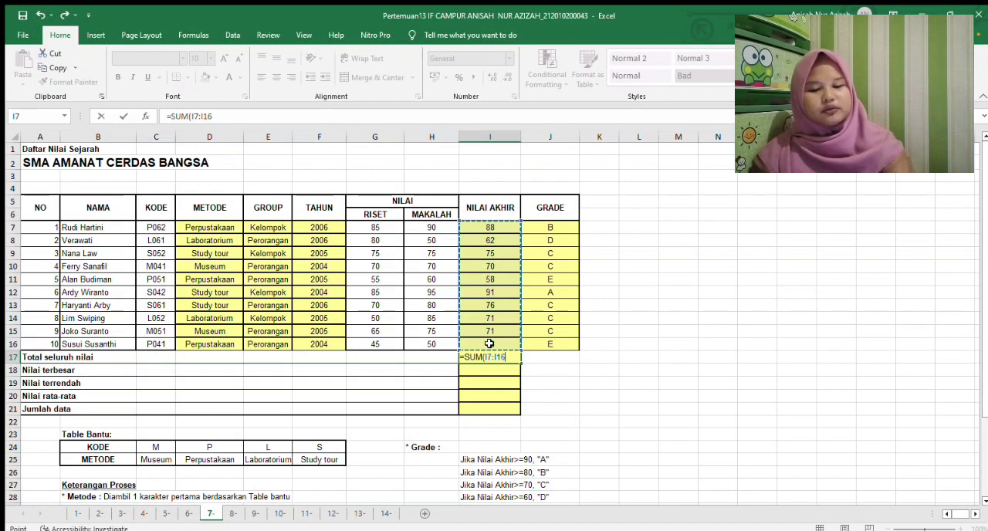
pyautogui.press('Return')
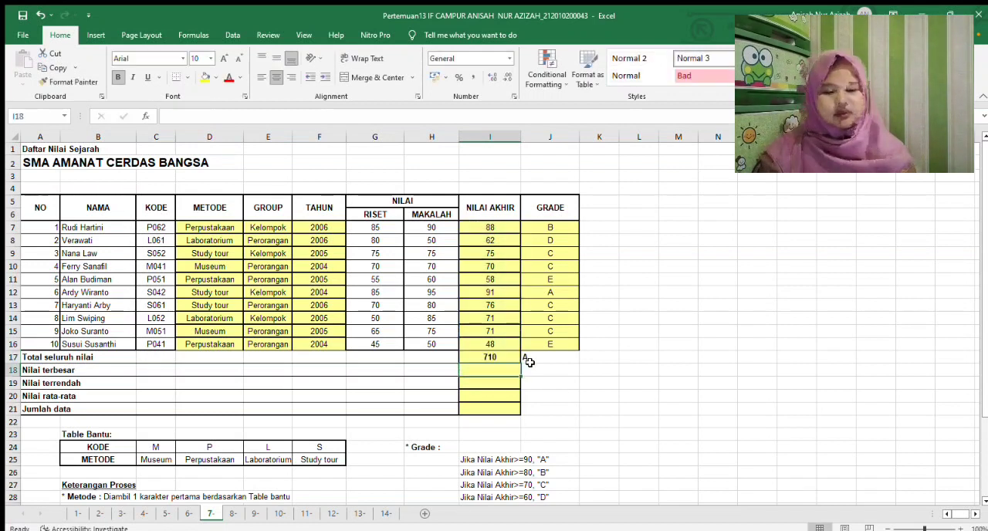
pyautogui.click(530, 360)
pyautogui.press('Delete')
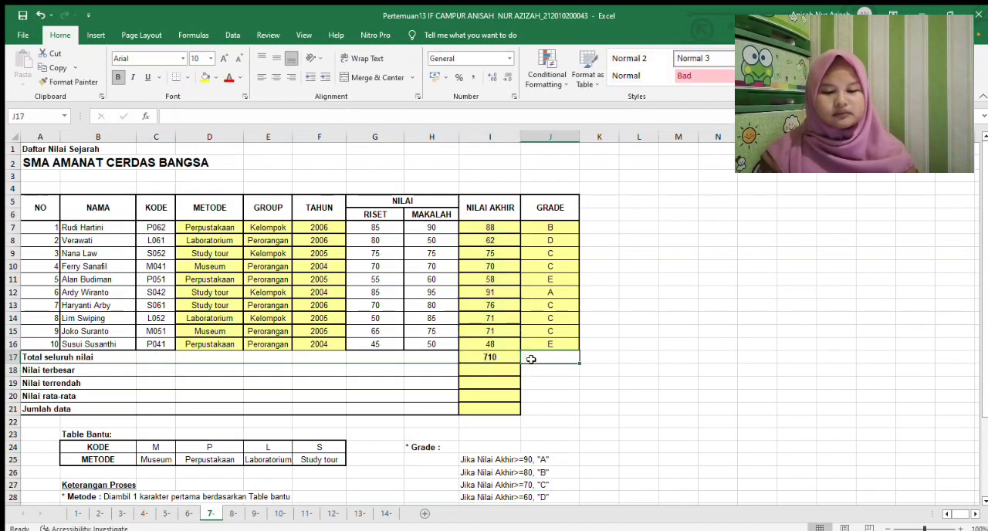
# Calculate Nilai terbesar in I18 as the MAX of I7:I16
pyautogui.click(500, 369)
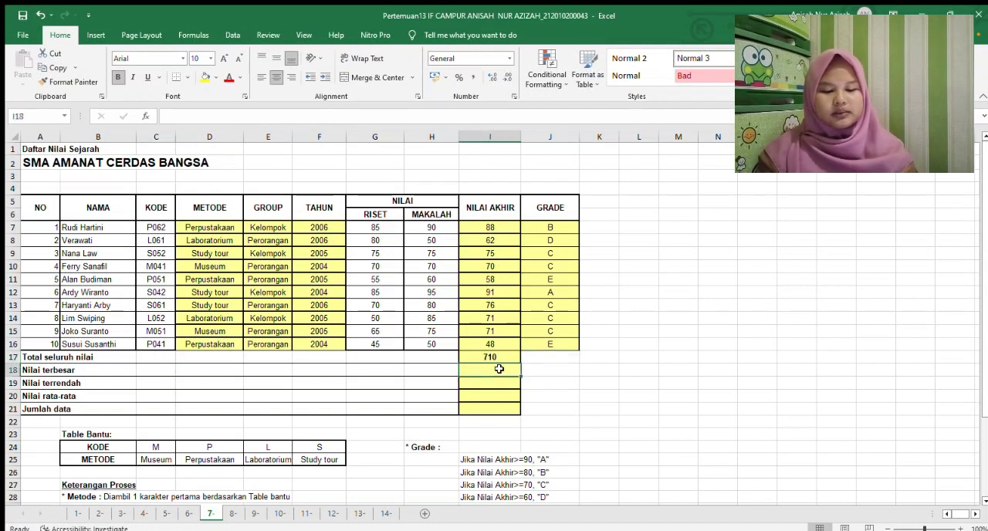
pyautogui.write('=MAX')
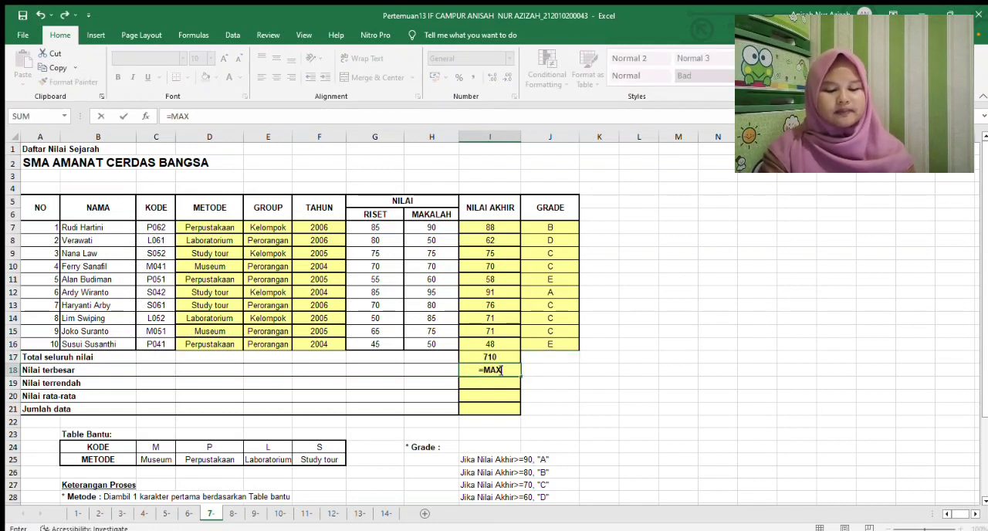
pyautogui.write('(')
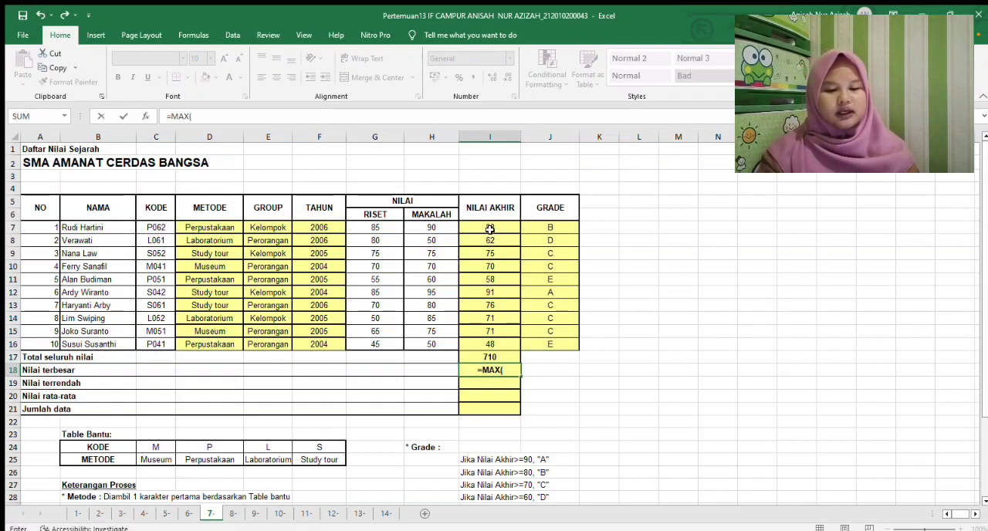
pyautogui.moveTo(489, 228); pyautogui.dragTo(487, 352)
pyautogui.write(')')
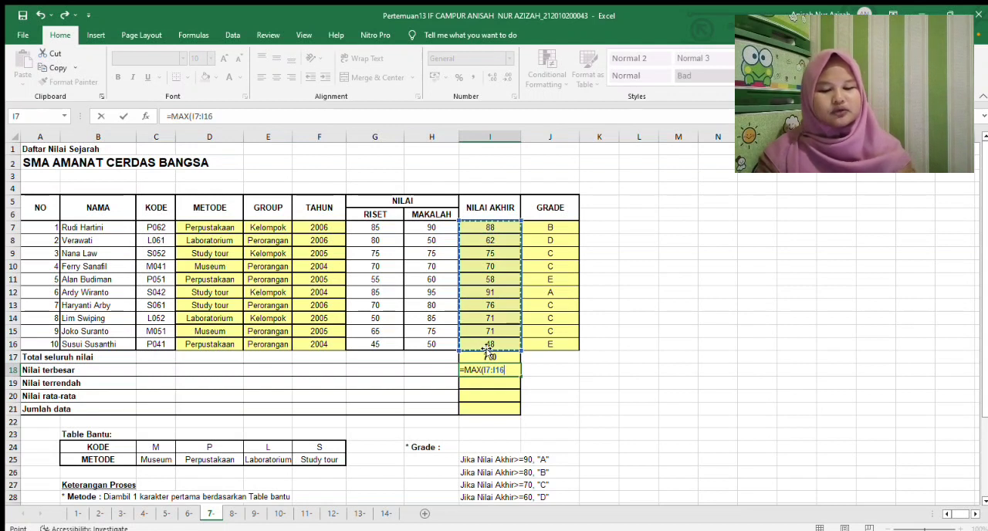
pyautogui.press('Return')
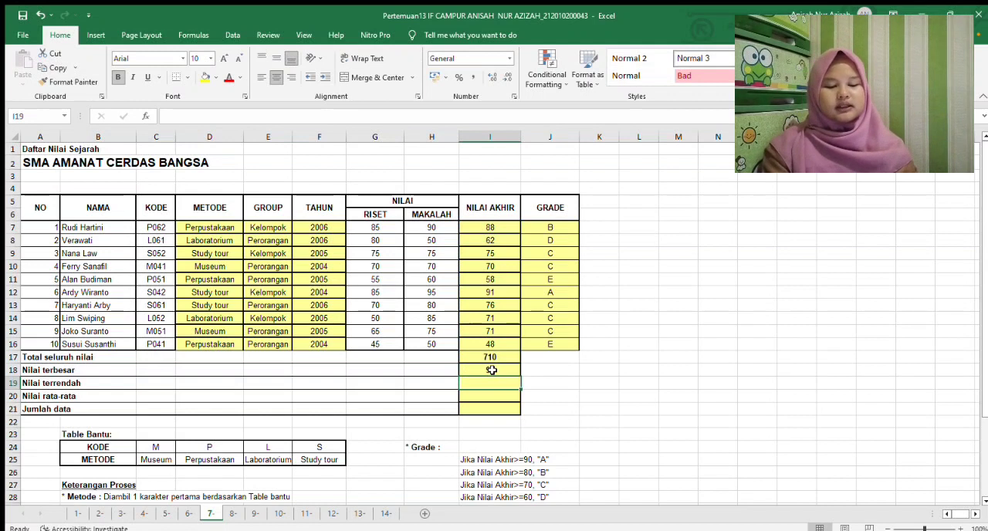
# Calculate Nilai terrendah in I19 as the MIN of I7:I16
pyautogui.write('=MI')
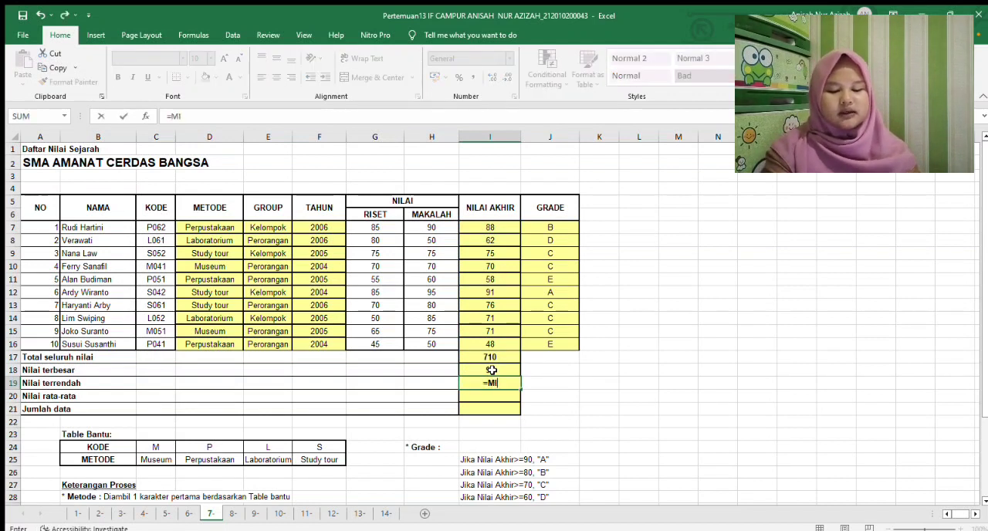
pyautogui.write('N(')
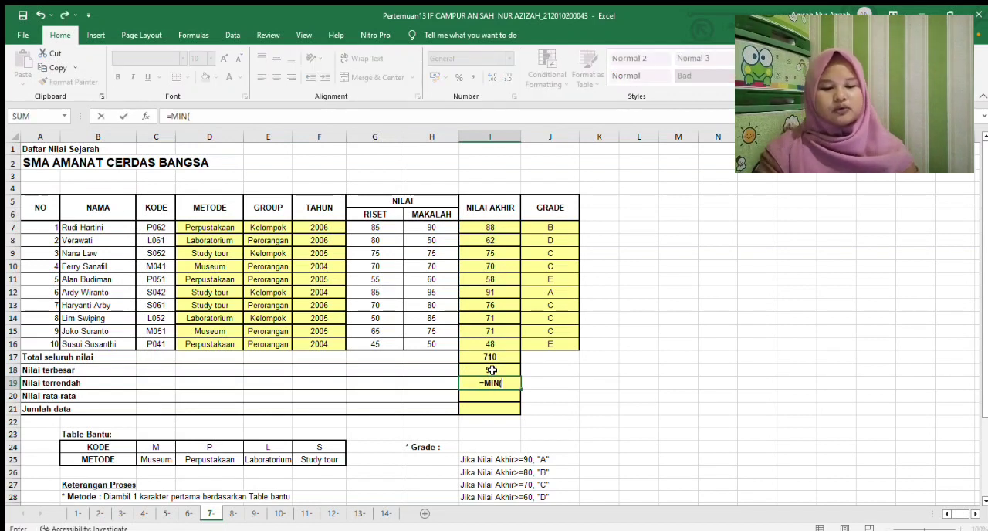
pyautogui.moveTo(497, 228); pyautogui.dragTo(490, 353)
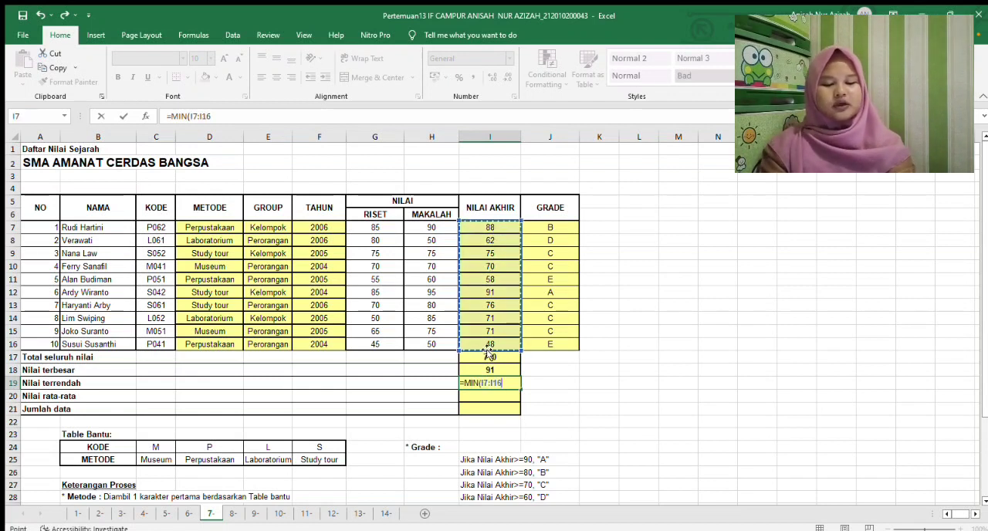
pyautogui.press('Return')
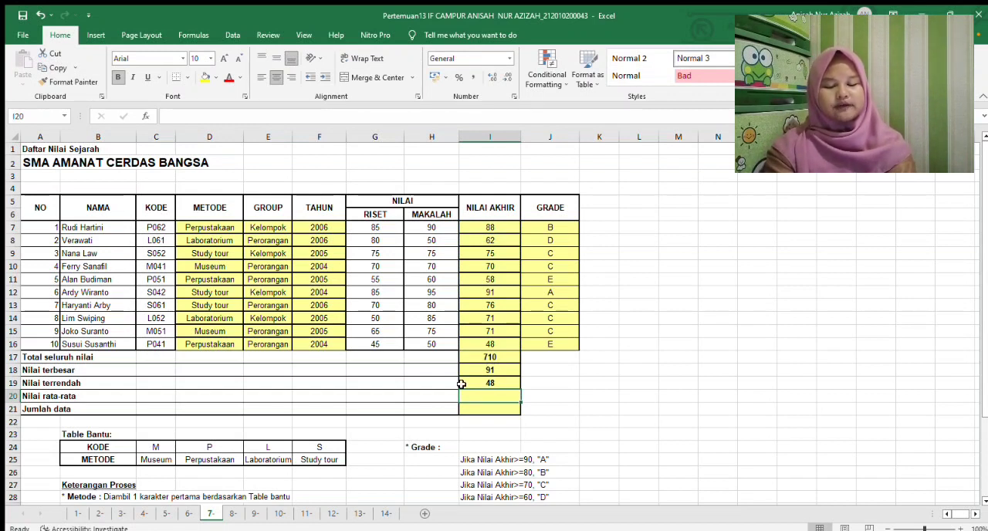
# Calculate Nilai rata-rata in I20 as the AVERAGE of I7:I16
pyautogui.write('=')
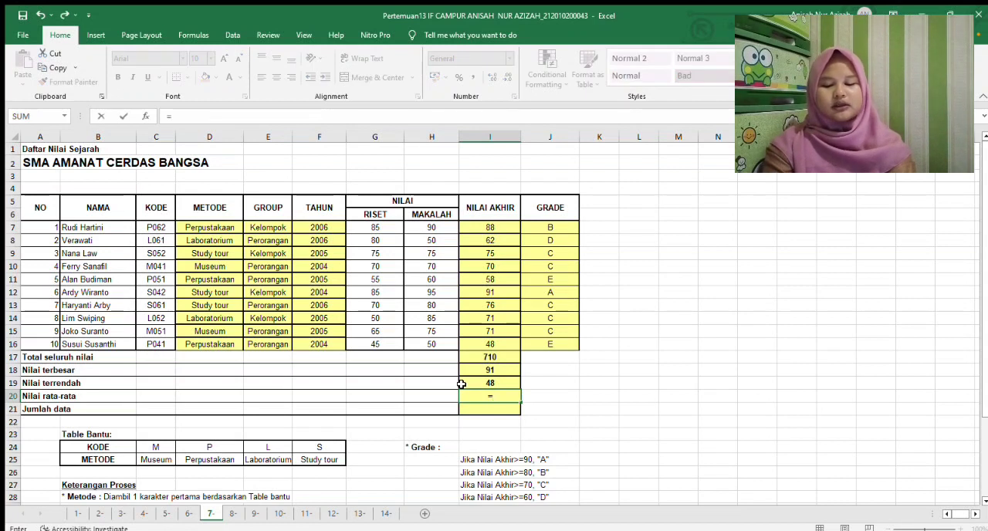
pyautogui.write('AVERAGE(')
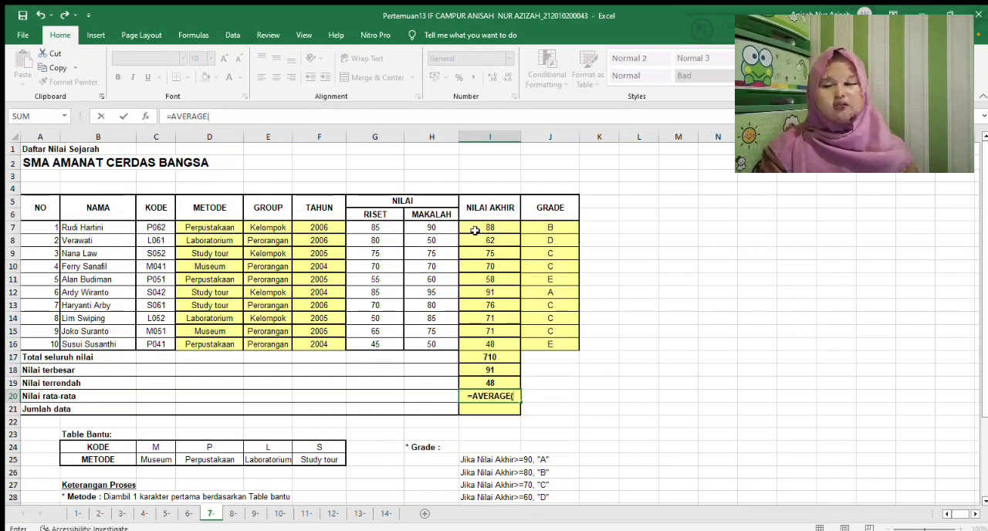
pyautogui.moveTo(476, 230); pyautogui.dragTo(479, 341)
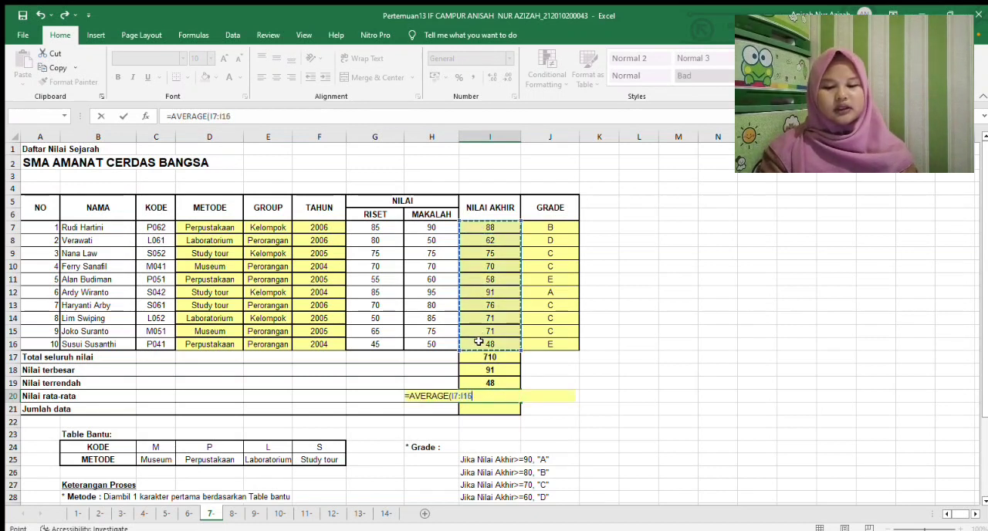
pyautogui.press('Return')
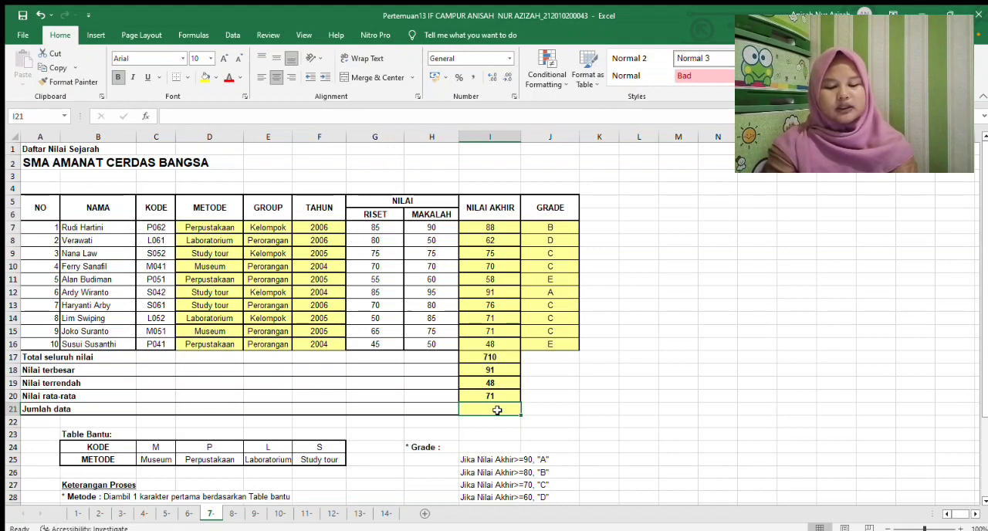
# Calculate Jumlah data in I21 as the COUNT of I7:I16
pyautogui.write('=COUNT')
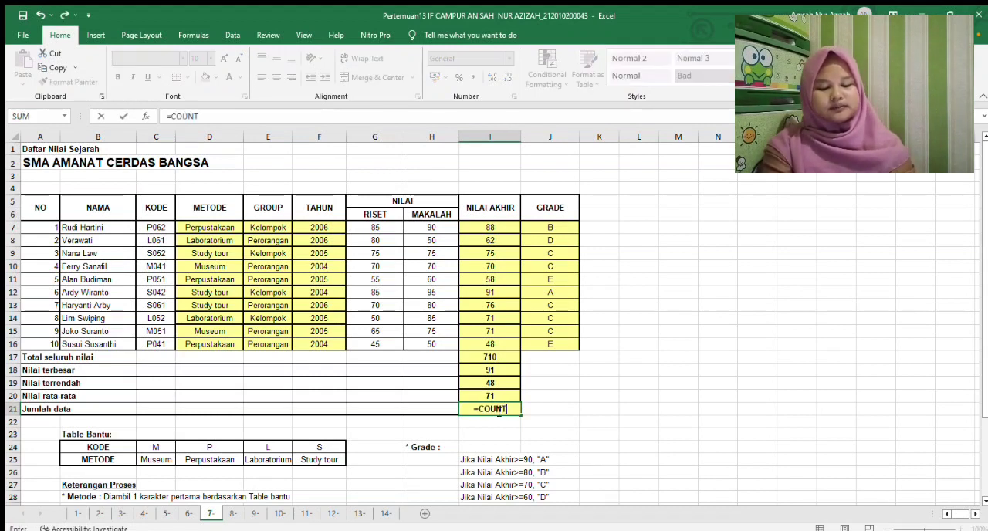
pyautogui.write('(')
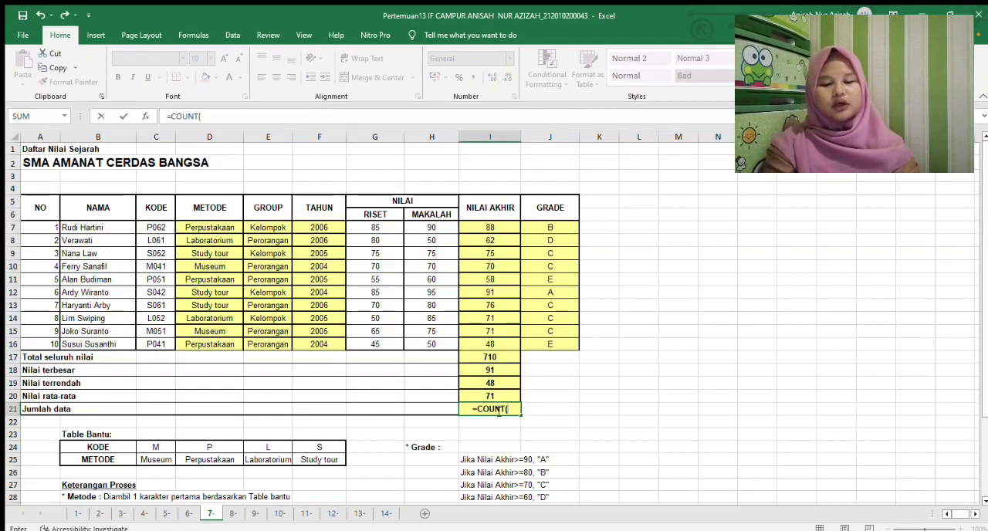
pyautogui.moveTo(495, 226); pyautogui.dragTo(491, 344)
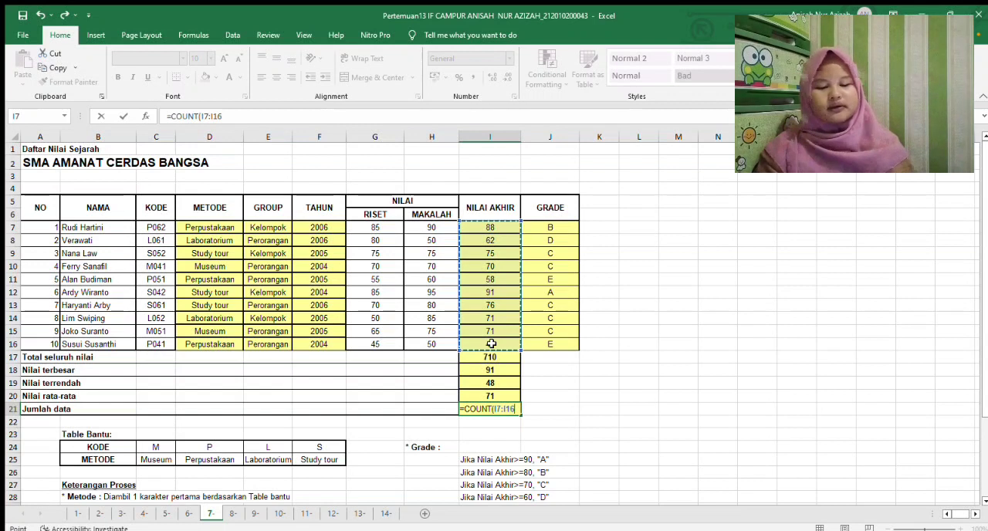
pyautogui.write(')')
pyautogui.press('Return')
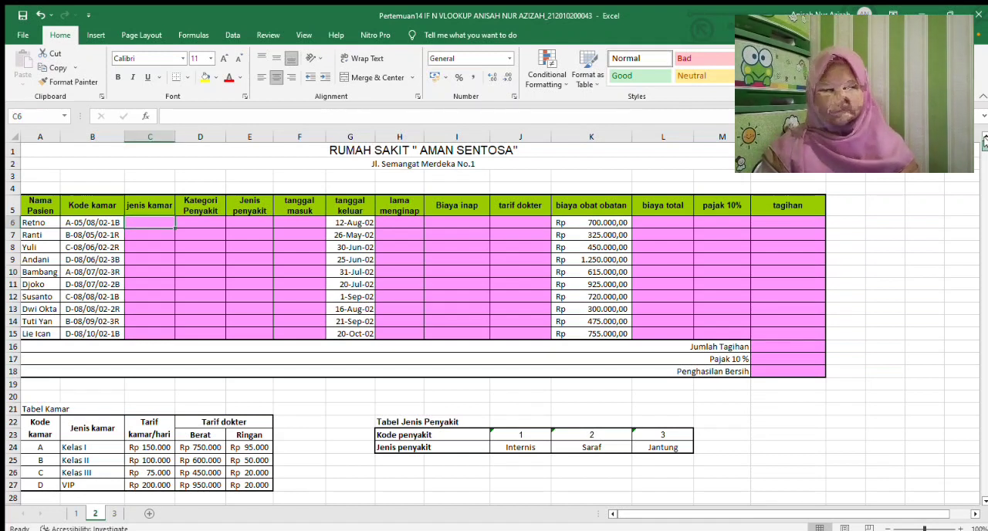
# On sheet 2 of the Pertemuan14 workbook, check the notes and start the jenis kamar formula in C6 as a VLOOKUP of LEFT(B6;1)
pyautogui.moveTo(985, 139); pyautogui.dragTo(964, 296)
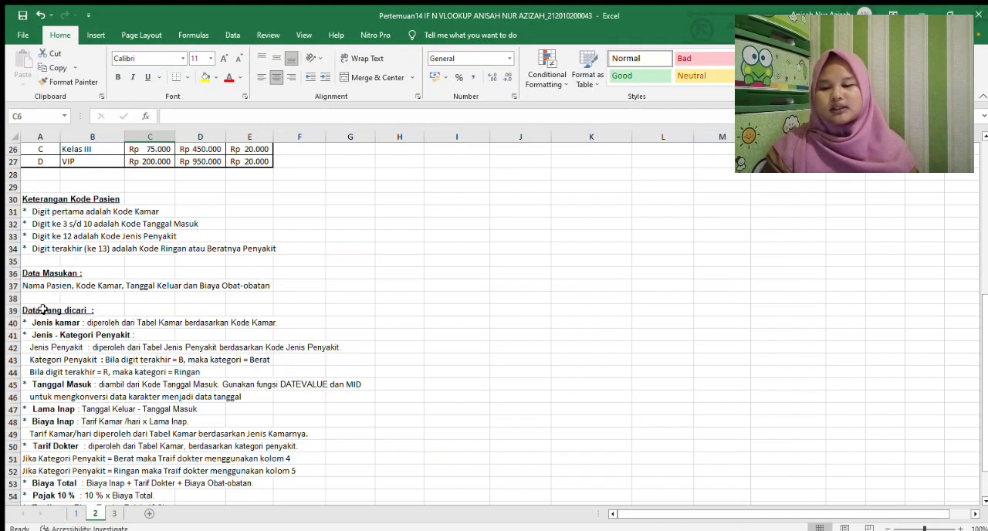
pyautogui.moveTo(985, 295); pyautogui.dragTo(979, 342)
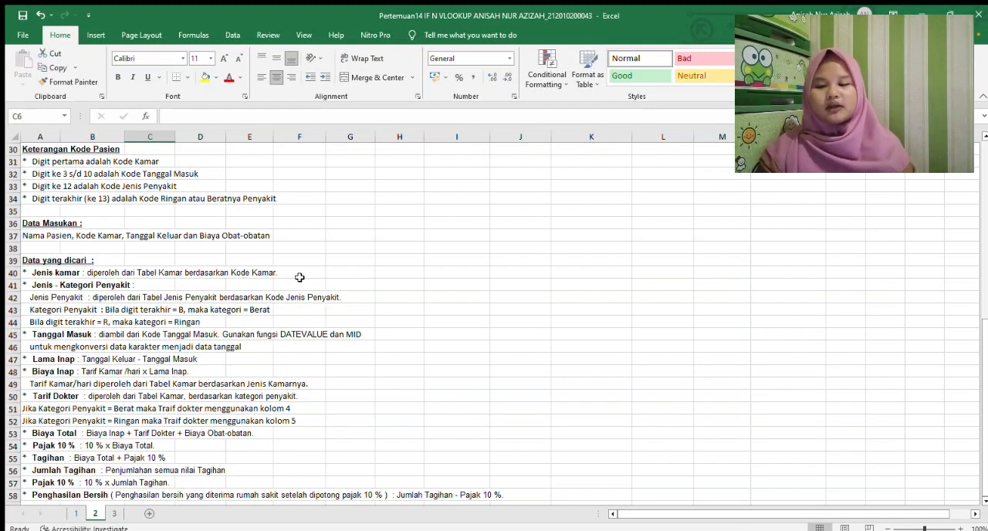
pyautogui.moveTo(979, 358); pyautogui.dragTo(986, 179)
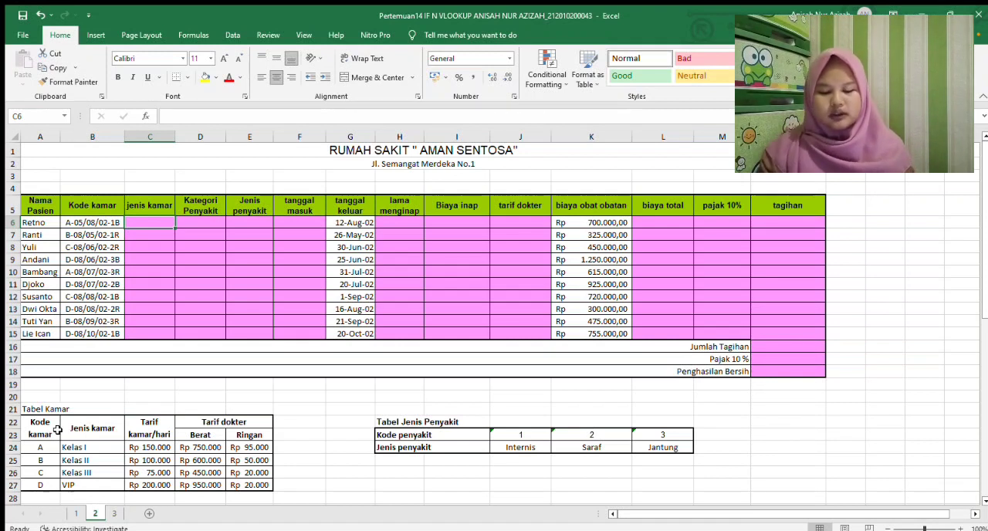
pyautogui.write('=VLOOKUP(')
pyautogui.scroll(-1, 57, 430)
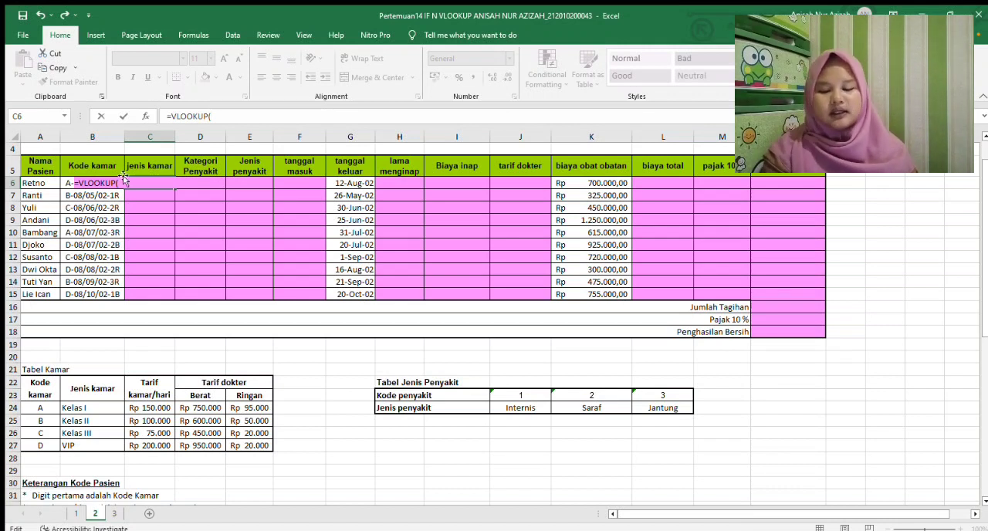
pyautogui.write('LEFT(')
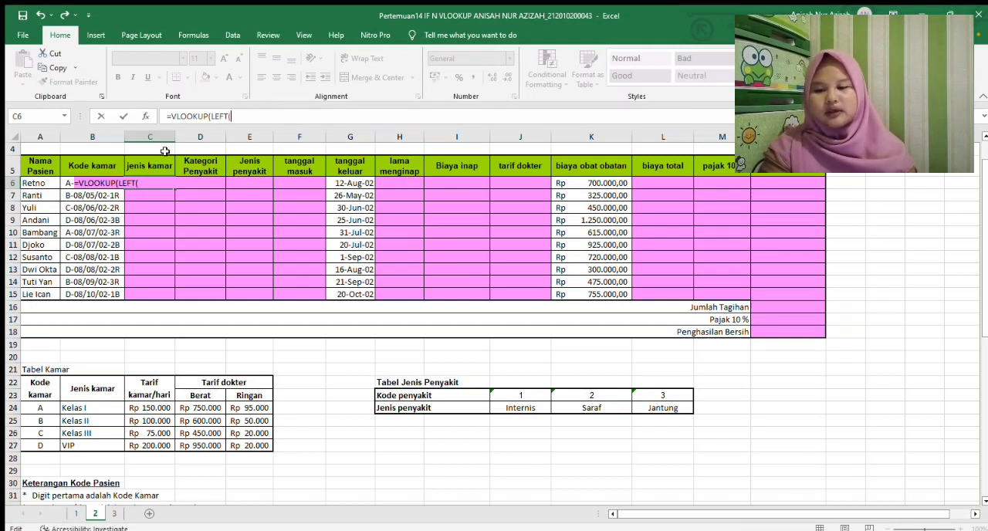
pyautogui.click(66, 184)
pyautogui.write(';1')
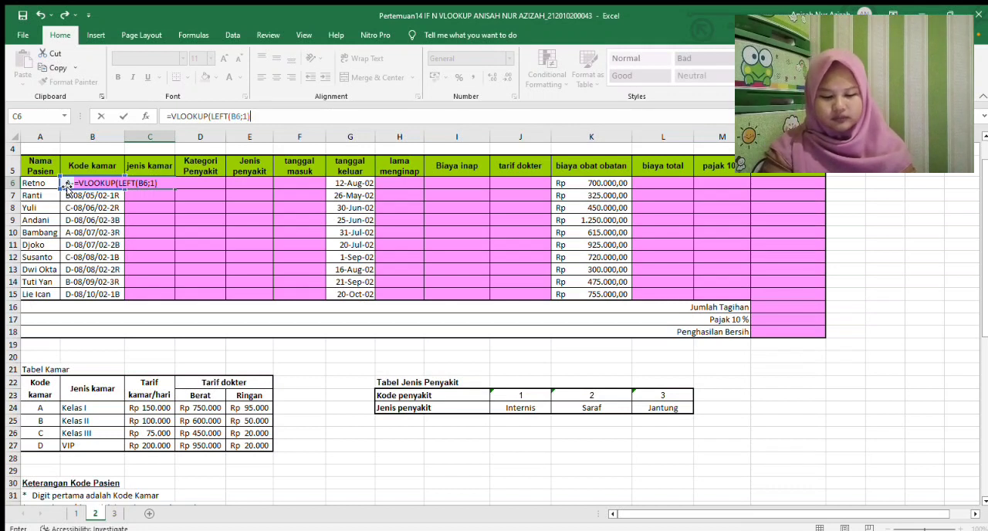
pyautogui.write(');')
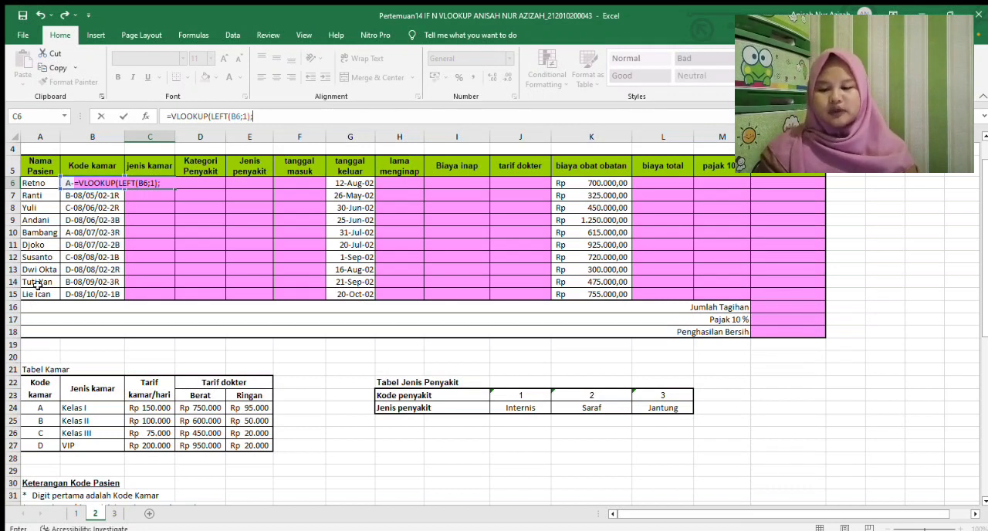
# Finish the C6 VLOOKUP with the Tabel Kamar range $A$22:$E$27, column 2 and FALSE, and copy it down to C15
pyautogui.click(37, 386)
pyautogui.moveTo(88, 407); pyautogui.dragTo(220, 446)
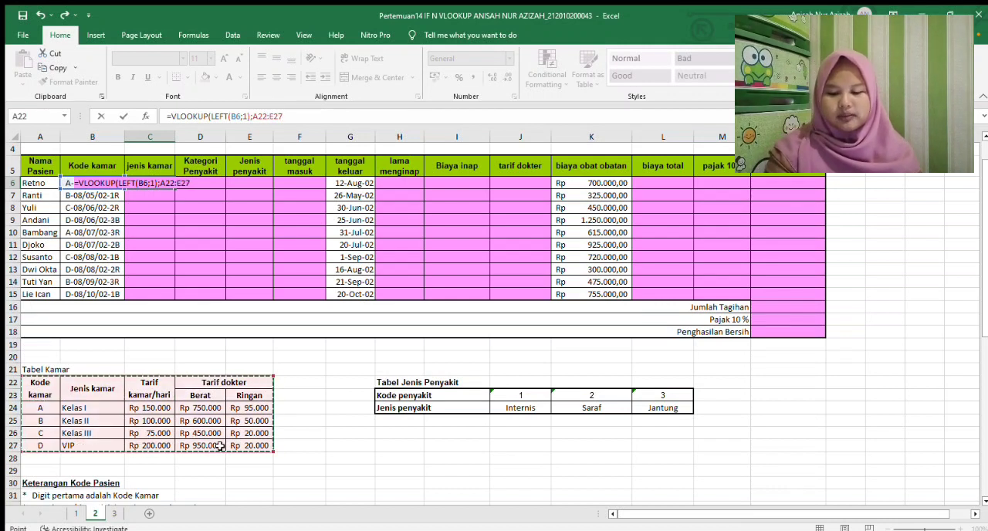
pyautogui.press('F4')
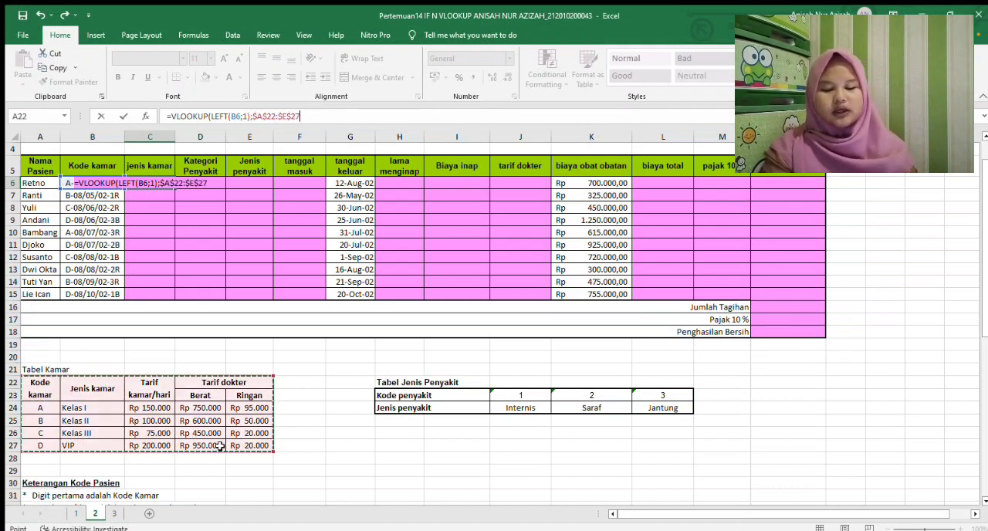
pyautogui.write(';')
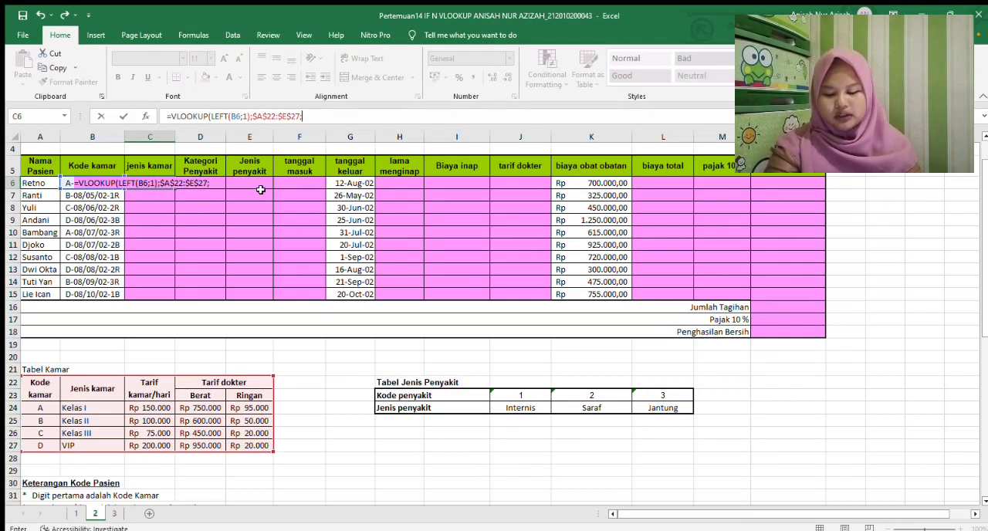
pyautogui.write('2')
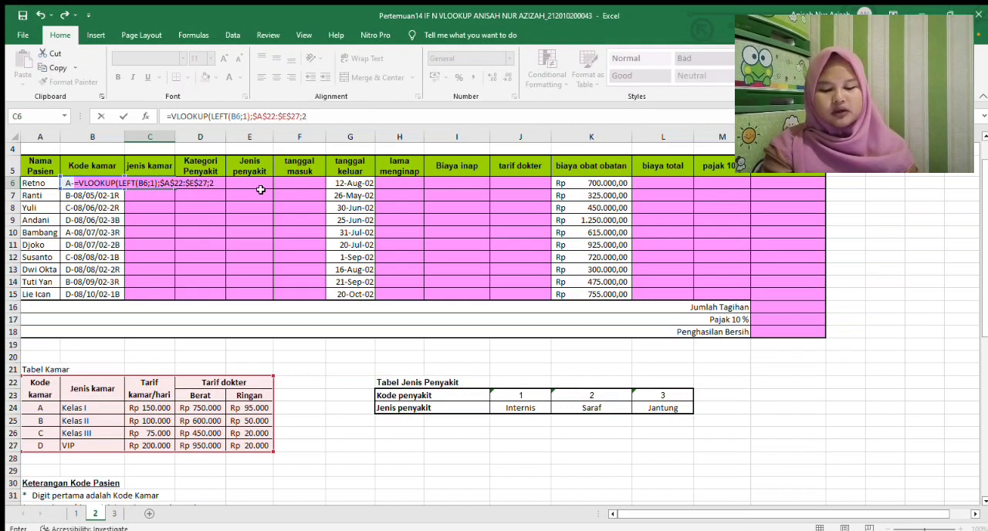
pyautogui.write(';FALSE')
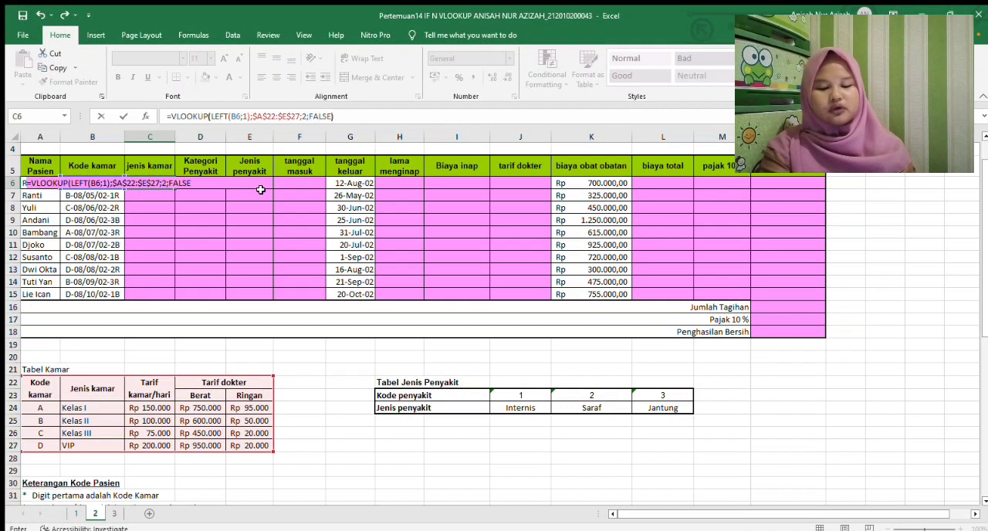
pyautogui.write(')')
pyautogui.press('Return')
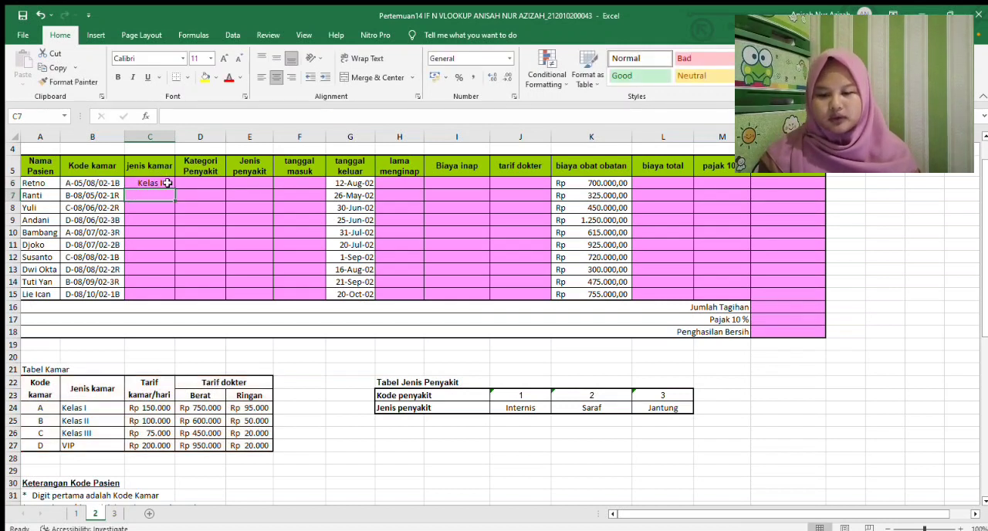
pyautogui.click(159, 183)
pyautogui.moveTo(175, 189); pyautogui.dragTo(174, 301)
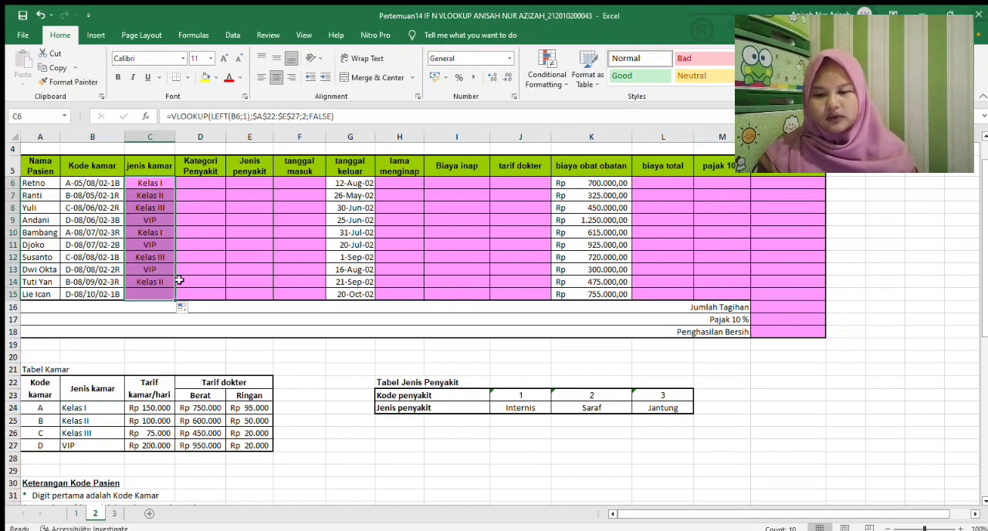
# Check the notes and start the Kategori Penyakit formula in D6 as an IF testing whether RIGHT(B6;1) equals "B"
pyautogui.click(215, 182)
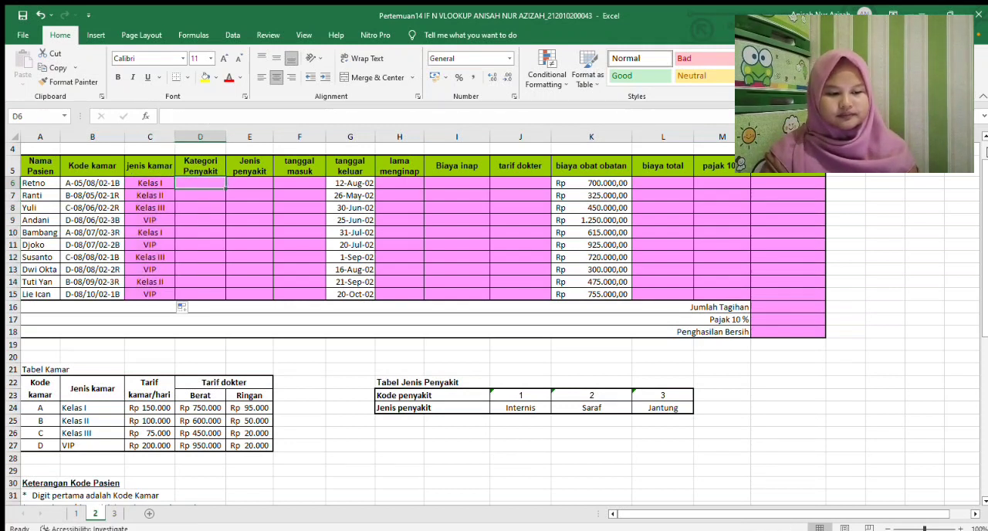
pyautogui.moveTo(979, 180); pyautogui.dragTo(975, 309)
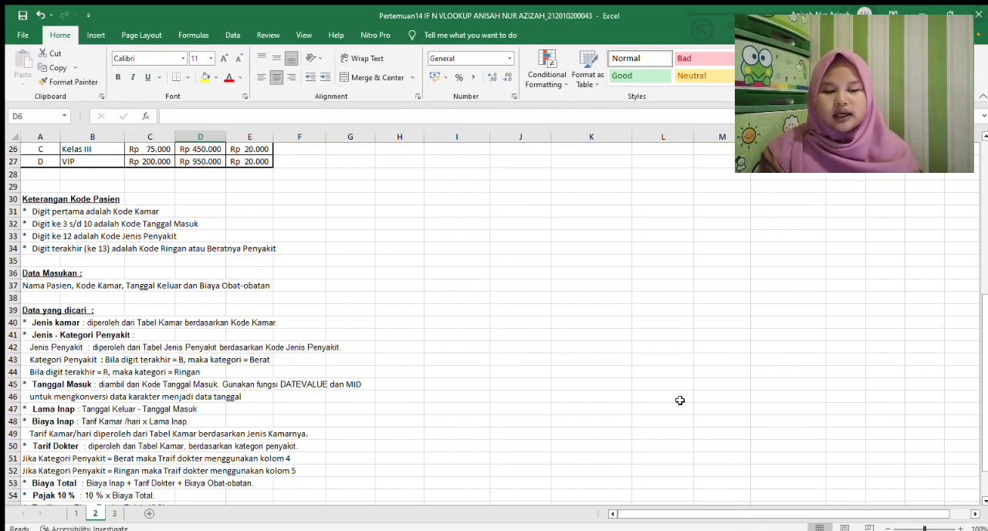
pyautogui.scroll(8, 985, 376)
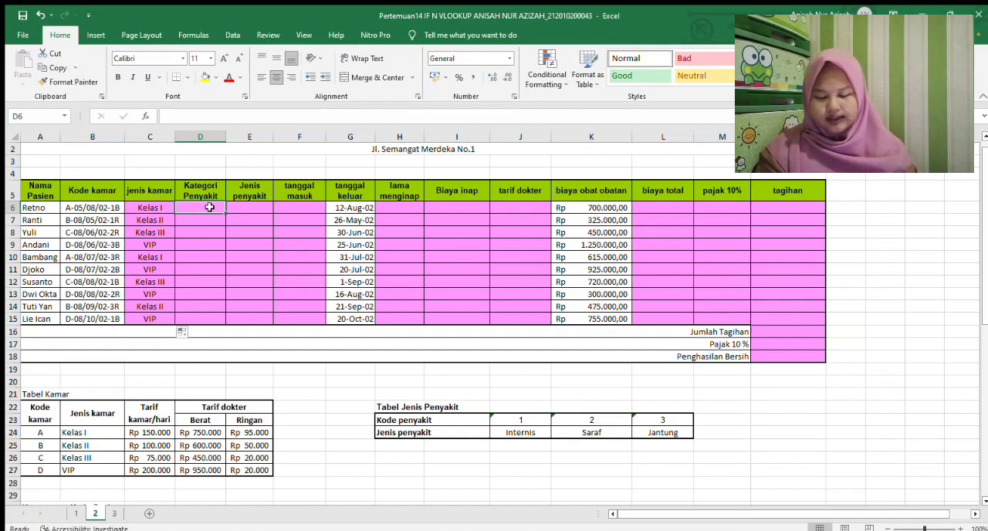
pyautogui.write('=IF')
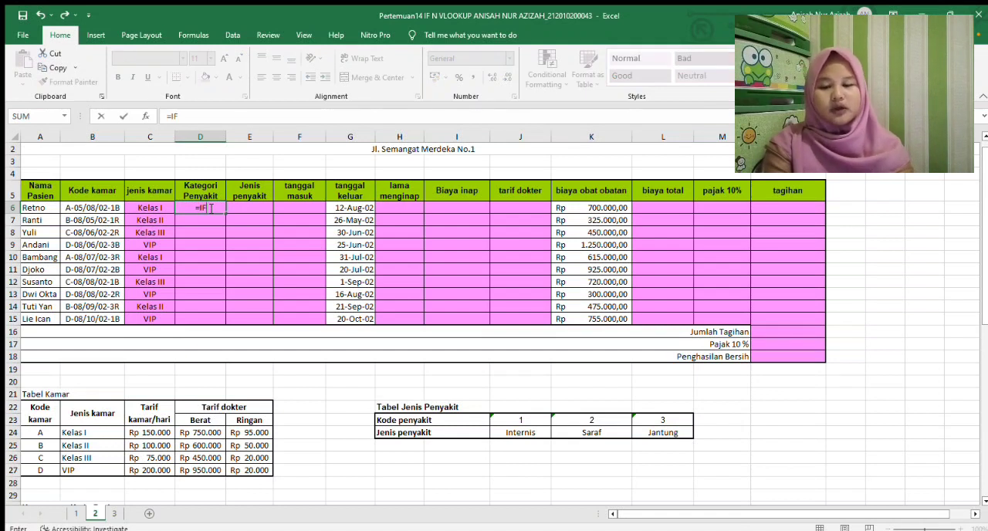
pyautogui.write('(RIG')
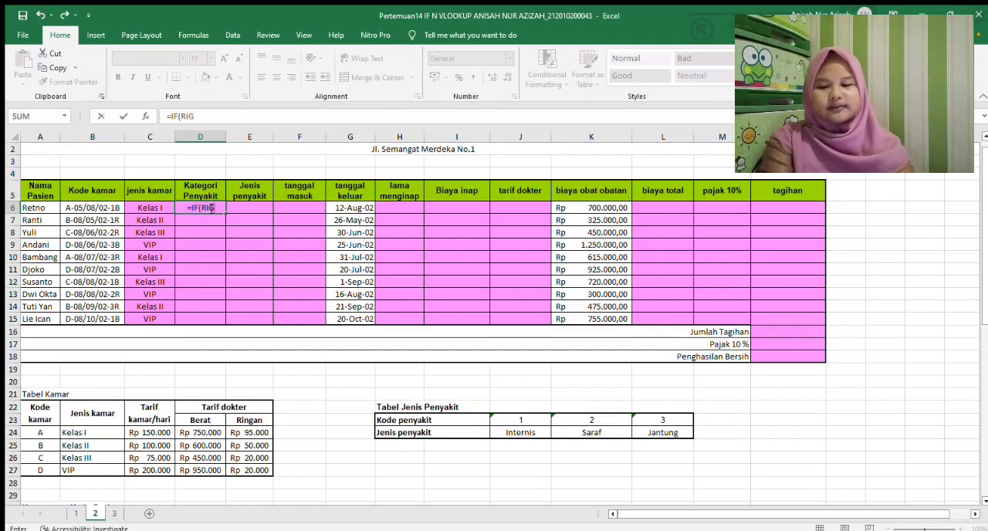
pyautogui.write('HT(')
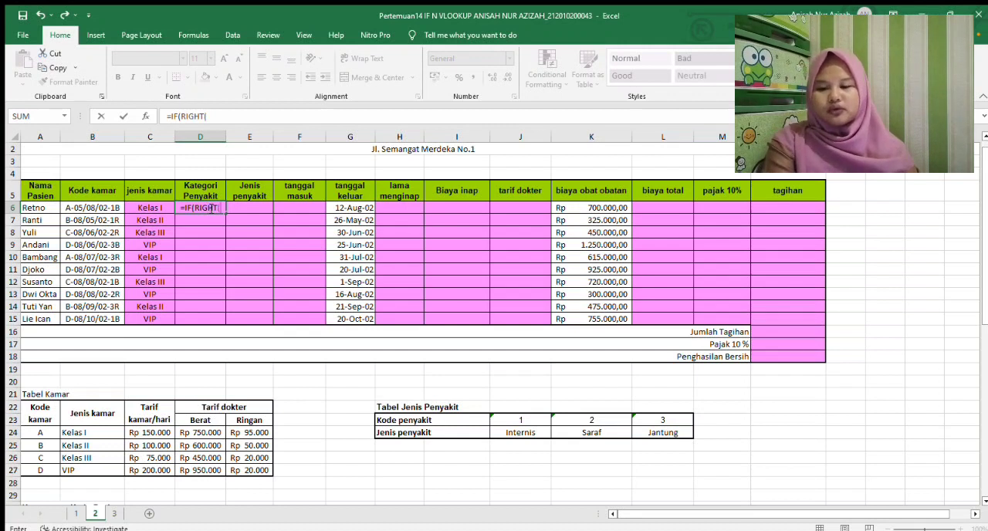
pyautogui.click(102, 207)
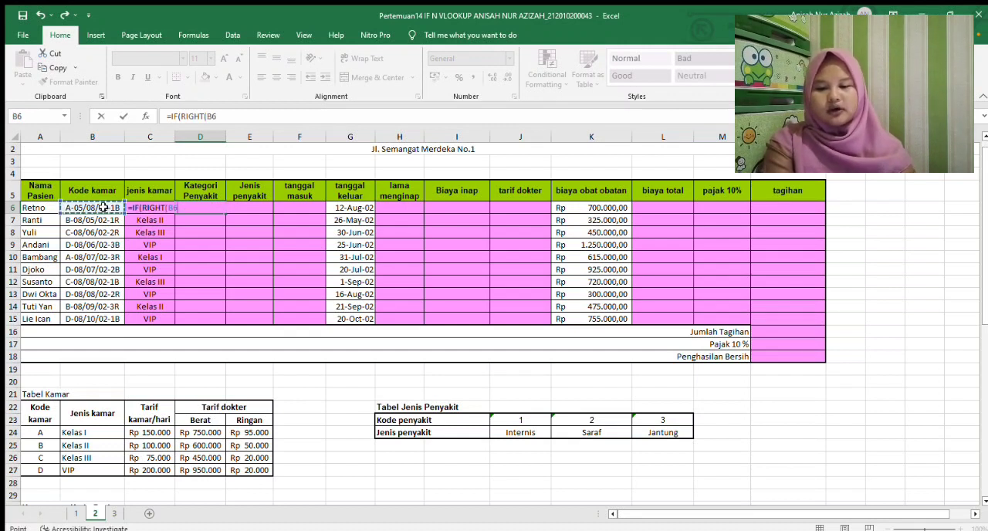
pyautogui.write(';1)=')
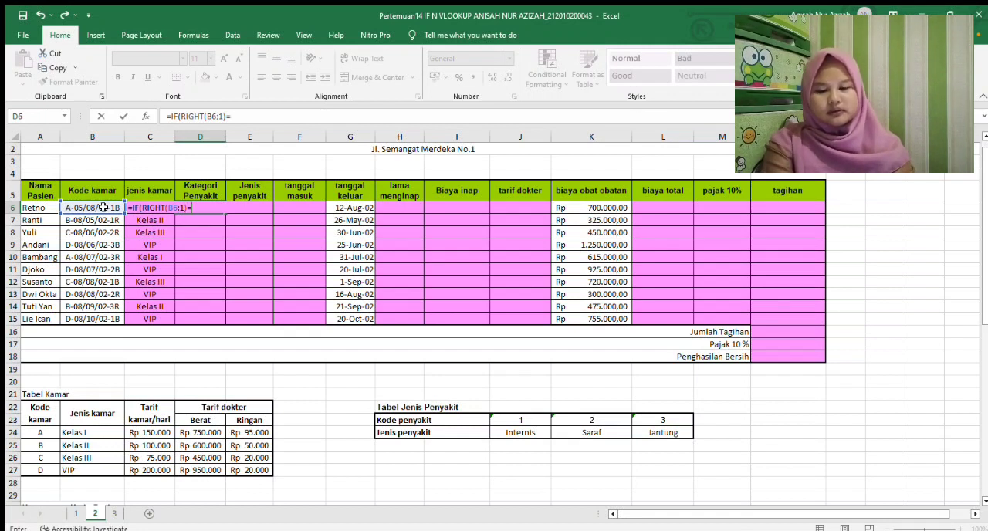
pyautogui.write('"B')
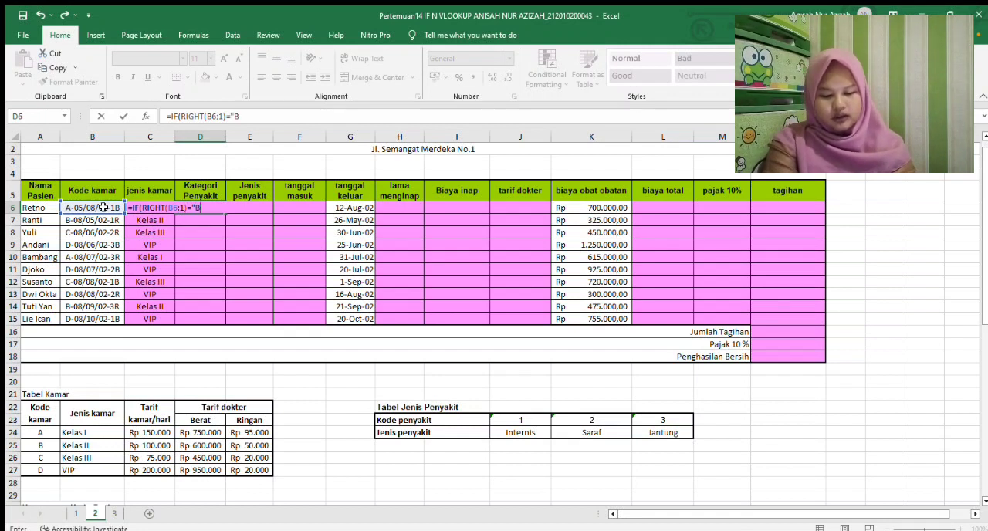
pyautogui.write('"')
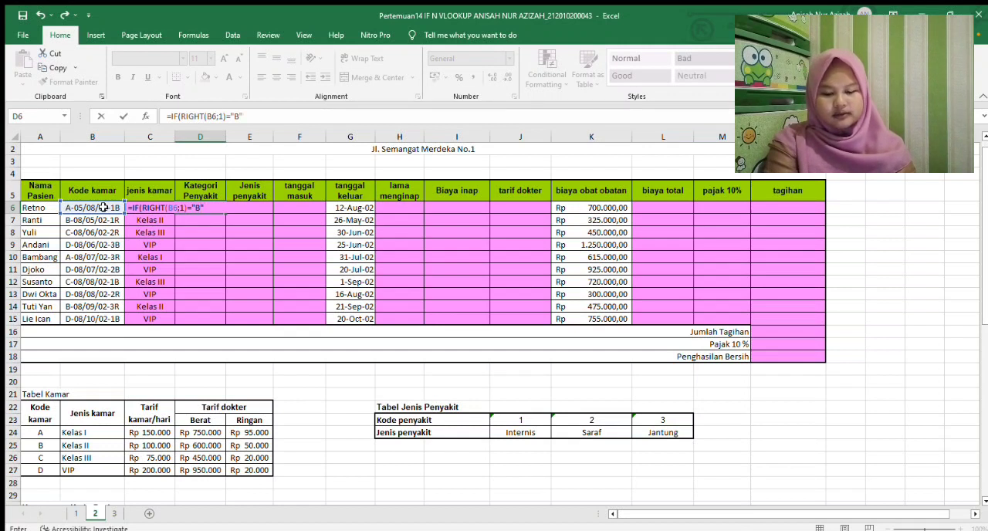
pyautogui.write(';"Berat')
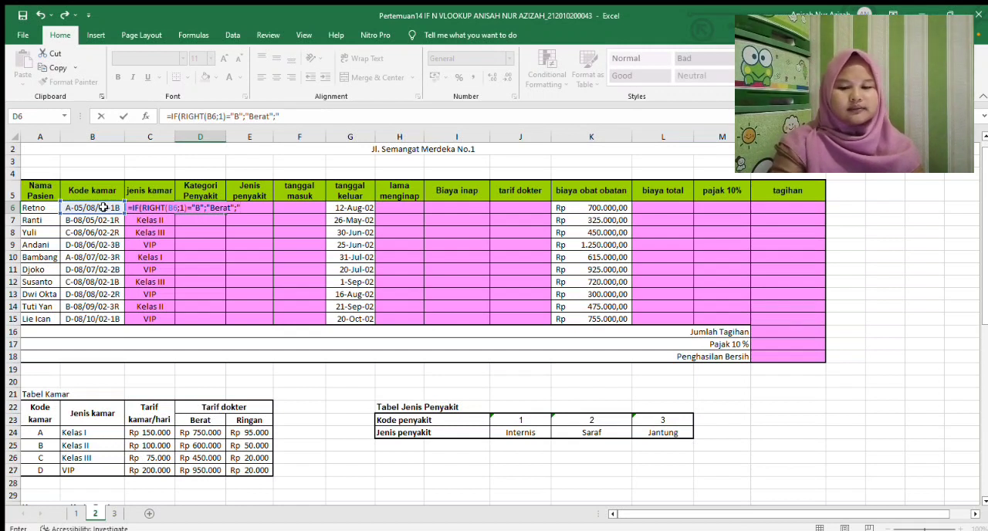
# Finish the D6 IF formula with the results "Berat" and "Ringan", and copy it down to D15
pyautogui.write('Ringan')
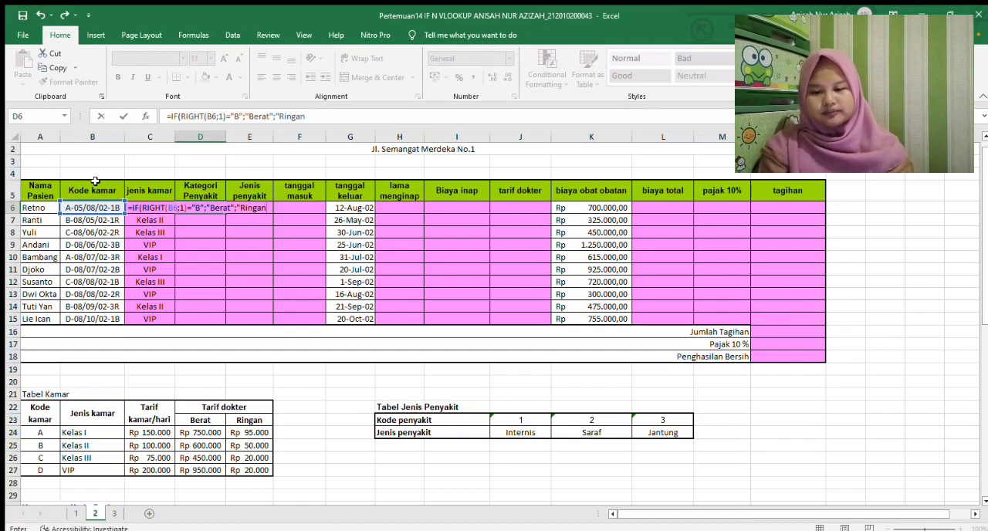
pyautogui.write('"')
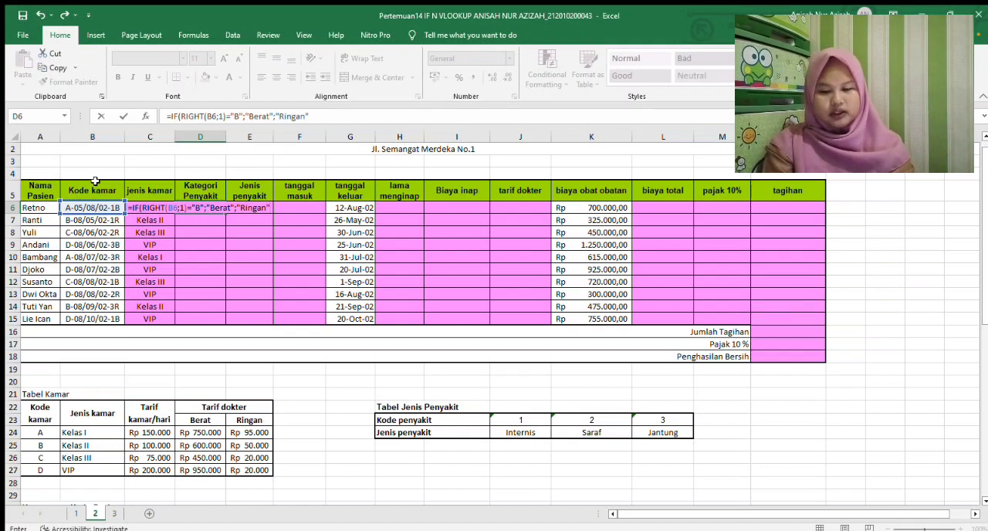
pyautogui.write(')')
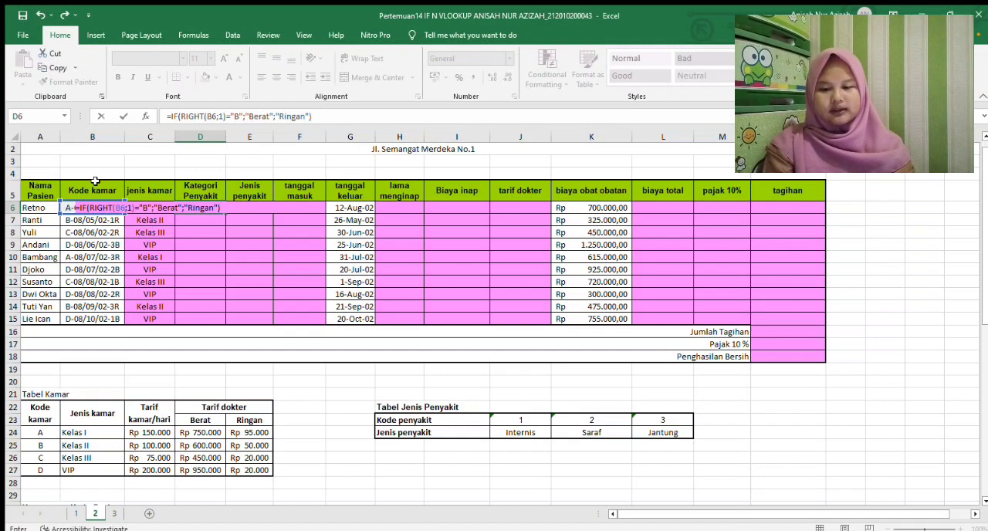
pyautogui.press('Return')
pyautogui.click(191, 207)
pyautogui.moveTo(224, 214); pyautogui.dragTo(224, 327)
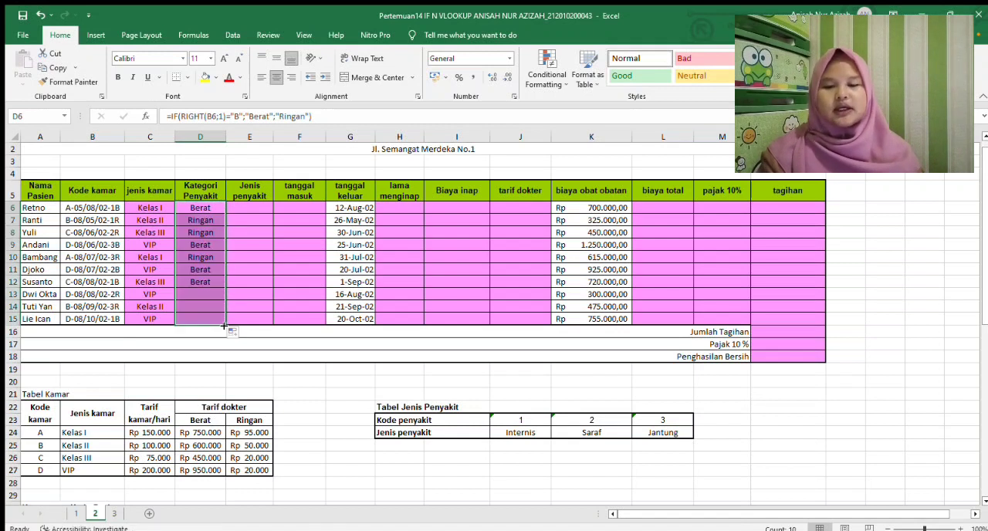
# Check the notes and start the Jenis penyakit formula in E6 as an HLOOKUP of MID(B6;12;1)
pyautogui.click(264, 209)
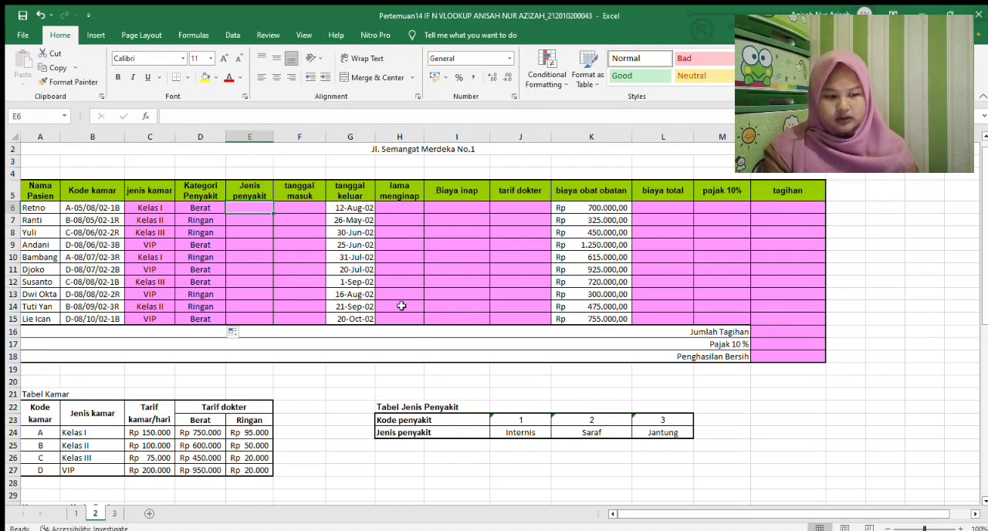
pyautogui.scroll(-8, 975, 386)
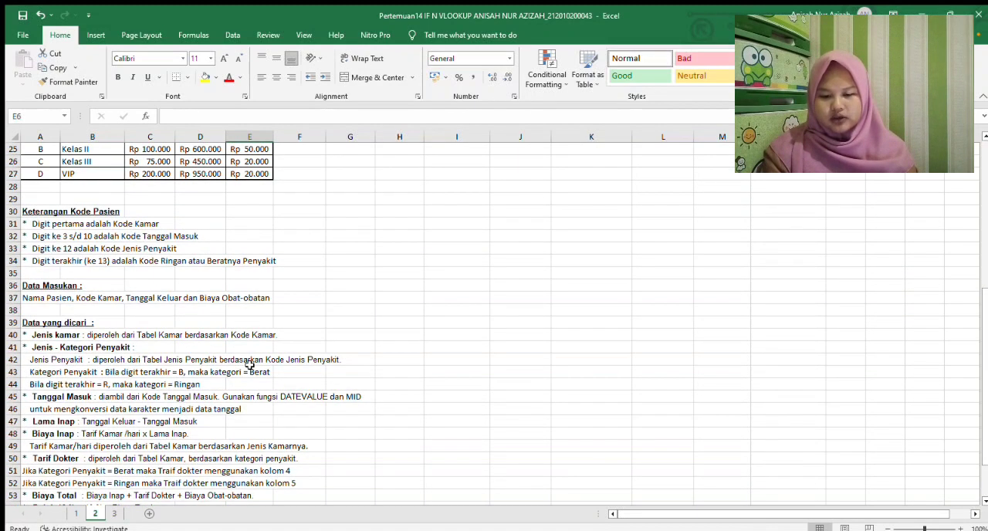
pyautogui.scroll(8, 944, 348)
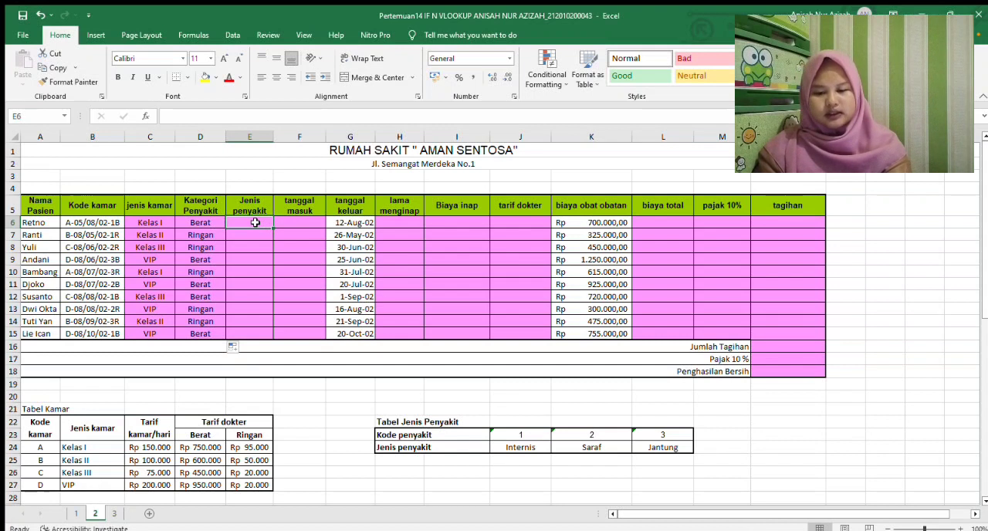
pyautogui.write('=HLOOKUP')
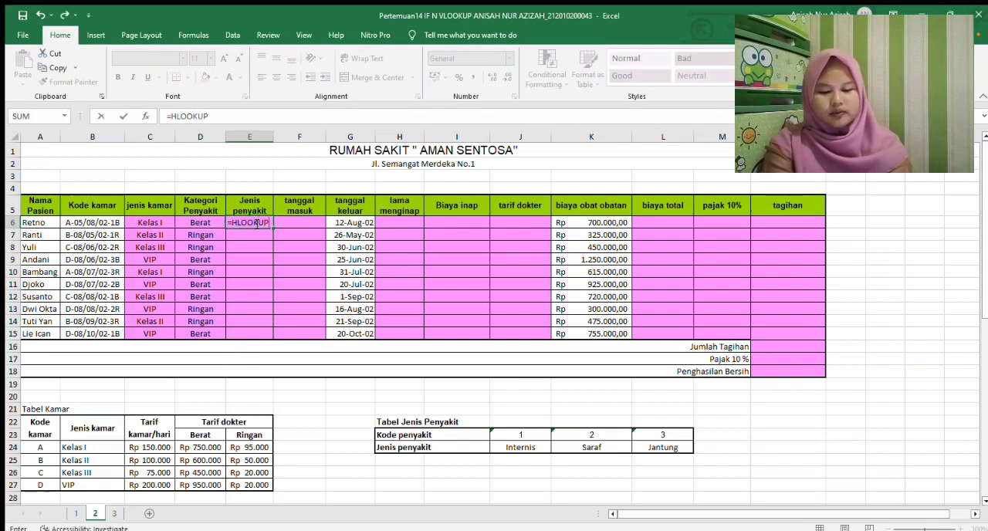
pyautogui.write('(')
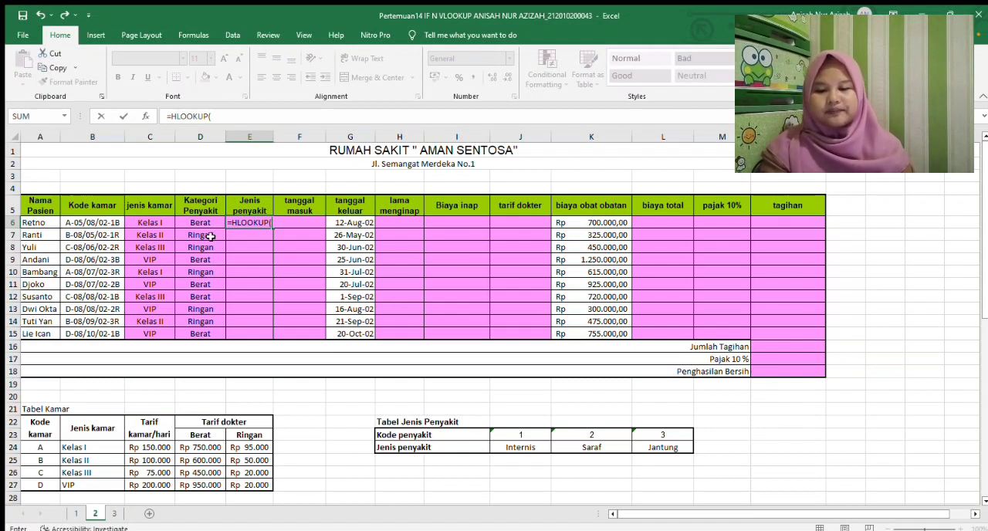
pyautogui.write('MID(')
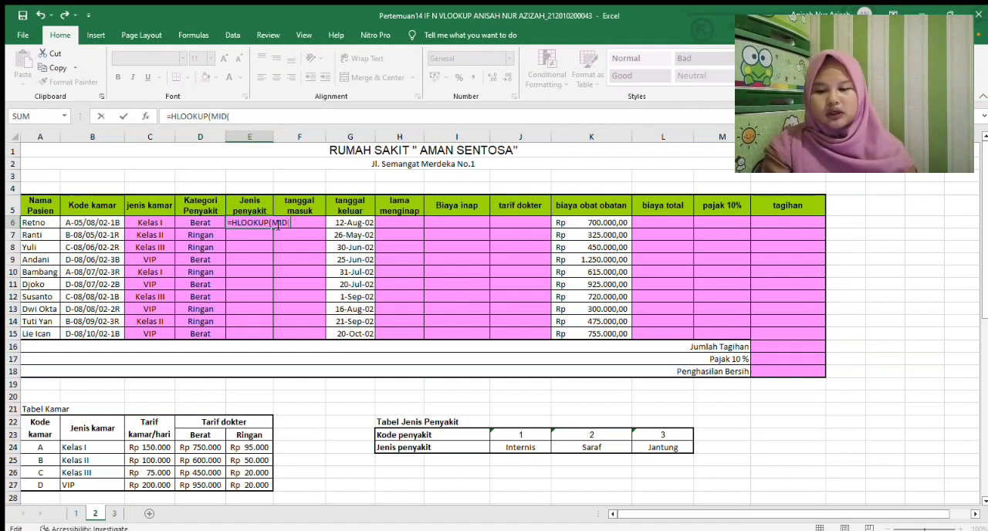
pyautogui.click(111, 223)
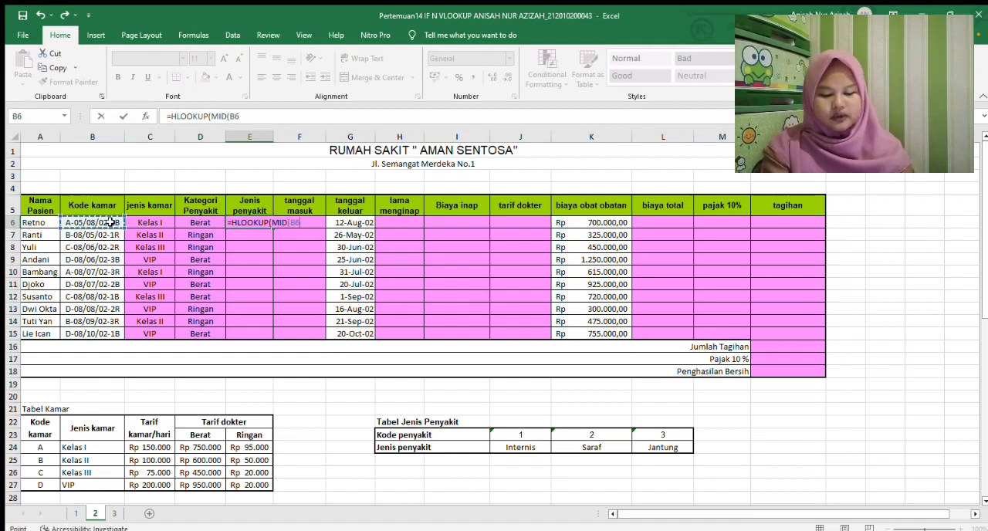
pyautogui.write(';12;1);')
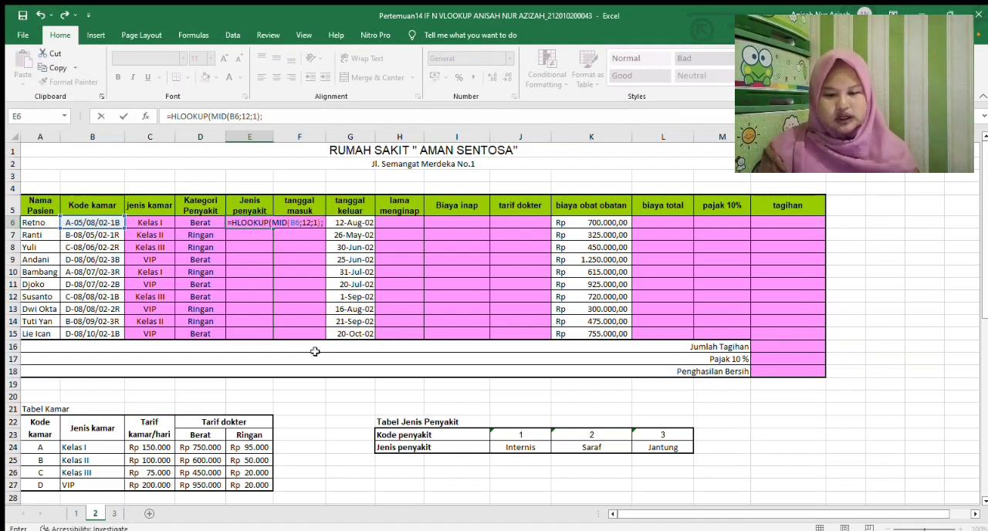
# Finish the E6 HLOOKUP with the Tabel Jenis Penyakit range $H$23:$L$24, row 2 and FALSE, and copy it down to E15
pyautogui.click(428, 433)
pyautogui.moveTo(428, 432); pyautogui.dragTo(644, 448)
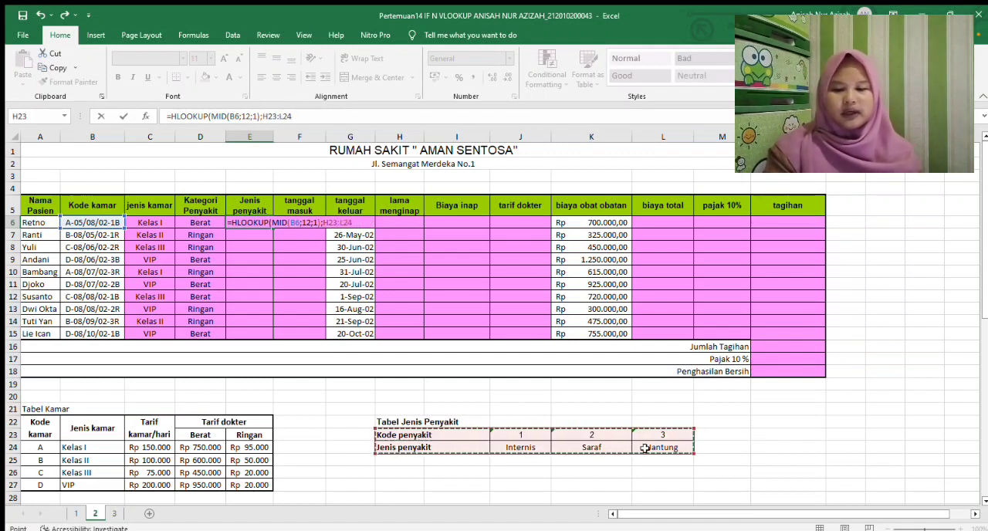
pyautogui.press('F4')
pyautogui.write(';2')
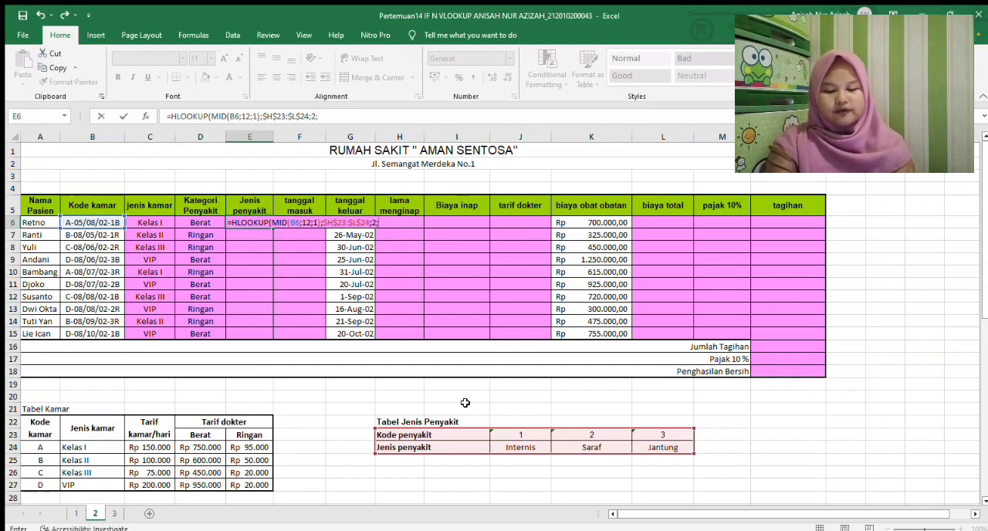
pyautogui.write('ALS')
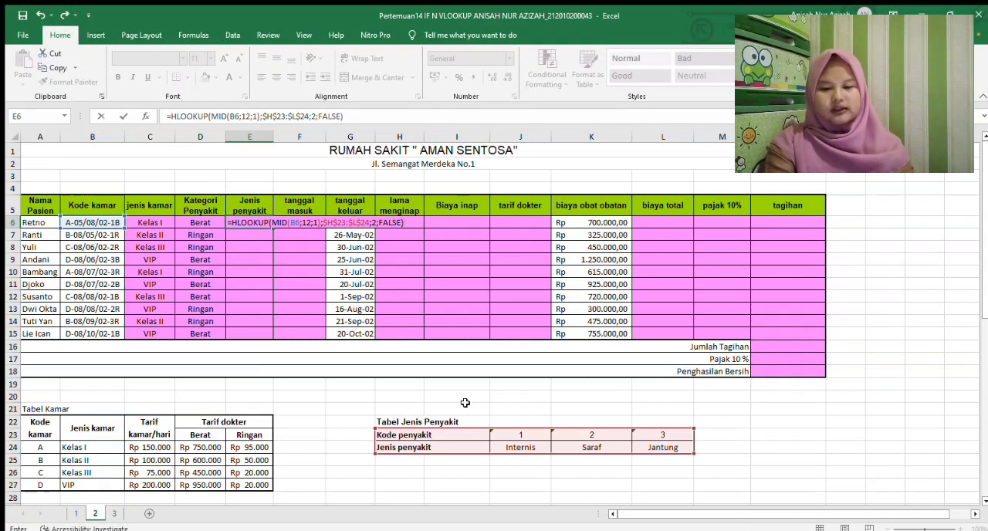
pyautogui.write('E)')
pyautogui.press('Return')
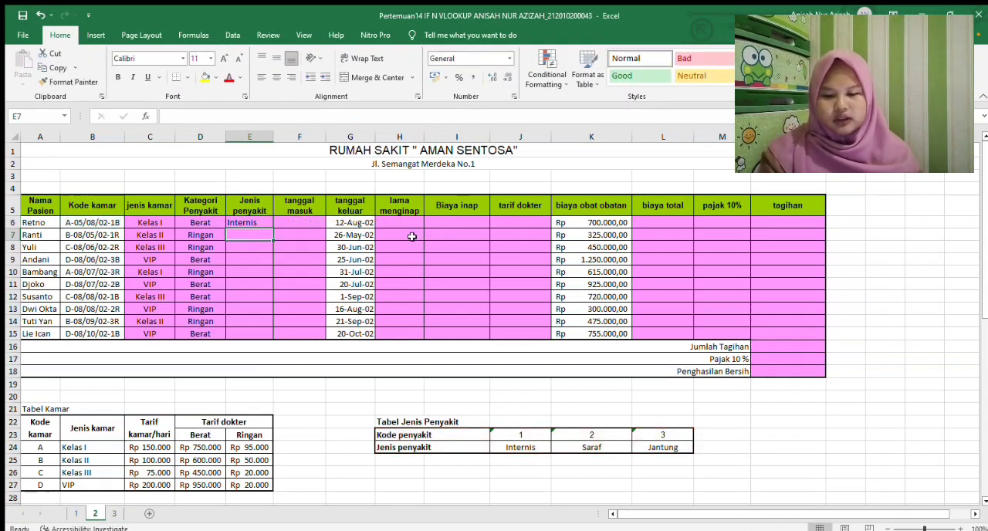
pyautogui.click(265, 222)
pyautogui.moveTo(270, 226); pyautogui.dragTo(260, 338)
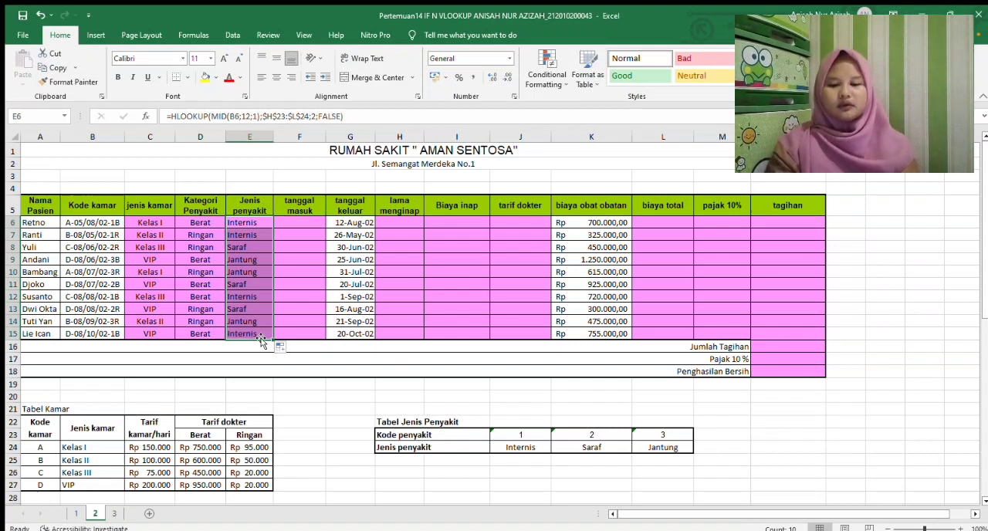
# Check the Tanggal Masuk note and start the tanggal masuk formula in F6 as a DATEVALUE of MID on B6
pyautogui.click(291, 224)
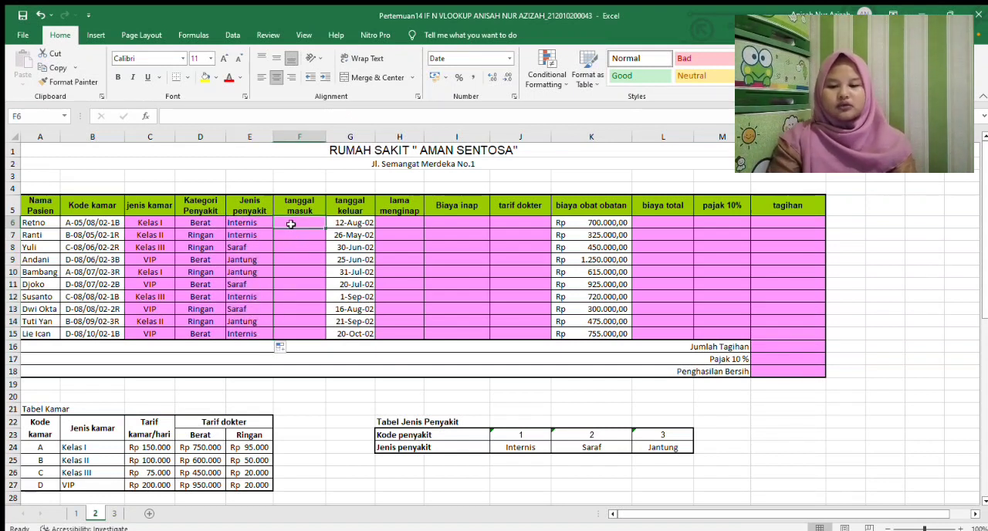
pyautogui.moveTo(984, 182); pyautogui.dragTo(980, 386)
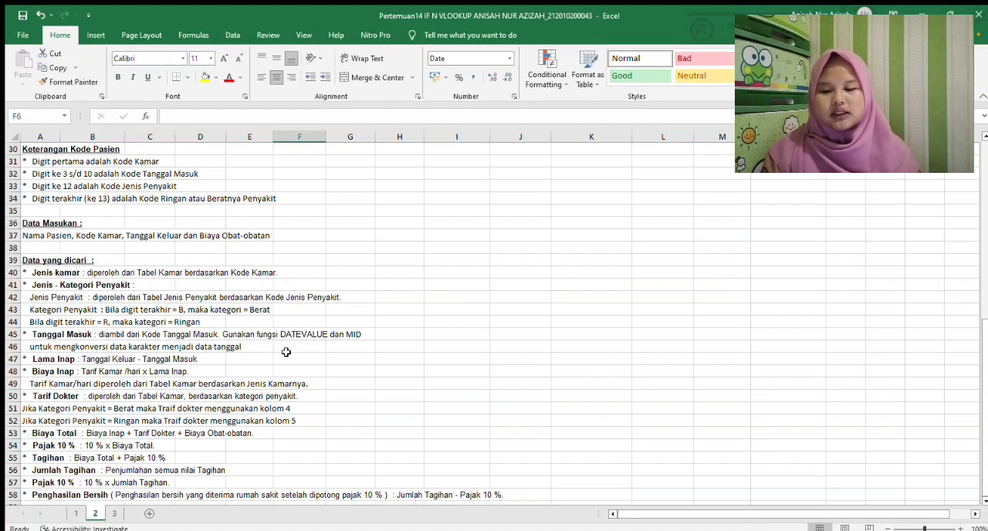
pyautogui.moveTo(984, 347); pyautogui.dragTo(986, 170)
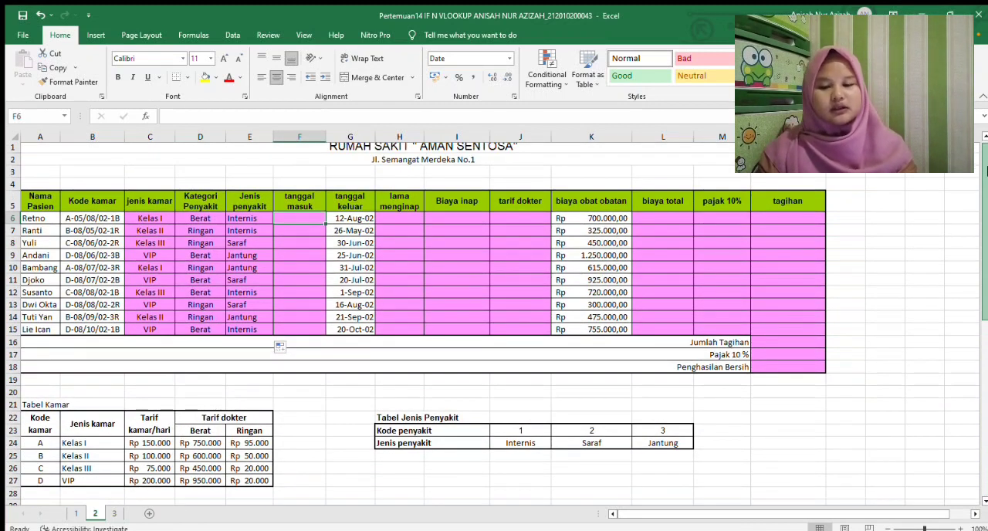
pyautogui.write('=DATEV')
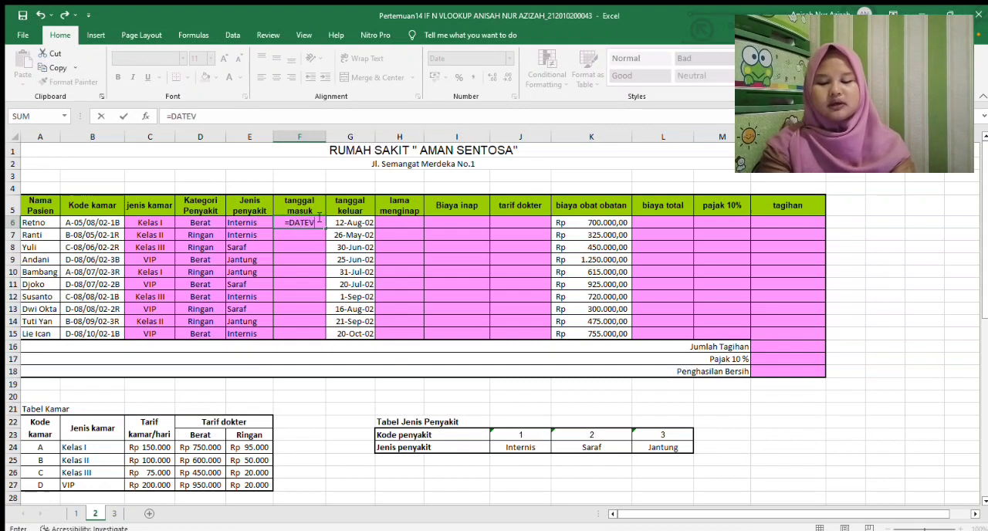
pyautogui.write('ALUE(')
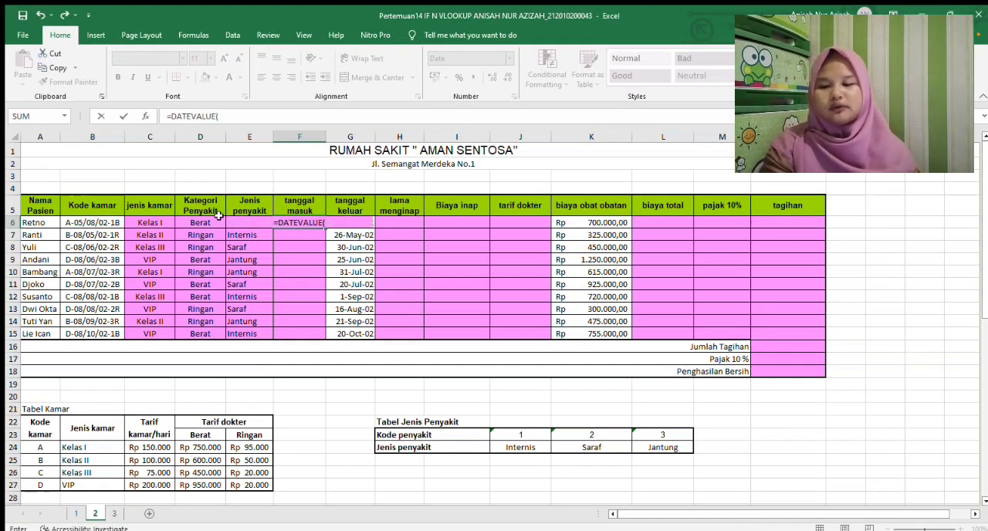
pyautogui.write('MID(')
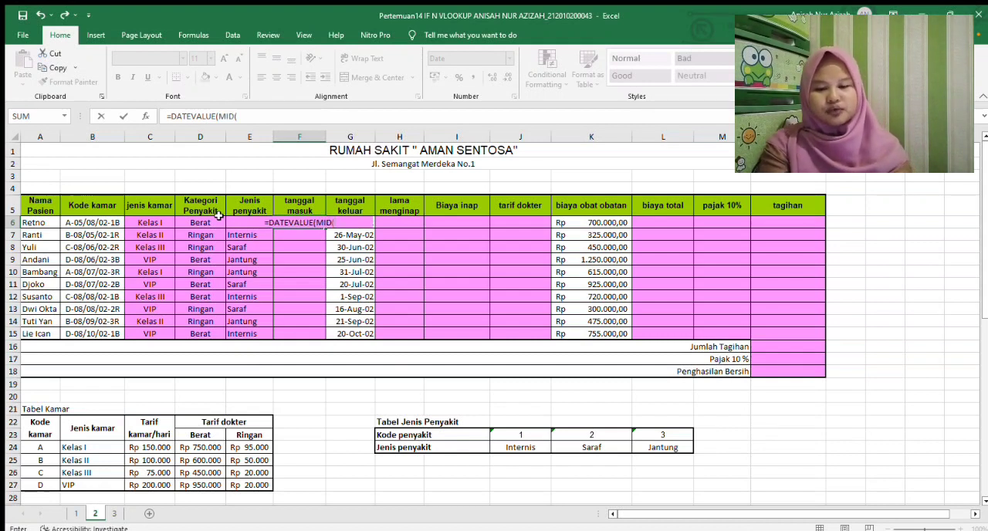
pyautogui.click(88, 226)
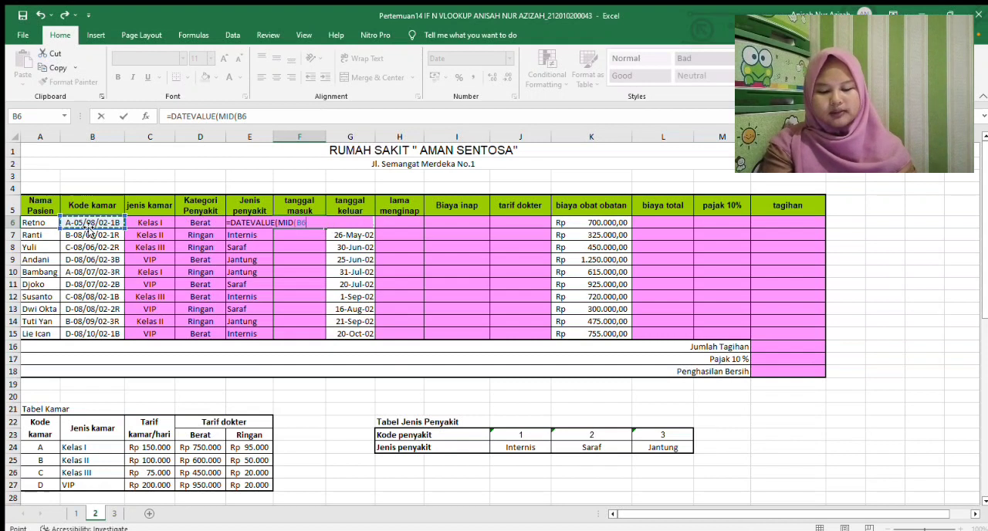
pyautogui.write(';3;8')
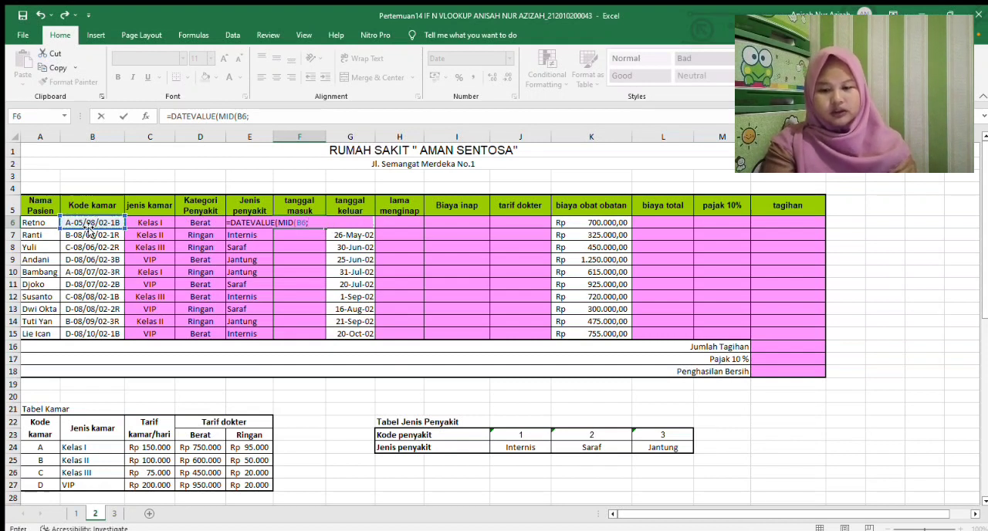
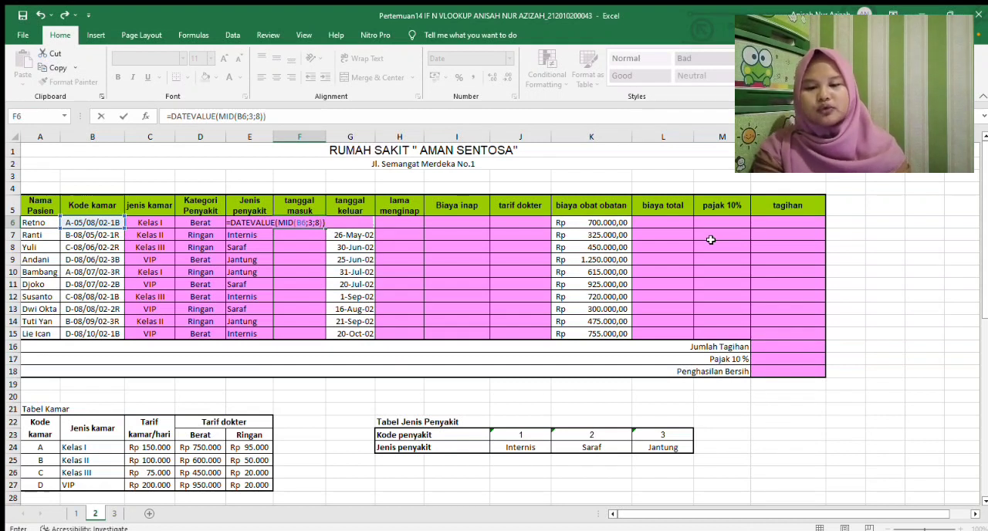
# Enter the F6 formula =DATEVALUE(MID(B6;3;8)) and copy it down to F15
pyautogui.press('Return')
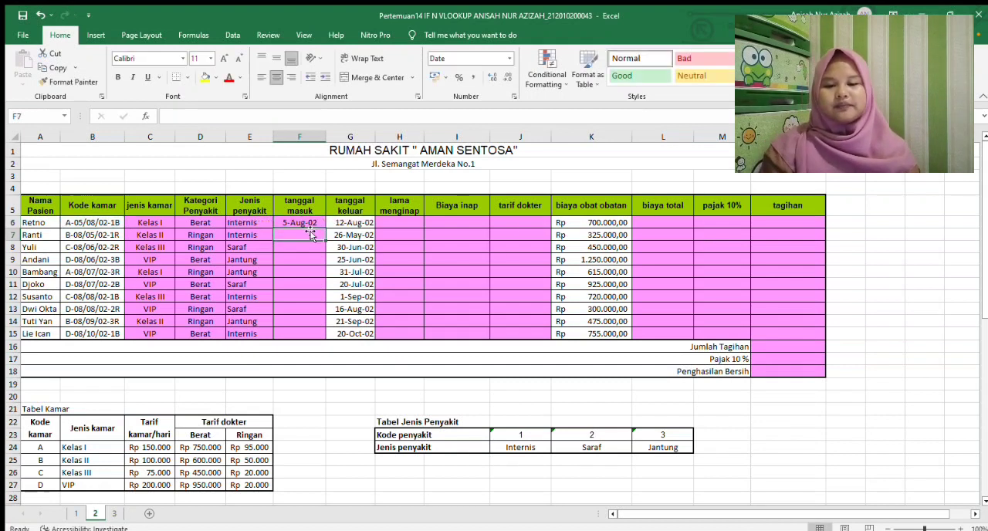
pyautogui.click(306, 224)
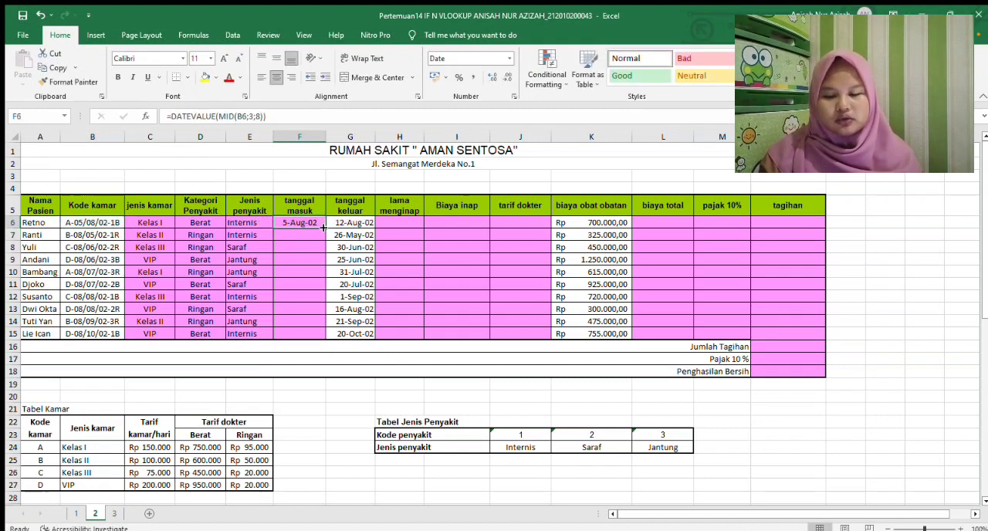
pyautogui.moveTo(325, 227); pyautogui.dragTo(315, 339)
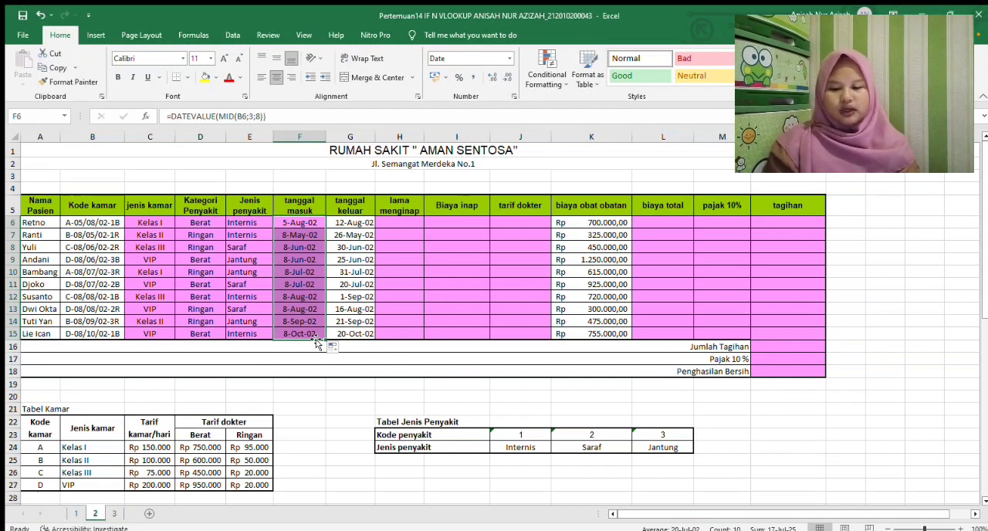
# Check the Lama Inap note, calculate lama menginap in H6 as G6-F6, and copy the formula down to H15
pyautogui.click(410, 220)
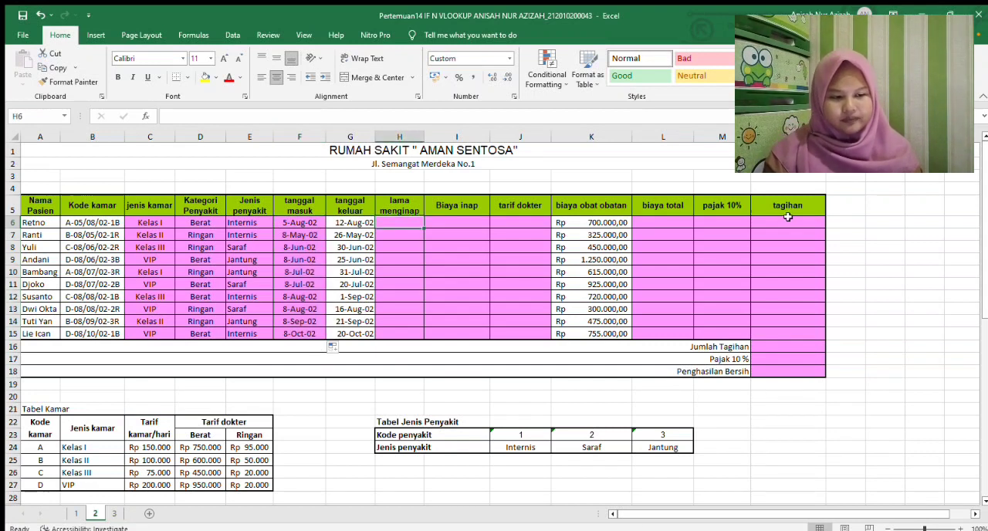
pyautogui.moveTo(981, 144); pyautogui.dragTo(977, 331)
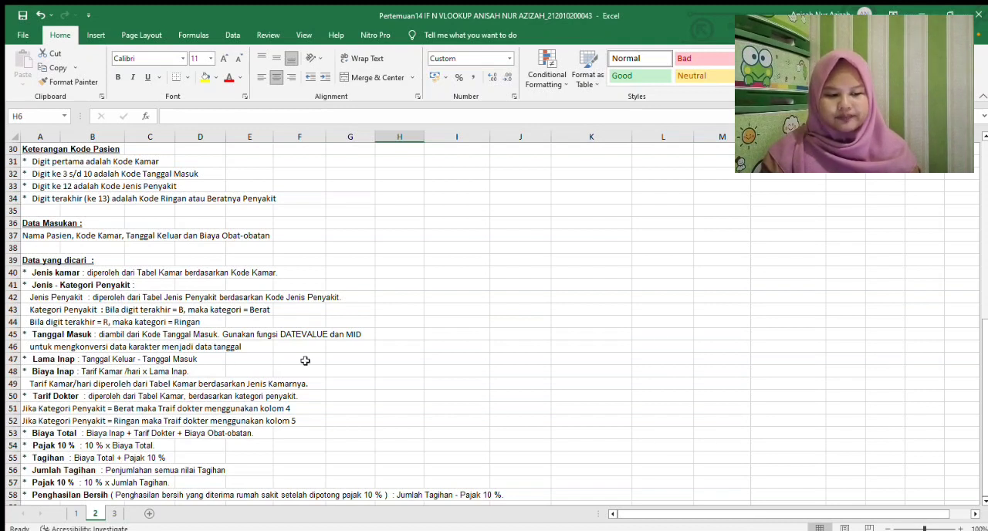
pyautogui.moveTo(980, 336); pyautogui.dragTo(979, 166)
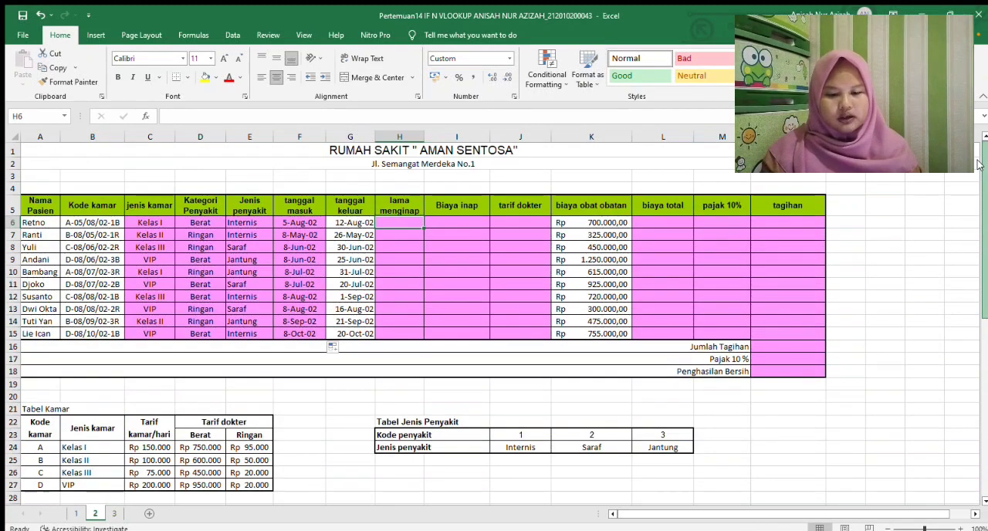
pyautogui.write('=')
pyautogui.click(360, 222)
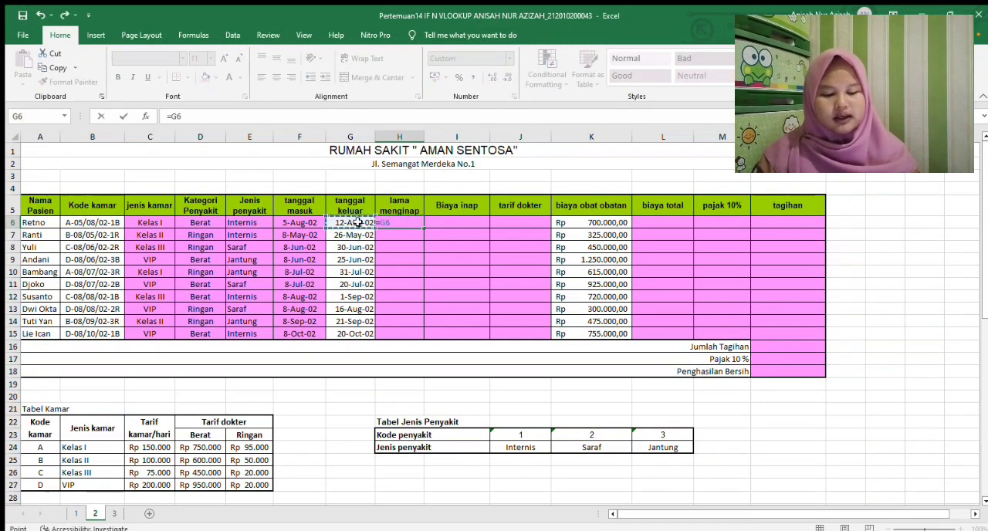
pyautogui.write('-')
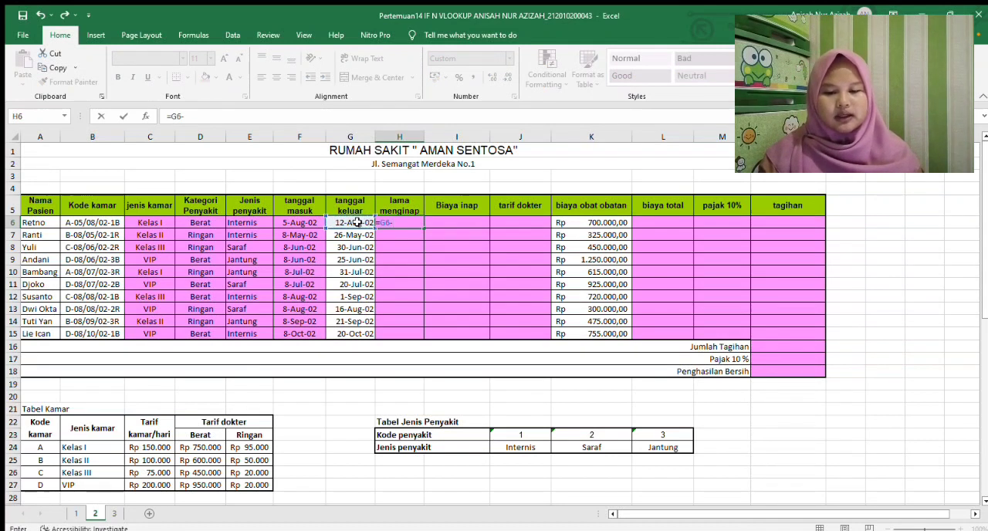
pyautogui.click(309, 223)
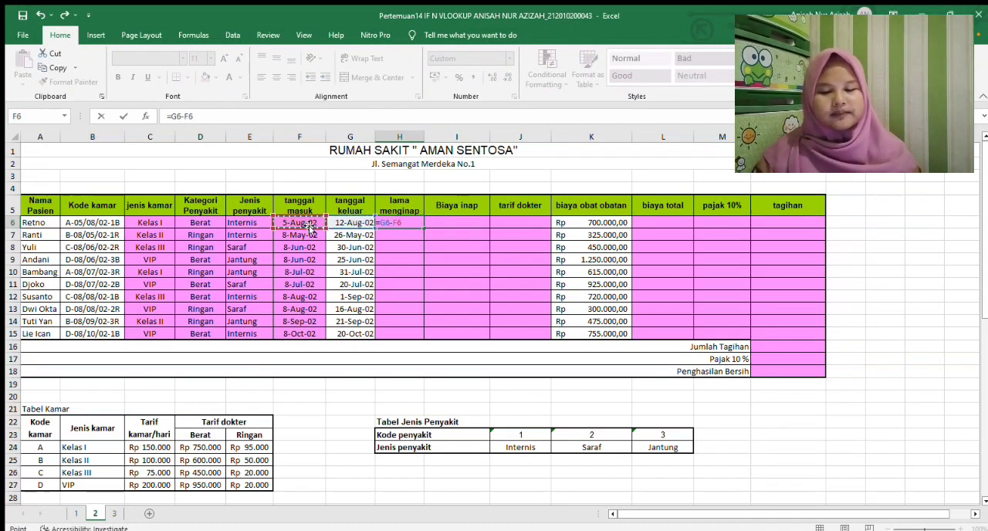
pyautogui.press('Return')
pyautogui.click(397, 222)
pyautogui.moveTo(423, 227); pyautogui.dragTo(419, 338)
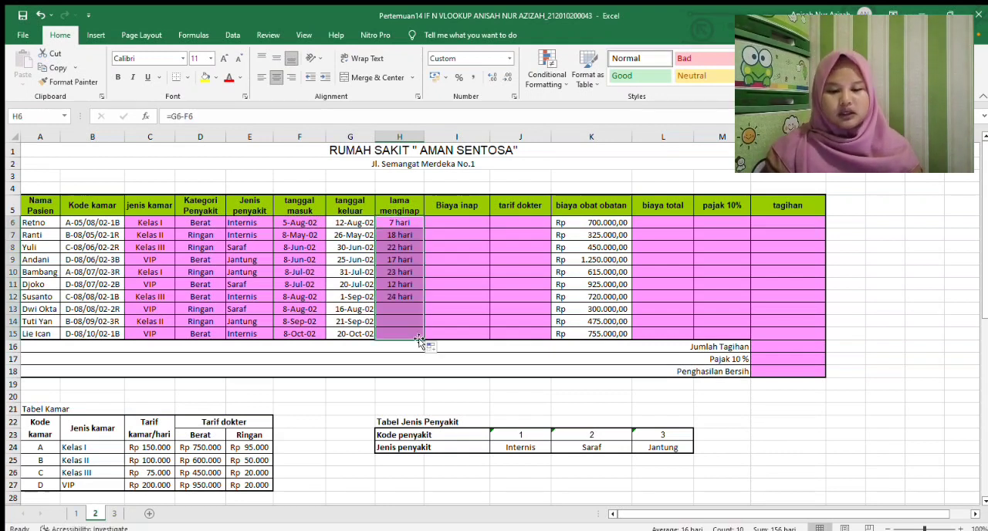
# Check the Biaya Inap note and start the Biaya inap formula in I6 as a VLOOKUP of LEFT(B6;1)
pyautogui.click(460, 219)
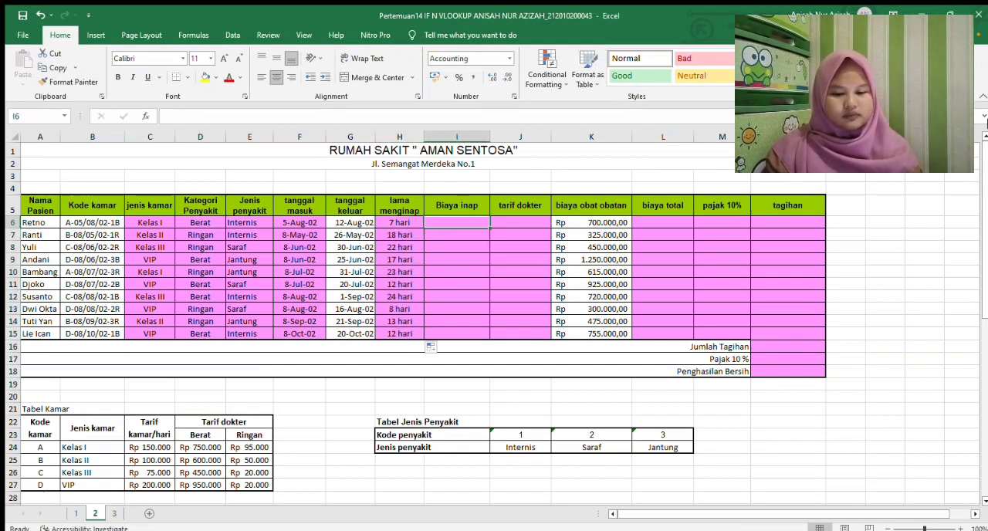
pyautogui.moveTo(985, 154); pyautogui.dragTo(984, 344)
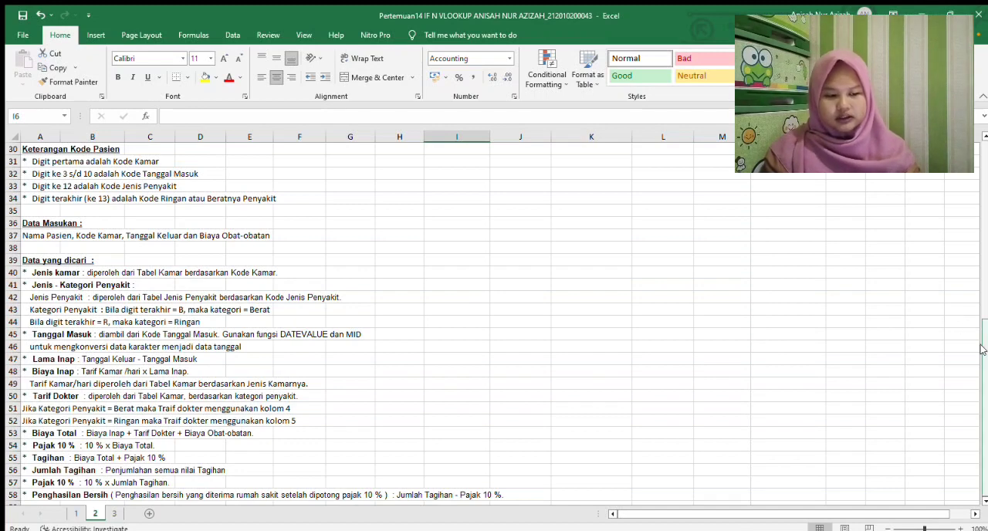
pyautogui.moveTo(982, 350); pyautogui.dragTo(979, 186)
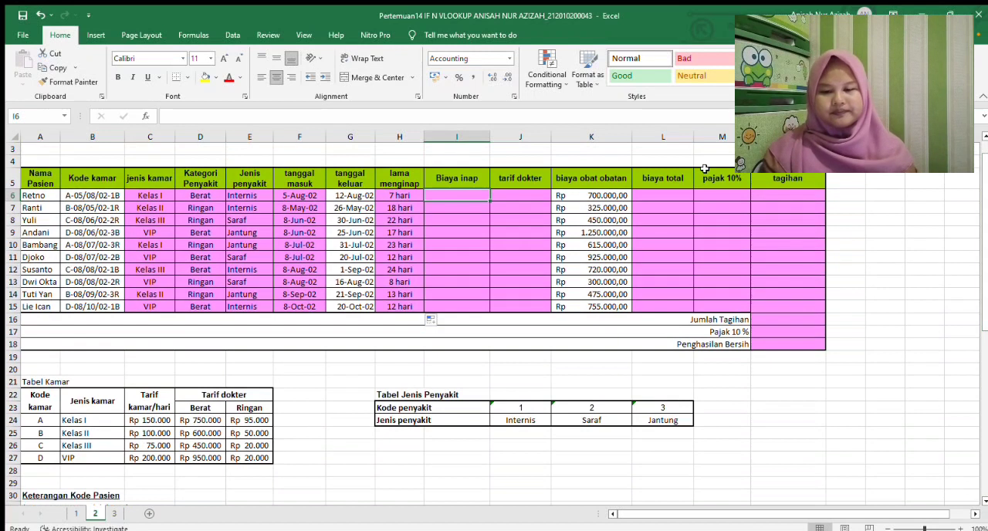
pyautogui.click(386, 115)
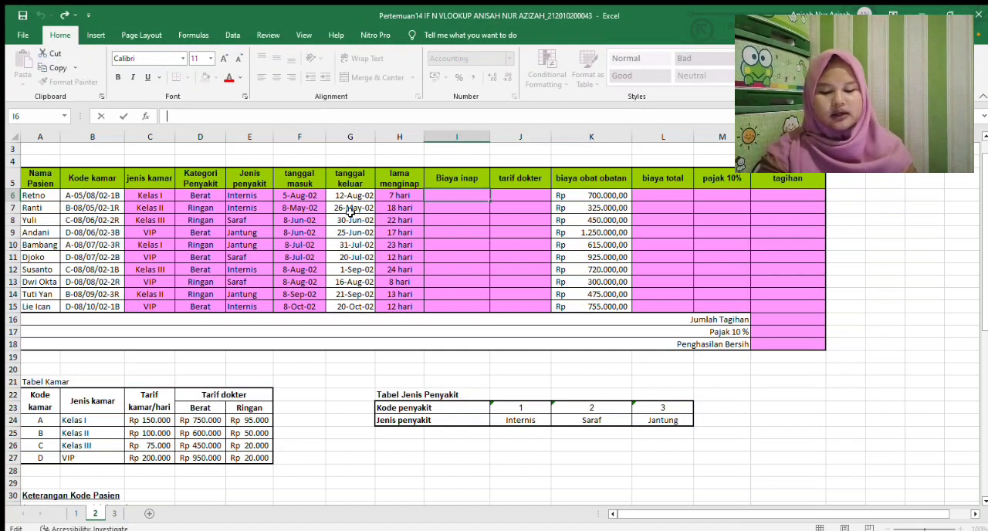
pyautogui.write('=VL')
pyautogui.write('OOKUP')
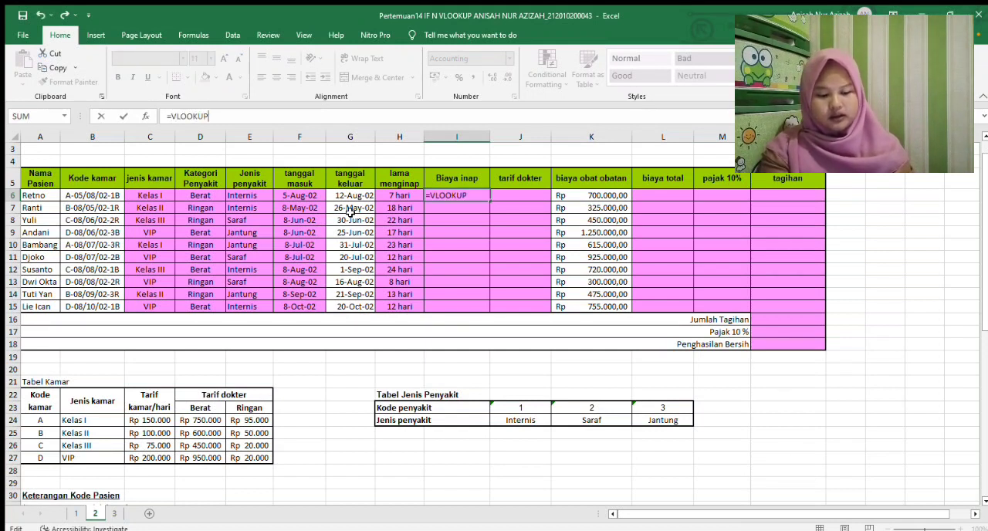
pyautogui.write('(')
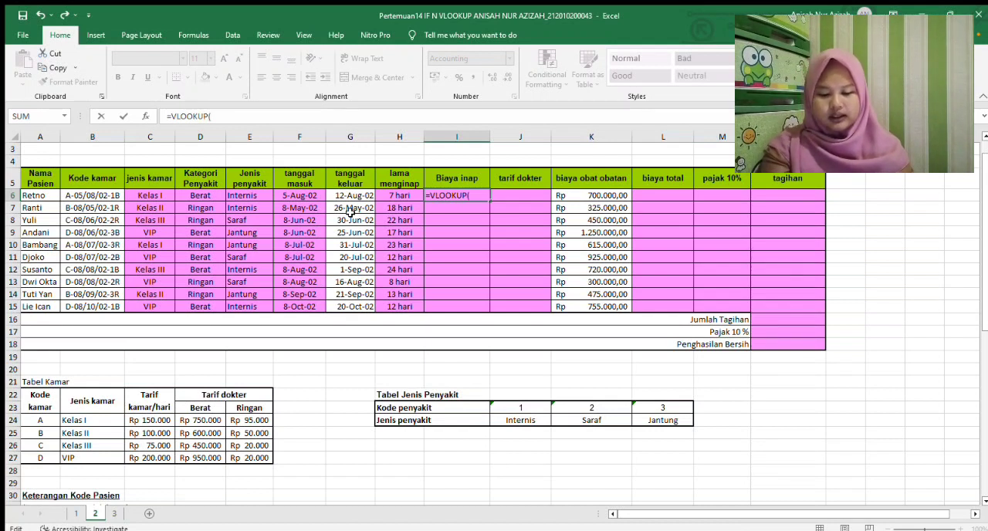
pyautogui.write('LEFT')
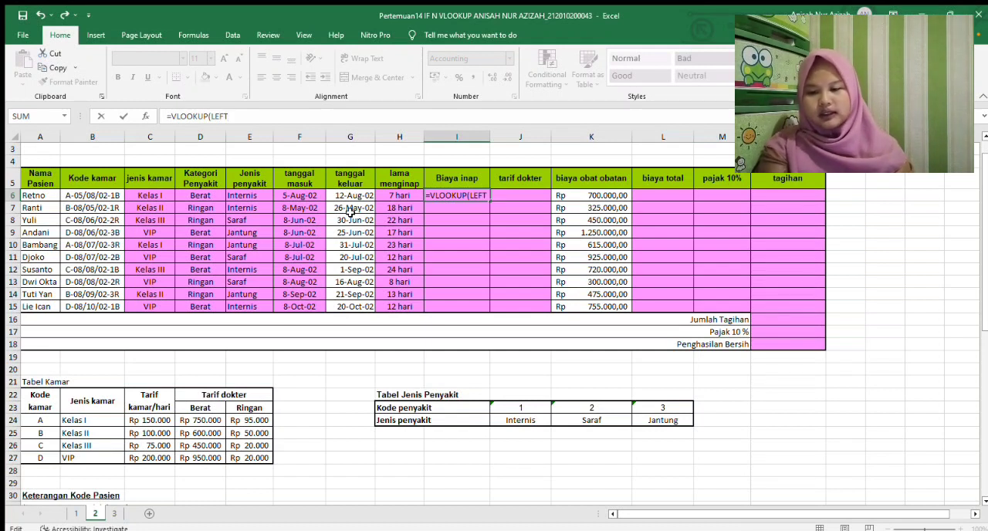
pyautogui.write('(')
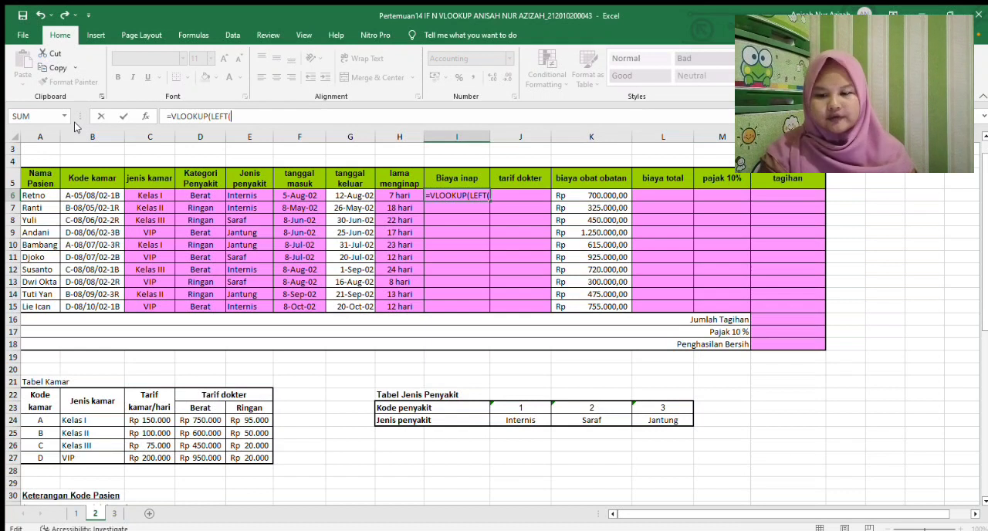
pyautogui.click(83, 196)
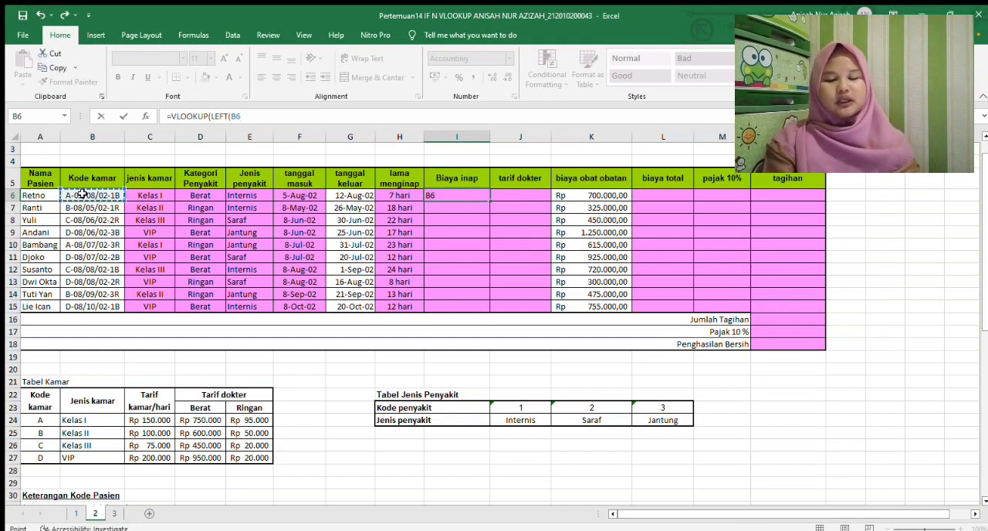
pyautogui.write(';')
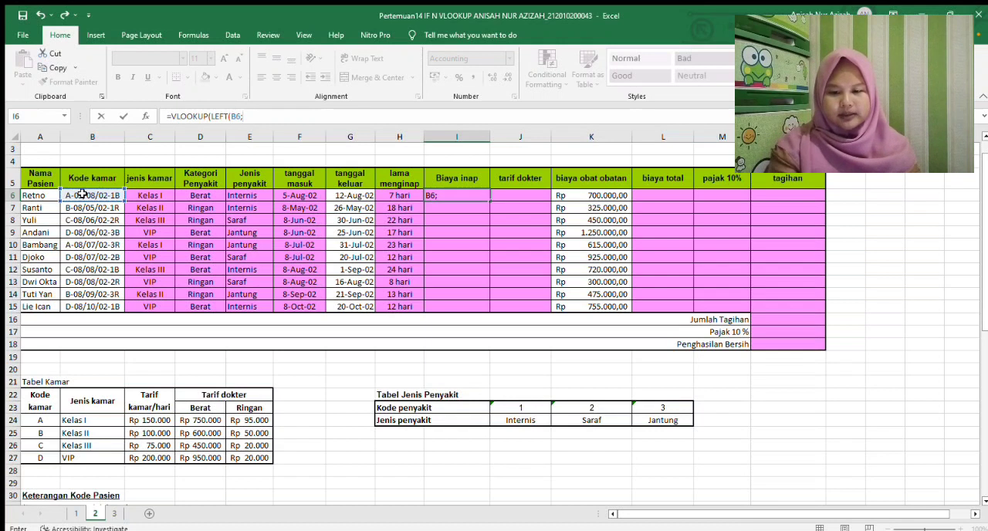
pyautogui.write('1')
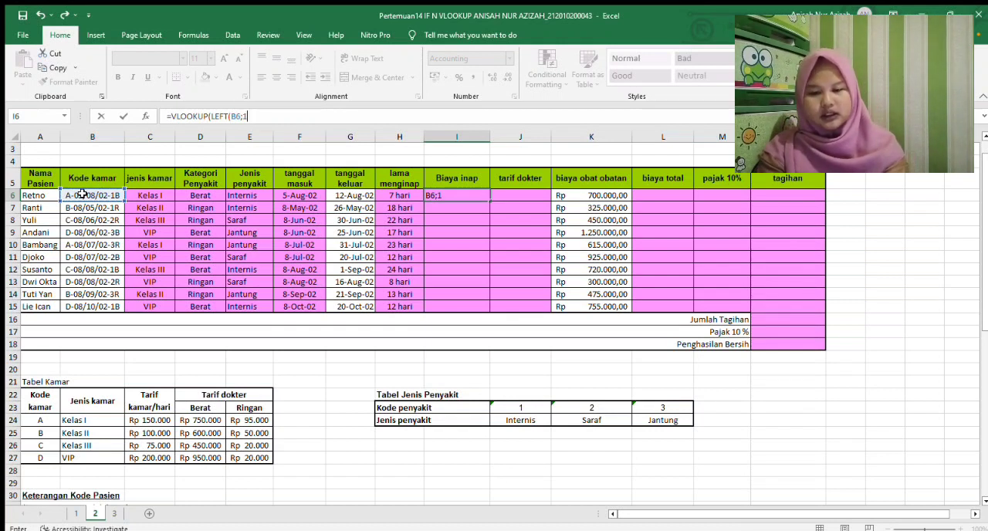
pyautogui.write(')')
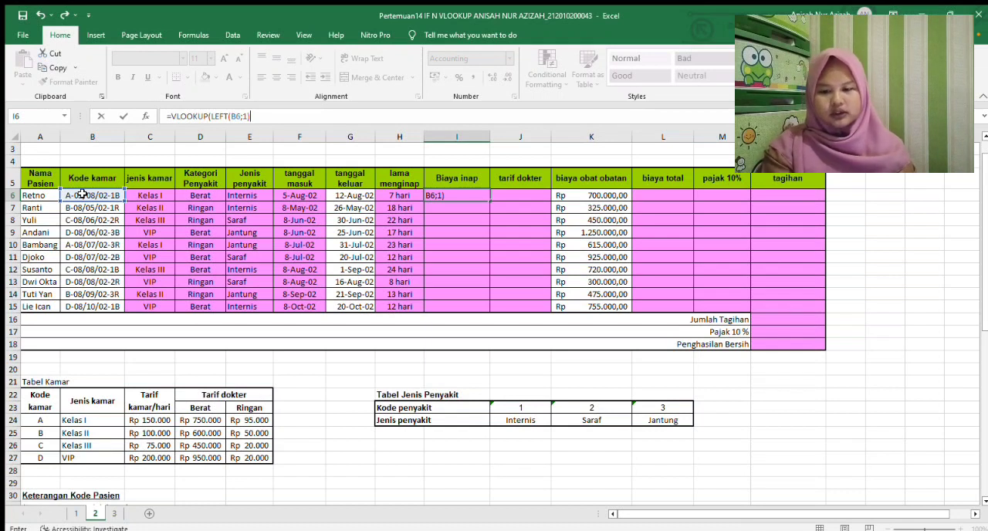
pyautogui.write(';')
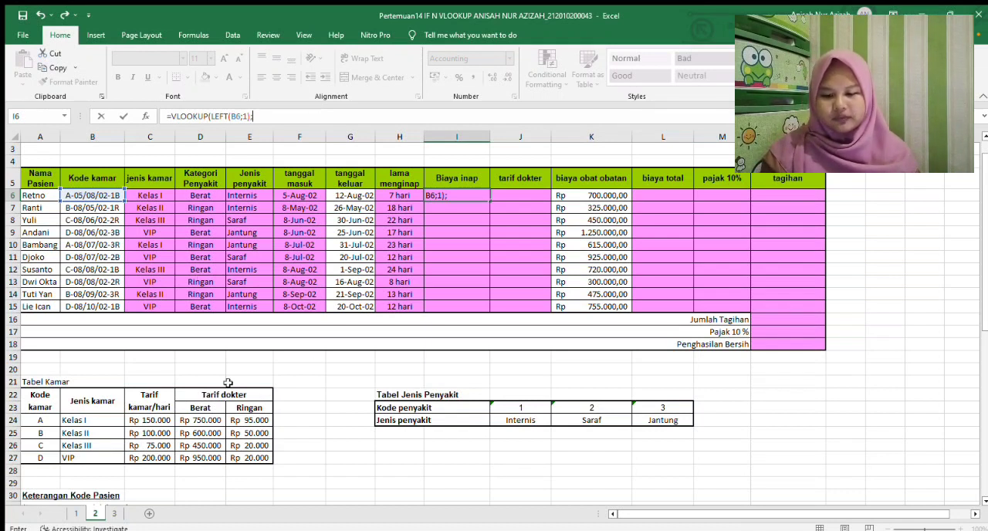
# Complete the I6 VLOOKUP with the Tabel Kamar range $A$22:$E$27, column 3 and FALSE
pyautogui.click(33, 401)
pyautogui.moveTo(121, 429); pyautogui.dragTo(207, 454)
pyautogui.press('F4')
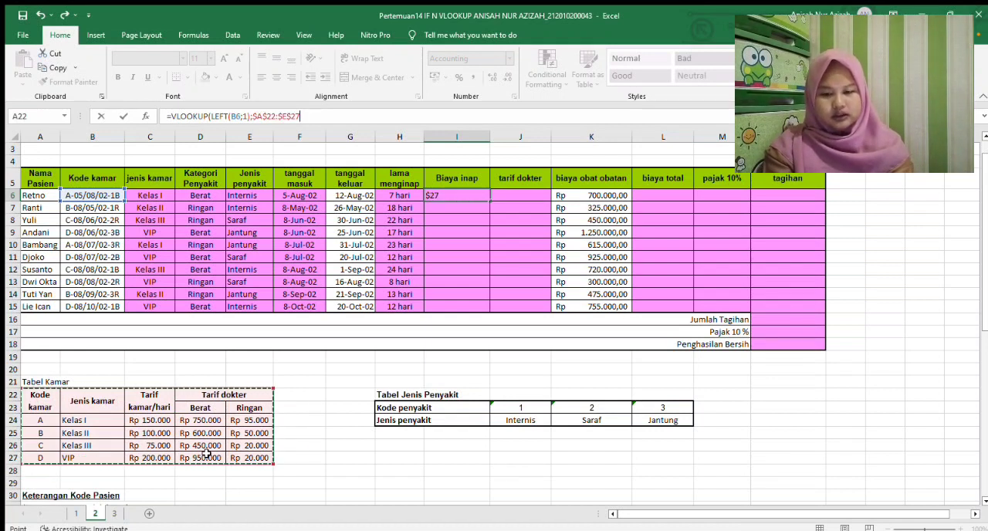
pyautogui.write(';')
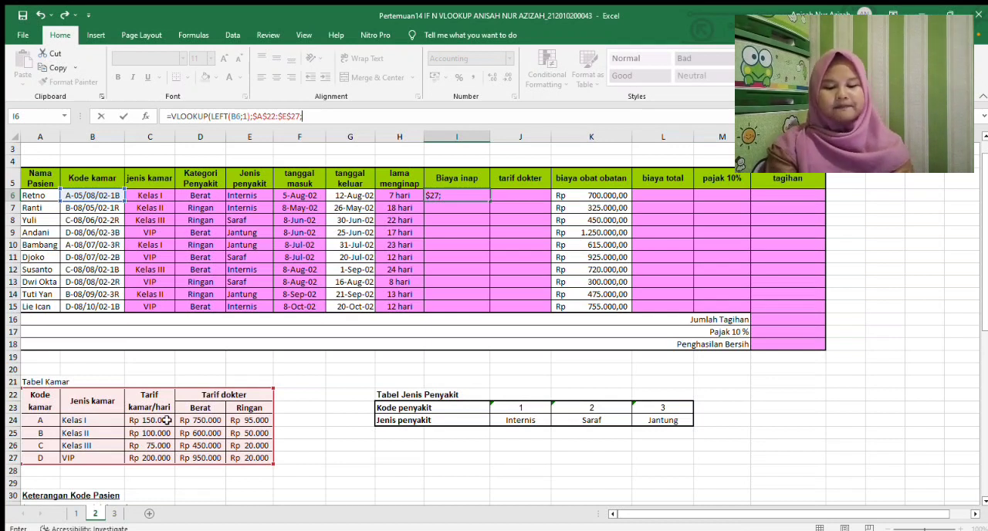
pyautogui.write('3;')
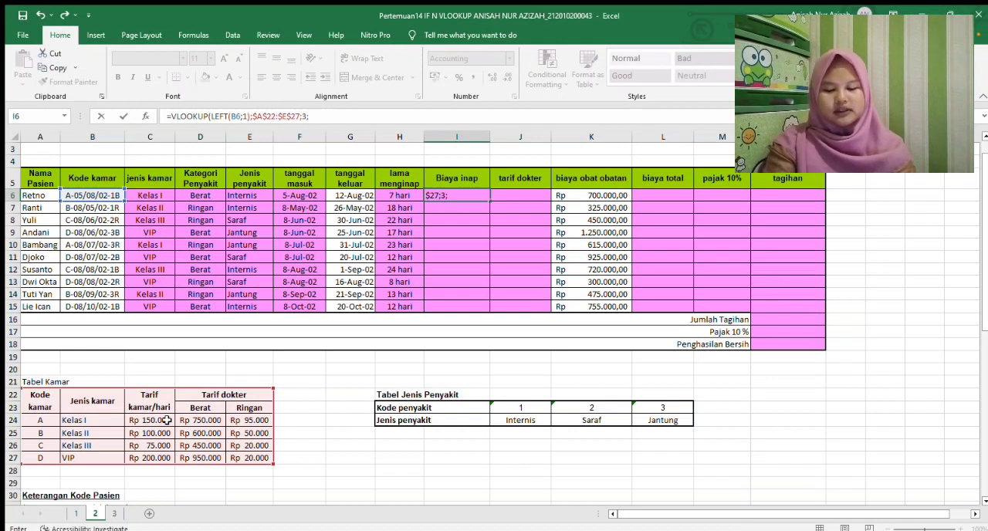
pyautogui.write('FALSE')
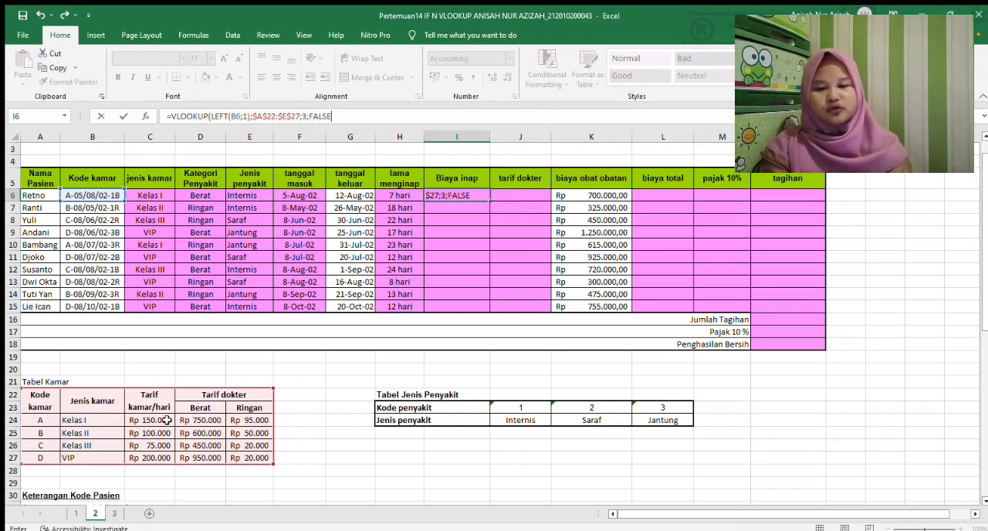
pyautogui.write(')')
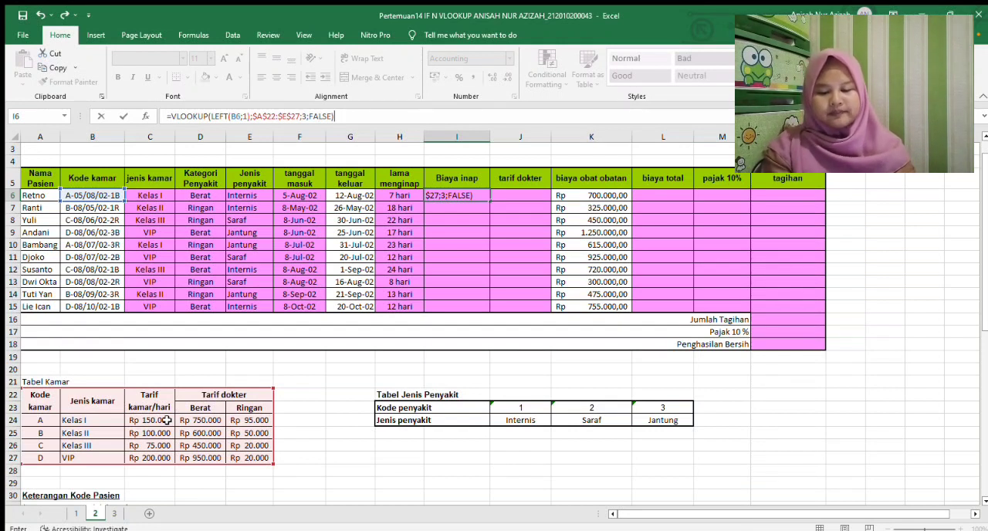
pyautogui.write('*')
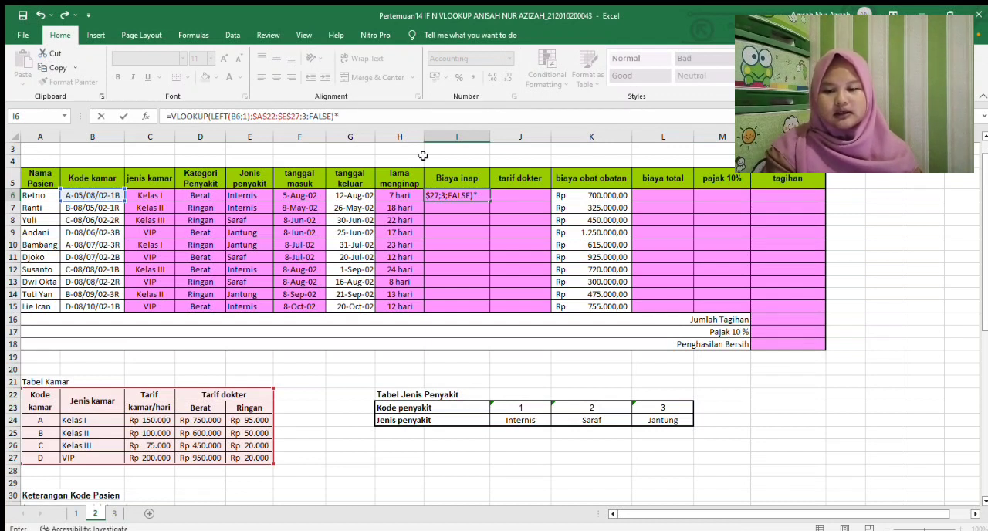
# Multiply the I6 lookup by the lama menginap in H6 and copy the formula down to I15
pyautogui.click(394, 197)
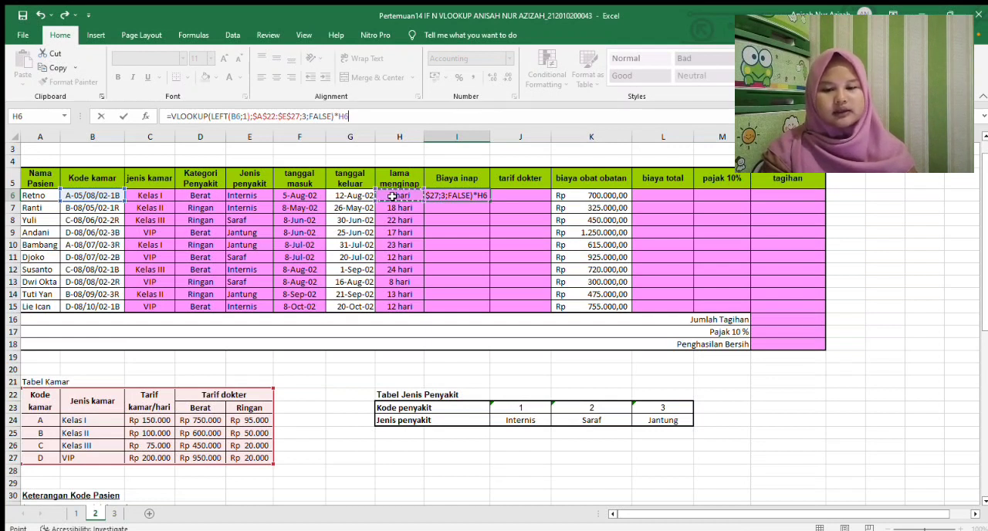
pyautogui.press('Return')
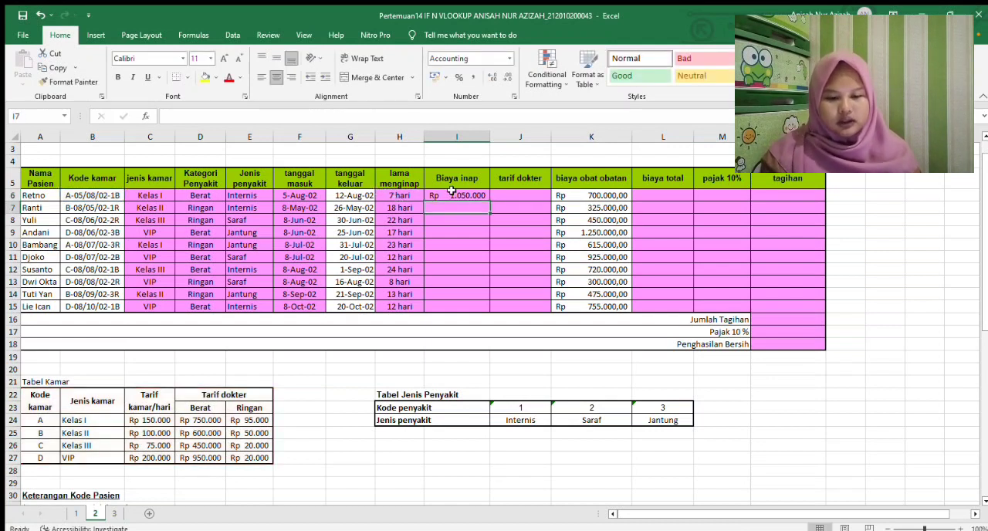
pyautogui.click(459, 197)
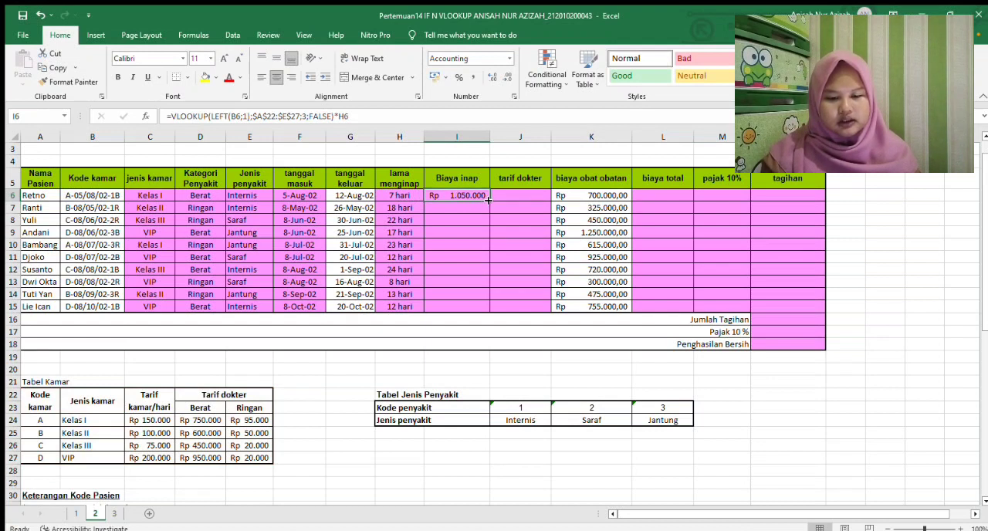
pyautogui.moveTo(487, 202); pyautogui.dragTo(482, 307)
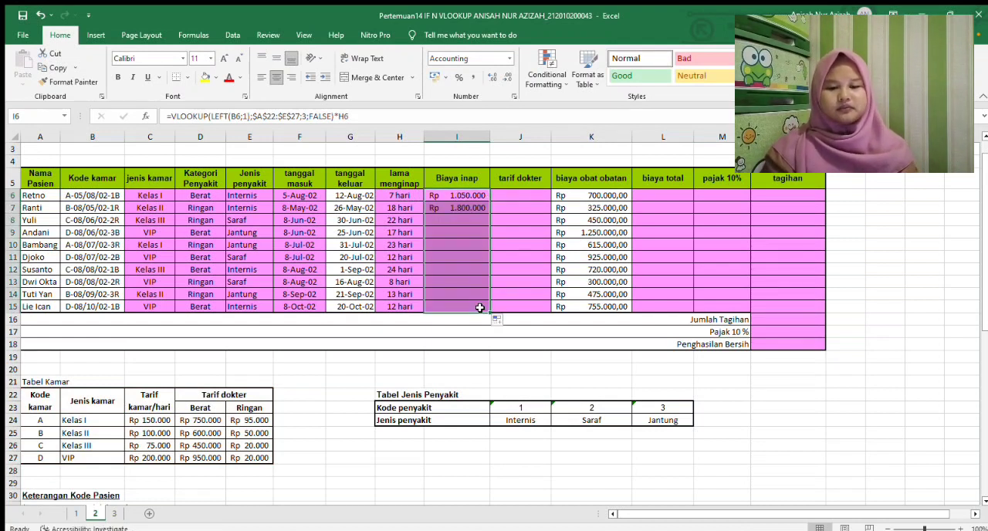
# Check the Tarif Dokter note and start the tarif dokter formula in J6 as a VLOOKUP of LEFT(B6;1)
pyautogui.click(522, 200)
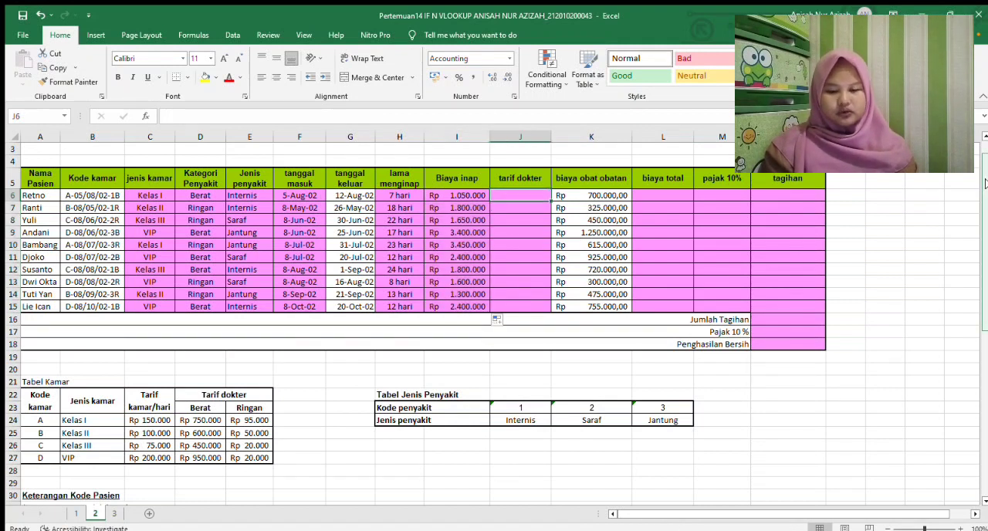
pyautogui.moveTo(985, 183); pyautogui.dragTo(970, 354)
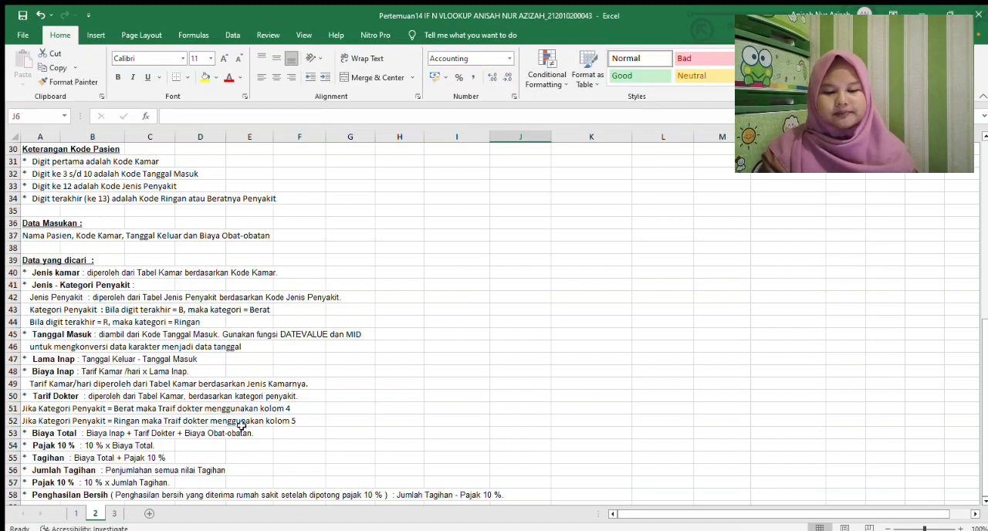
pyautogui.scroll(9, 987, 421)
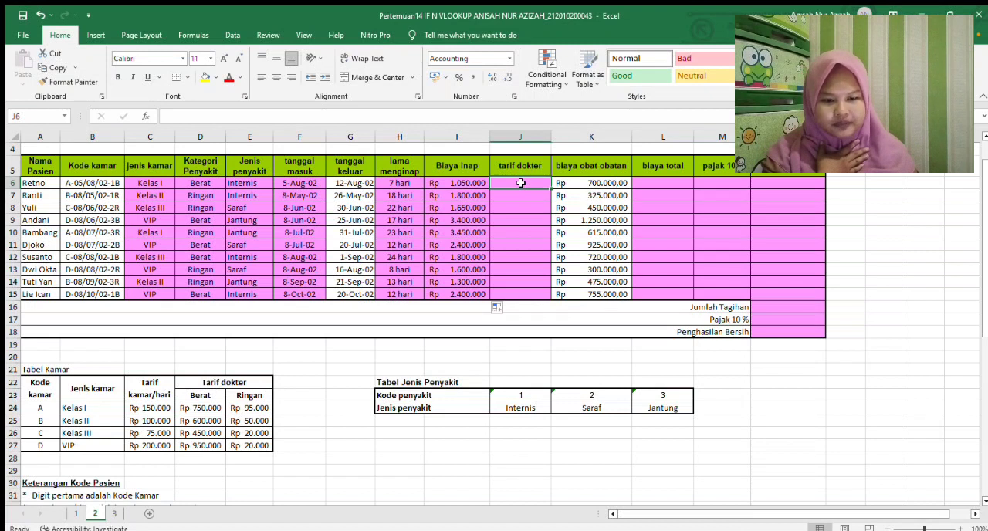
pyautogui.write('=')
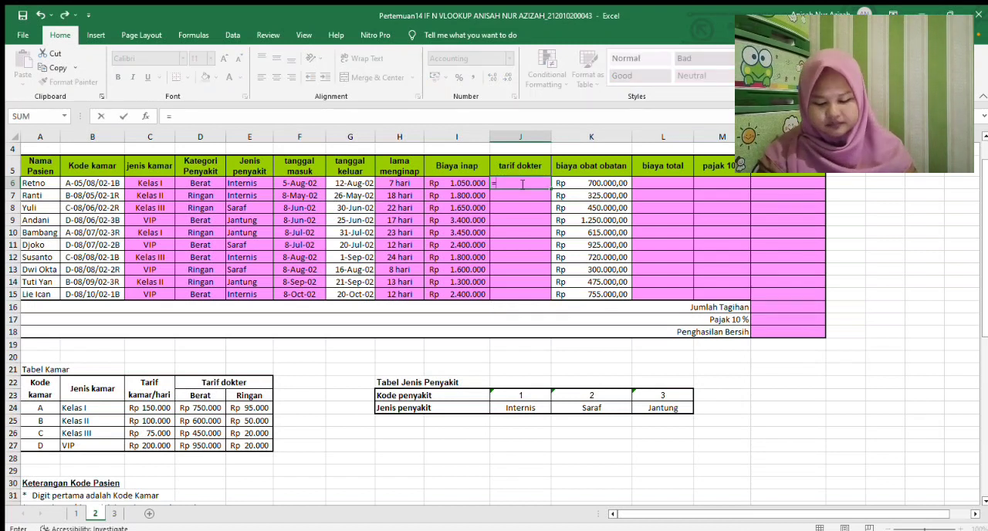
pyautogui.write('VLO')
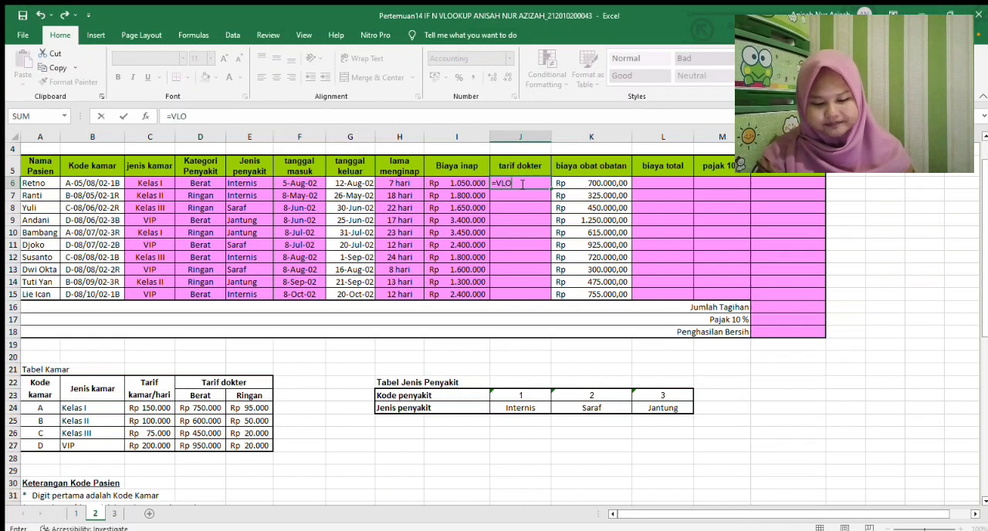
pyautogui.write('OKUP(')
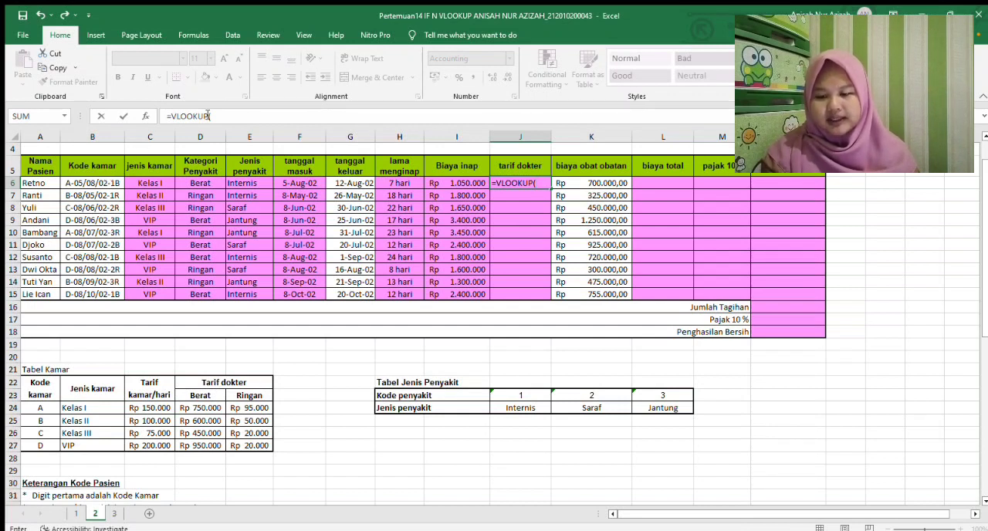
pyautogui.write('LEFT(')
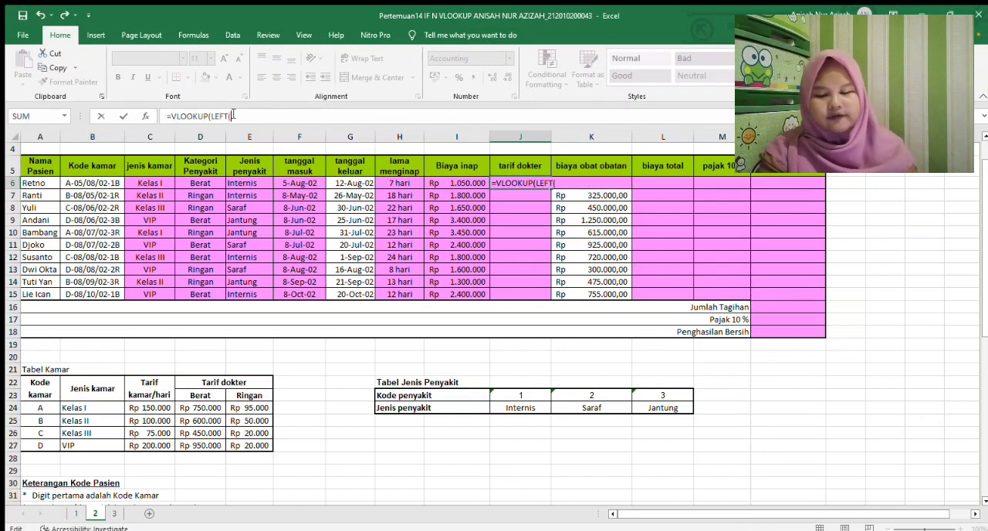
pyautogui.click(89, 187)
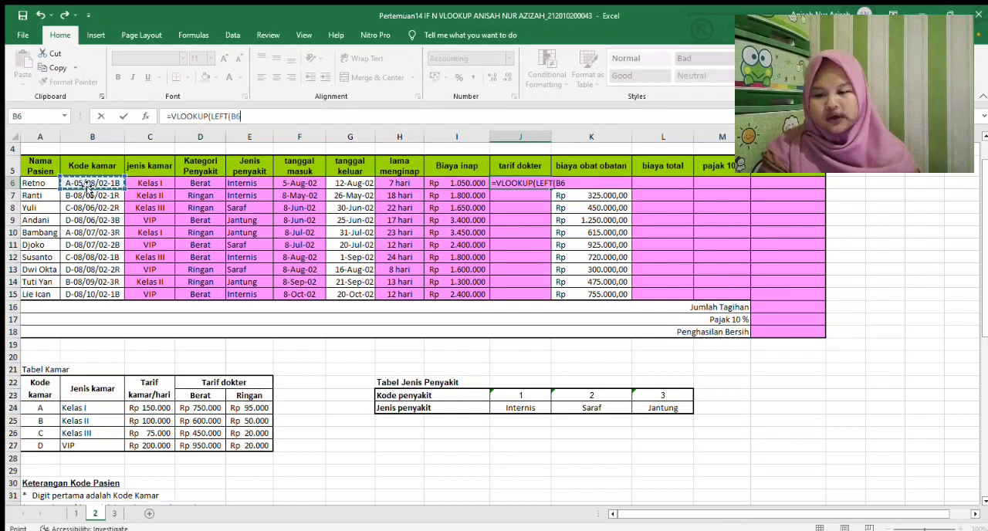
pyautogui.write(';')
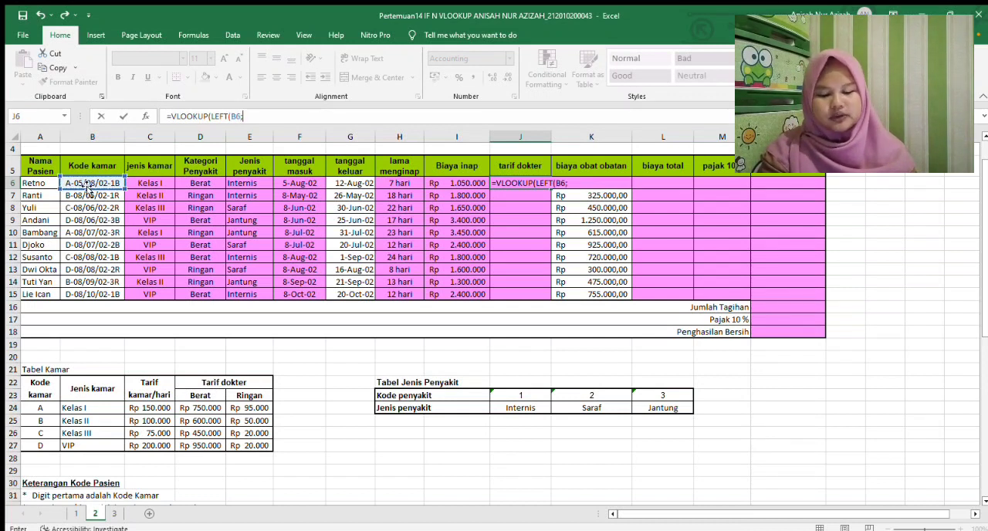
pyautogui.write('1')
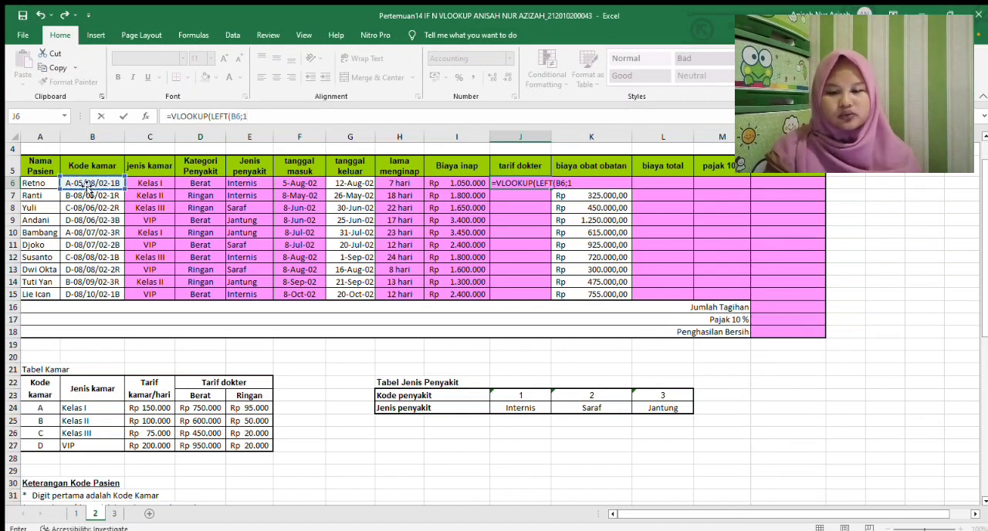
pyautogui.write(')')
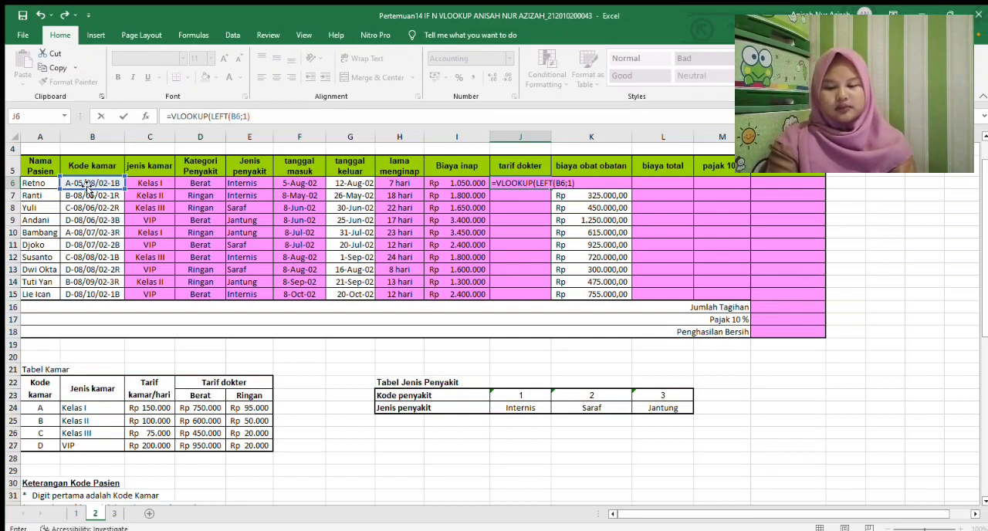
pyautogui.write(';')
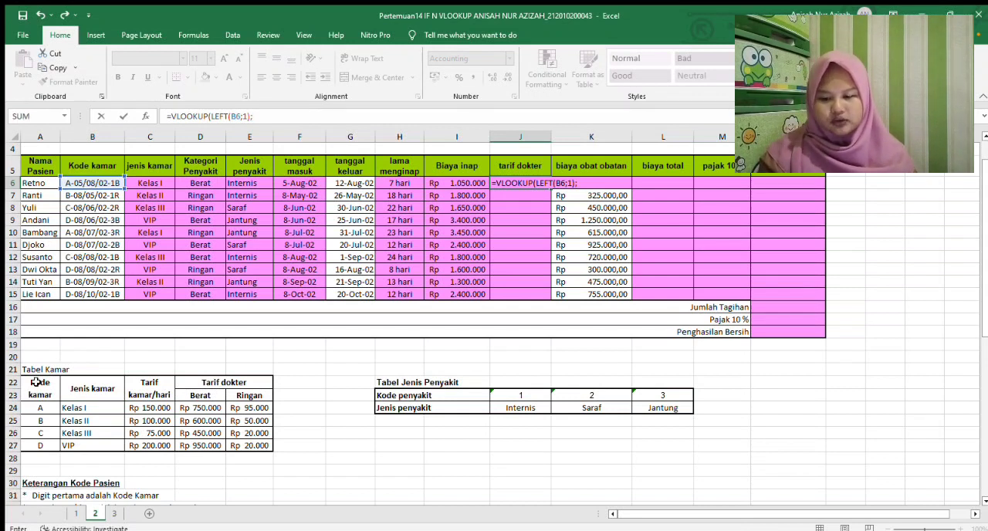
# Add the Tabel Kamar range $A$22:$E$27 to the J6 VLOOKUP as an absolute reference
pyautogui.moveTo(36, 386); pyautogui.dragTo(210, 442)
pyautogui.press('F4')
pyautogui.write(';')
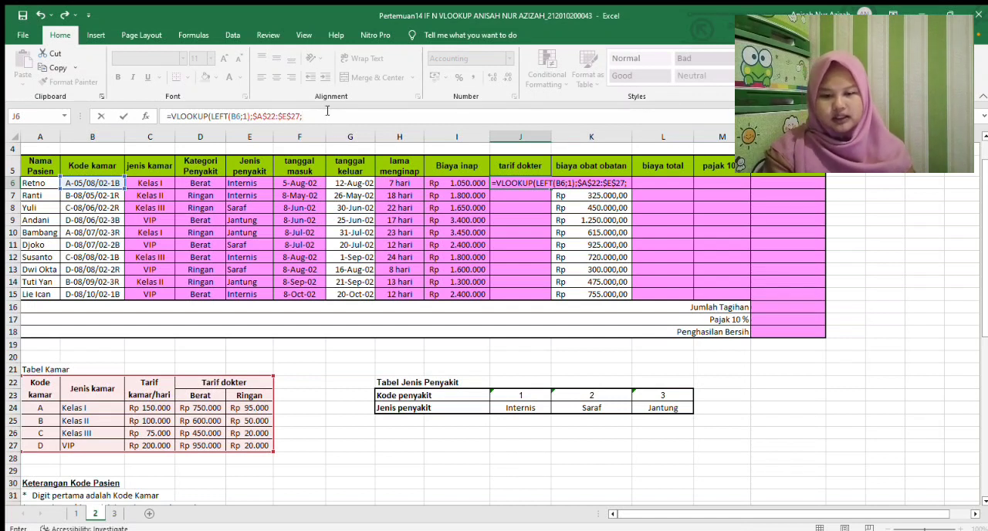
# Begin the J6 lookup's column argument with an IF that tests whether D6 equals "Berat"
pyautogui.write('IF')
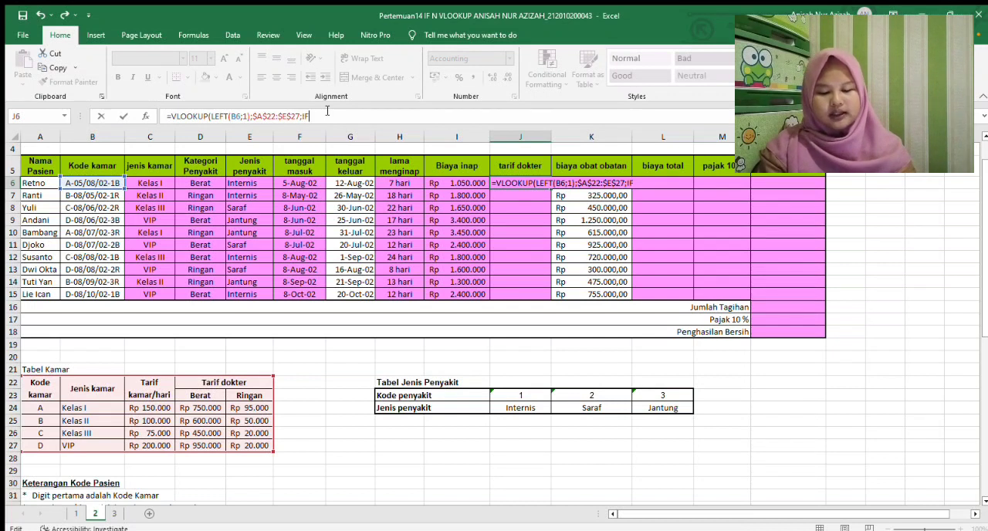
pyautogui.write('(')
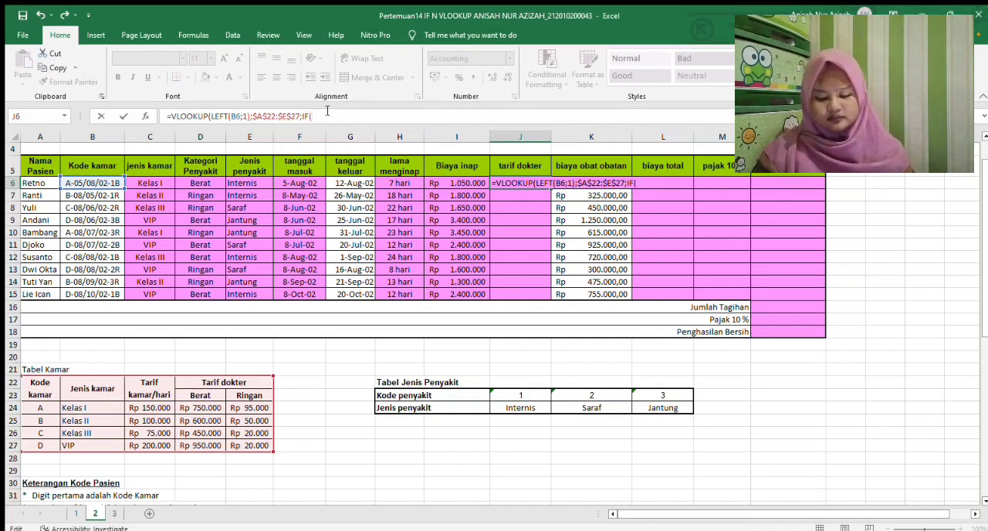
pyautogui.click(196, 184)
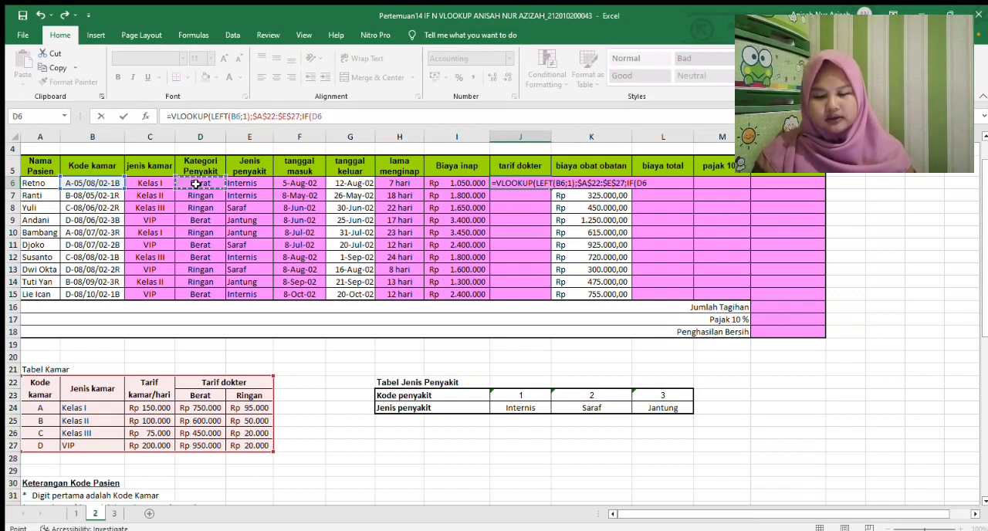
pyautogui.write('=')
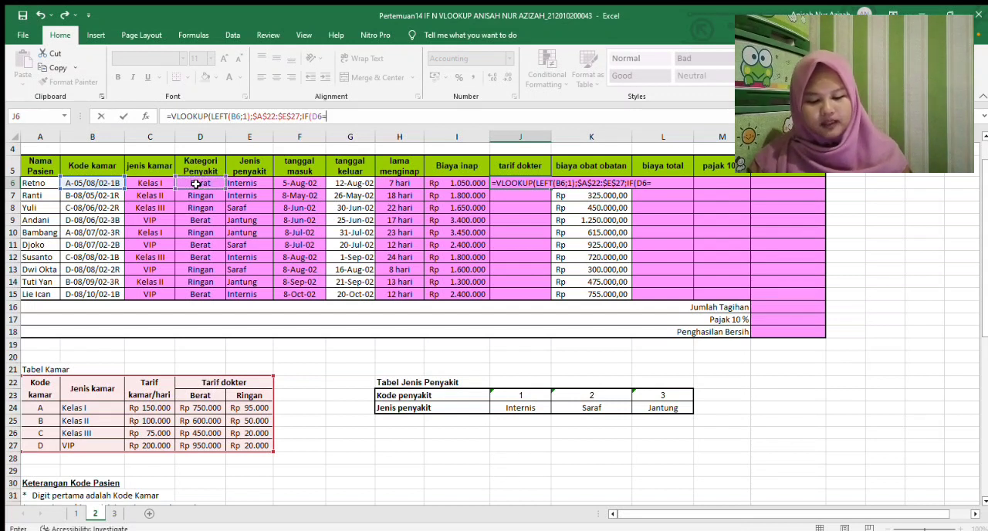
pyautogui.write('"B')
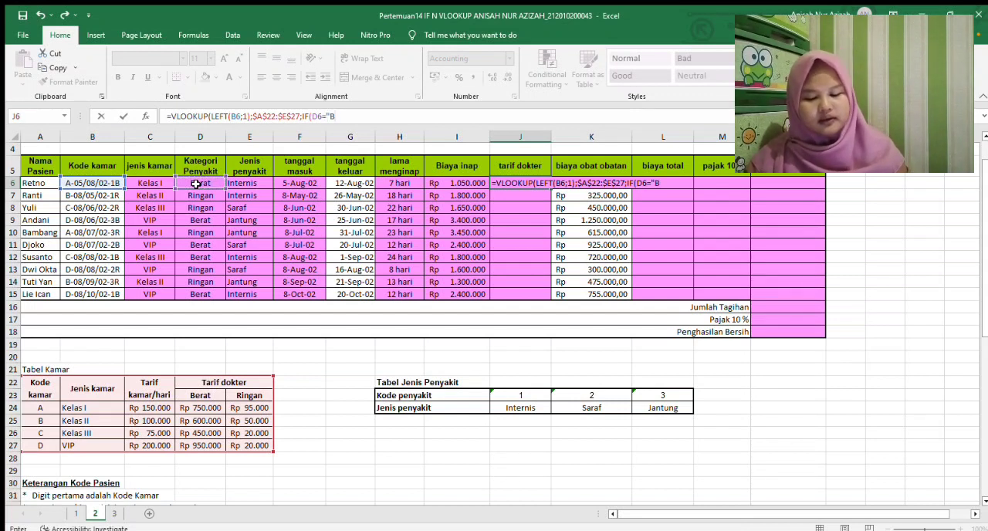
pyautogui.write('erat";')
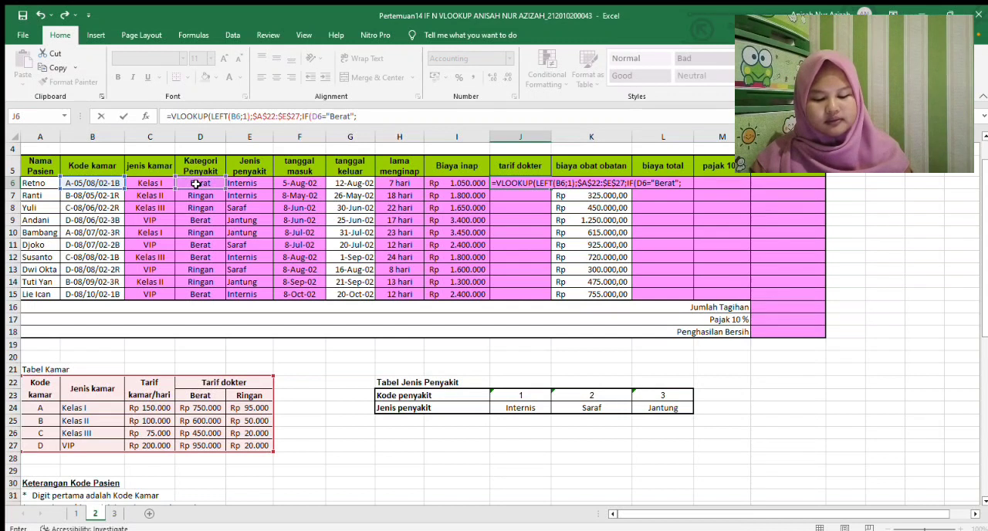
pyautogui.write('4;5);FALSE')
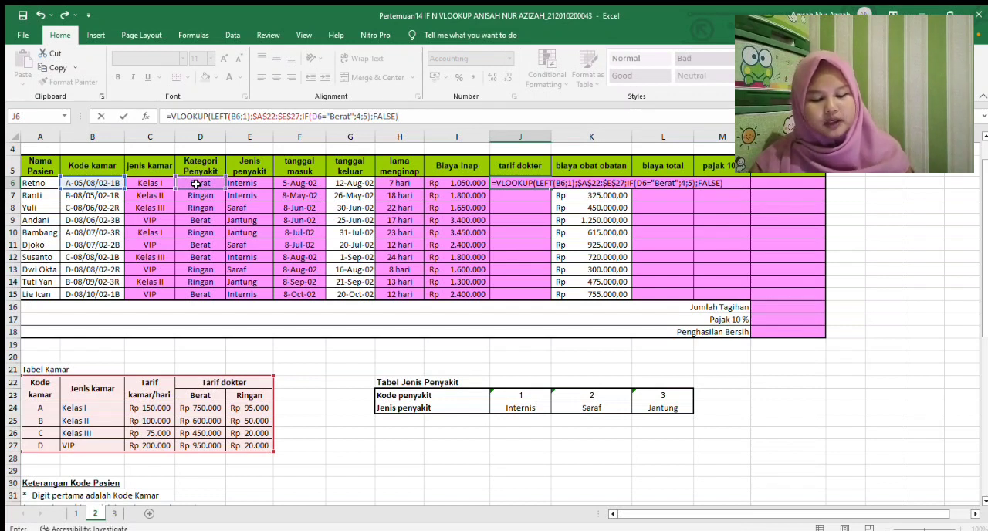
# Complete the J6 formula with columns 4 and 5 for the IF and FALSE, and copy it down to J15
pyautogui.press('Return')
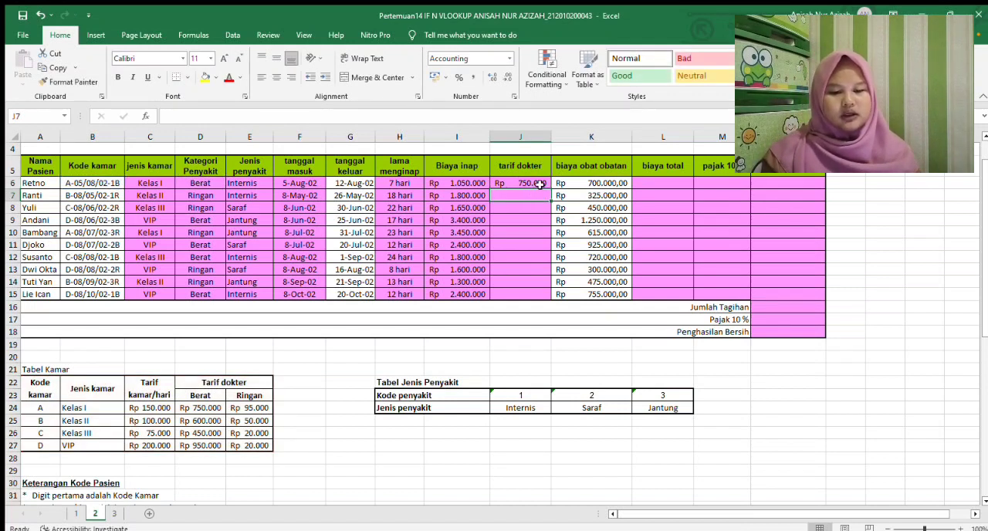
pyautogui.click(531, 183)
pyautogui.moveTo(550, 186); pyautogui.dragTo(543, 303)
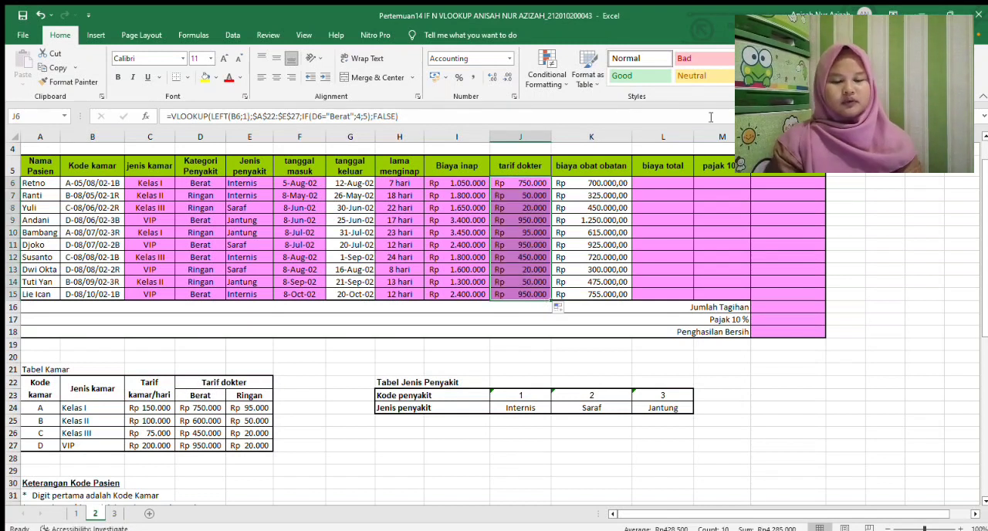
# Check the Biaya Total note, calculate biaya total in L6 as I6+J6+K6, and copy the formula down to L15
pyautogui.click(663, 187)
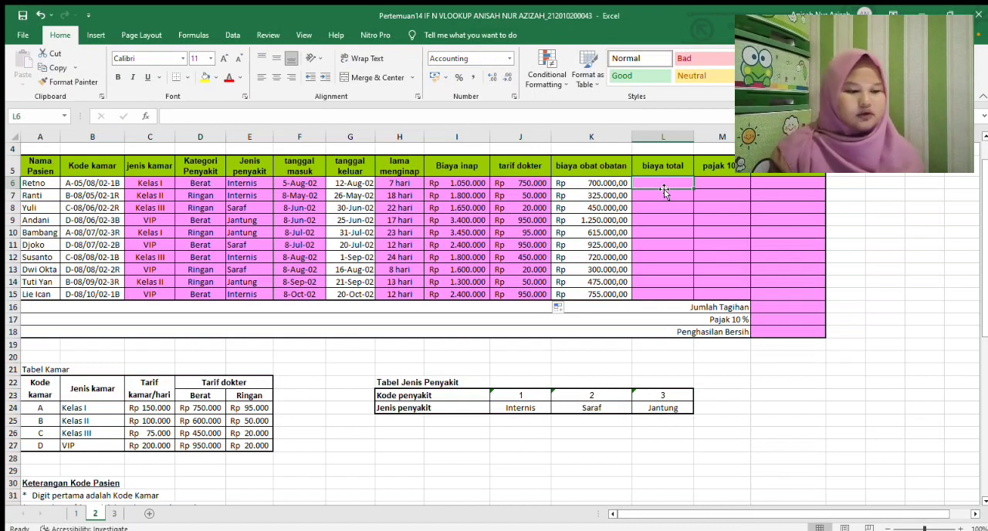
pyautogui.scroll(-9, 955, 342)
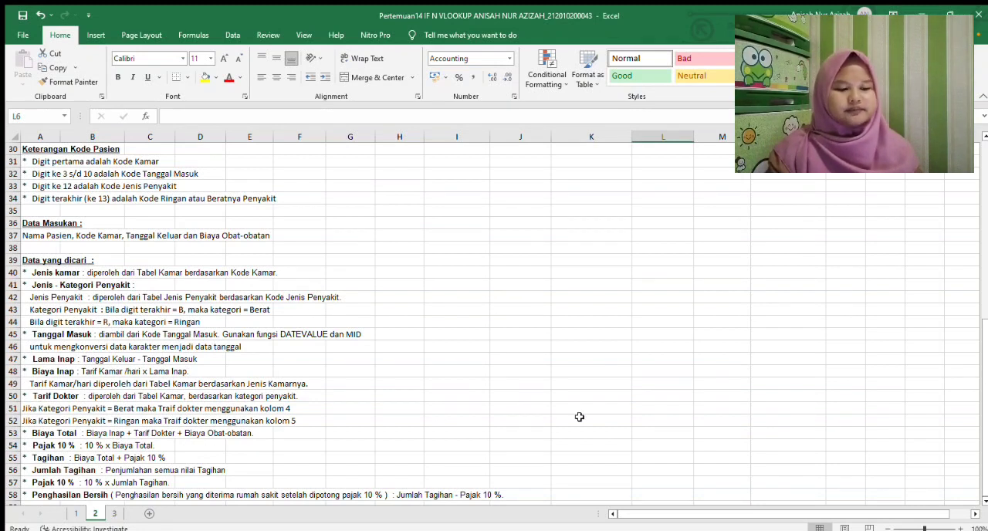
pyautogui.moveTo(986, 374); pyautogui.dragTo(986, 197)
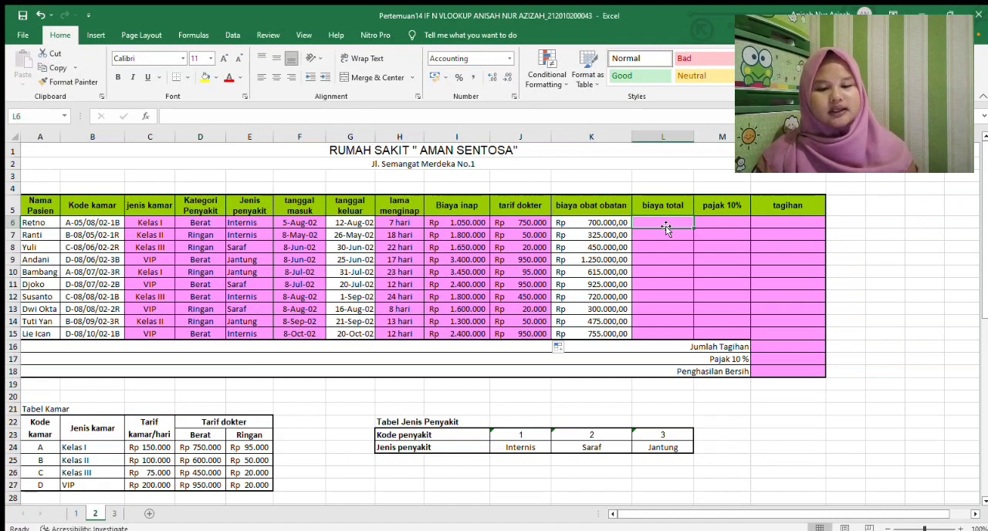
pyautogui.write('=')
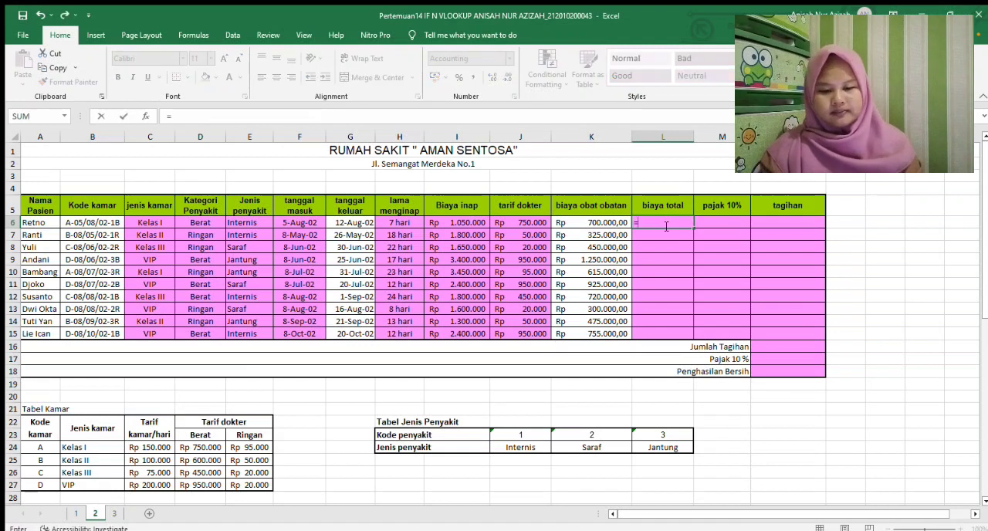
pyautogui.click(469, 221)
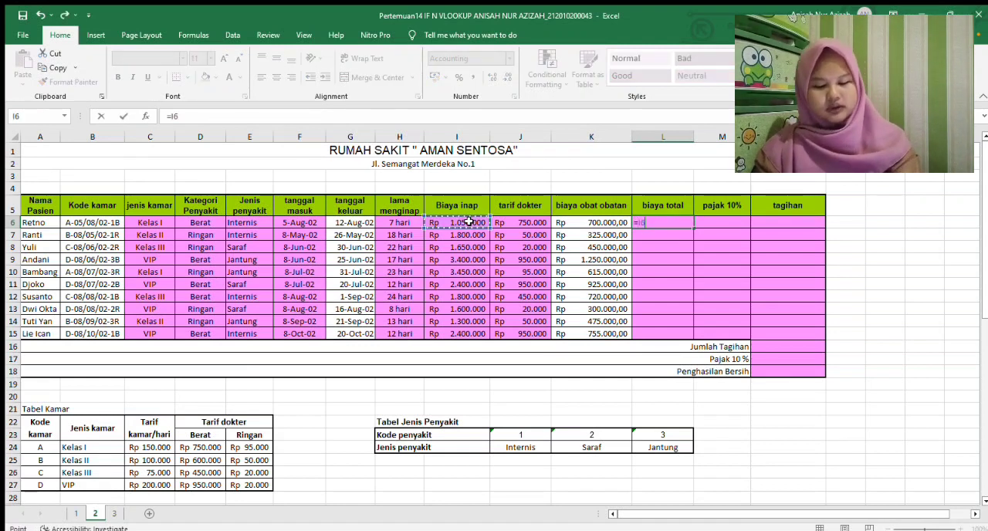
pyautogui.write('+')
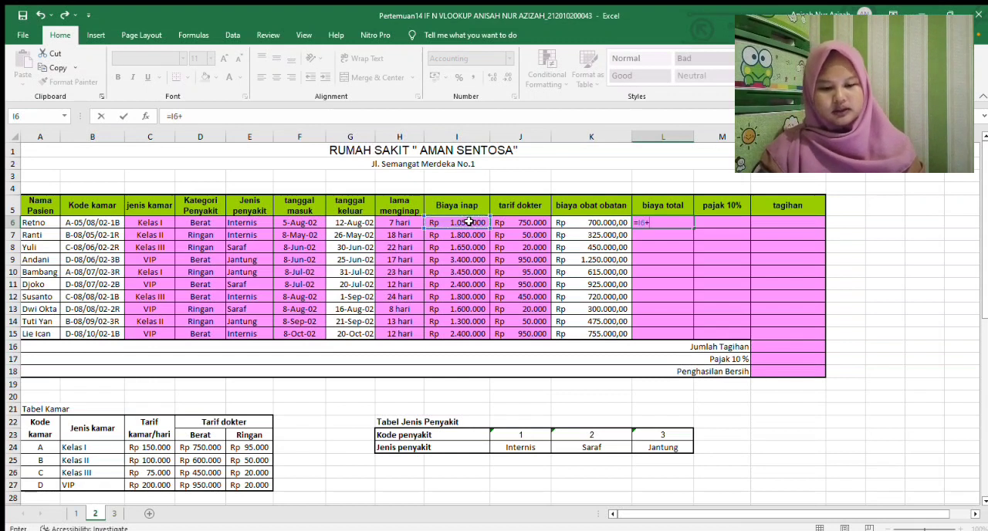
pyautogui.click(532, 222)
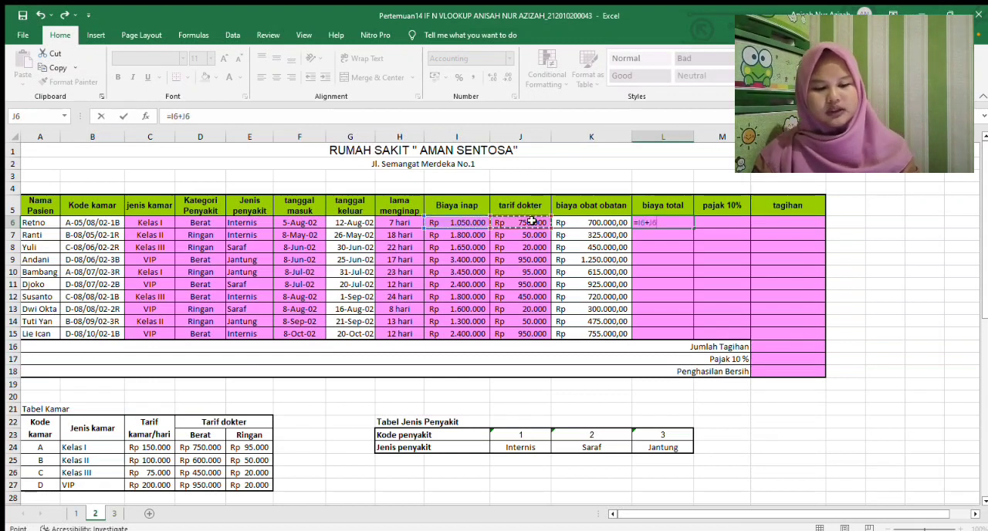
pyautogui.write('+')
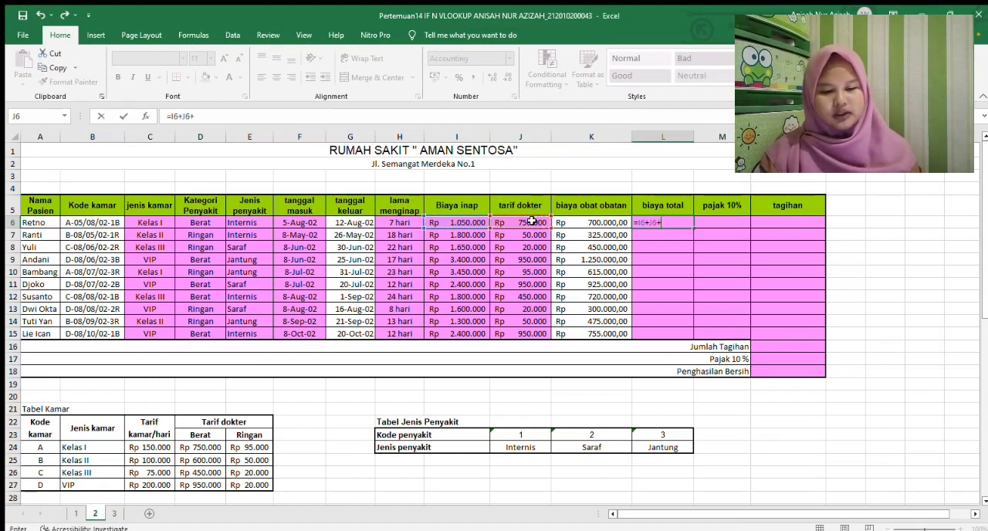
pyautogui.click(579, 222)
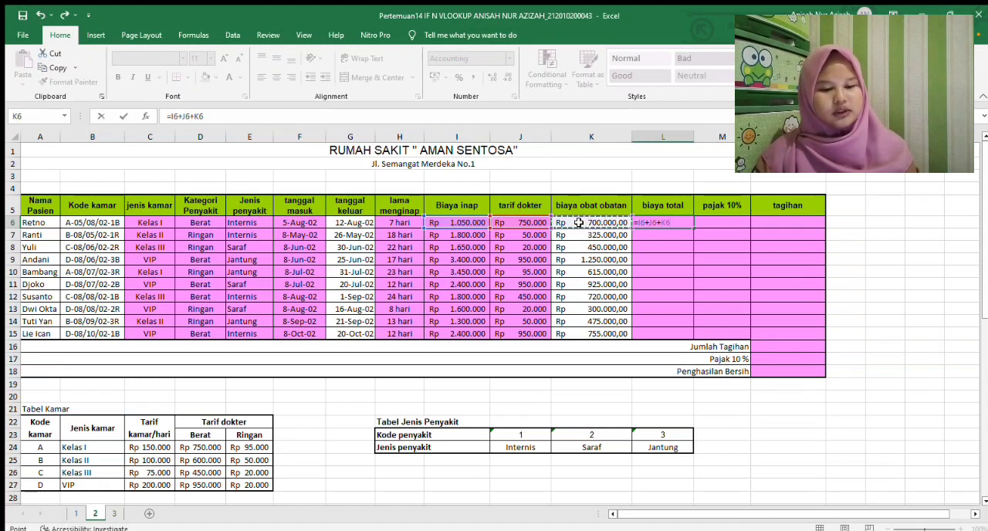
pyautogui.press('Return')
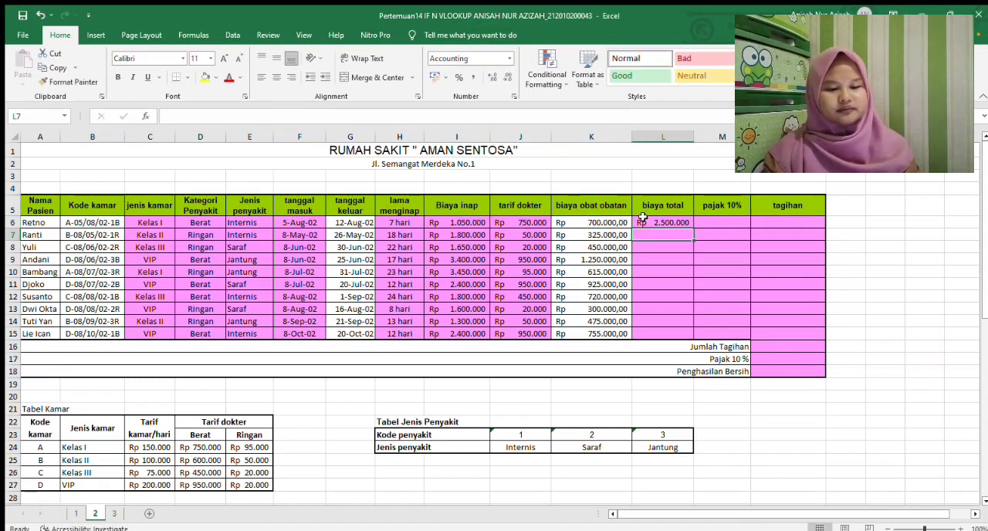
pyautogui.click(683, 223)
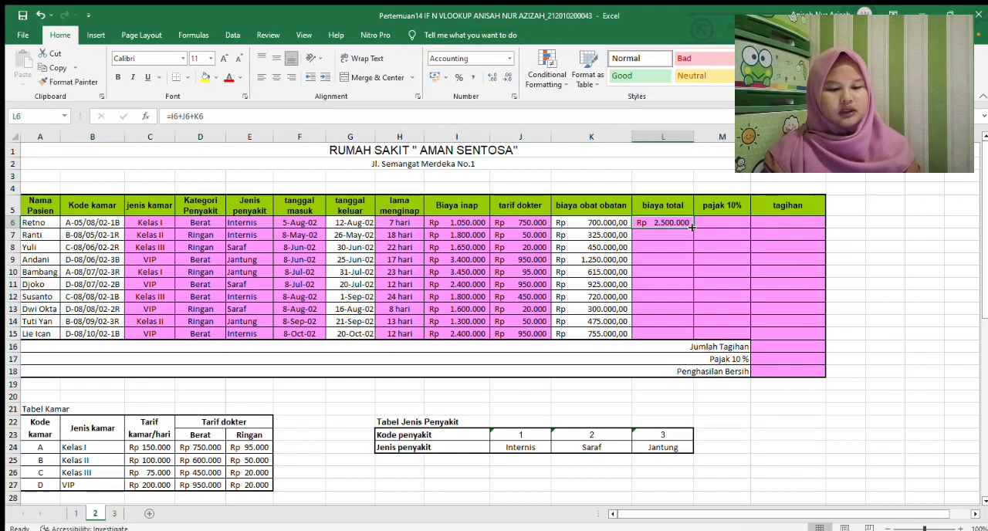
pyautogui.moveTo(693, 226); pyautogui.dragTo(678, 338)
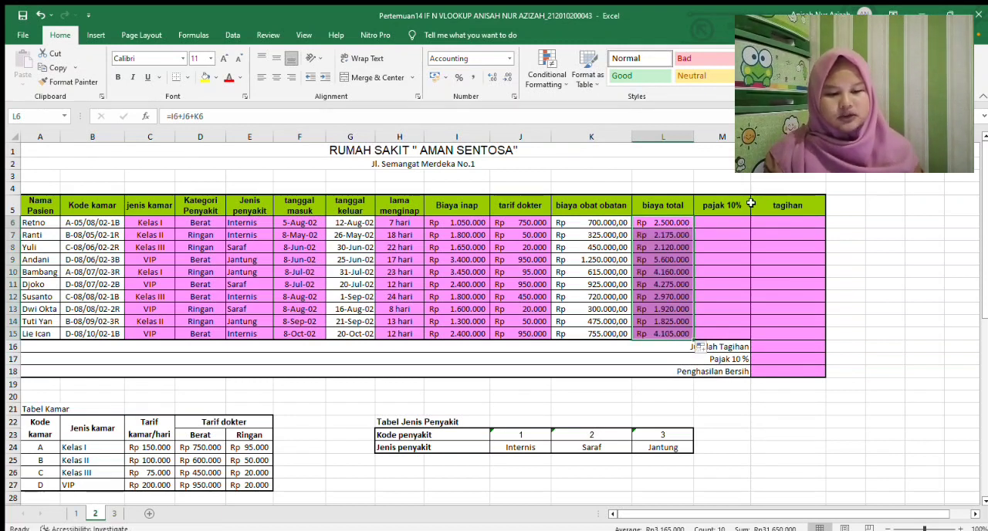
# Check the Pajak 10% note, calculate the tax in M6 as 10%*L6, and copy the formula down to M15
pyautogui.click(729, 220)
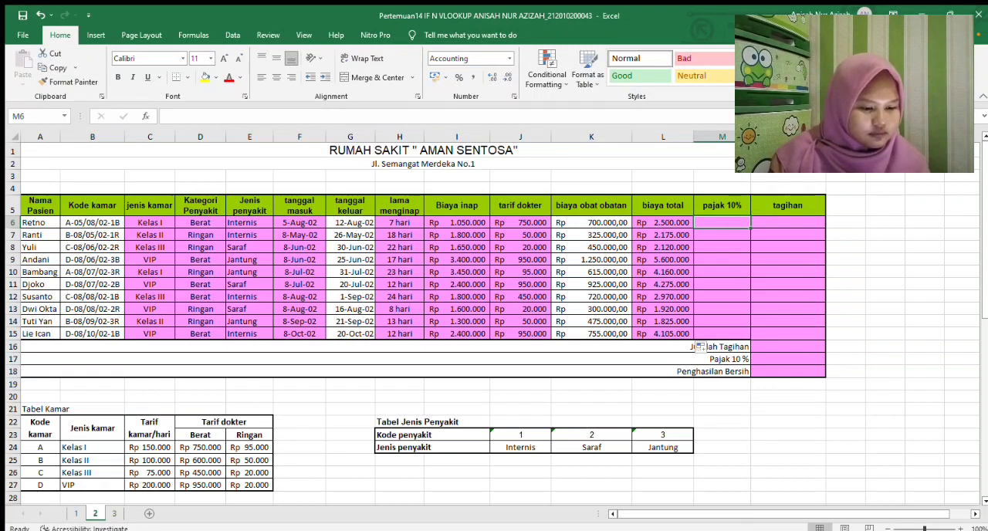
pyautogui.moveTo(984, 190); pyautogui.dragTo(951, 351)
pyautogui.scroll(-1, 951, 351)
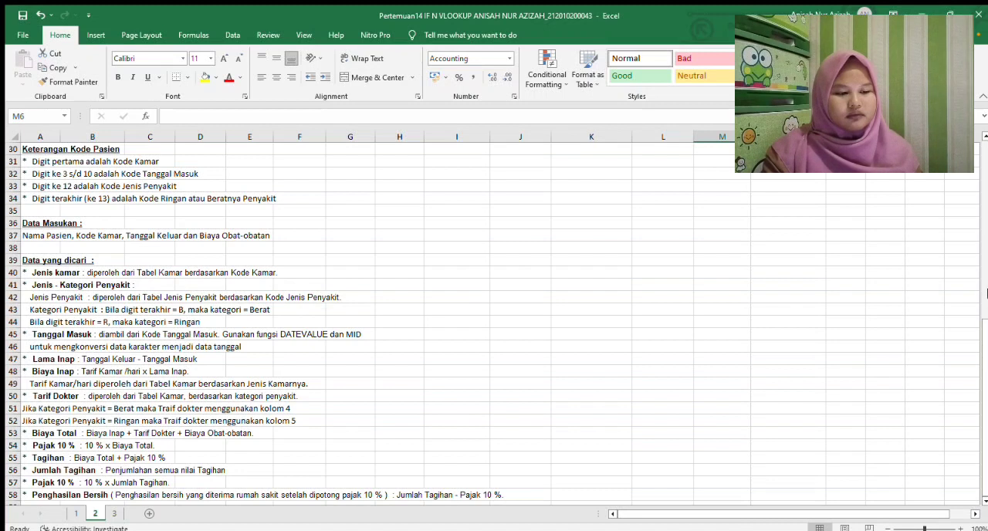
pyautogui.scroll(10, 987, 293)
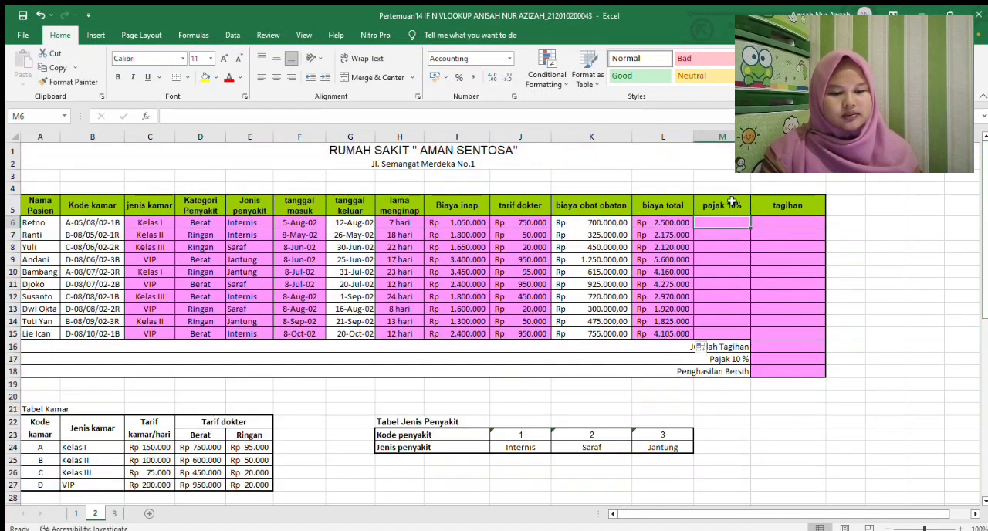
pyautogui.write('=')
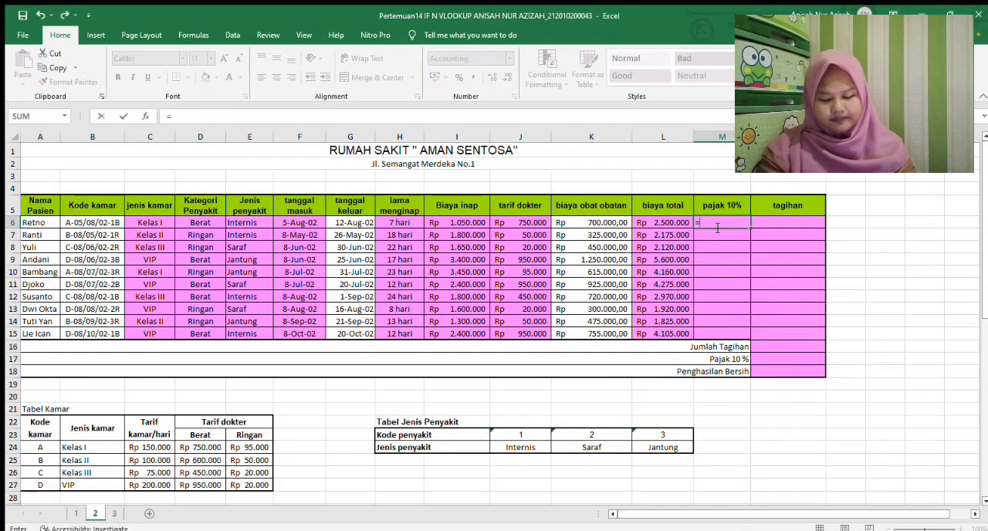
pyautogui.write('10%*')
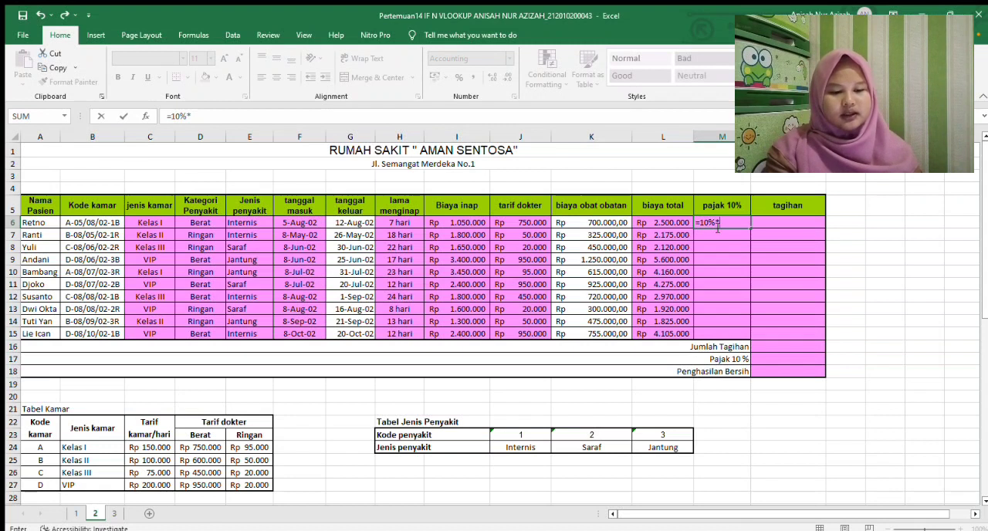
pyautogui.click(670, 222)
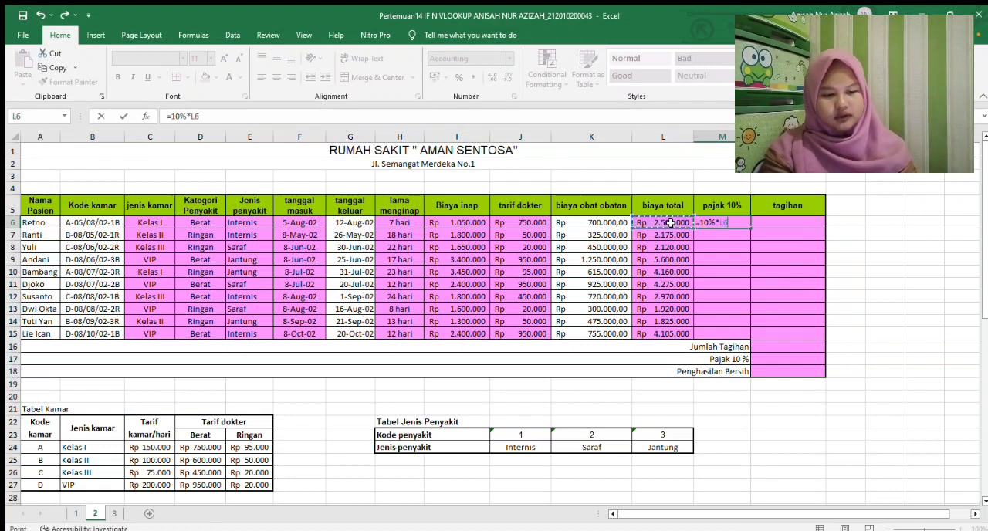
pyautogui.press('Return')
pyautogui.click(725, 229)
pyautogui.moveTo(749, 227); pyautogui.dragTo(746, 337)
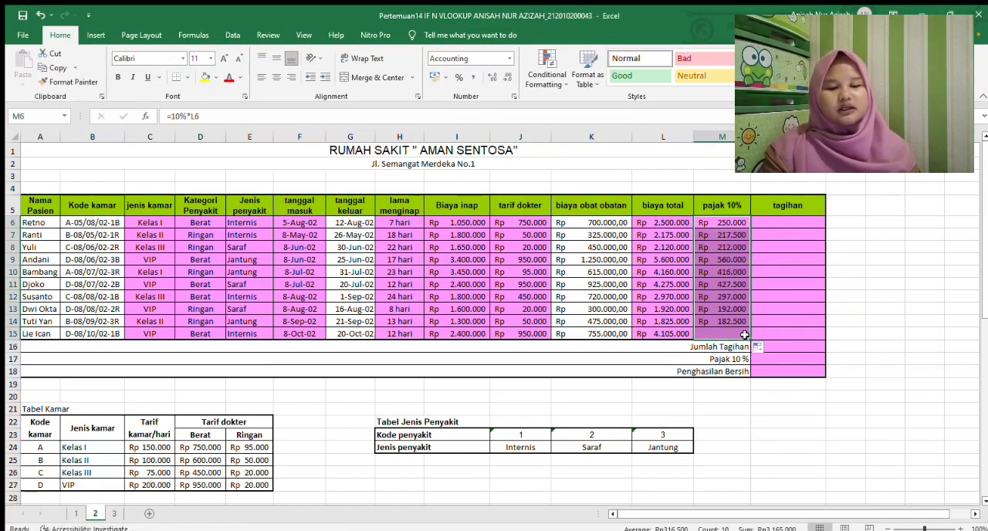
# Check the Tagihan note, calculate tagihan in N6 as L6+M6, and copy the formula down to N15
pyautogui.click(796, 221)
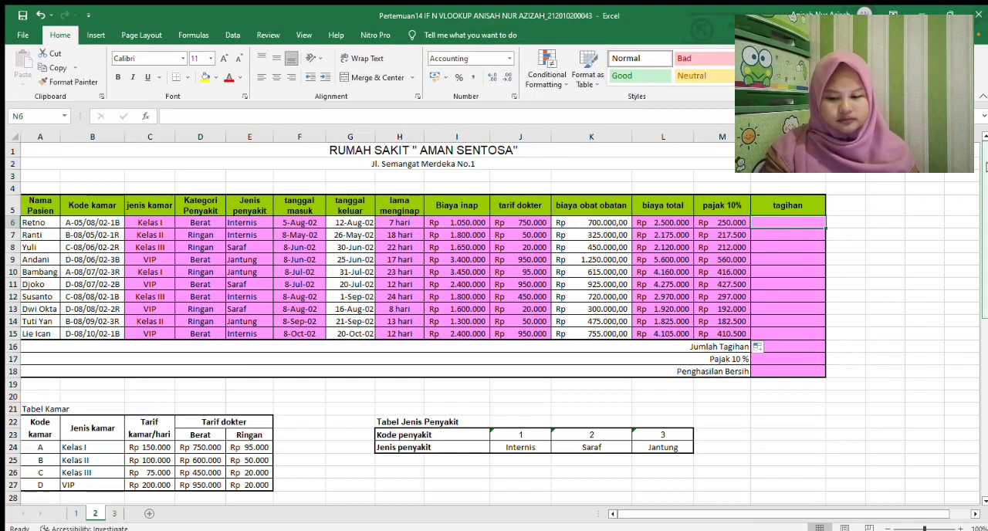
pyautogui.scroll(-10, 954, 360)
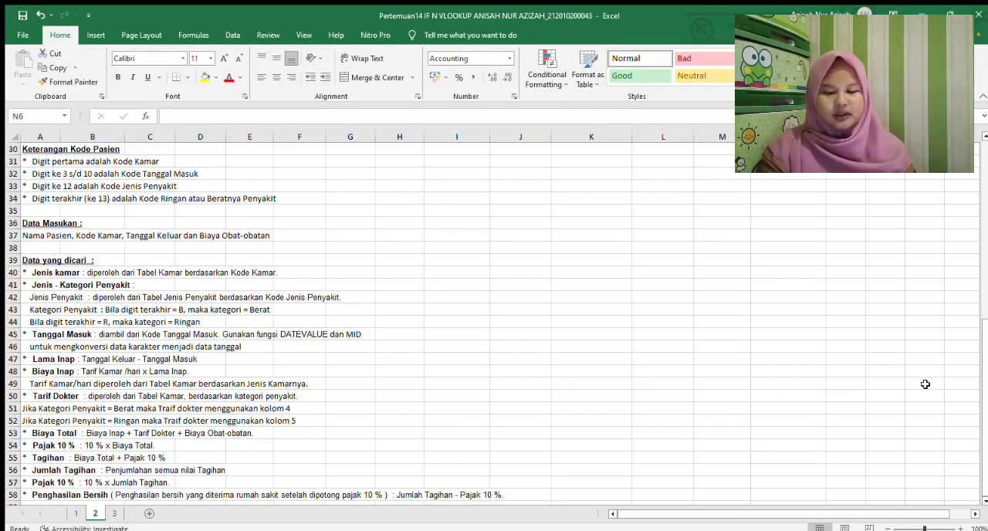
pyautogui.moveTo(982, 397); pyautogui.dragTo(985, 208)
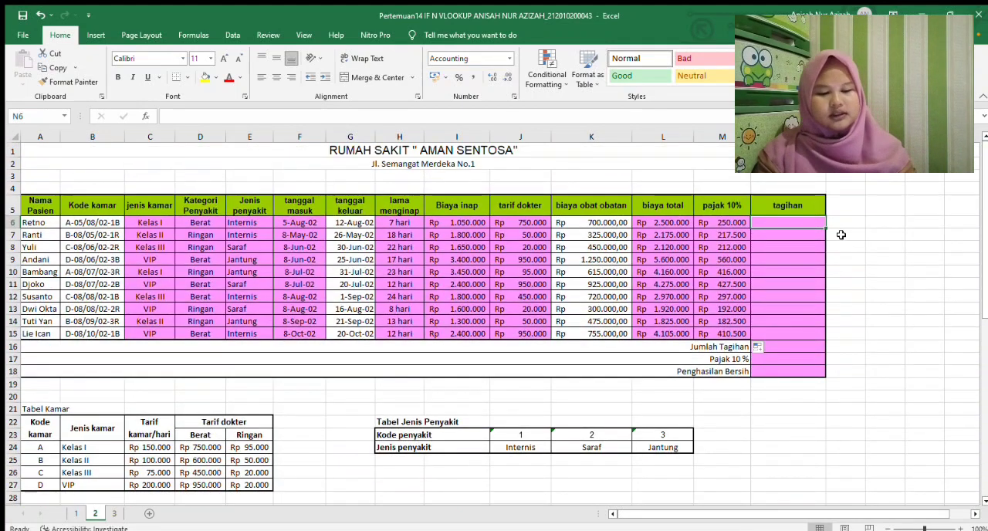
pyautogui.write('=')
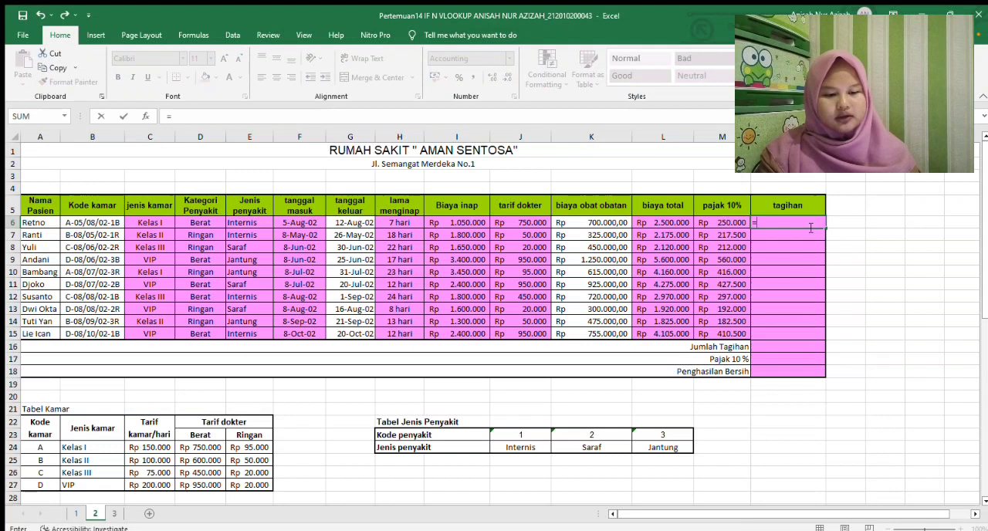
pyautogui.click(666, 222)
pyautogui.write('+')
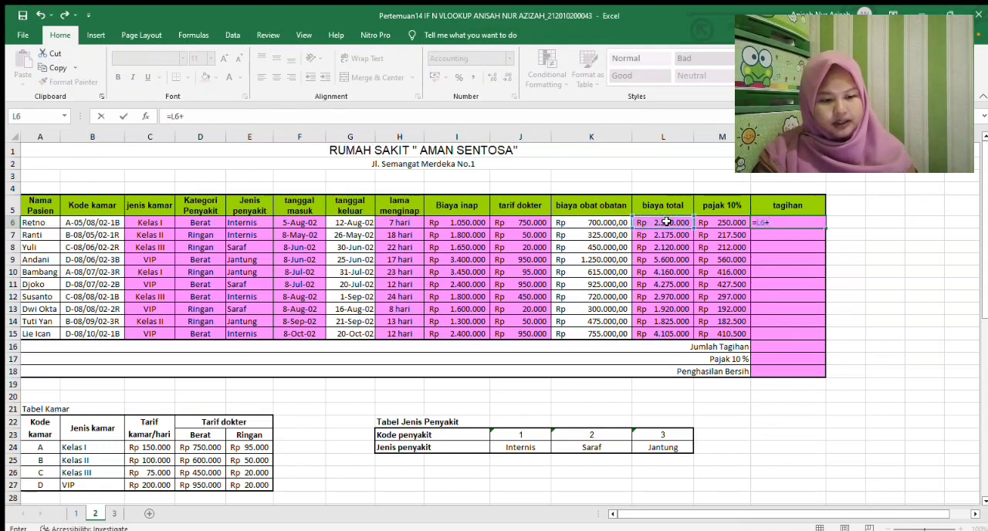
pyautogui.click(714, 223)
pyautogui.press('Return')
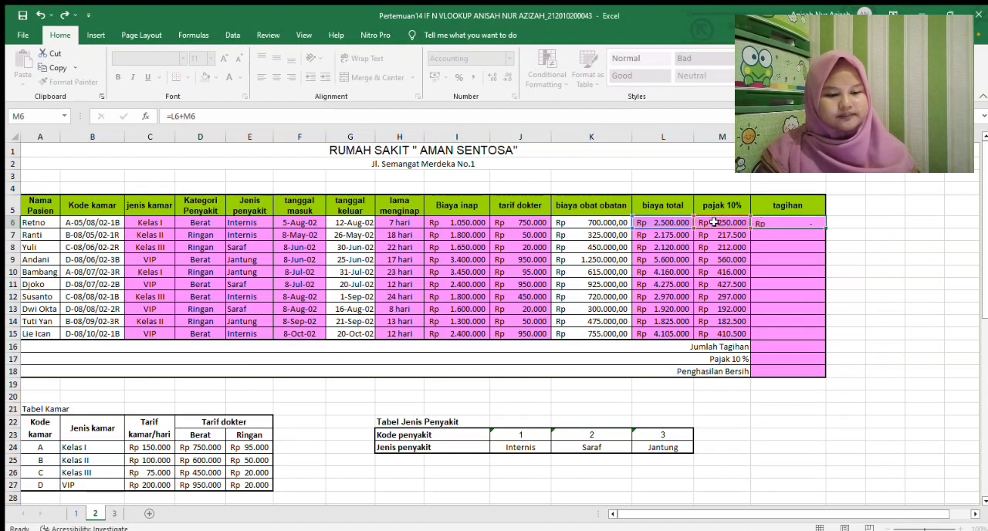
pyautogui.click(793, 223)
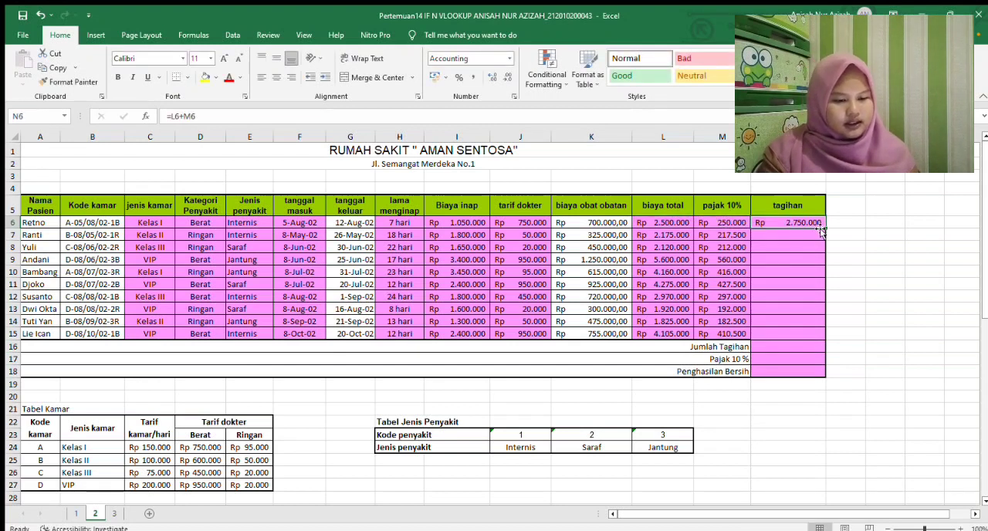
pyautogui.moveTo(826, 229); pyautogui.dragTo(805, 335)
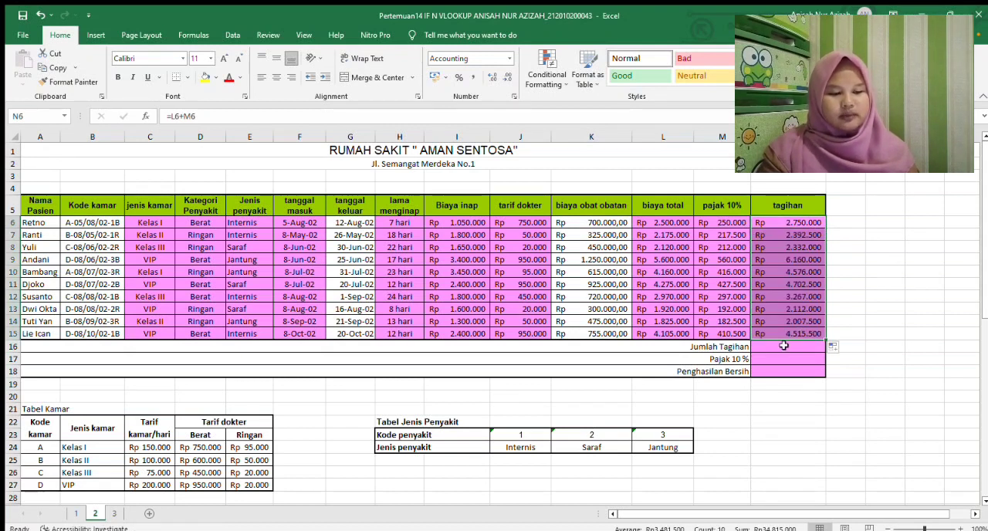
# Check the Jumlah Tagihan note and total the tagihan values N6:N15 in N16 with SUM
pyautogui.click(783, 346)
pyautogui.moveTo(983, 277); pyautogui.dragTo(973, 478)
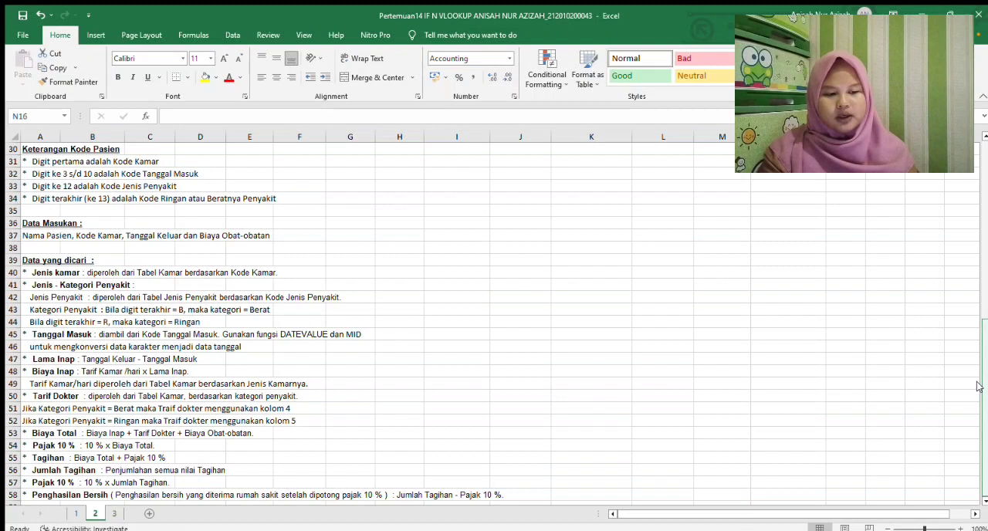
pyautogui.scroll(10, 982, 390)
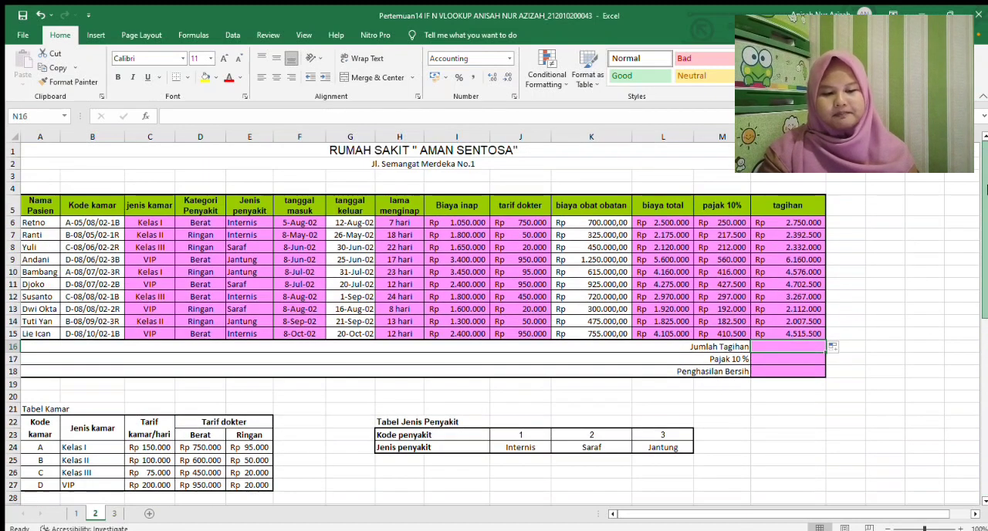
pyautogui.write('=')
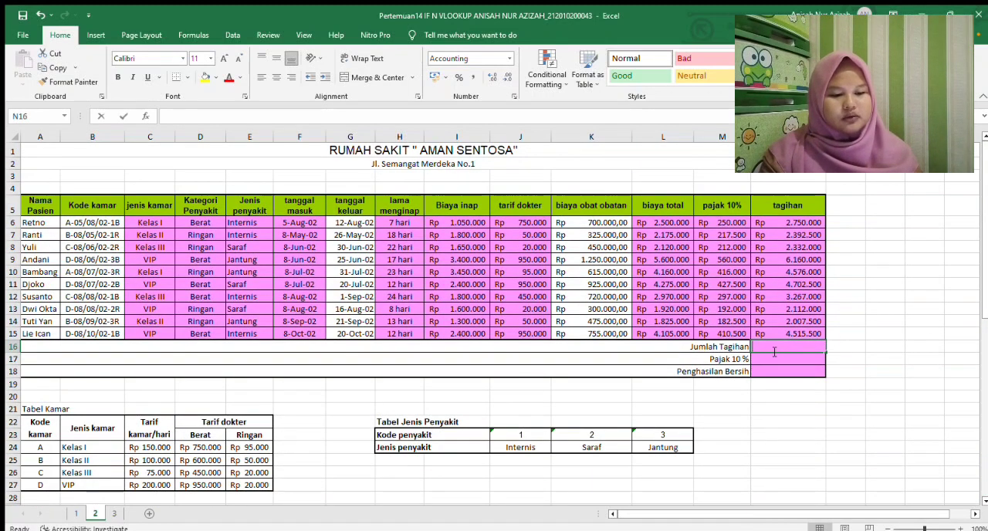
pyautogui.write('SUM')
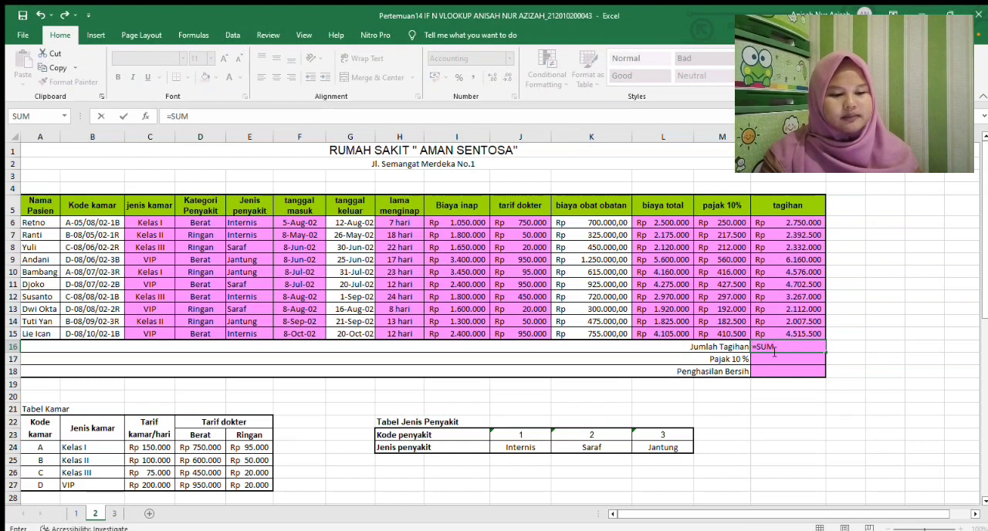
pyautogui.write('(')
pyautogui.moveTo(779, 224); pyautogui.dragTo(771, 329)
pyautogui.write(')')
pyautogui.press('Return')
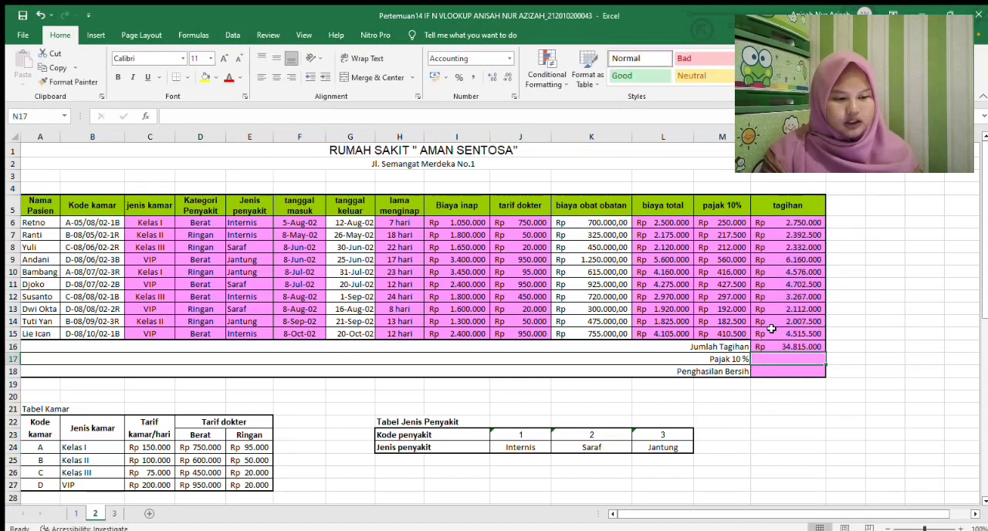
# Check the note for the summary Pajak 10 % row and calculate it in N17 as 10%*N16
pyautogui.moveTo(986, 265); pyautogui.dragTo(986, 442)
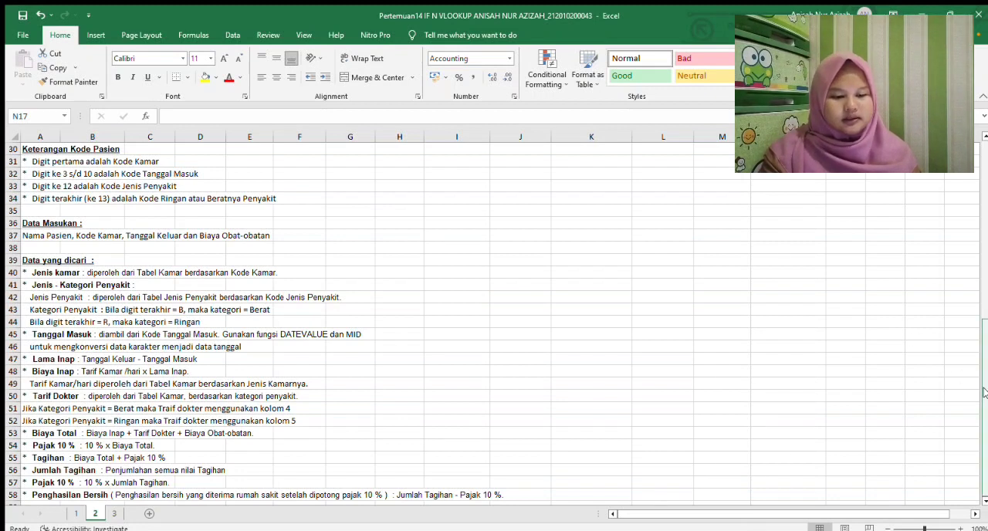
pyautogui.moveTo(983, 388); pyautogui.dragTo(987, 185)
pyautogui.doubleClick(774, 363)
pyautogui.write('=10%')
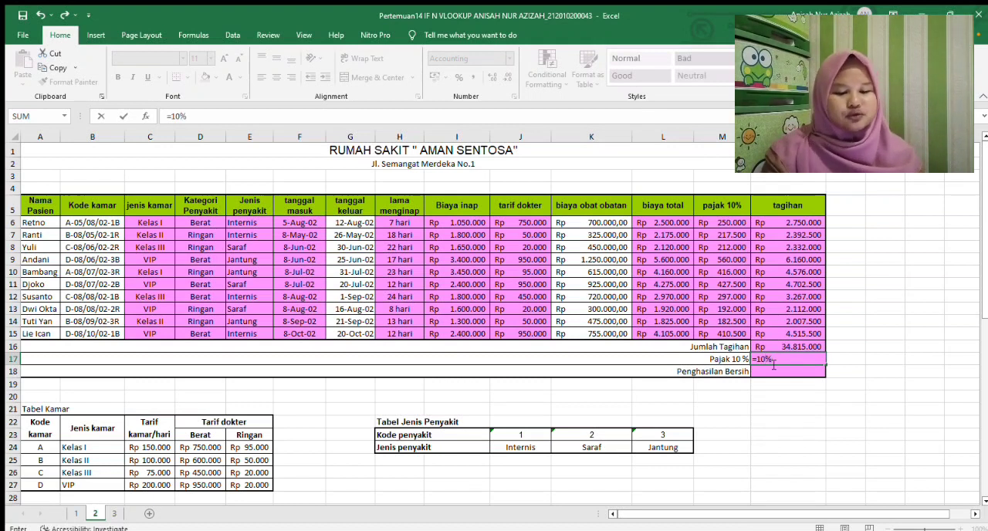
pyautogui.write('*')
pyautogui.click(785, 346)
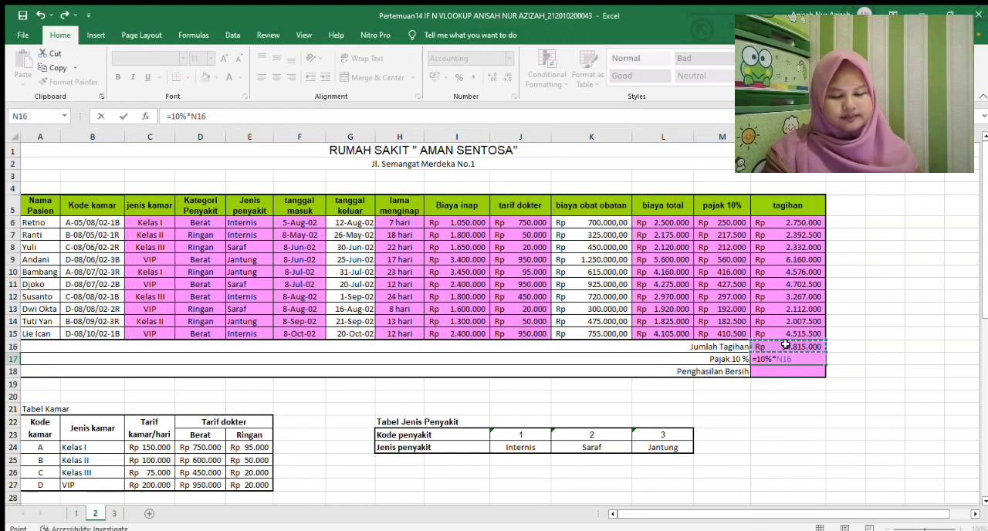
pyautogui.press('Return')
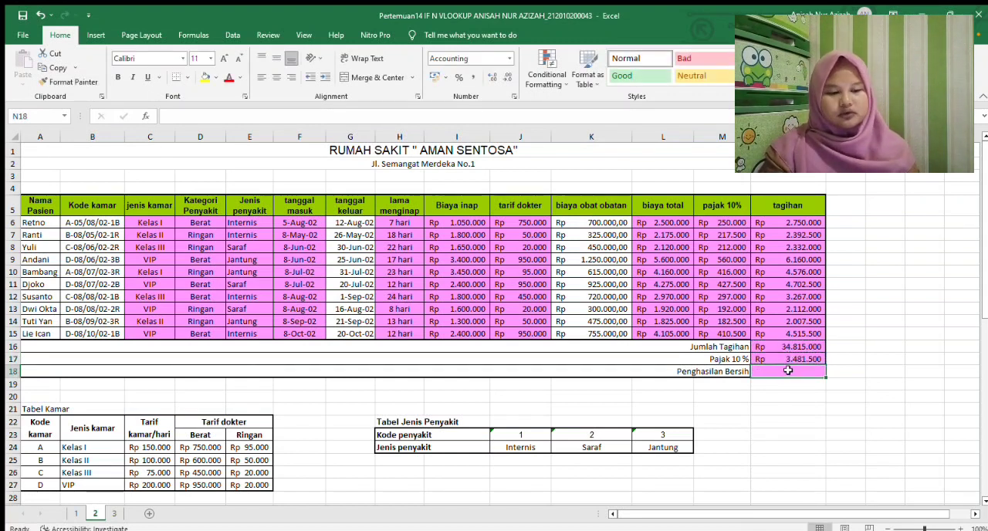
# Check the Penghasilan Bersih note and calculate the net income in N18 as N16-N17
pyautogui.moveTo(985, 257); pyautogui.dragTo(941, 435)
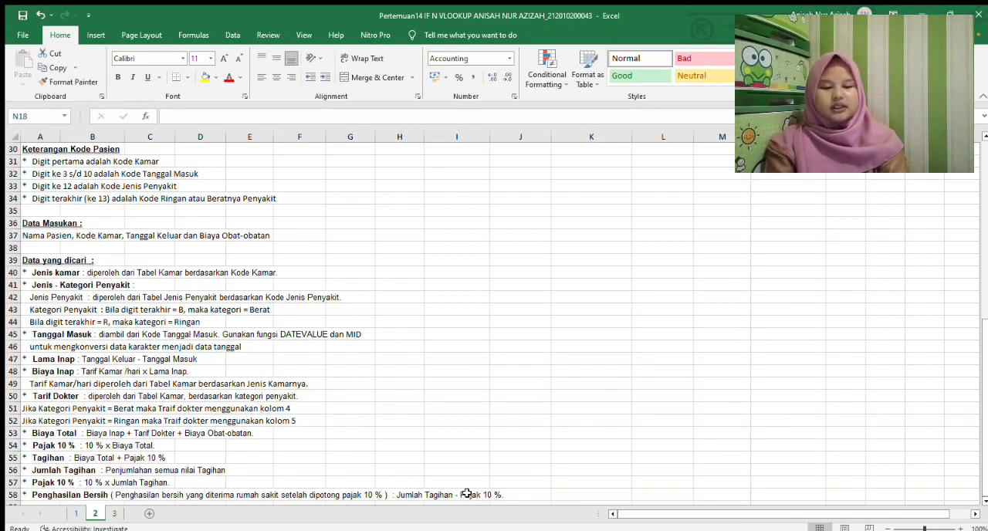
pyautogui.moveTo(983, 417); pyautogui.dragTo(978, 251)
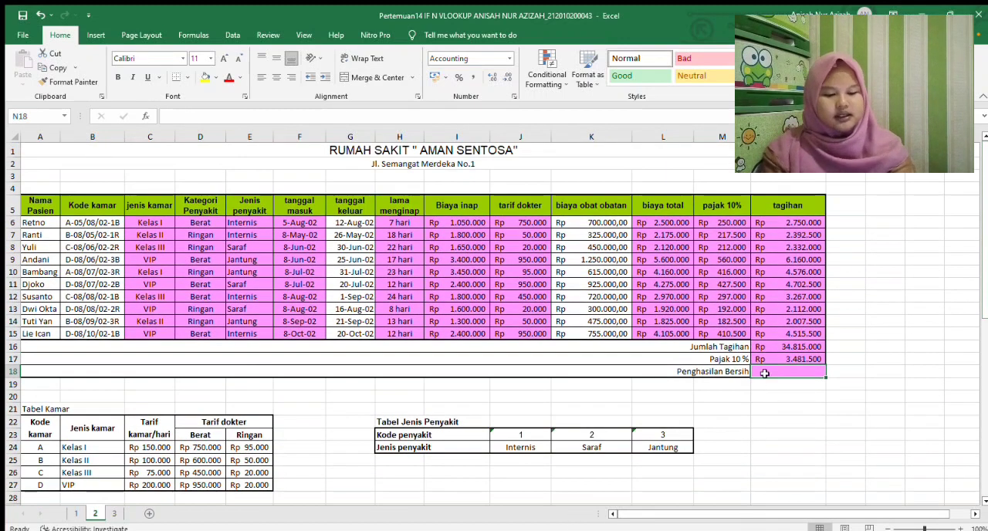
pyautogui.write('=')
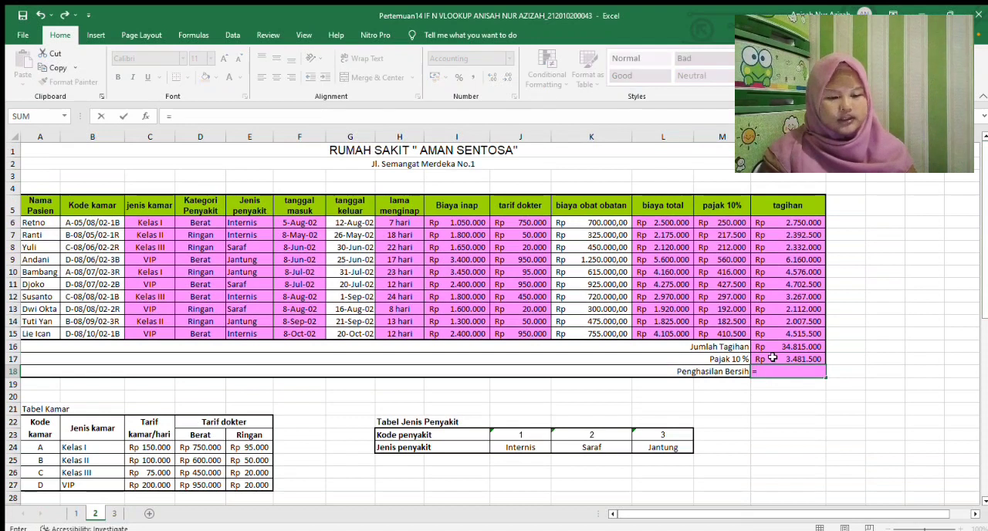
pyautogui.click(774, 346)
pyautogui.write('-')
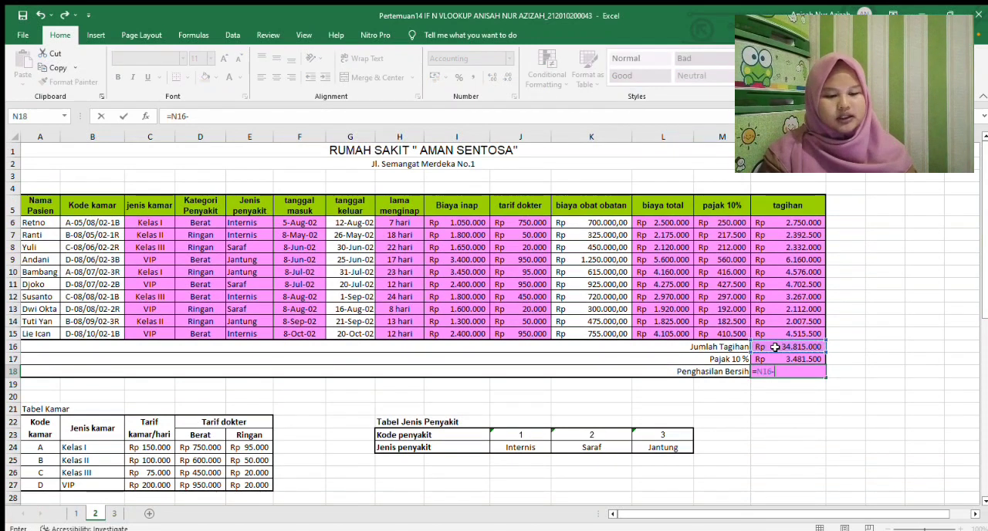
pyautogui.click(777, 358)
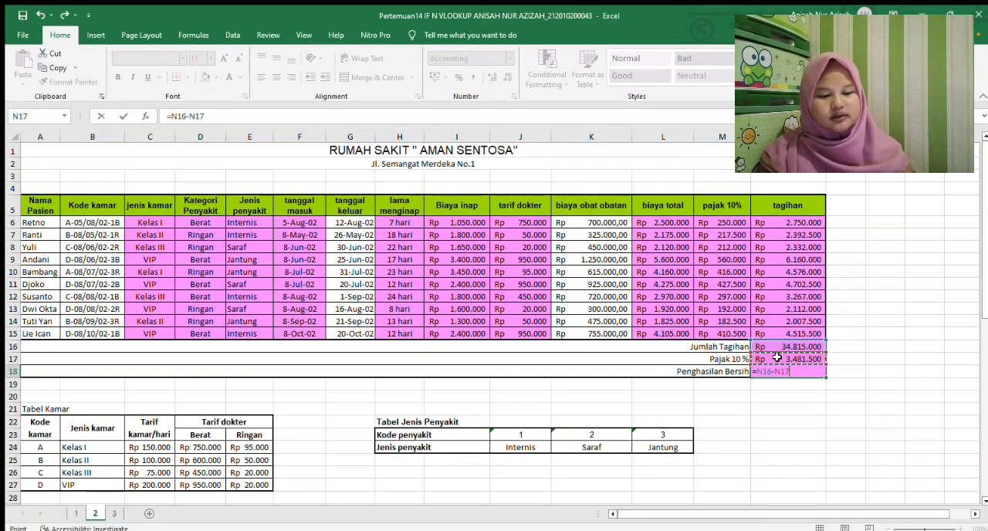
pyautogui.press('Return')
pyautogui.click(839, 395)
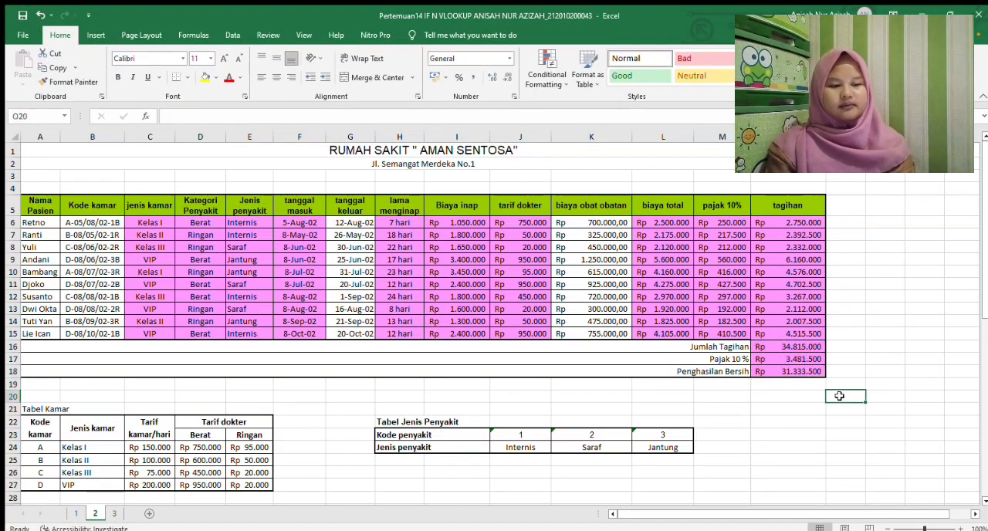